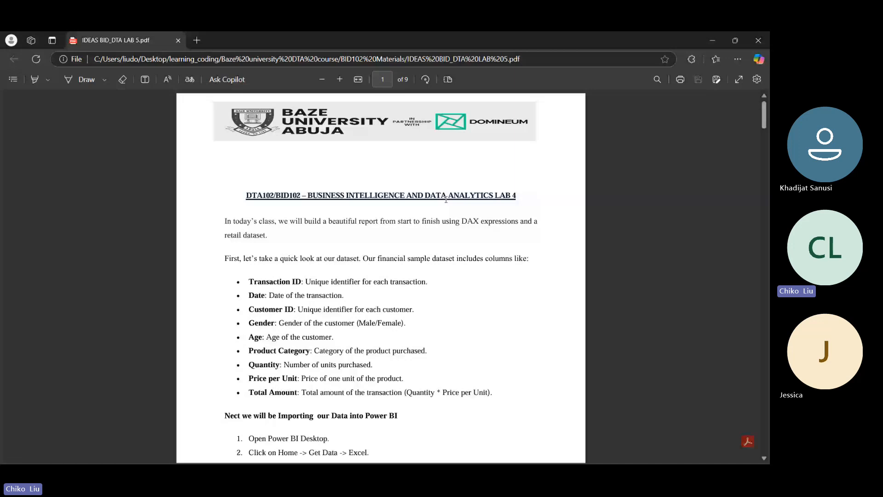
# Step: Read the lab handout's dataset column list and the instructions for importing and preparing the data
pyautogui.scroll(-1, 446, 200)
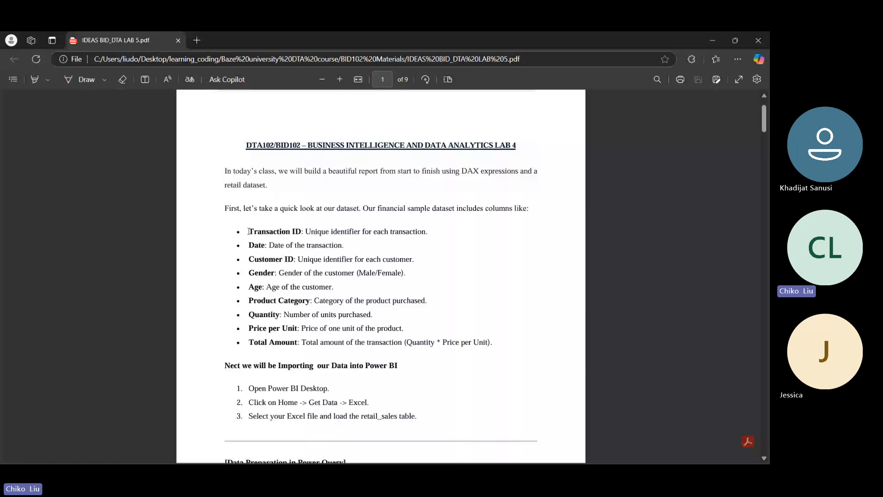
pyautogui.moveTo(248, 231); pyautogui.dragTo(499, 341)
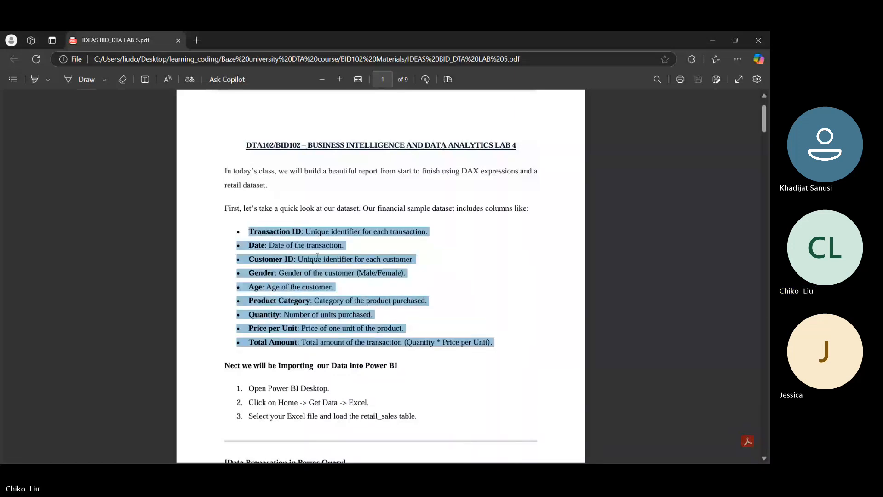
pyautogui.click(264, 339)
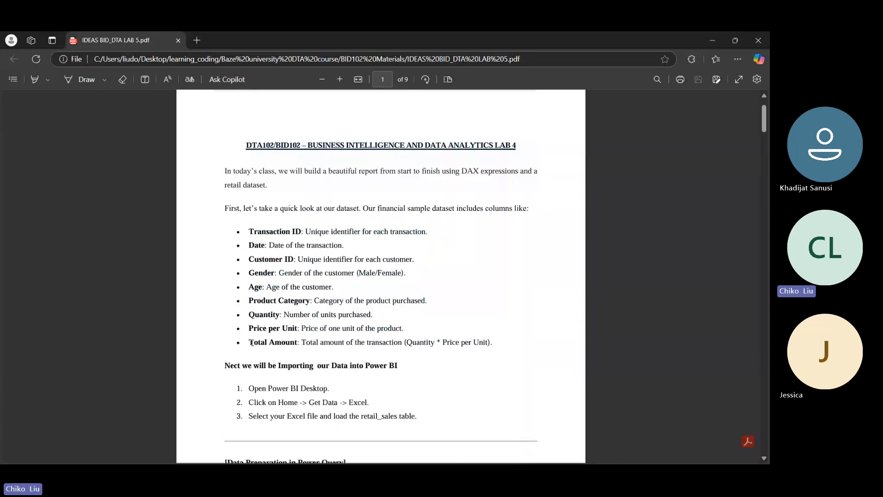
pyautogui.moveTo(252, 342); pyautogui.dragTo(297, 343)
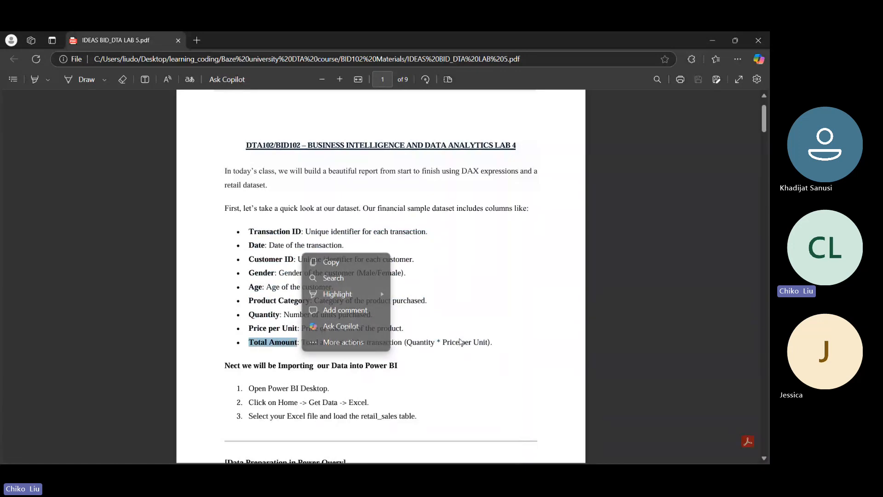
pyautogui.moveTo(248, 328); pyautogui.dragTo(307, 330)
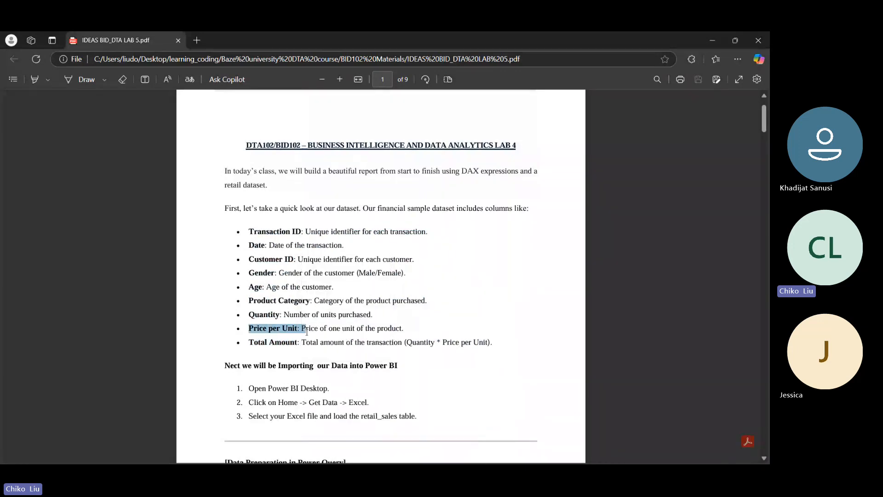
pyautogui.doubleClick(264, 315)
pyautogui.scroll(-6, 292, 328)
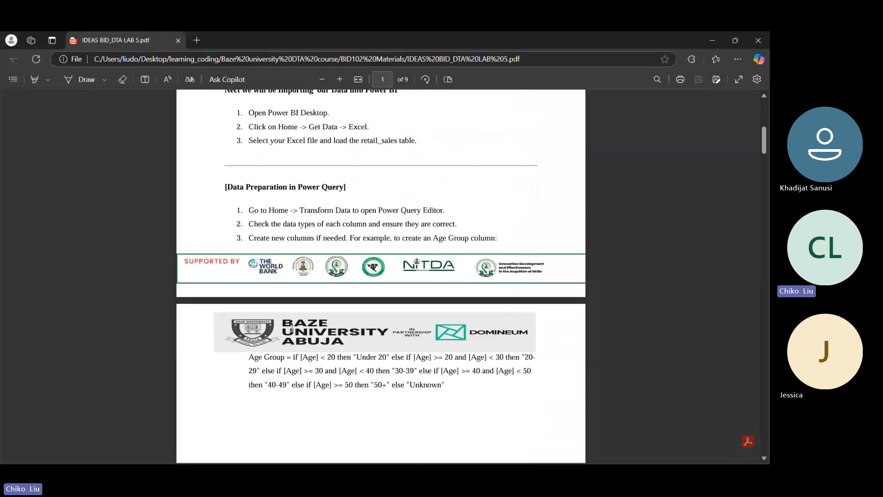
pyautogui.scroll(2, 329, 195)
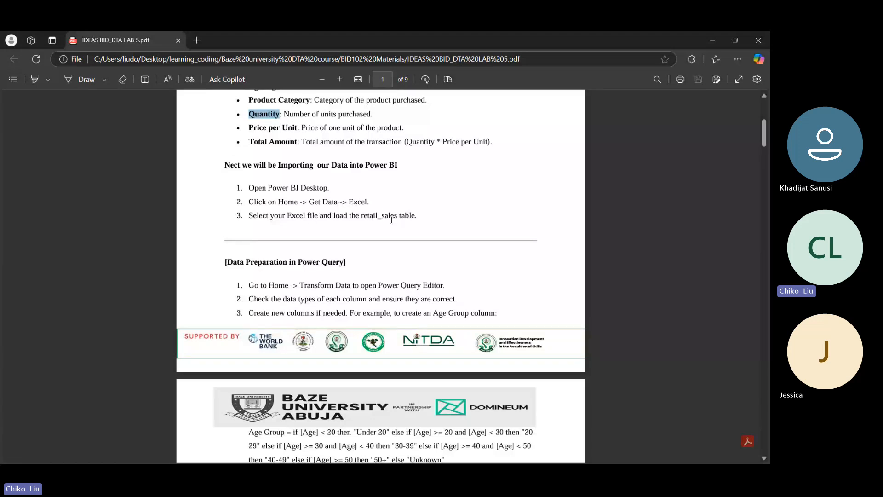
# Step: Switch from the lab handout to the sales report in Power BI Desktop
pyautogui.moveTo(385, 453)
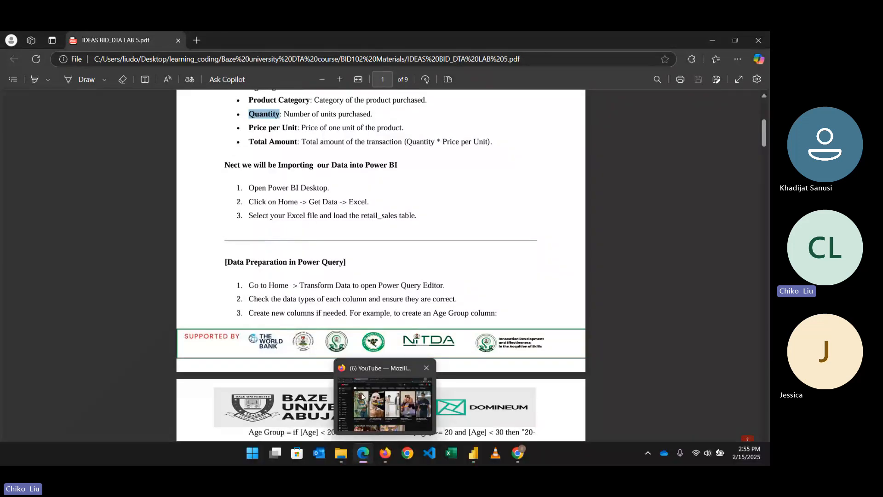
pyautogui.click(477, 455)
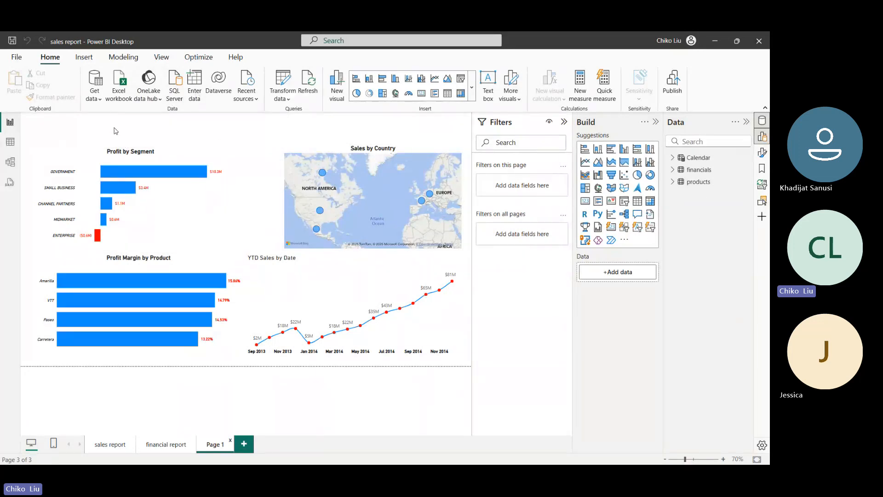
pyautogui.click(101, 101)
pyautogui.click(132, 136)
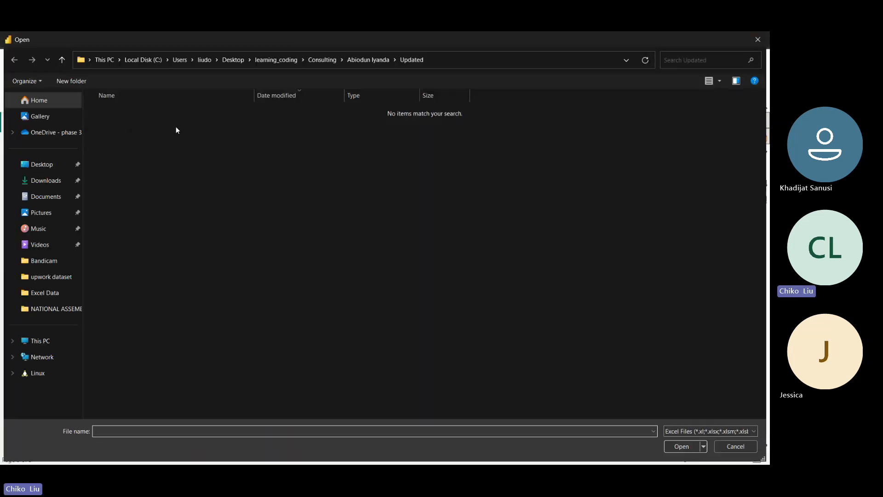
pyautogui.click(758, 40)
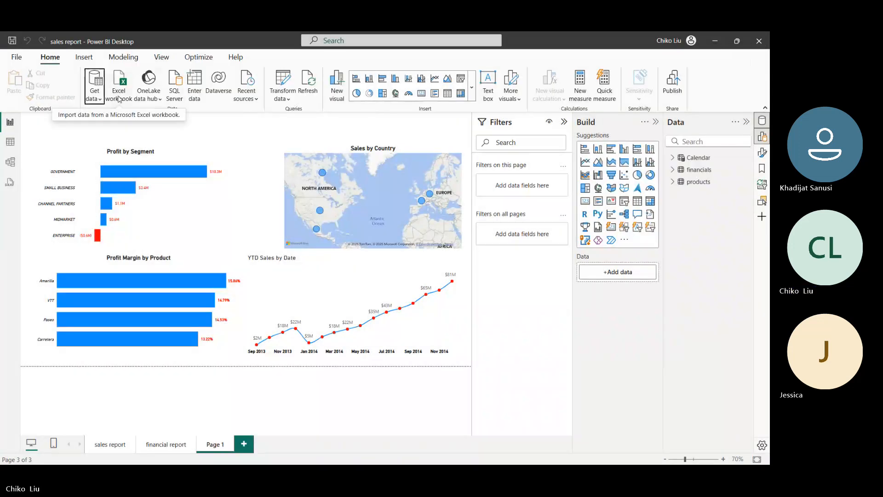
# Step: Start a Text/CSV data import and browse to the learning_coding folder
pyautogui.click(97, 98)
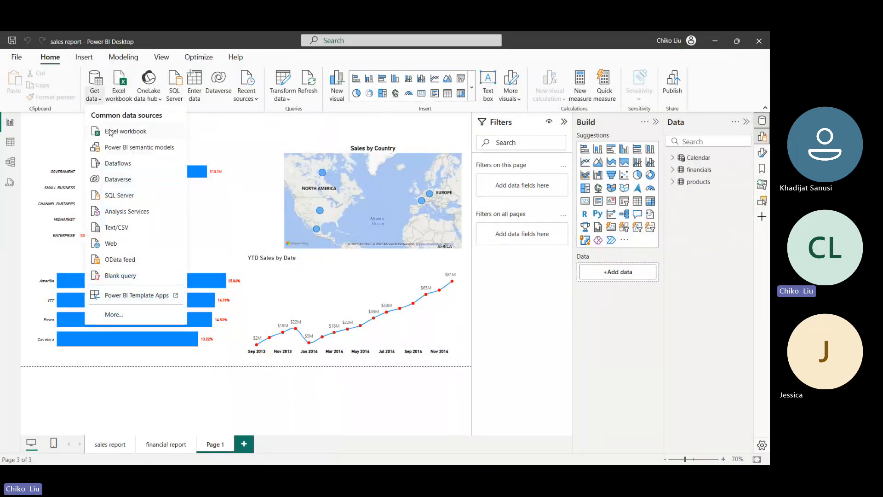
pyautogui.click(117, 227)
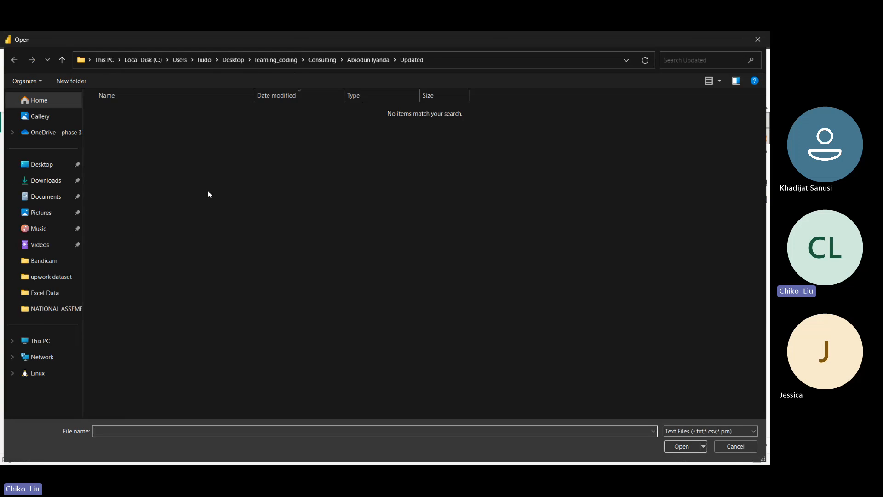
pyautogui.click(282, 61)
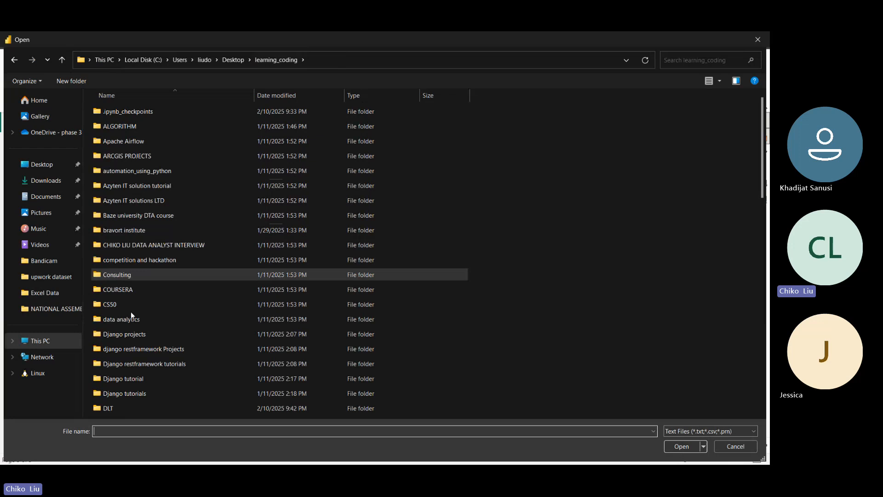
pyautogui.doubleClick(143, 233)
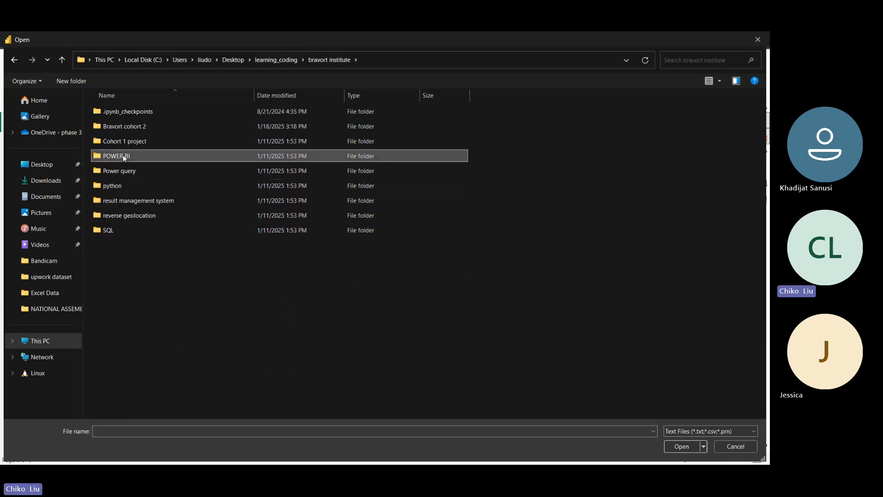
pyautogui.doubleClick(123, 157)
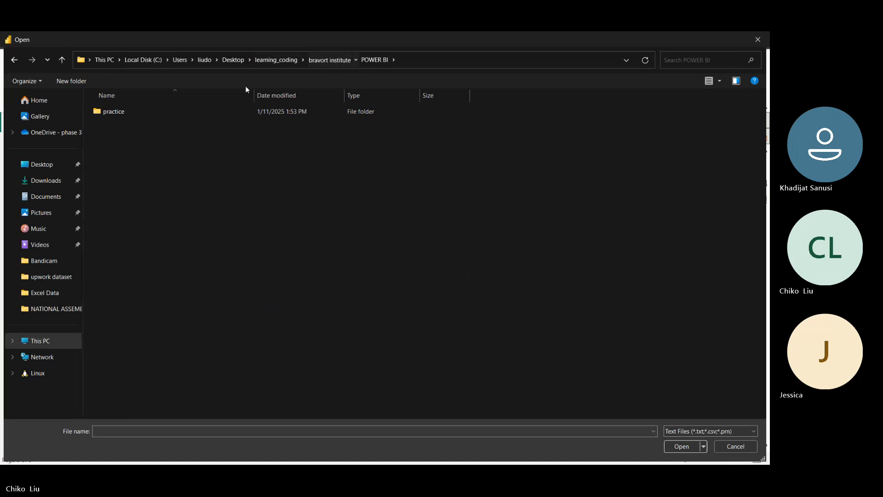
pyautogui.click(261, 61)
# Step: Open the retail_sales_dataset file from the BID102 Materials folder inside Baze university DTA course
pyautogui.doubleClick(122, 214)
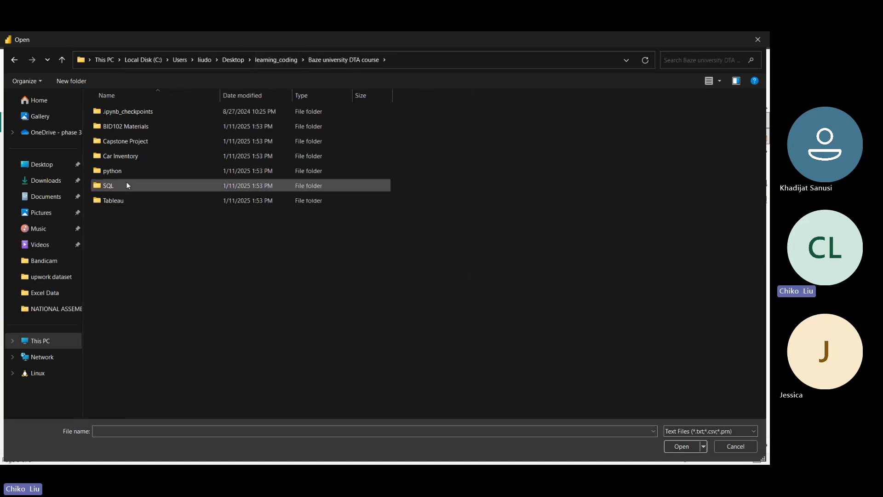
pyautogui.doubleClick(126, 141)
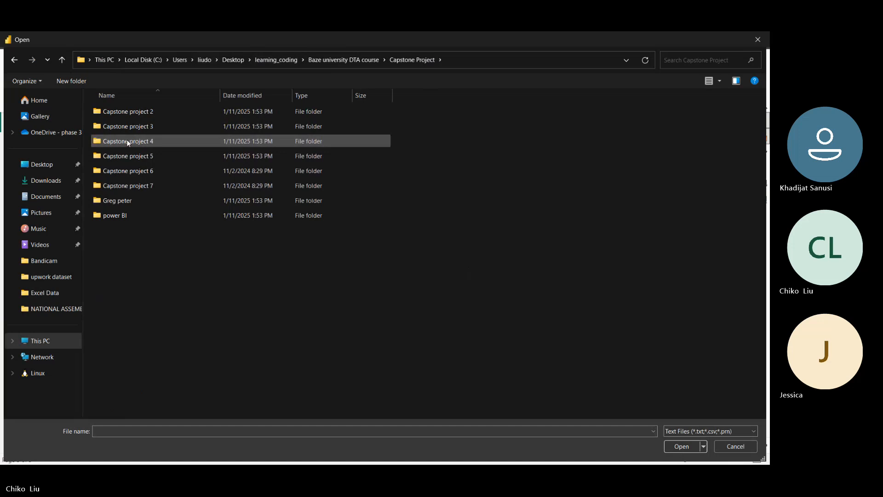
pyautogui.click(335, 59)
pyautogui.doubleClick(150, 125)
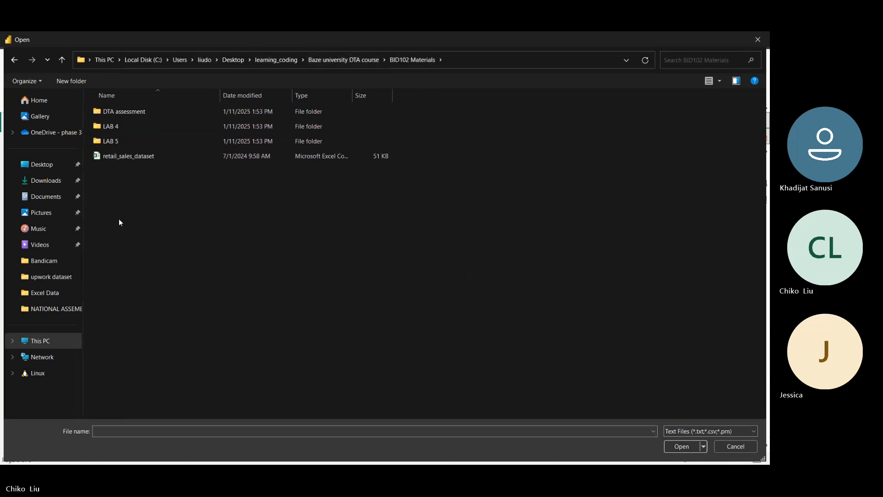
pyautogui.doubleClick(131, 158)
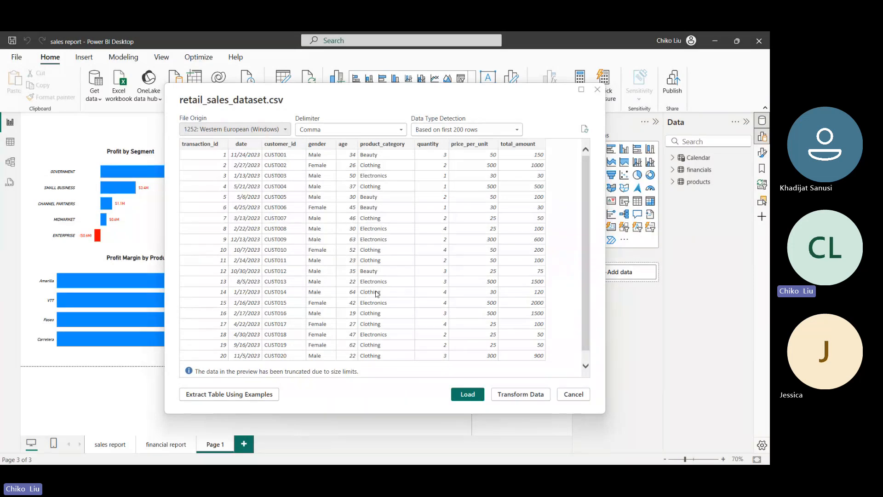
# Step: Review the retail_sales_dataset.csv preview and open the data in Power Query for transformation
pyautogui.scroll(-1, 394, 278)
pyautogui.scroll(1, 394, 278)
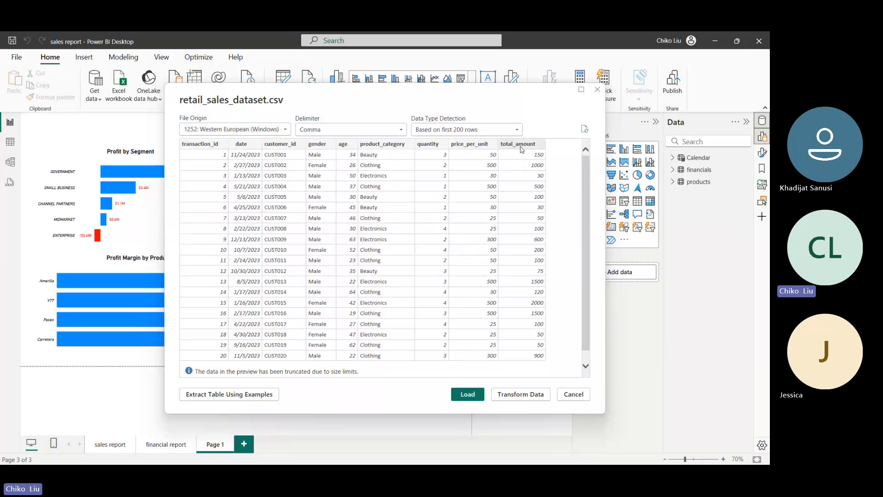
pyautogui.click(514, 399)
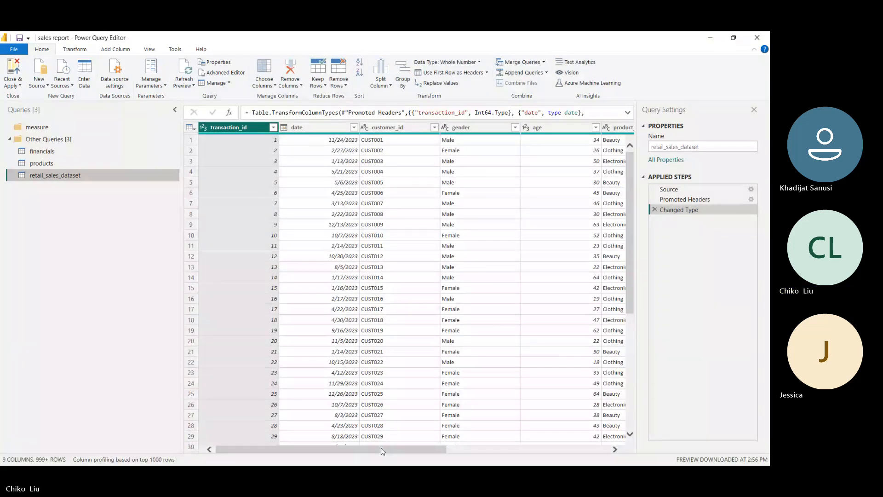
# Step: Remove the total_amount column from the retail_sales_dataset query
pyautogui.moveTo(380, 451); pyautogui.dragTo(543, 451)
pyautogui.click(583, 127)
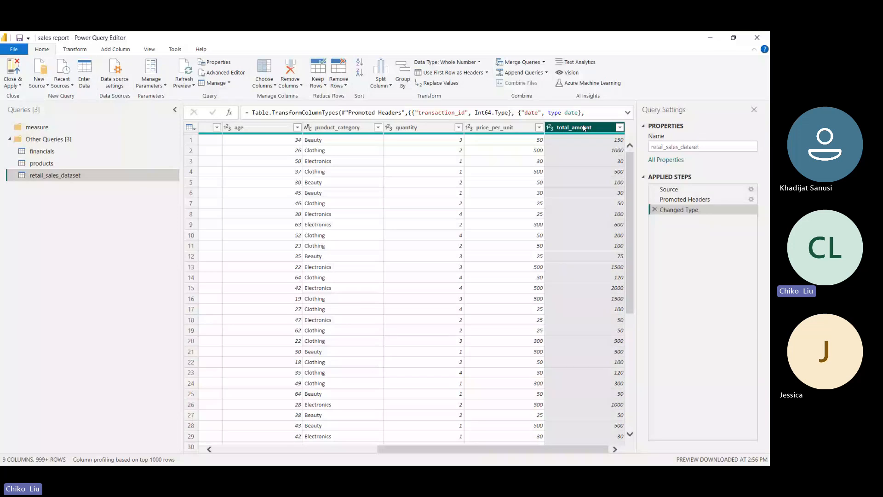
pyautogui.press('Delete')
# Step: Change the price_per_unit column's data type to Fixed decimal number
pyautogui.click(552, 128)
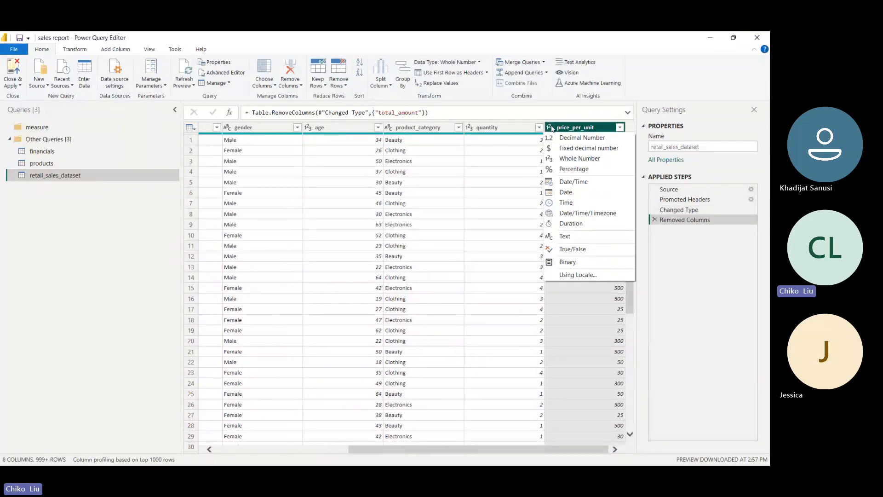
pyautogui.click(573, 149)
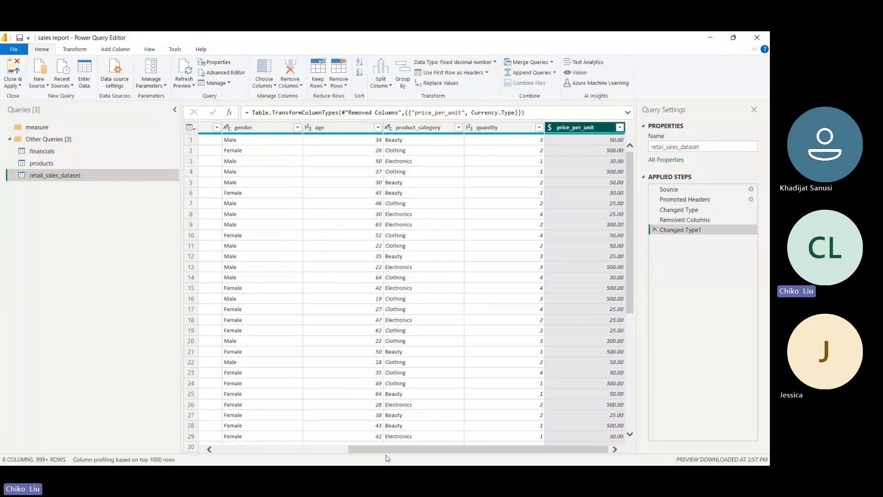
pyautogui.moveTo(375, 451); pyautogui.dragTo(603, 456)
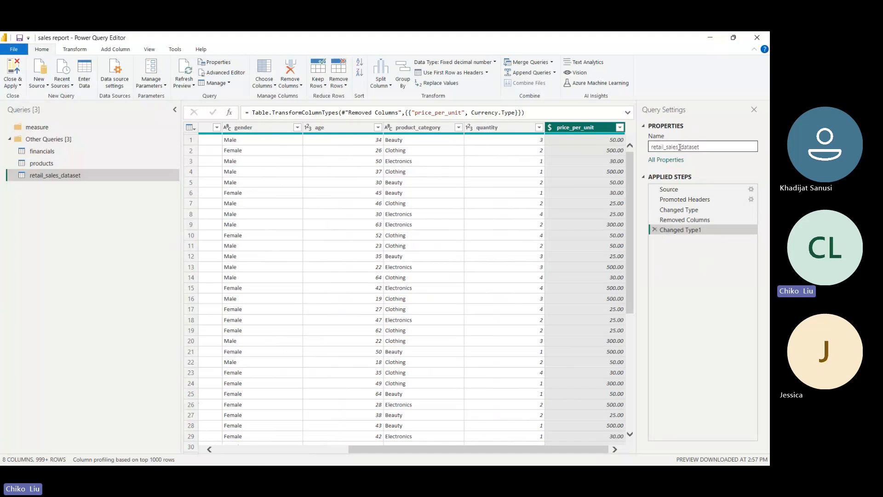
# Step: Rename the query to retail_sales, then close Power Query and apply the changes
pyautogui.moveTo(680, 147); pyautogui.dragTo(703, 149)
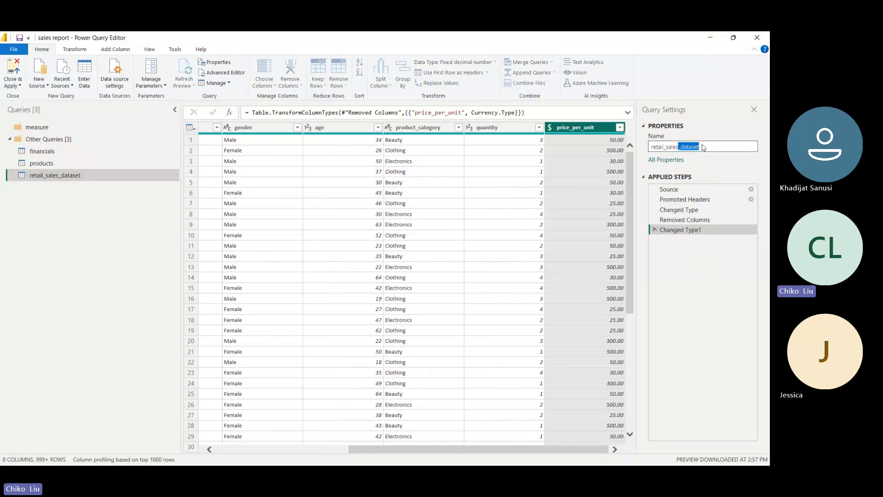
pyautogui.press('BackSpace')
pyautogui.click(6, 85)
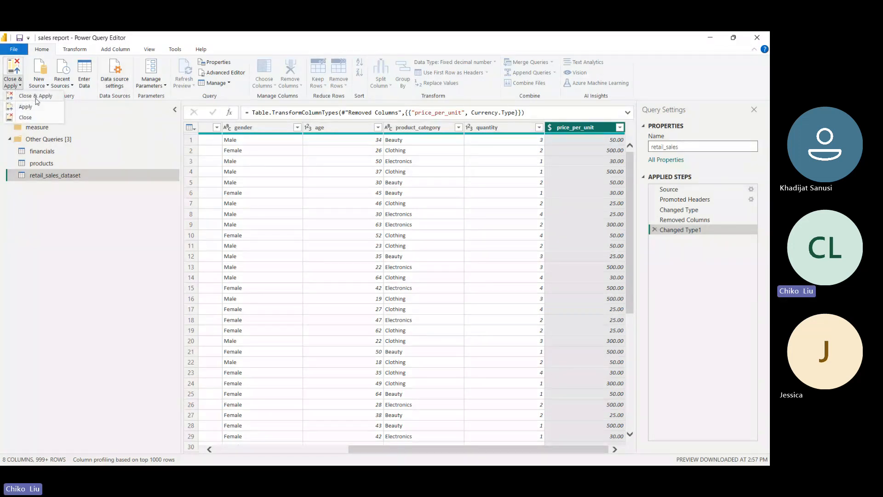
pyautogui.click(39, 97)
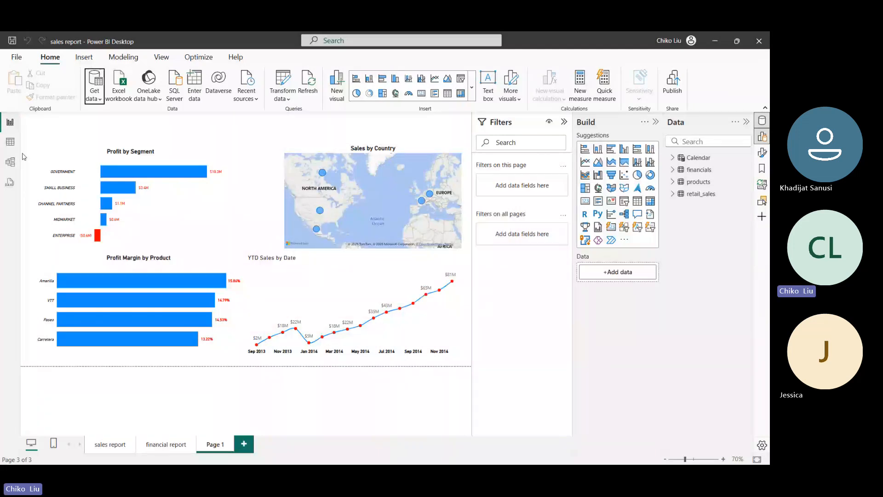
# Step: Add a calculated column named total_amount to the retail_sales table in the table view
pyautogui.click(11, 144)
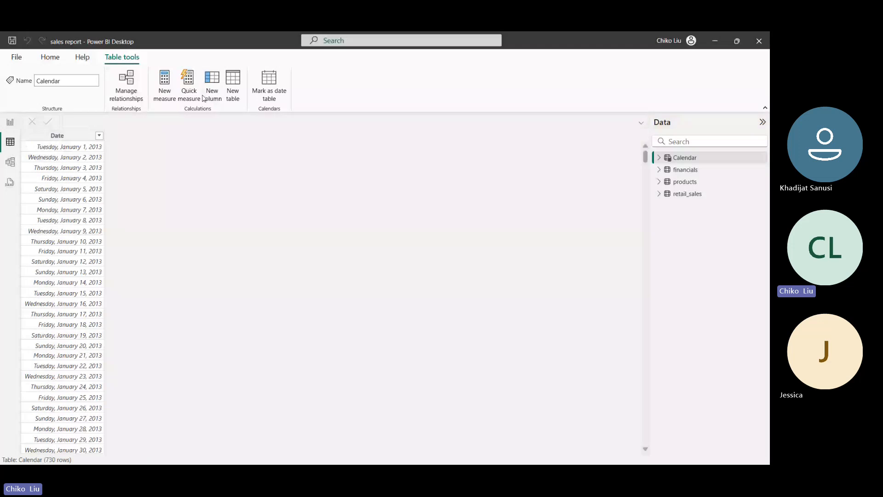
pyautogui.click(677, 194)
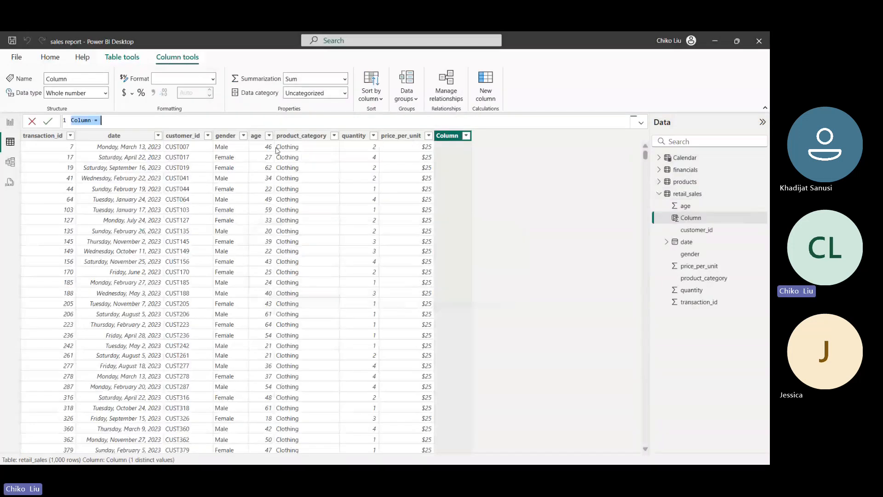
pyautogui.write('totsl')
pyautogui.press('BackSpace')
pyautogui.press('BackSpace')
pyautogui.write('al_amount')
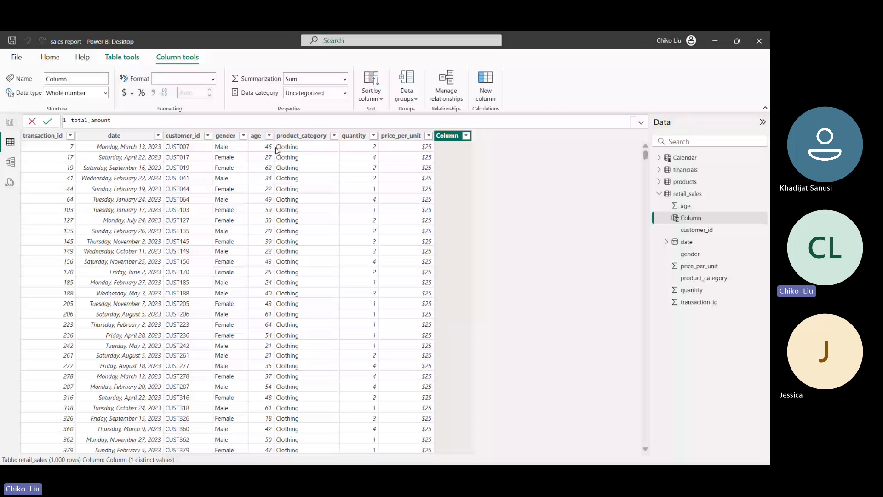
# Step: Define the total_amount column as retail_sales[price_per_unit]*retail_sales[quantity] and commit the formula
pyautogui.write(' =')
pyautogui.write('re')
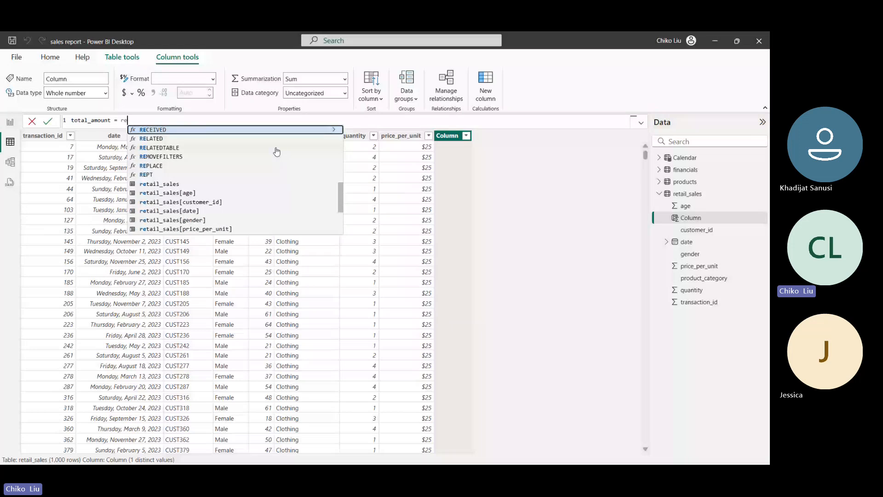
pyautogui.press('Down')
pyautogui.press('Down')
pyautogui.press('Down')
pyautogui.press('Down')
pyautogui.press('Down')
pyautogui.press('Down')
pyautogui.press('Down')
pyautogui.press('Down')
pyautogui.press('Down')
pyautogui.press('Down')
pyautogui.press('Down')
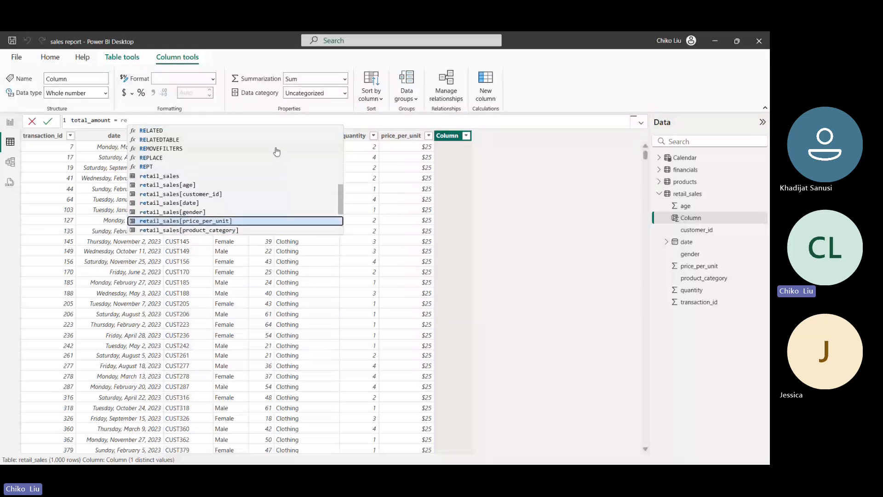
pyautogui.press('Tab')
pyautogui.write('*')
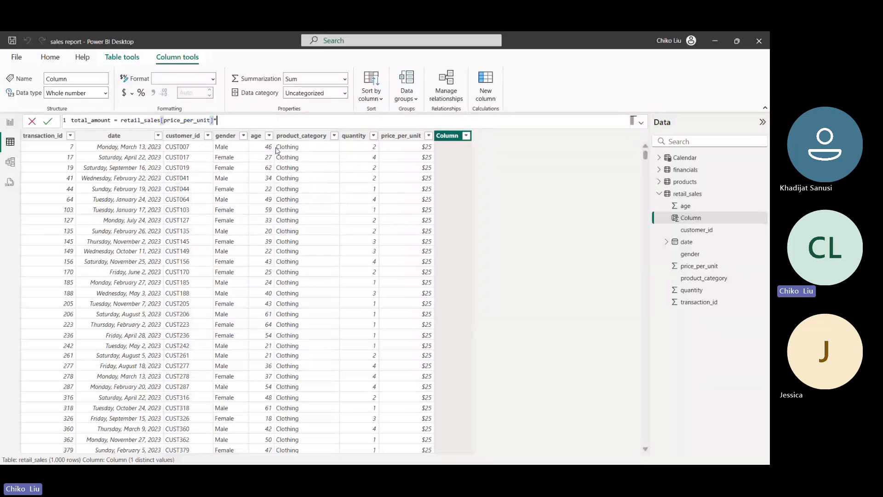
pyautogui.write('re')
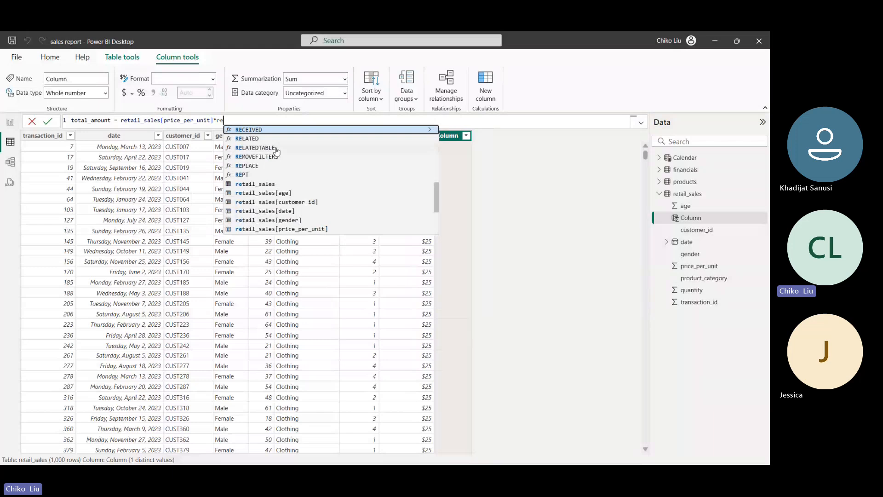
pyautogui.write('ta')
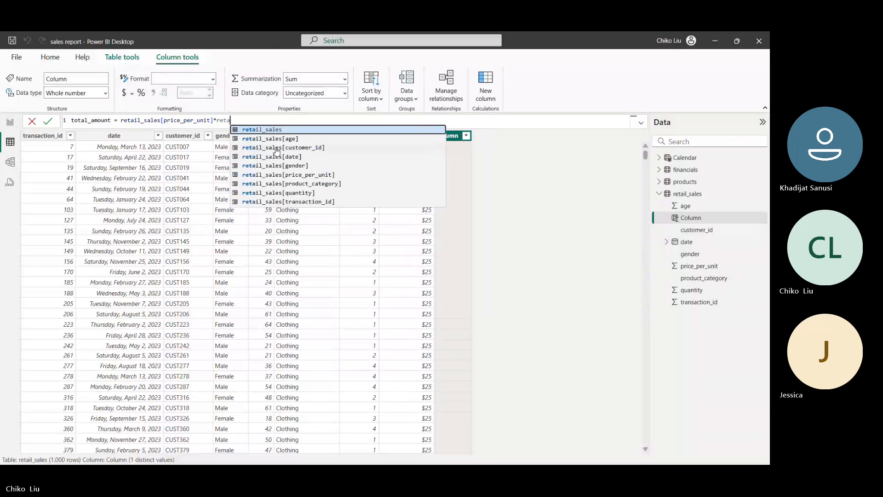
pyautogui.press('Down')
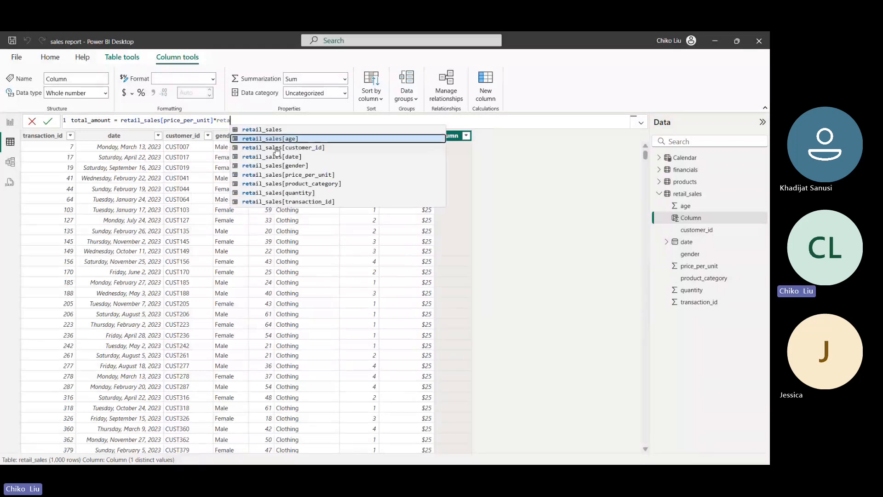
pyautogui.press('Down')
pyautogui.press('Down')
pyautogui.press('Down')
pyautogui.press('Down')
pyautogui.press('Down')
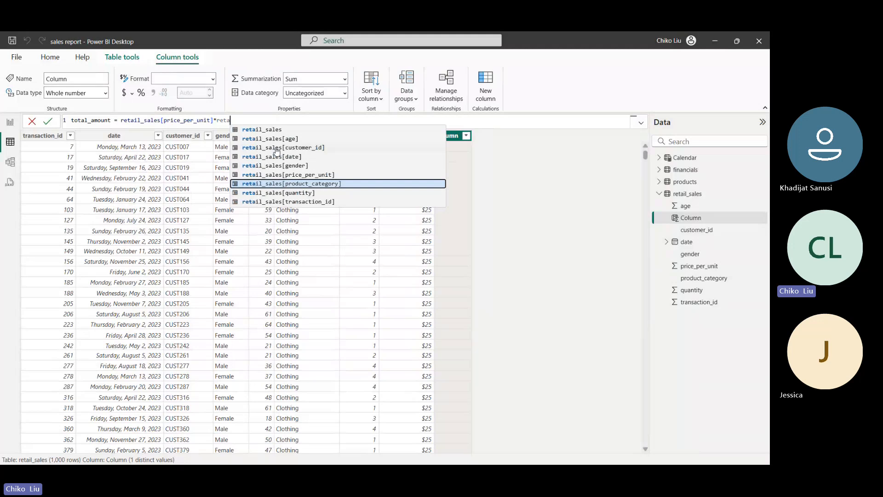
pyautogui.press('Down')
pyautogui.press('Tab')
pyautogui.press('Return')
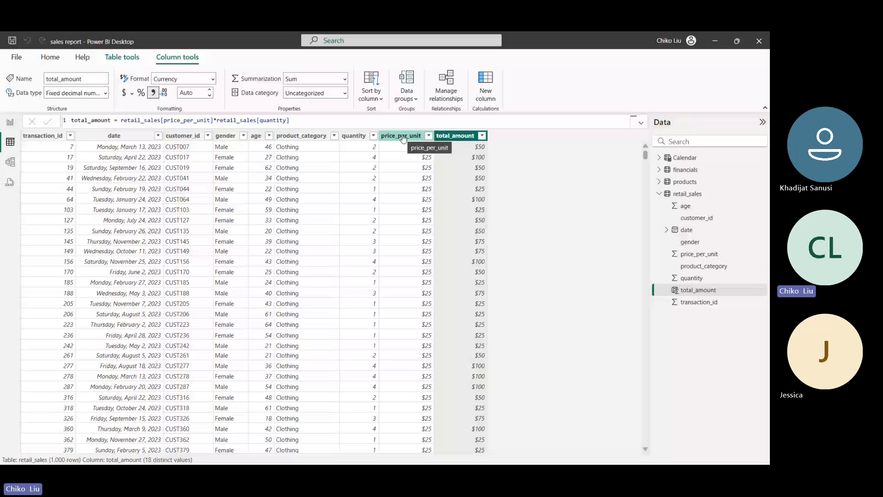
# Step: Open Power Query and refresh the data preview of the financials query
pyautogui.click(50, 57)
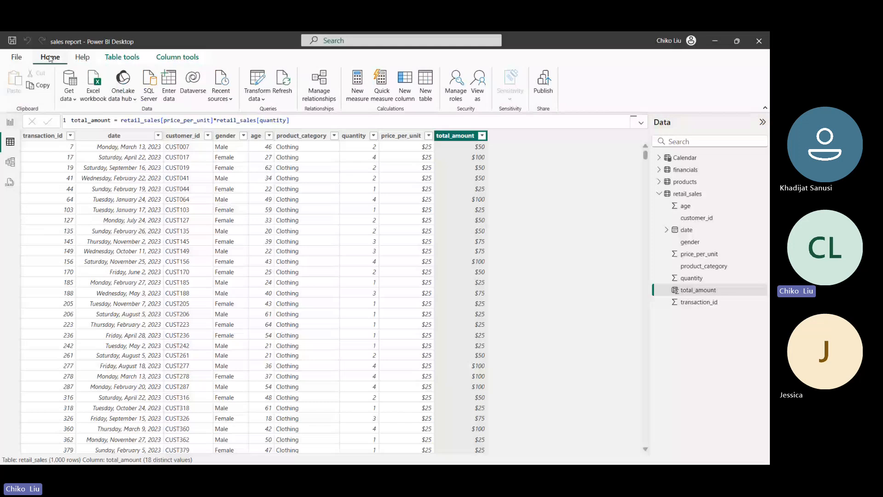
pyautogui.click(259, 80)
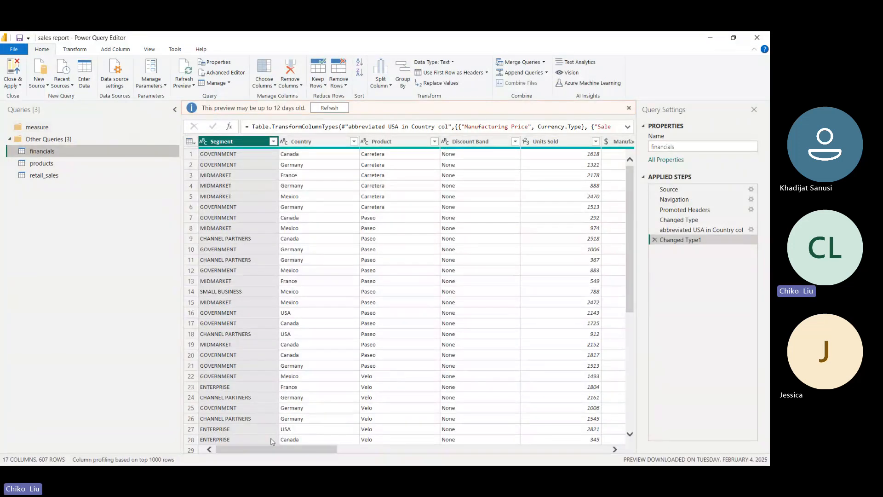
pyautogui.moveTo(303, 450); pyautogui.dragTo(543, 450)
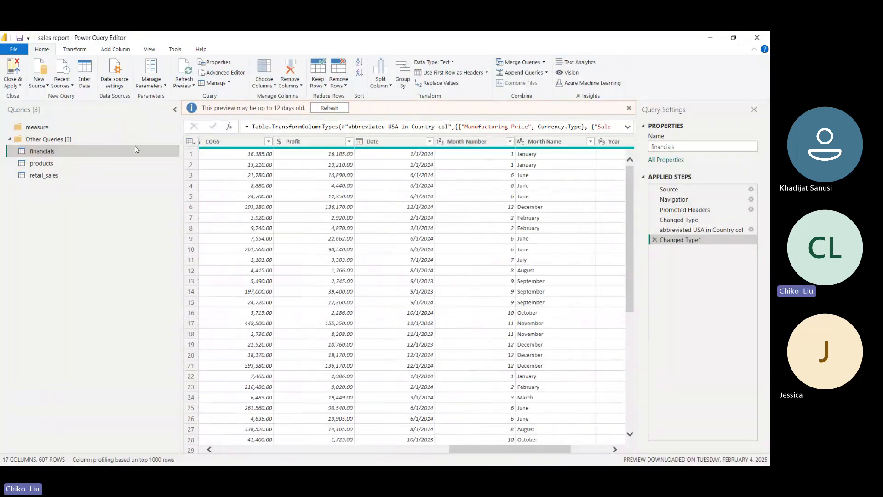
pyautogui.click(329, 108)
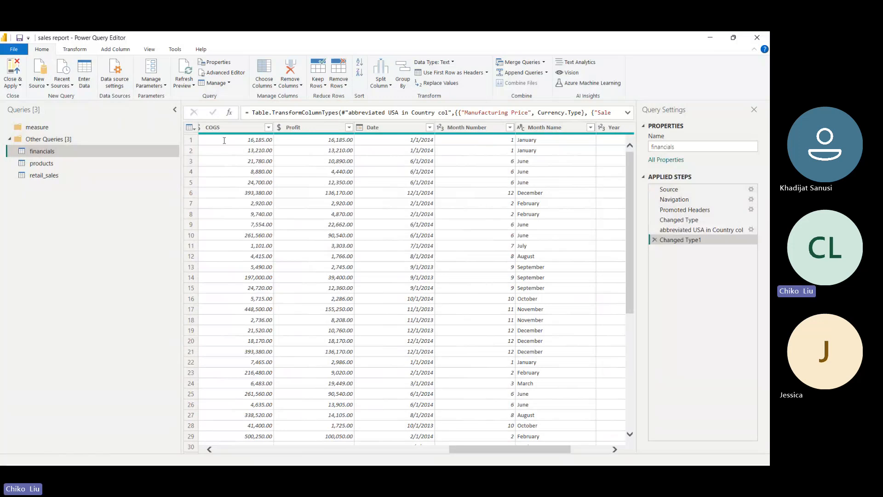
# Step: Check the retail_sales query, then close Power Query and apply the changes
pyautogui.click(43, 175)
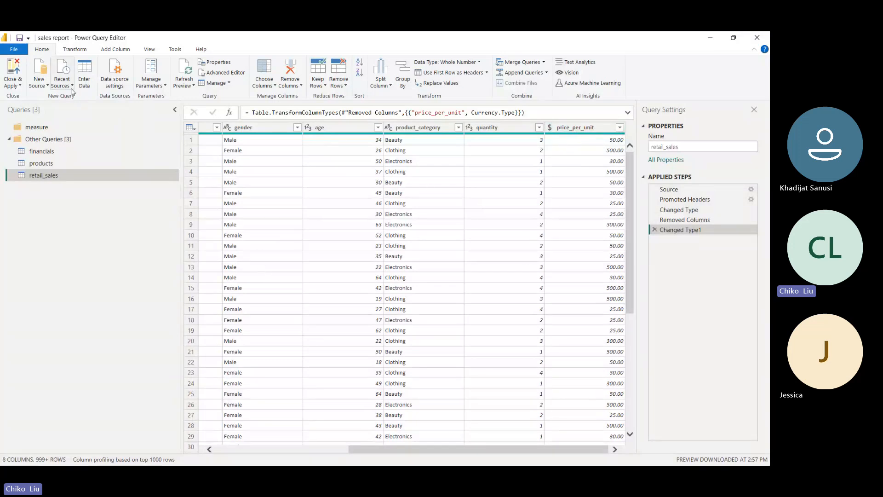
pyautogui.click(14, 84)
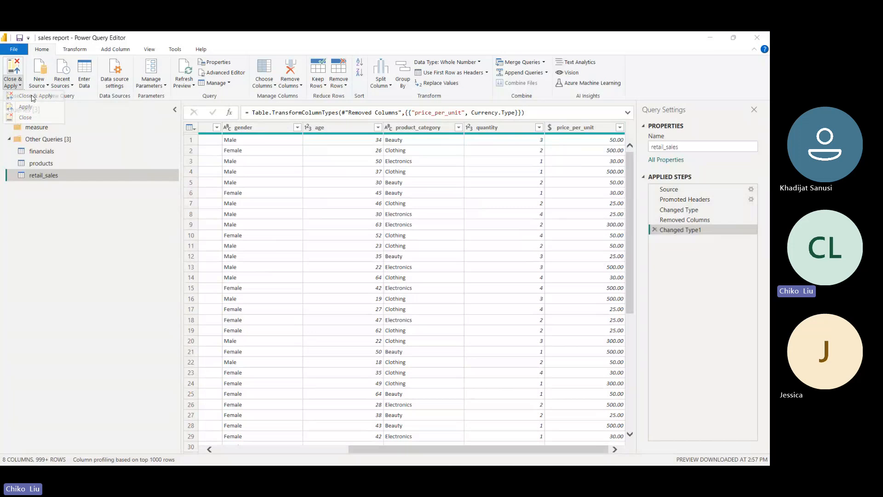
pyautogui.click(32, 96)
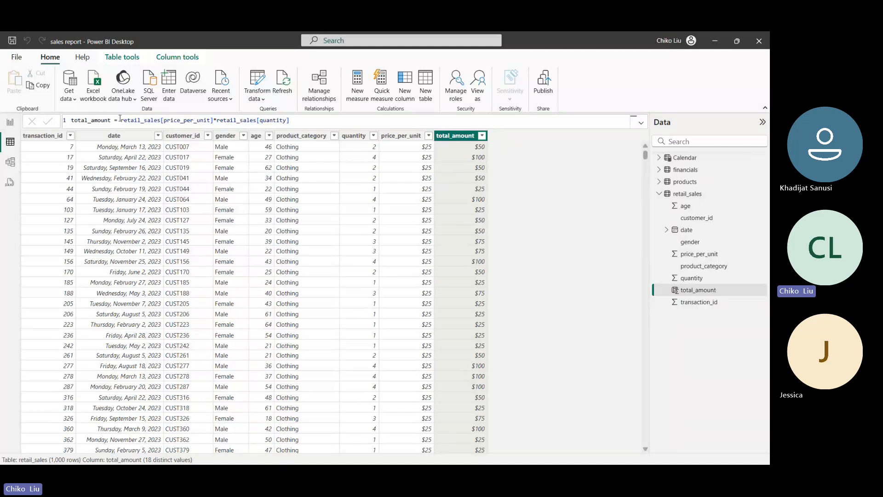
# Step: Switch to Microsoft Edge to read the Age Group column instructions in IDEAS BID_DTA LAB 5.pdf, then return to Power BI
pyautogui.moveTo(397, 441)
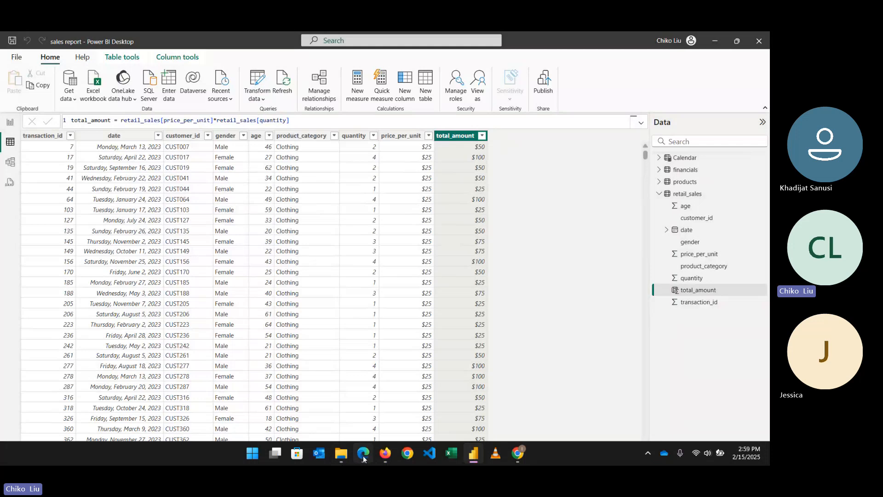
pyautogui.click(363, 455)
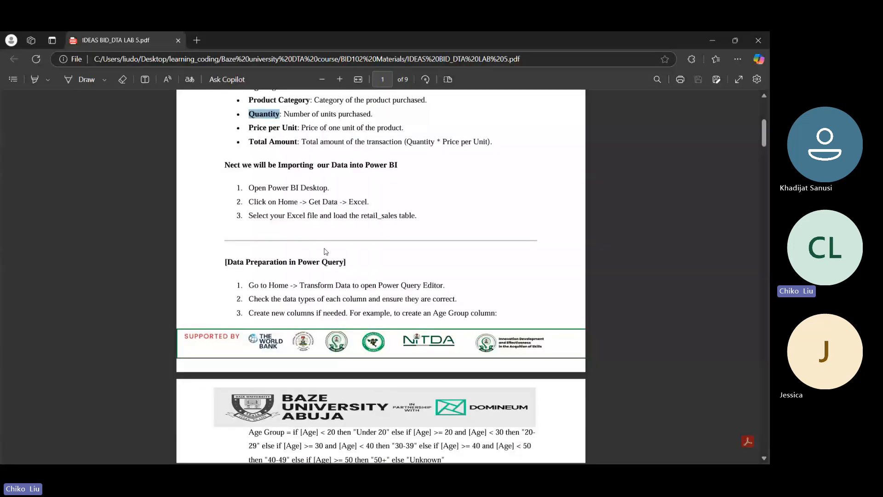
pyautogui.scroll(-3, 350, 229)
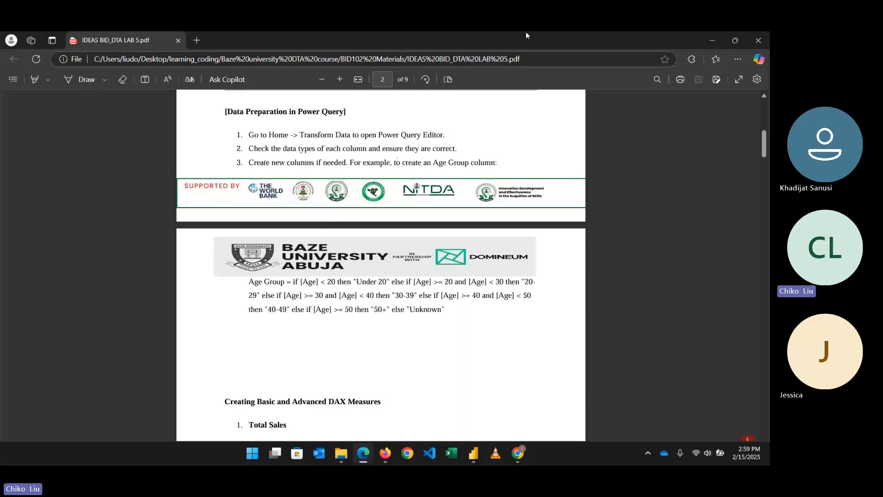
pyautogui.click(710, 35)
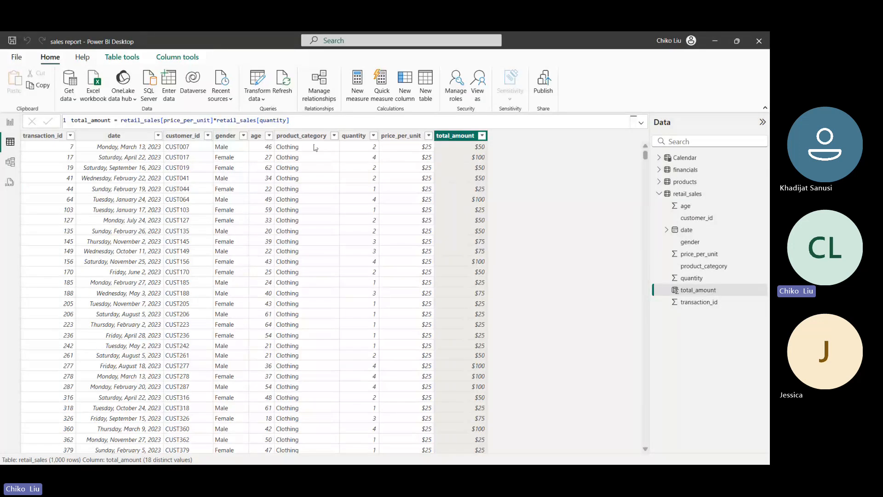
# Step: Add a new calculated column named age_group to the retail_sales table, leaving its formula to continue on a second line
pyautogui.click(405, 83)
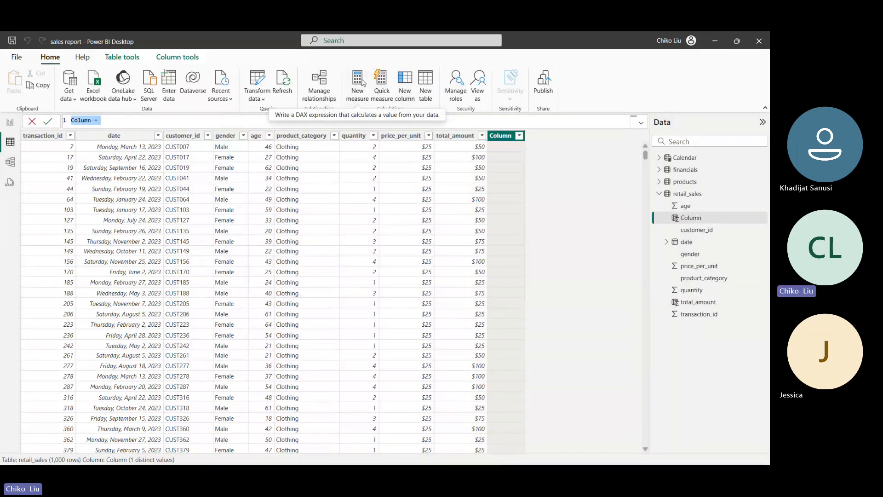
pyautogui.write('age-agroup')
pyautogui.press('BackSpace')
pyautogui.press('BackSpace')
pyautogui.press('BackSpace')
pyautogui.press('BackSpace')
pyautogui.press('BackSpace')
pyautogui.press('BackSpace')
pyautogui.press('BackSpace')
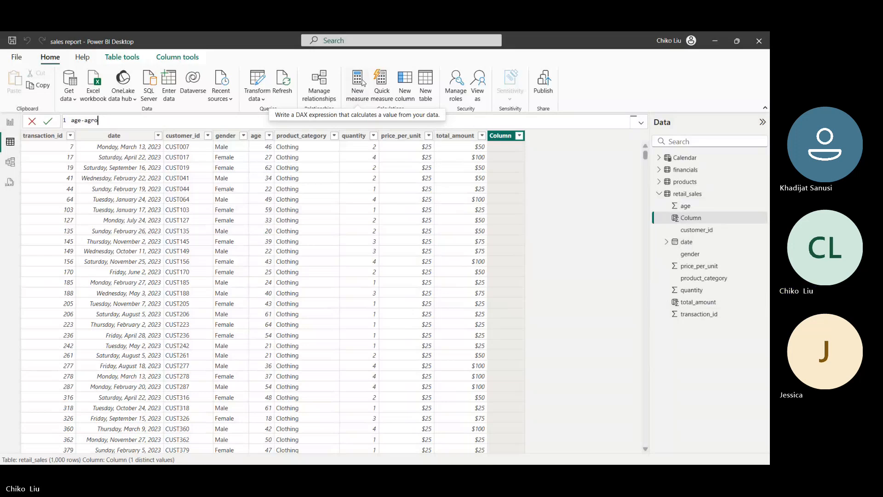
pyautogui.write('_gro')
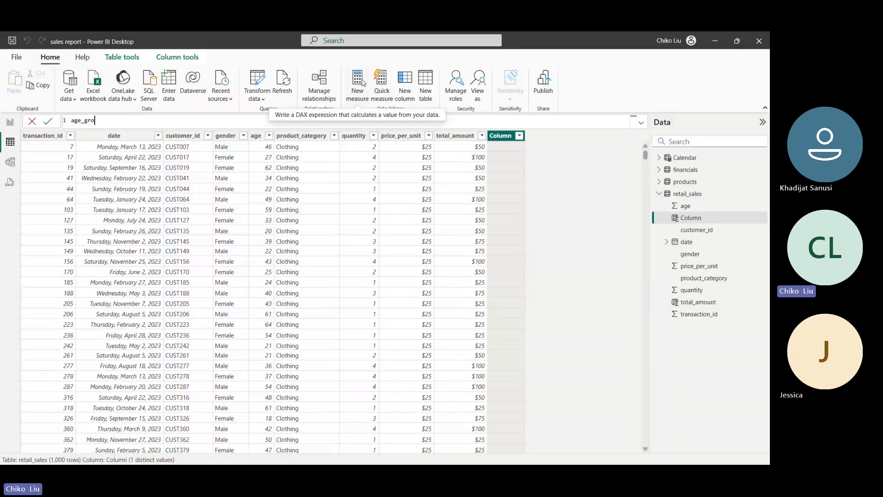
pyautogui.write('up =')
pyautogui.hotkey('shift', 'Return')
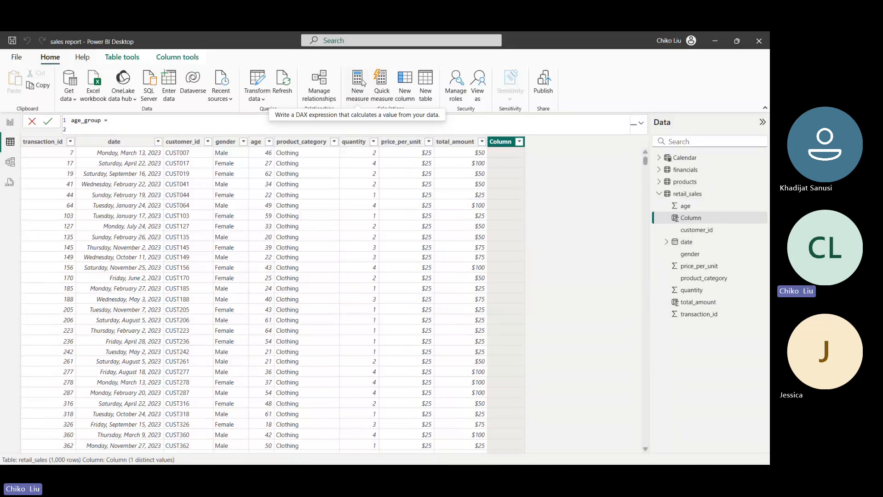
# Step: Start the age_group formula with IF(retail_sales[age]<20 then "Under 20"
pyautogui.write('if')
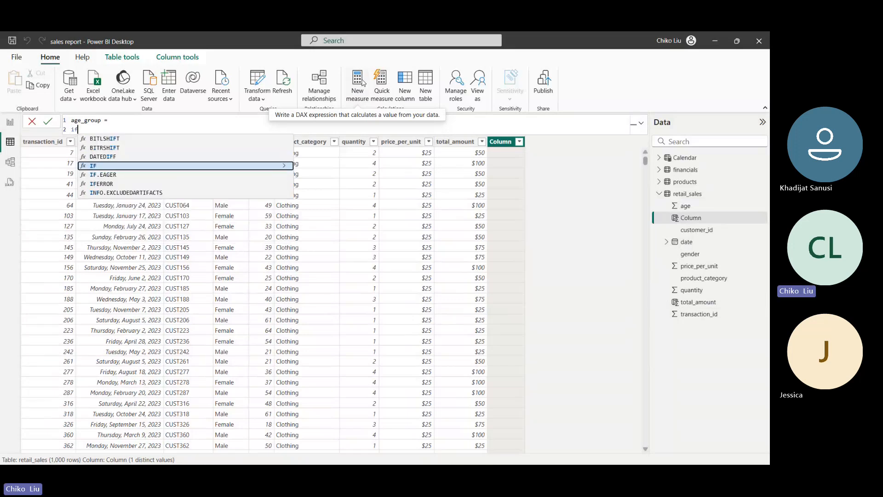
pyautogui.press('Tab')
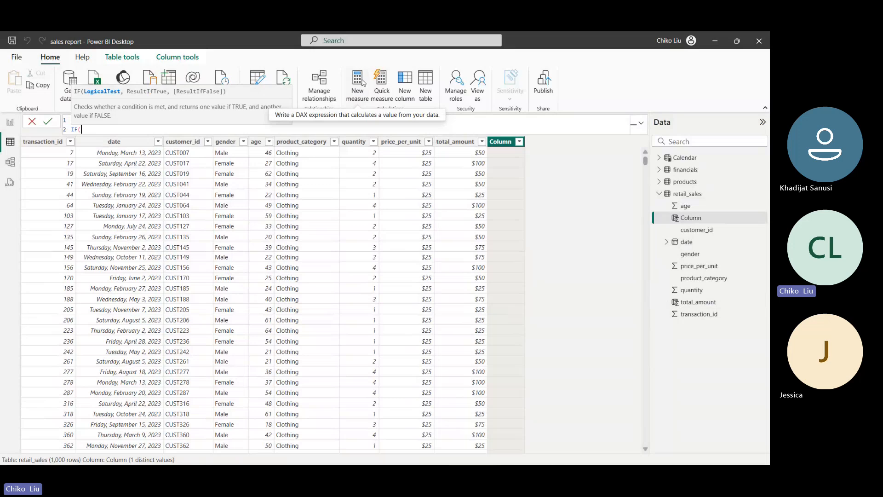
pyautogui.write('retai')
pyautogui.press('Down')
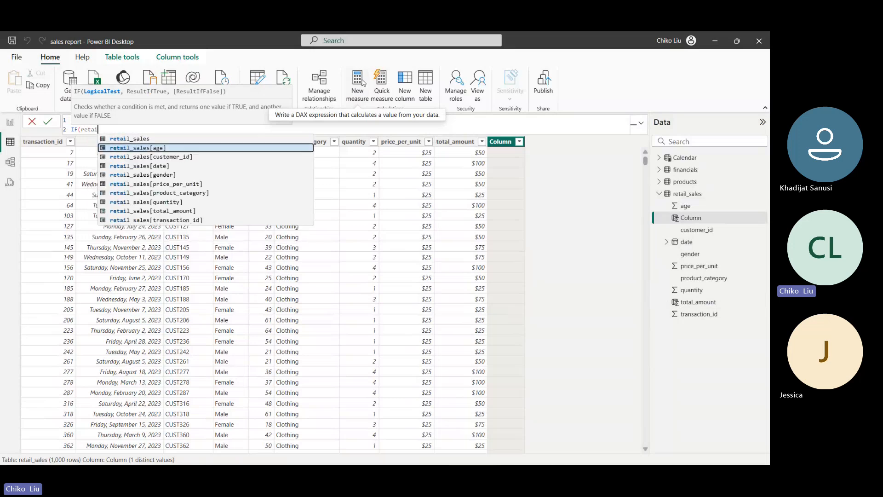
pyautogui.press('Tab')
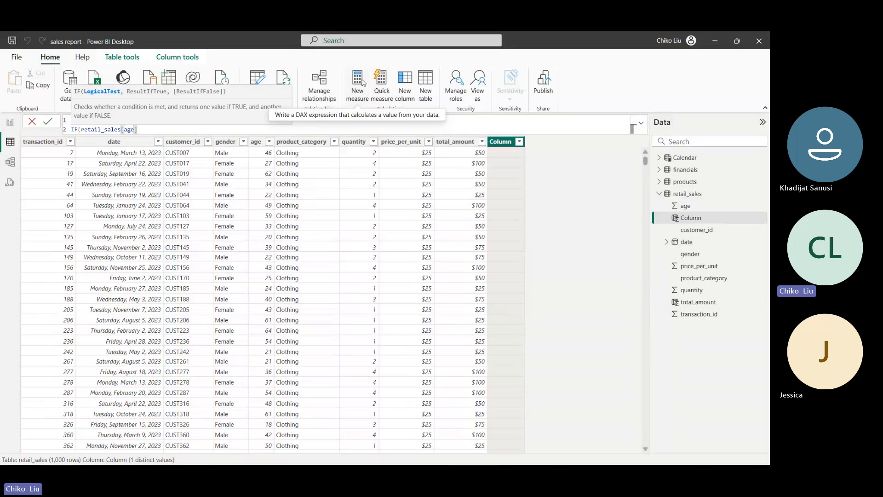
pyautogui.write('<20 then ')
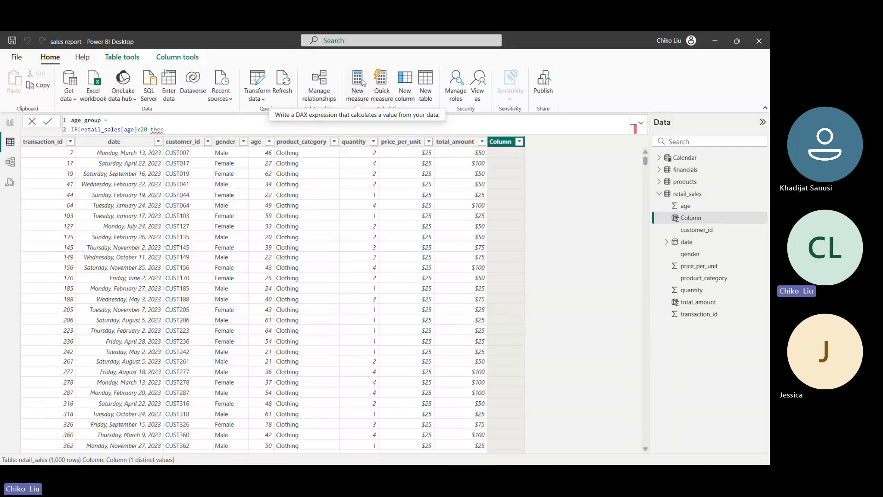
pyautogui.write('"Under')
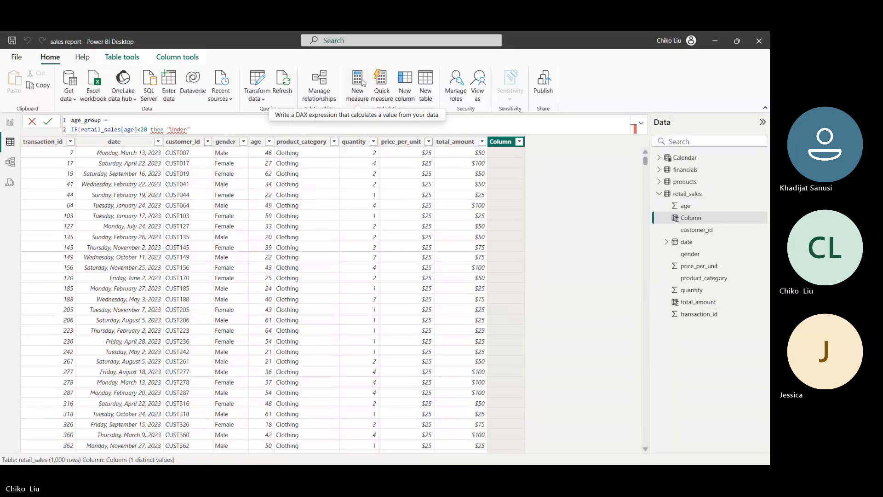
pyautogui.write(' 20')
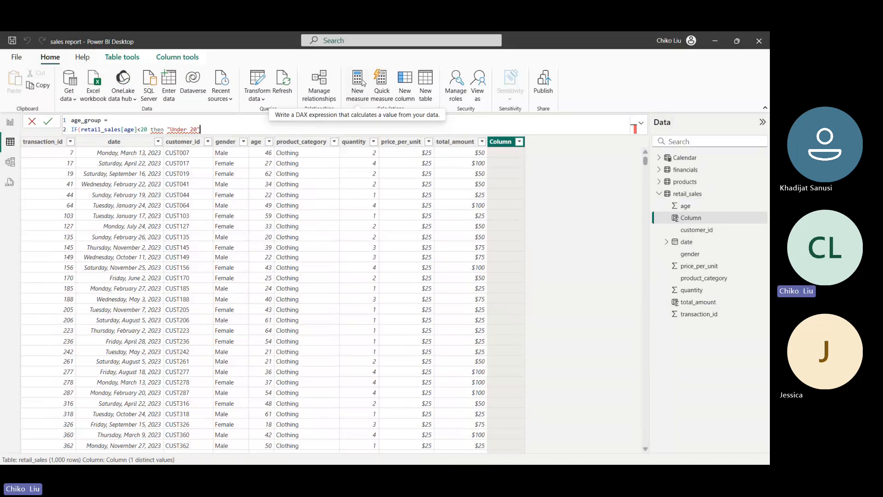
# Step: Replace the word "then" with a comma between the age condition and "Under 20" in the age_group formula
pyautogui.press('Left')
pyautogui.press('Left')
pyautogui.press('Left')
pyautogui.press('Left')
pyautogui.press('Left')
pyautogui.press('Left')
pyautogui.press('Left')
pyautogui.press('Left')
pyautogui.press('Left')
pyautogui.press('Left')
pyautogui.press('Left')
pyautogui.press('BackSpace')
pyautogui.press('BackSpace')
pyautogui.press('BackSpace')
pyautogui.press('BackSpace')
pyautogui.press('BackSpace')
pyautogui.write(',')
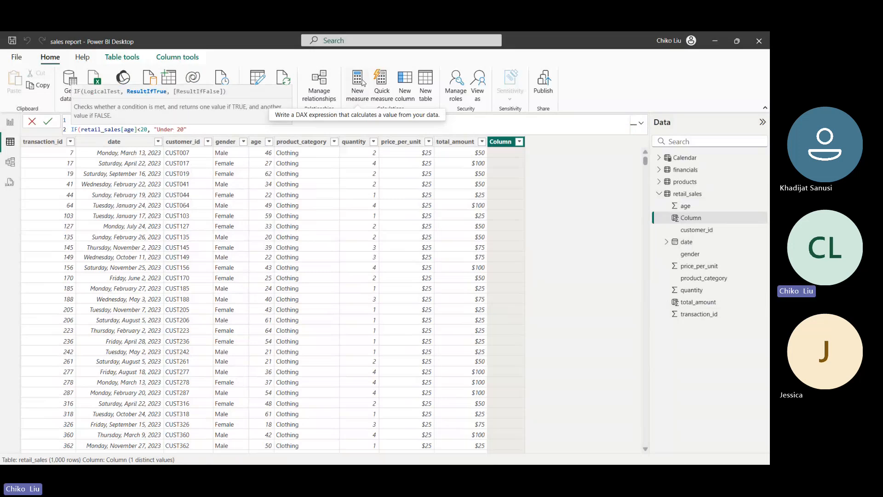
pyautogui.press('Right')
pyautogui.press('Right')
pyautogui.press('Right')
pyautogui.press('Right')
pyautogui.press('Right')
pyautogui.press('Right')
pyautogui.press('Right')
pyautogui.press('Right')
pyautogui.press('Right')
pyautogui.press('Escape')
# Step: Recheck the Age Group rules in the lab PDF, then try changing IF to IFS in the age_group formula
pyautogui.hotkey('alt', 'Tab')
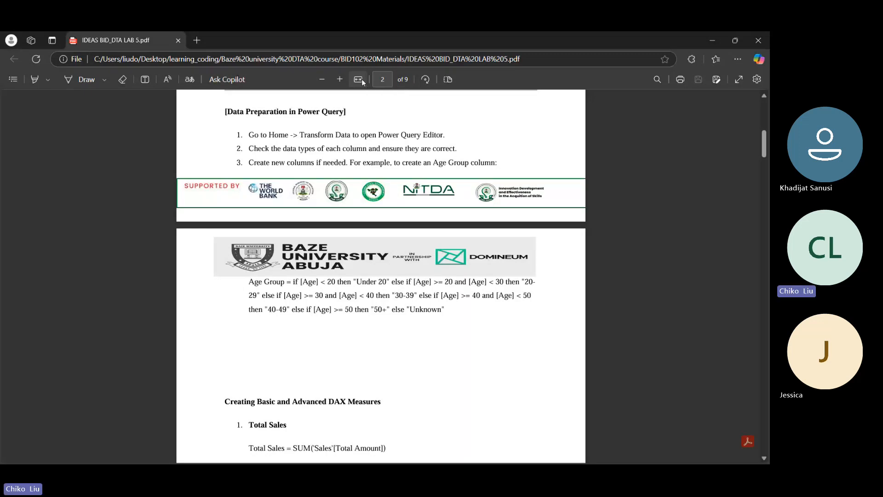
pyautogui.hotkey('alt', 'Tab')
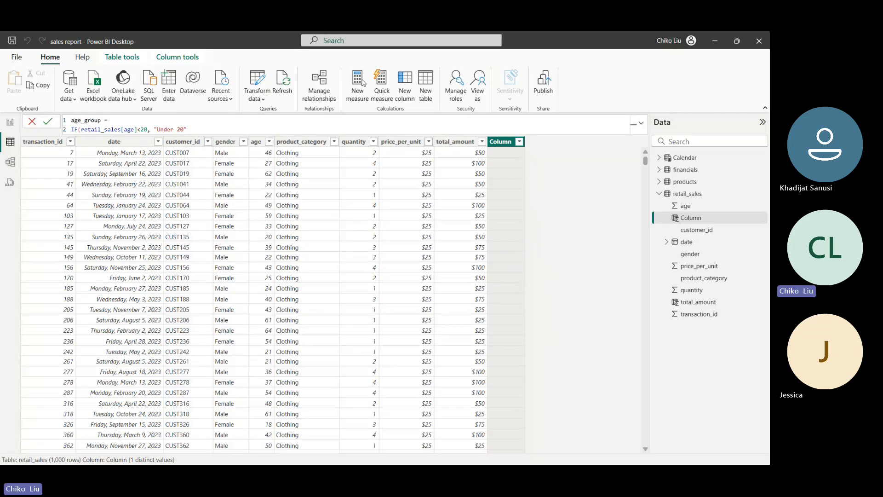
pyautogui.press('Left')
pyautogui.press('Left')
pyautogui.press('Left')
pyautogui.press('Left')
pyautogui.press('Left')
pyautogui.press('Left')
pyautogui.press('Left')
pyautogui.press('Left')
pyautogui.press('Left')
pyautogui.press('Left')
pyautogui.press('Left')
pyautogui.press('Left')
pyautogui.press('Left')
pyautogui.press('Left')
pyautogui.press('Left')
pyautogui.press('Left')
pyautogui.press('Left')
pyautogui.press('Left')
pyautogui.press('Left')
pyautogui.press('Left')
pyautogui.write('S')
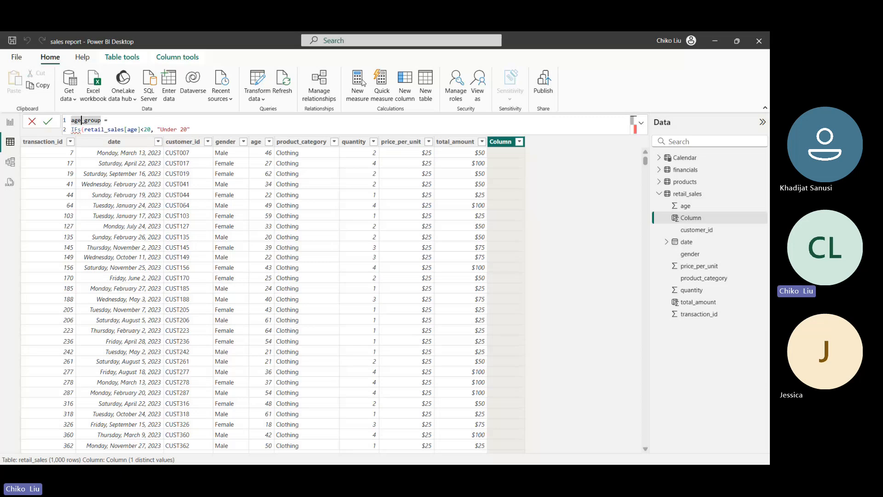
pyautogui.press('BackSpace')
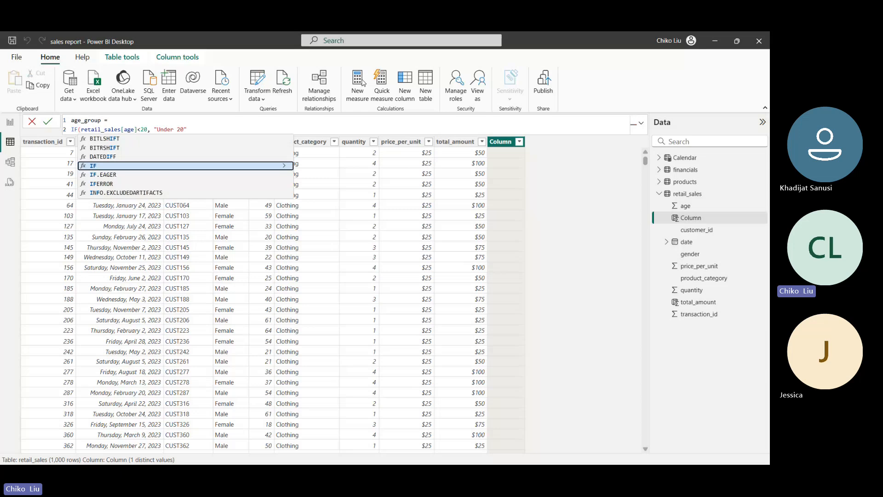
# Step: Continue the age_group formula after "Under 20" with a nested IF that opens an AND test
pyautogui.press('Right')
pyautogui.press('Right')
pyautogui.press('Right')
pyautogui.press('Right')
pyautogui.press('Right')
pyautogui.press('Right')
pyautogui.press('Right')
pyautogui.press('Right')
pyautogui.press('Right')
pyautogui.press('Right')
pyautogui.press('Right')
pyautogui.press('Right')
pyautogui.press('Right')
pyautogui.press('Right')
pyautogui.press('Right')
pyautogui.press('Right')
pyautogui.press('Right')
pyautogui.press('Right')
pyautogui.press('Right')
pyautogui.press('Right')
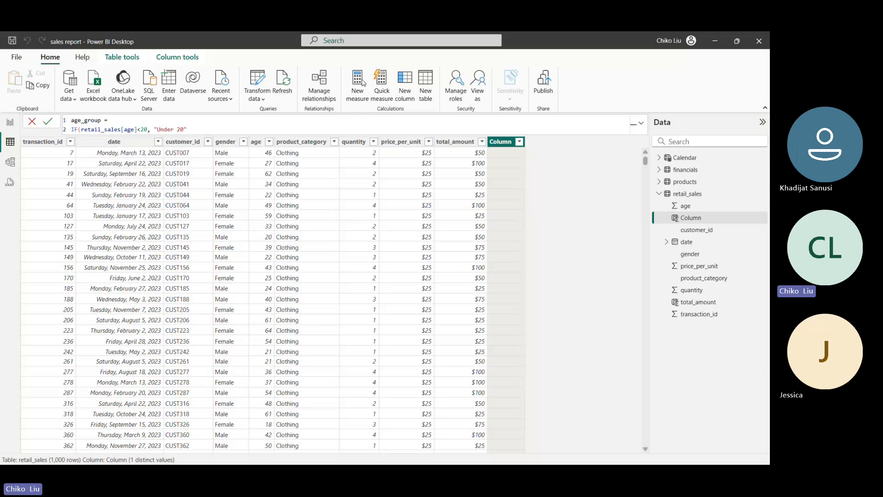
pyautogui.write(',I')
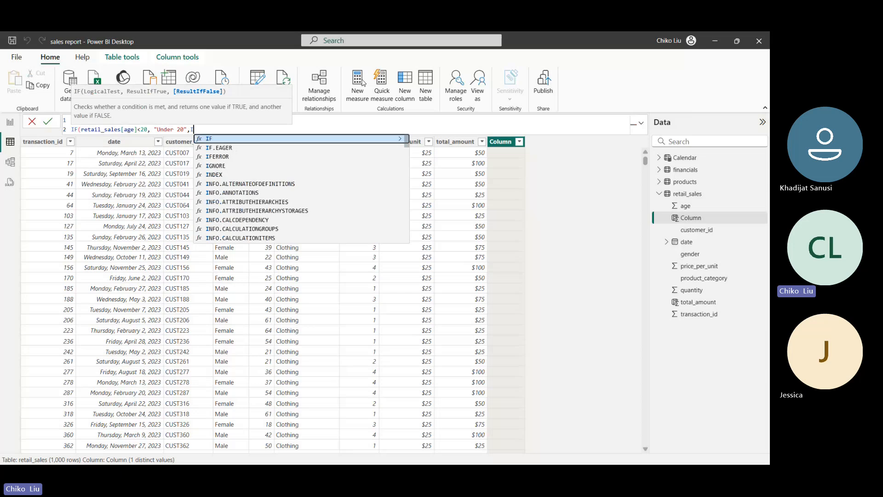
pyautogui.write('F(')
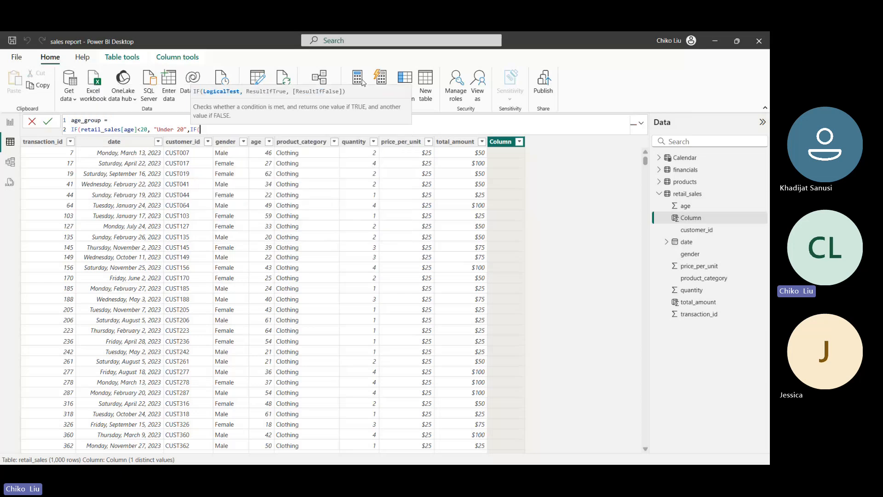
pyautogui.write('AND(')
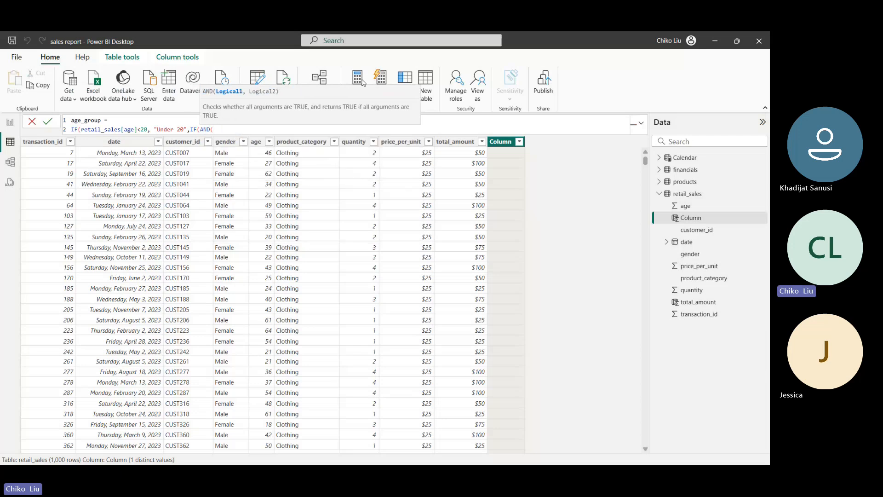
# Step: Copy the retail_sales[age]<20 condition from the first IF into the AND test of the age_group formula
pyautogui.press('Left')
pyautogui.press('Left')
pyautogui.press('Left')
pyautogui.press('Left')
pyautogui.press('Left')
pyautogui.press('Left')
pyautogui.press('Left')
pyautogui.press('Left')
pyautogui.press('Left')
pyautogui.press('Left')
pyautogui.press('Left')
pyautogui.press('Left')
pyautogui.press('Left')
pyautogui.press('Left')
pyautogui.press('Left')
pyautogui.press('Left')
pyautogui.press('Left')
pyautogui.press('Left')
pyautogui.press('Left')
pyautogui.press('Left')
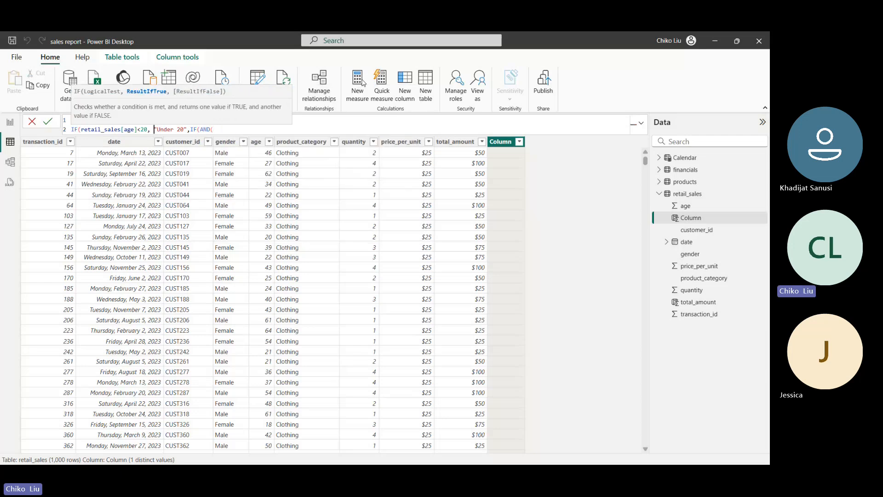
pyautogui.hotkey('shift', 'Left')
pyautogui.hotkey('shift', 'Left')
pyautogui.hotkey('shift', 'Left')
pyautogui.hotkey('shift', 'Left')
pyautogui.hotkey('shift', 'Left')
pyautogui.hotkey('shift', 'Left')
pyautogui.hotkey('shift', 'Left')
pyautogui.hotkey('ctrl', 'shift', 'Left')
pyautogui.hotkey('ctrl', 'c')
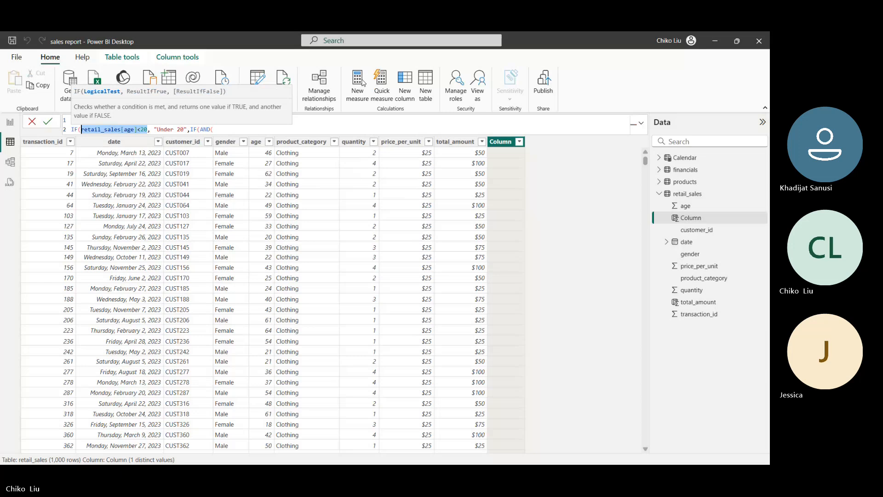
pyautogui.press('Right')
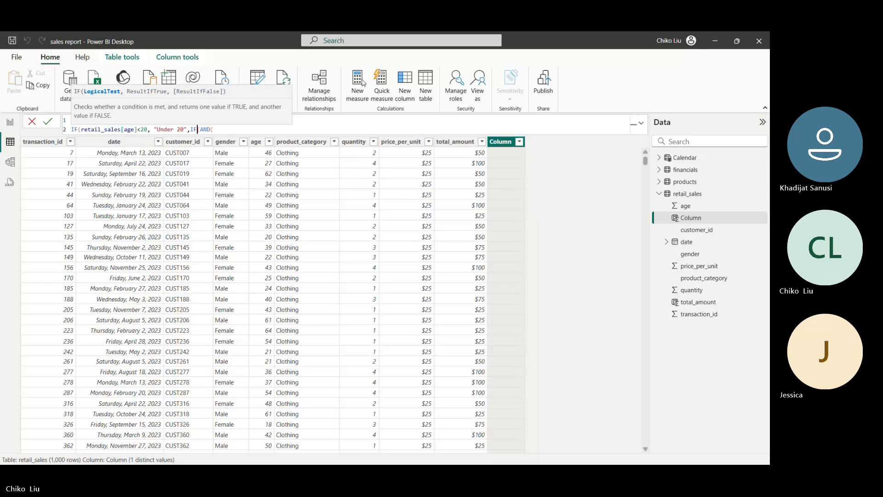
pyautogui.press('End')
pyautogui.hotkey('ctrl', 'v')
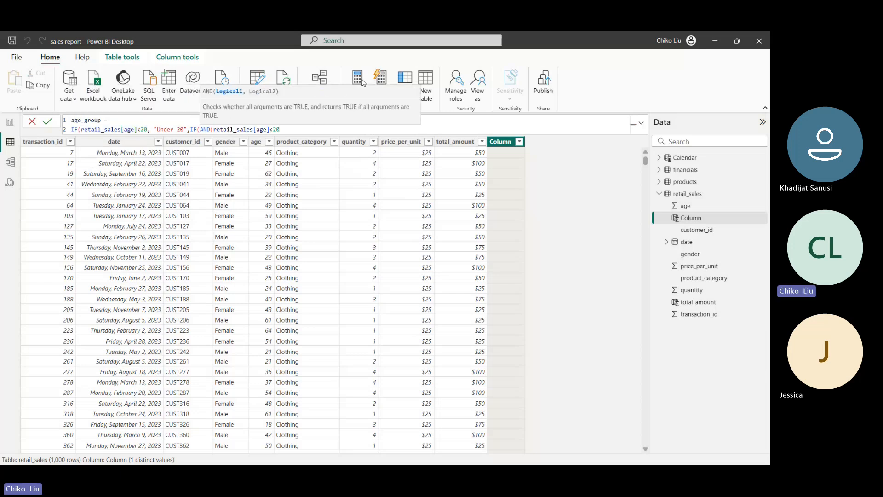
# Step: Change the copied condition to retail_sales[age]>=20, add retail_sales[age]<30 as the second condition, and close the AND
pyautogui.press('Left')
pyautogui.press('Left')
pyautogui.press('BackSpace')
pyautogui.write('>=')
pyautogui.press('End')
pyautogui.write(',retail_sales[age]<20')
pyautogui.press('Left')
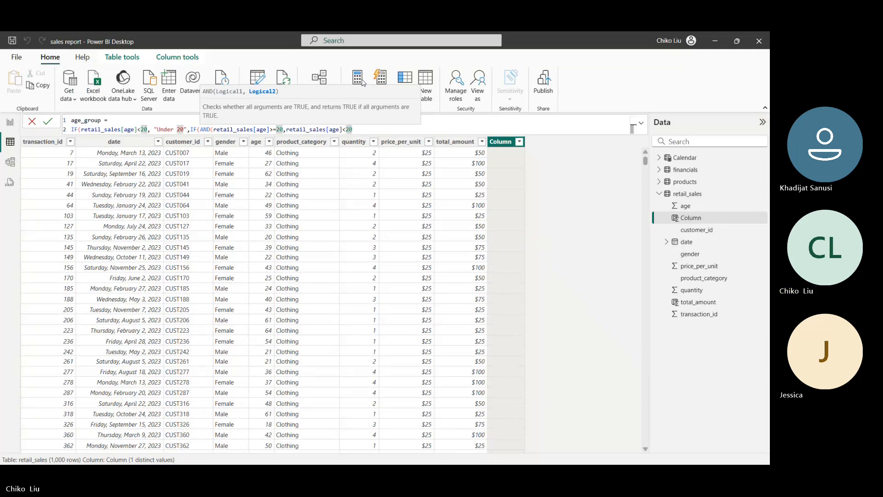
pyautogui.press('BackSpace')
pyautogui.write('30)')
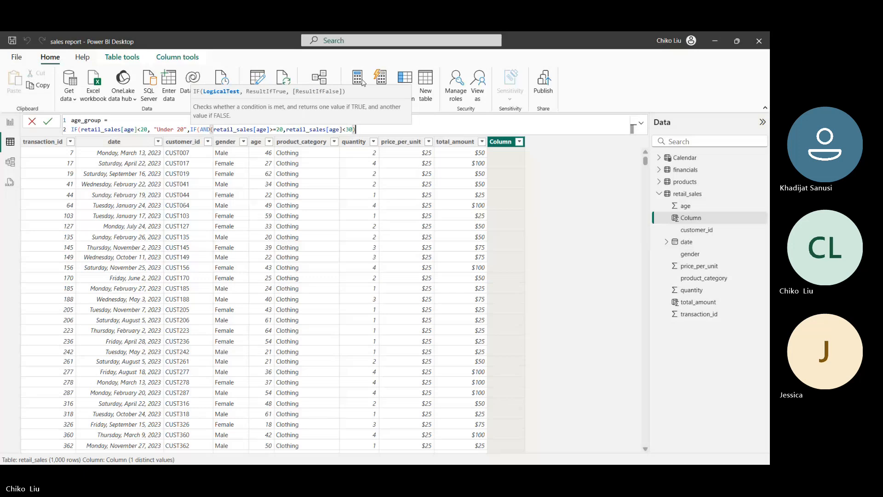
# Step: Enter "20-29" as the true result of the nested IF, switching to the lab PDF if the label needs checking
pyautogui.write(',')
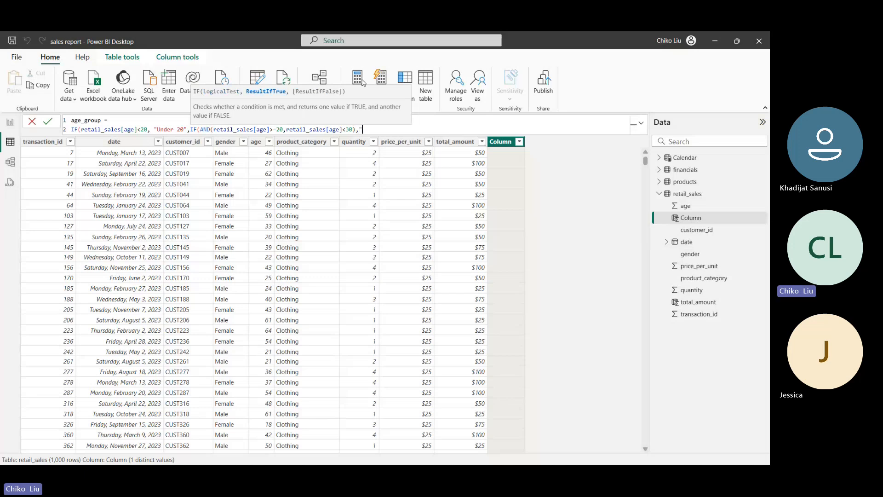
pyautogui.hotkey('alt', 'Tab')
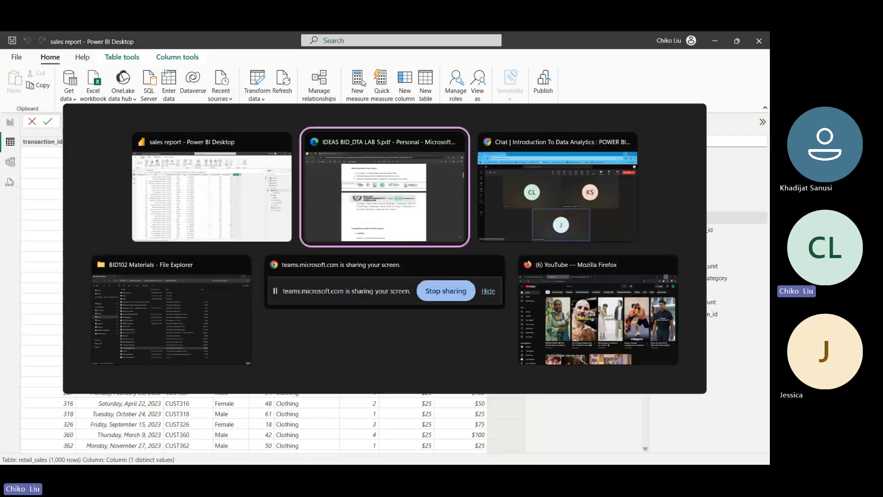
pyautogui.hotkey('alt', 'Tab')
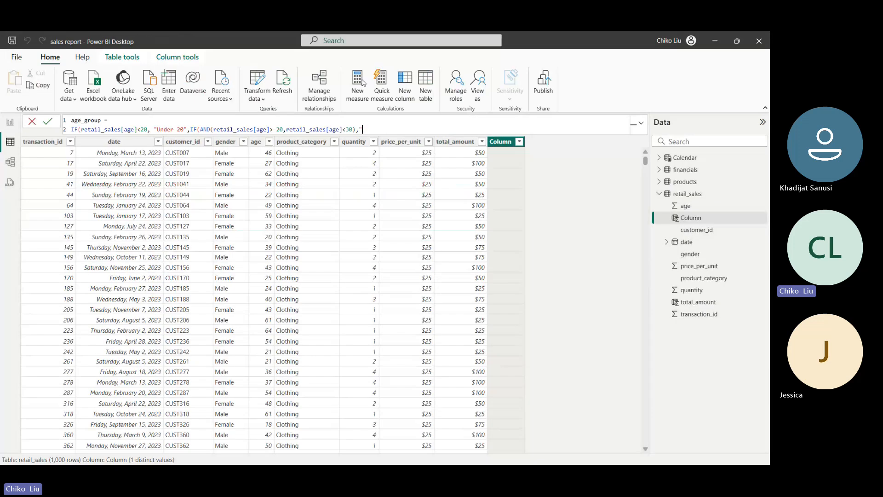
pyautogui.write('"20-29"')
# Step: Copy the whole nested IF(AND(...)) clause, including its "20-29" result, from the age_group formula
pyautogui.hotkey('ctrl', 'shift', 'Left')
pyautogui.hotkey('ctrl', 'shift', 'Left')
pyautogui.hotkey('ctrl', 'shift', 'Left')
pyautogui.hotkey('ctrl', 'shift', 'Left')
pyautogui.hotkey('ctrl', 'shift', 'Left')
pyautogui.hotkey('ctrl', 'shift', 'Left')
pyautogui.hotkey('ctrl', 'shift', 'Left')
pyautogui.hotkey('ctrl', 'shift', 'Left')
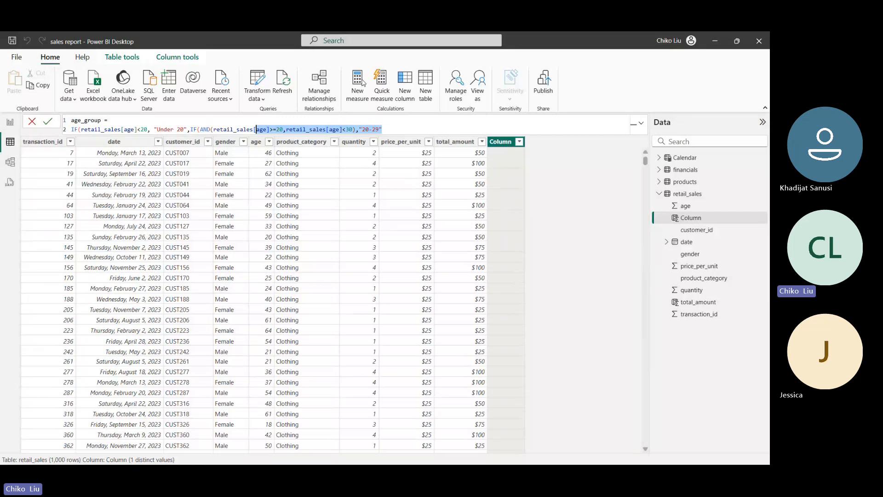
pyautogui.hotkey('ctrl', 'shift', 'Left')
pyautogui.hotkey('ctrl', 'shift', 'Left')
pyautogui.hotkey('ctrl', 'shift', 'Left')
pyautogui.hotkey('ctrl', 'c')
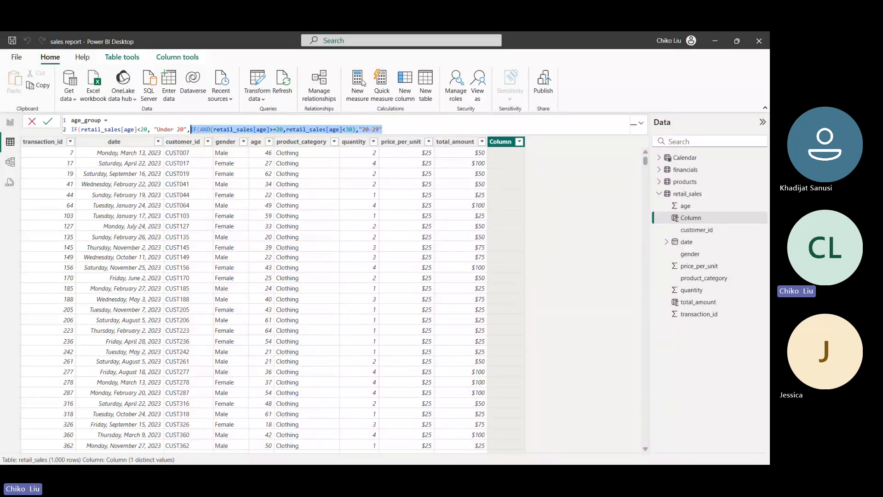
pyautogui.press('End')
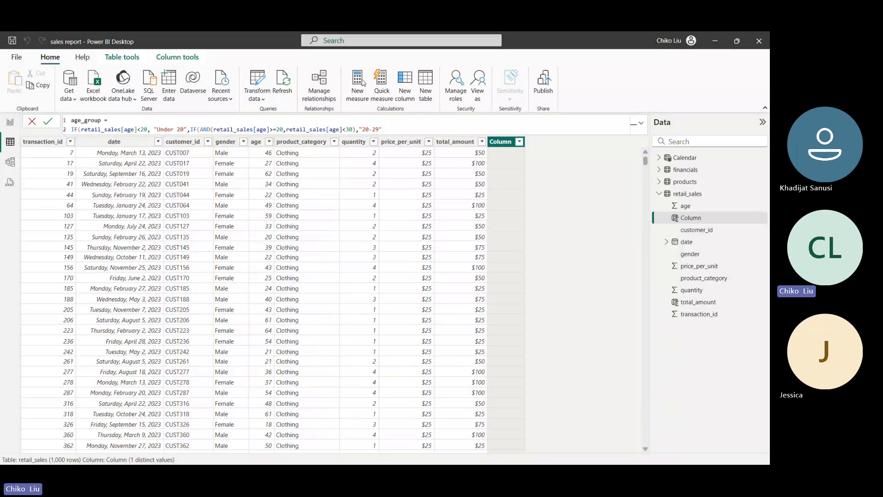
# Step: Put the nested IF clause for ages 20-29 on its own indented line in the age_group formula
pyautogui.press('BackSpace')
pyautogui.press('Left')
pyautogui.press('Left')
pyautogui.press('Left')
pyautogui.press('Left')
pyautogui.press('Left')
pyautogui.press('Left')
pyautogui.press('Left')
pyautogui.press('Left')
pyautogui.press('Left')
pyautogui.press('Left')
pyautogui.press('Left')
pyautogui.press('Left')
pyautogui.press('Left')
pyautogui.press('Left')
pyautogui.press('Left')
pyautogui.press('Left')
pyautogui.press('Left')
pyautogui.press('Left')
pyautogui.press('Left')
pyautogui.press('Left')
pyautogui.press('Left')
pyautogui.press('Left')
pyautogui.press('Left')
pyautogui.press('Left')
pyautogui.press('Left')
pyautogui.press('Left')
pyautogui.press('Left')
pyautogui.press('Left')
pyautogui.press('Left')
pyautogui.press('Left')
pyautogui.press('Left')
pyautogui.press('Left')
pyautogui.press('Left')
pyautogui.press('Left')
pyautogui.press('Left')
pyautogui.press('Left')
pyautogui.press('Left')
pyautogui.press('Left')
pyautogui.press('Left')
pyautogui.hotkey('shift', 'Return')
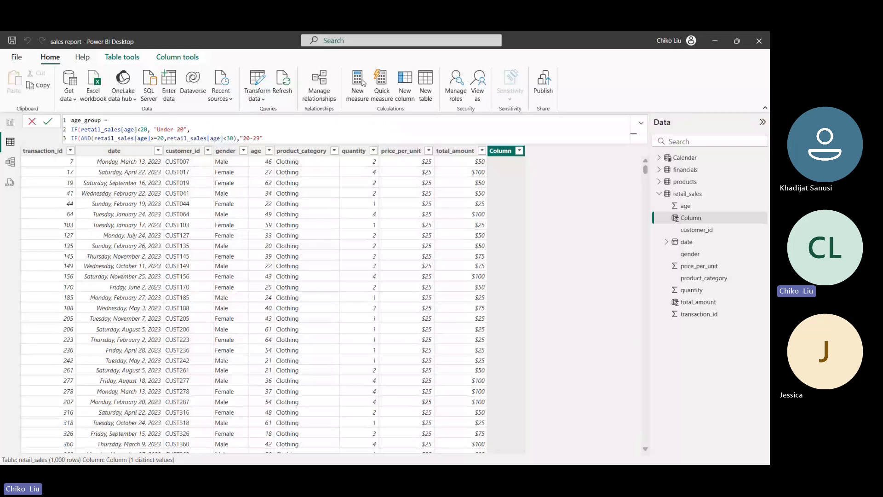
pyautogui.press('Tab')
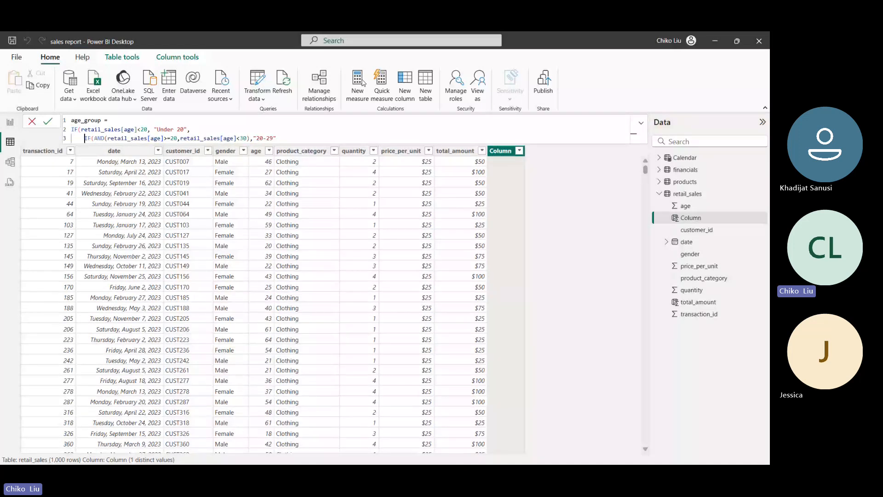
# Step: Add a comma after "20-29" and insert the copied IF(AND(...)) clause on a new, further indented line
pyautogui.press('End')
pyautogui.write(',')
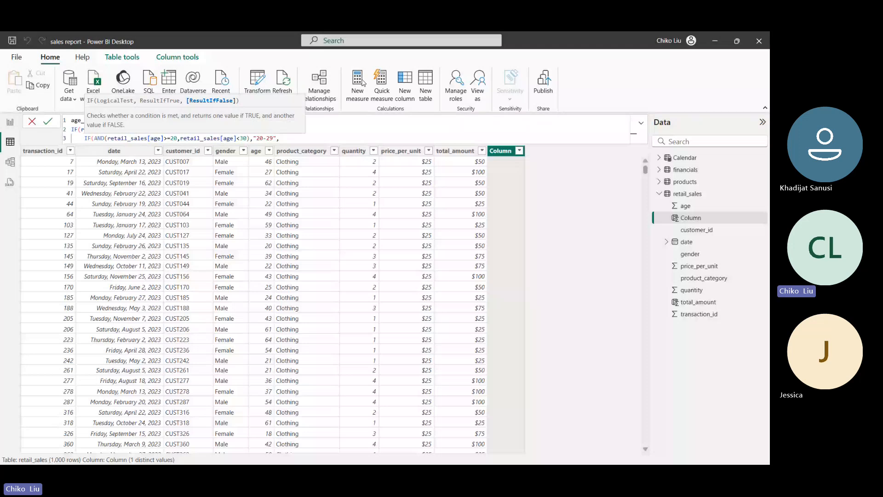
pyautogui.hotkey('shift', 'Return')
pyautogui.press('Tab')
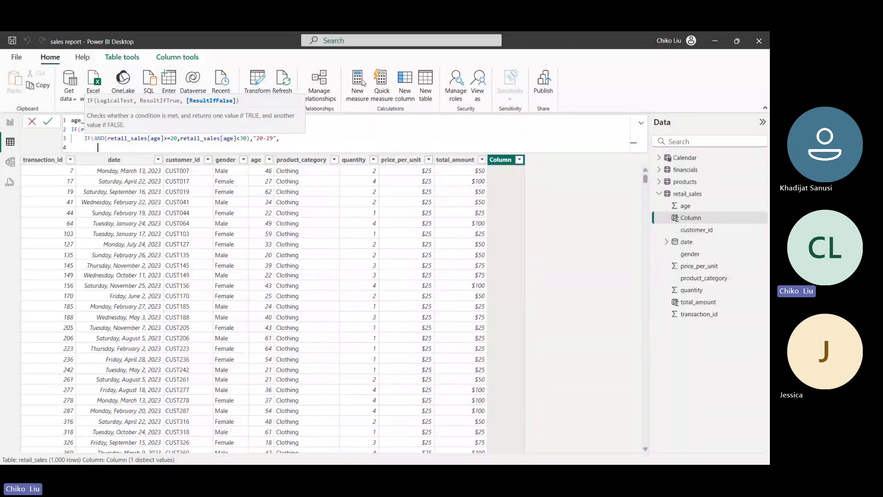
pyautogui.hotkey('ctrl', 'v')
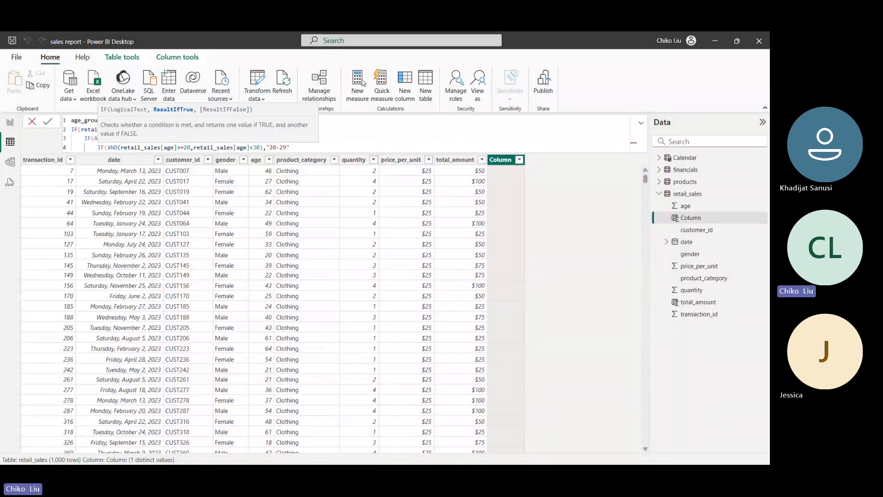
# Step: Set the lower age limit in the last IF(AND(...)) clause of the age_group formula to >=30
pyautogui.press('Left')
pyautogui.press('Left')
pyautogui.press('Left')
pyautogui.press('Left')
pyautogui.press('Left')
pyautogui.press('Left')
pyautogui.press('Left')
pyautogui.press('Left')
pyautogui.press('Left')
pyautogui.press('Left')
pyautogui.press('Left')
pyautogui.press('Left')
pyautogui.press('Left')
pyautogui.press('Left')
pyautogui.press('Left')
pyautogui.press('Left')
pyautogui.press('Left')
pyautogui.press('Left')
pyautogui.press('Left')
pyautogui.press('Left')
pyautogui.press('Left')
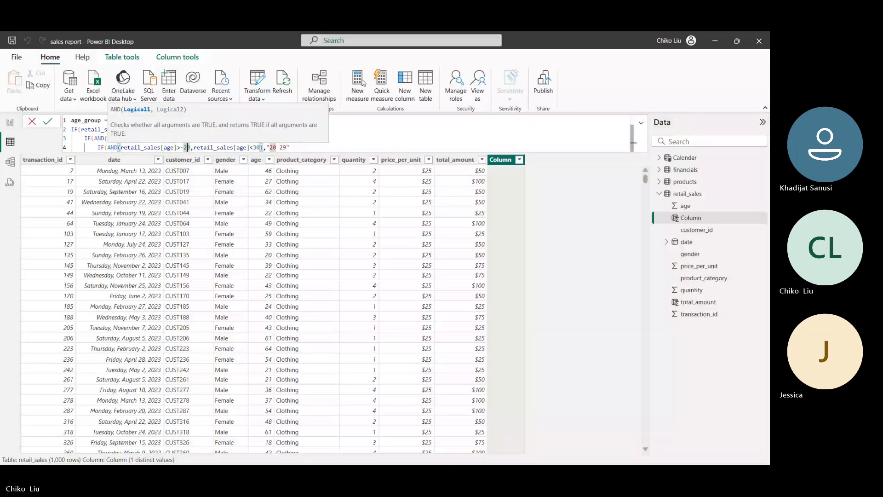
pyautogui.press('BackSpace')
pyautogui.write('3')
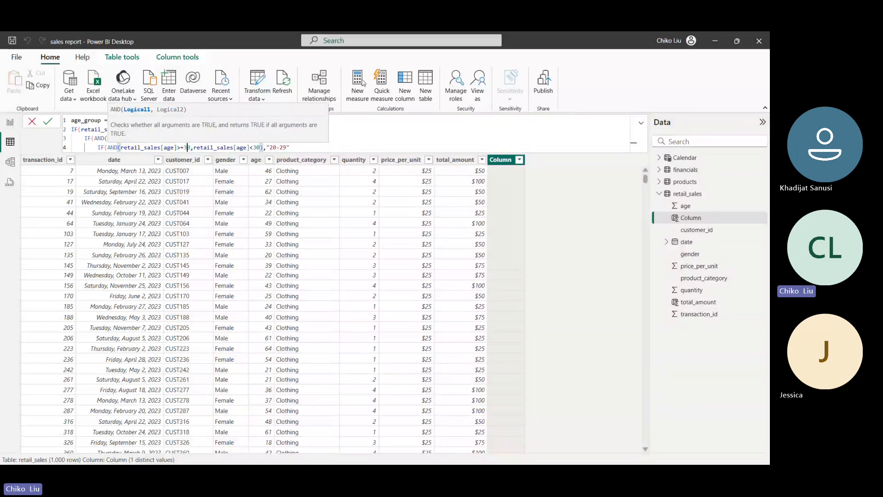
# Step: Set the upper age limit in the >=30 clause of the age_group formula to <40
pyautogui.press('Right')
pyautogui.press('Right')
pyautogui.press('Right')
pyautogui.press('Right')
pyautogui.press('Right')
pyautogui.press('Right')
pyautogui.press('Right')
pyautogui.press('Right')
pyautogui.press('Right')
pyautogui.press('Right')
pyautogui.press('Right')
pyautogui.press('Right')
pyautogui.press('Right')
pyautogui.press('Right')
pyautogui.press('Right')
pyautogui.press('Right')
pyautogui.press('Right')
pyautogui.press('Right')
pyautogui.press('Right')
pyautogui.press('Right')
pyautogui.press('Right')
pyautogui.press('BackSpace')
pyautogui.write('4')
# Step: Change the result text of the clause for ages 30 to below 40 to "30-39"
pyautogui.press('Right')
pyautogui.press('Right')
pyautogui.press('Right')
pyautogui.press('Right')
pyautogui.press('Right')
pyautogui.press('BackSpace')
pyautogui.write('3')
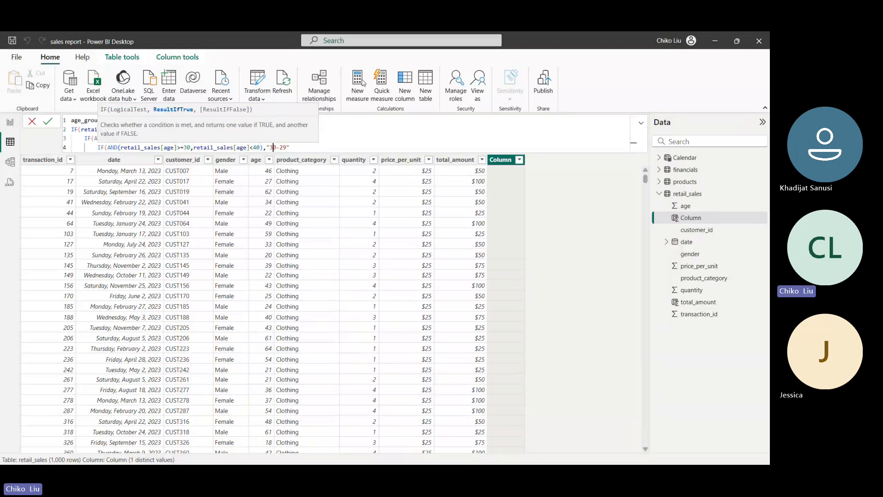
pyautogui.press('Right')
pyautogui.press('Right')
pyautogui.press('Right')
pyautogui.press('BackSpace')
pyautogui.write('3')
pyautogui.press('Right')
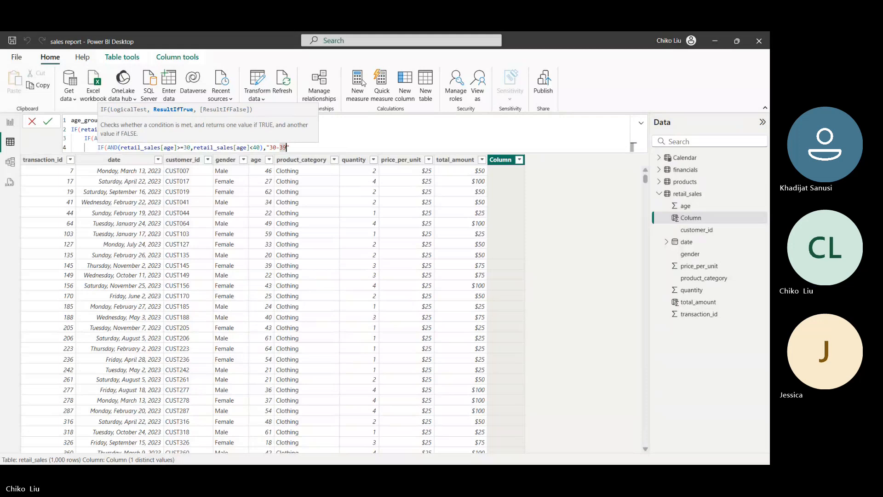
# Step: Add a comma after "30-39" and insert the copied IF(AND(...)) clause on a new, further indented line
pyautogui.write(',')
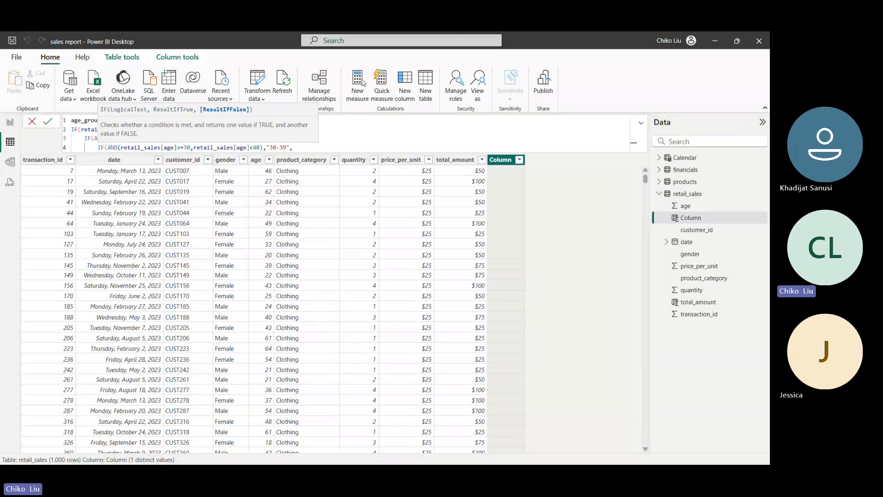
pyautogui.hotkey('shift', 'Return')
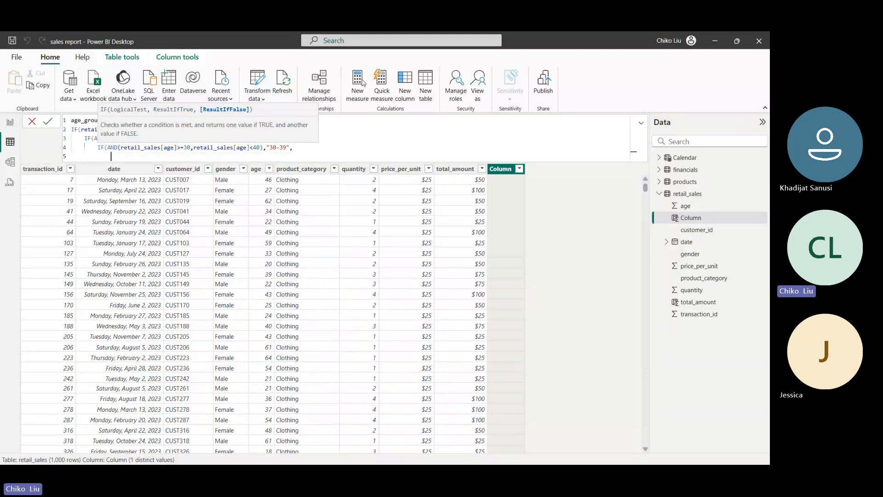
pyautogui.write('IF(AND(retail_sales[age]>=20,retail_sales[age]<30),"20-29"')
# Step: Set the lower age limit in the newly inserted IF(AND(...)) clause to >=40
pyautogui.press('Left')
pyautogui.press('Left')
pyautogui.press('Left')
pyautogui.press('Left')
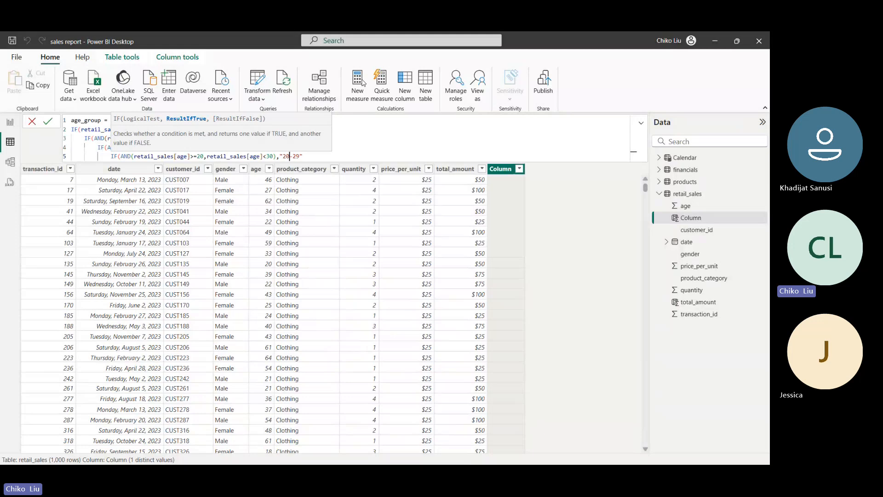
pyautogui.press('Left')
pyautogui.press('Left')
pyautogui.press('Left')
pyautogui.press('Left')
pyautogui.press('Left')
pyautogui.press('Left')
pyautogui.press('Left')
pyautogui.press('Left')
pyautogui.press('Left')
pyautogui.press('Left')
pyautogui.press('Left')
pyautogui.press('Left')
pyautogui.press('Left')
pyautogui.press('Left')
pyautogui.press('Left')
pyautogui.press('Left')
pyautogui.press('Left')
pyautogui.press('Left')
pyautogui.press('Left')
pyautogui.press('Left')
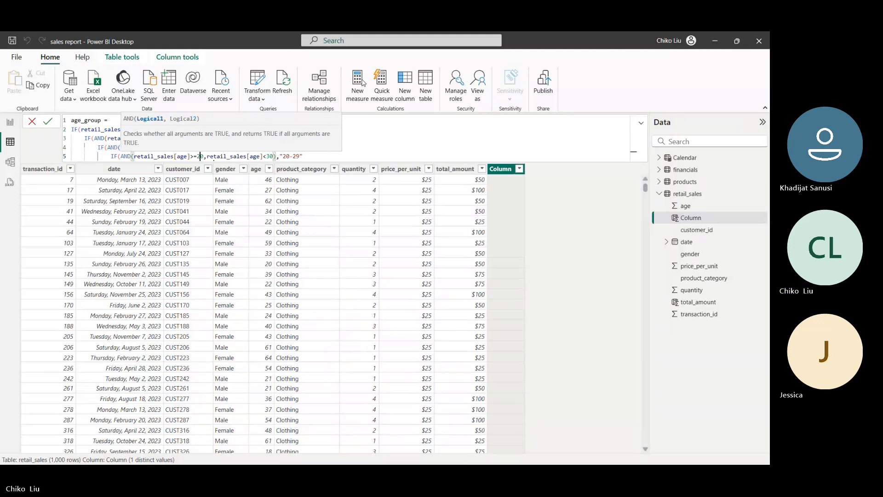
pyautogui.press('BackSpace')
pyautogui.write('4')
# Step: Set the upper age limit in the >=40 clause of the age_group formula to <50
pyautogui.press('Right')
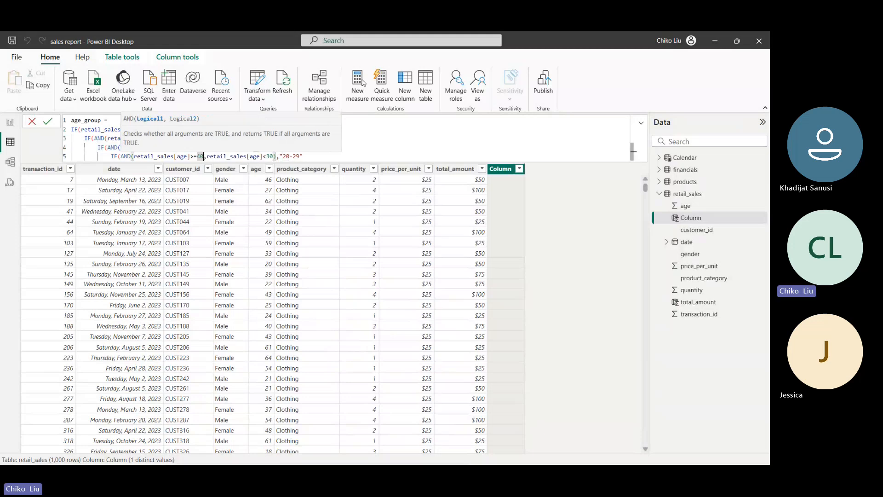
pyautogui.press('Right')
pyautogui.press('Right')
pyautogui.press('Right')
pyautogui.press('Right')
pyautogui.press('Right')
pyautogui.press('Right')
pyautogui.press('Right')
pyautogui.press('Right')
pyautogui.press('Right')
pyautogui.press('Right')
pyautogui.press('Right')
pyautogui.press('Right')
pyautogui.press('Right')
pyautogui.press('Right')
pyautogui.press('Right')
pyautogui.press('Right')
pyautogui.press('Right')
pyautogui.press('Right')
pyautogui.press('Right')
pyautogui.press('Right')
pyautogui.press('BackSpace')
pyautogui.write('5')
# Step: Change the result text of the clause for ages 40 to below 50 to "40-49"
pyautogui.press('Right')
pyautogui.press('Right')
pyautogui.press('Right')
pyautogui.press('Right')
pyautogui.press('Right')
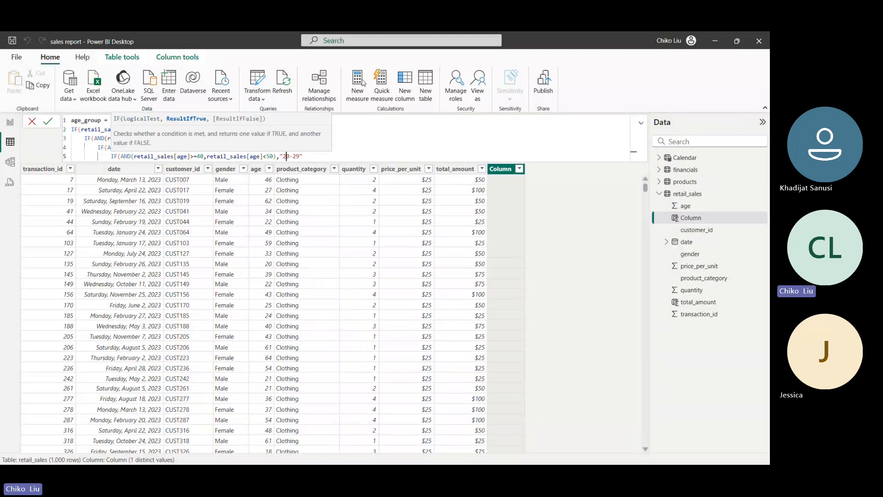
pyautogui.press('BackSpace')
pyautogui.write('5')
pyautogui.press('Right')
pyautogui.press('Right')
pyautogui.press('Left')
pyautogui.press('Left')
pyautogui.press('BackSpace')
pyautogui.write('4')
pyautogui.press('Right')
pyautogui.press('BackSpace')
pyautogui.write('4')
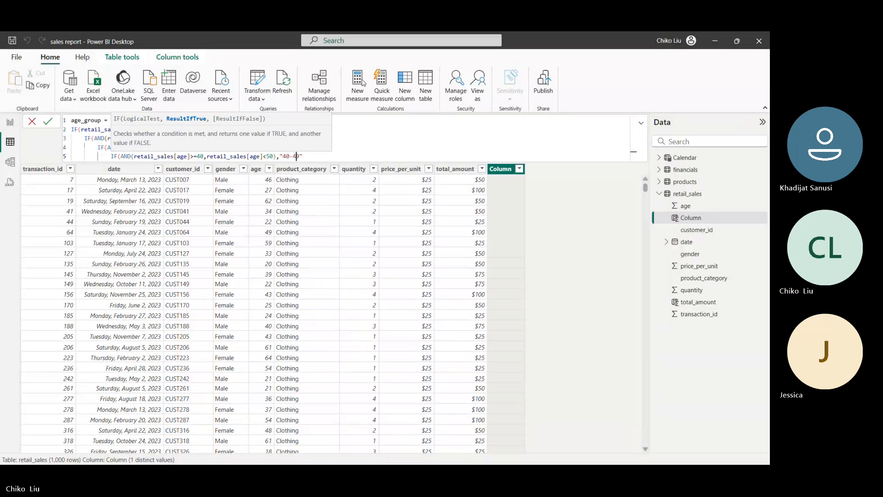
# Step: Check the Age Group rule in the lab PDF, and insert the copied IF(AND(...)) clause on a new line after "40-49" and a comma
pyautogui.hotkey('alt', 'Tab')
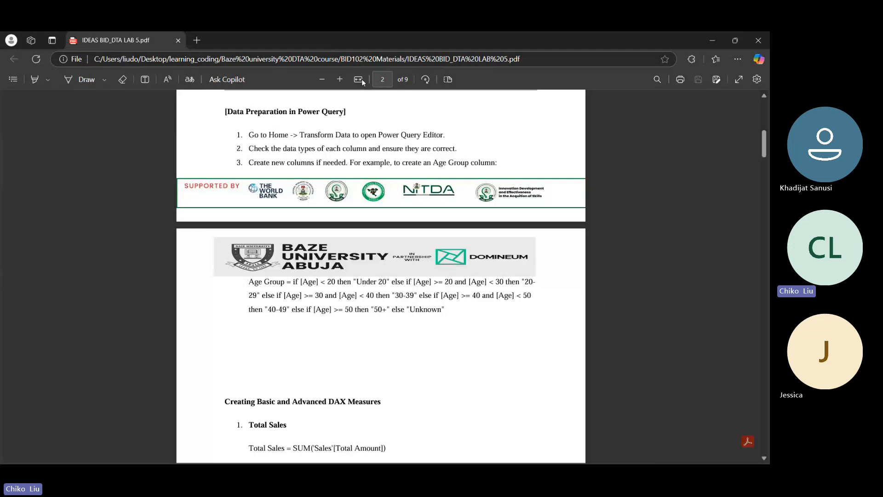
pyautogui.hotkey('alt', 'Tab')
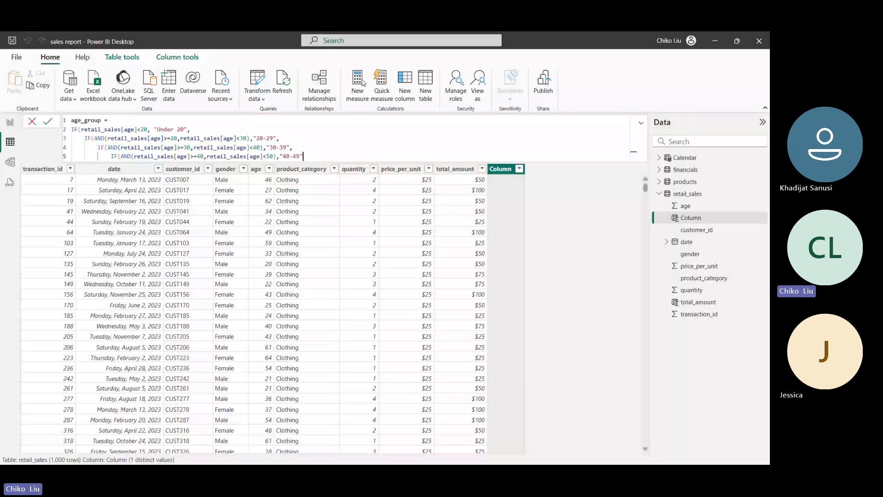
pyautogui.write(',')
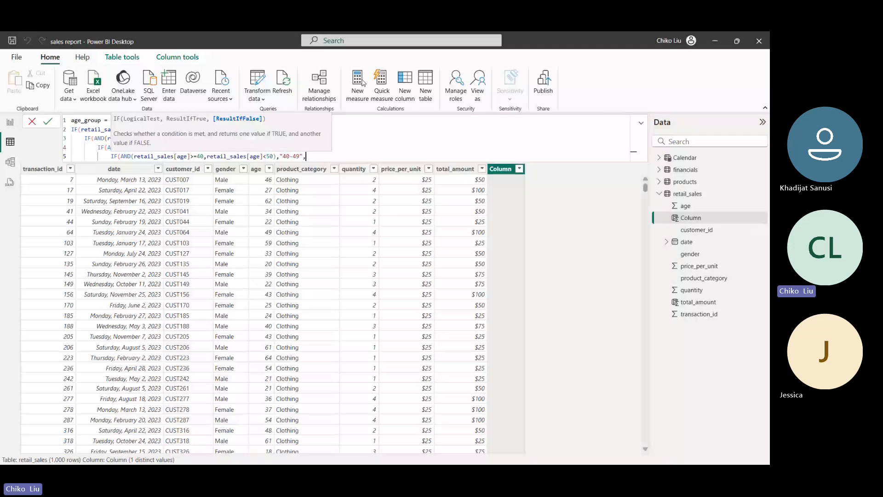
pyautogui.hotkey('shift', 'Return')
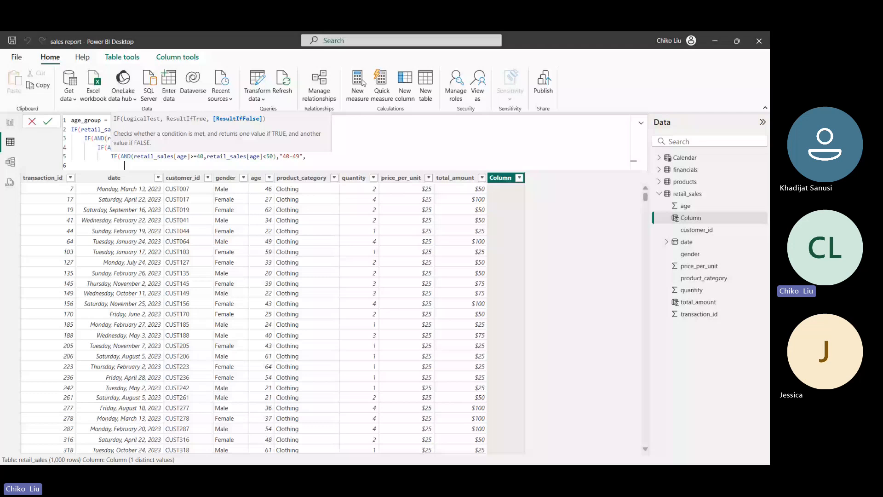
pyautogui.write('IF(AND(retail_sales[age]>=20,retail_sales[age]<30),"20-29"')
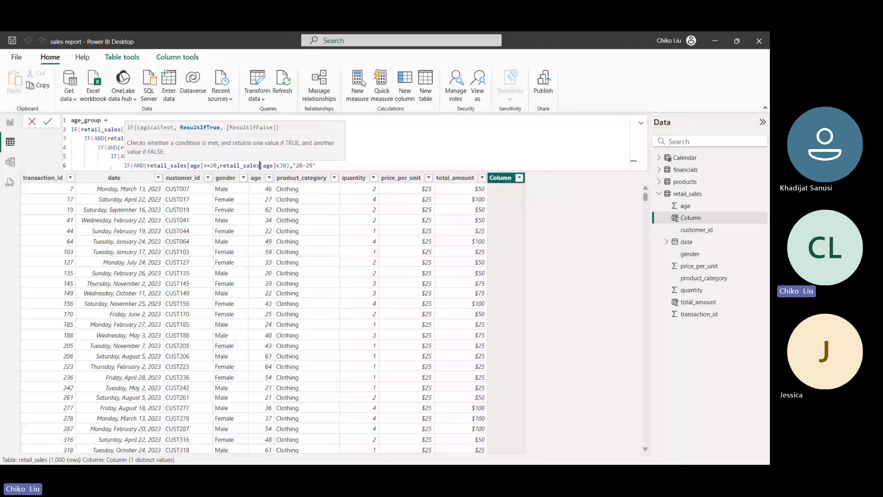
# Step: Remove the AND function, its >=20 condition and its closing parenthesis from the last clause, leaving IF(retail_sales[age]<30,"20-29"
pyautogui.press('Left')
pyautogui.press('Left')
pyautogui.press('Left')
pyautogui.press('Left')
pyautogui.press('Left')
pyautogui.press('Left')
pyautogui.press('Left')
pyautogui.press('Left')
pyautogui.press('Left')
pyautogui.press('Left')
pyautogui.press('Left')
pyautogui.press('Left')
pyautogui.hotkey('shift', 'Left')
pyautogui.hotkey('shift', 'Left')
pyautogui.hotkey('shift', 'Left')
pyautogui.hotkey('shift', 'Left')
pyautogui.hotkey('shift', 'Left')
pyautogui.hotkey('shift', 'Left')
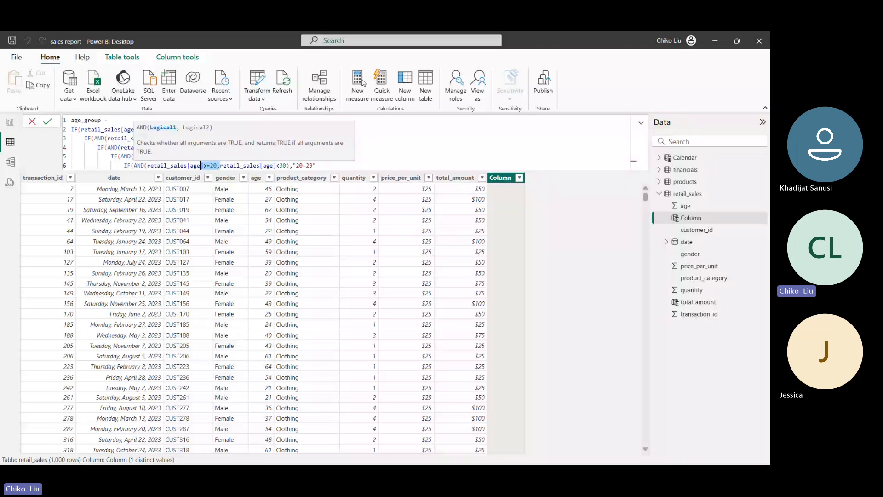
pyautogui.hotkey('shift', 'Left')
pyautogui.hotkey('shift', 'Left')
pyautogui.hotkey('shift', 'Left')
pyautogui.hotkey('shift', 'Left')
pyautogui.hotkey('shift', 'Left')
pyautogui.hotkey('shift', 'Left')
pyautogui.hotkey('shift', 'Left')
pyautogui.hotkey('shift', 'Left')
pyautogui.hotkey('shift', 'Left')
pyautogui.hotkey('shift', 'Left')
pyautogui.hotkey('shift', 'Left')
pyautogui.hotkey('shift', 'Left')
pyautogui.hotkey('shift', 'Left')
pyautogui.hotkey('shift', 'Left')
pyautogui.hotkey('shift', 'Left')
pyautogui.hotkey('shift', 'Left')
pyautogui.hotkey('shift', 'Left')
pyautogui.hotkey('shift', 'Left')
pyautogui.hotkey('shift', 'Left')
pyautogui.hotkey('shift', 'Left')
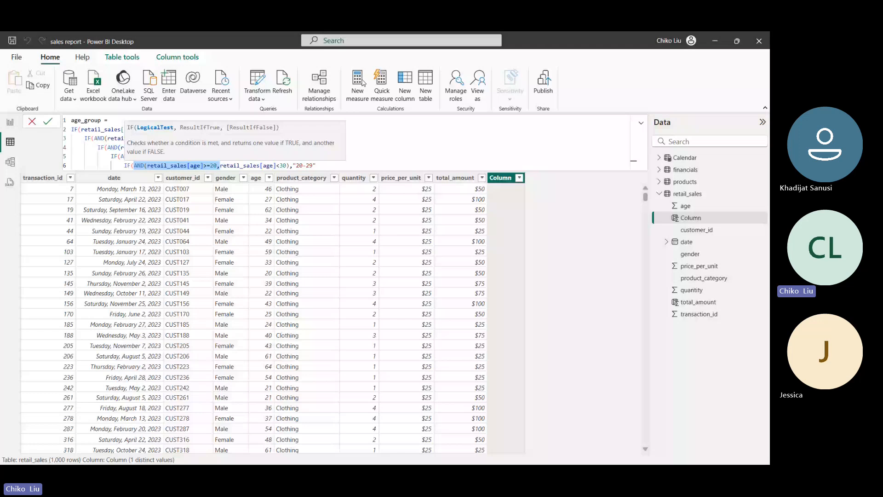
pyautogui.press('Delete')
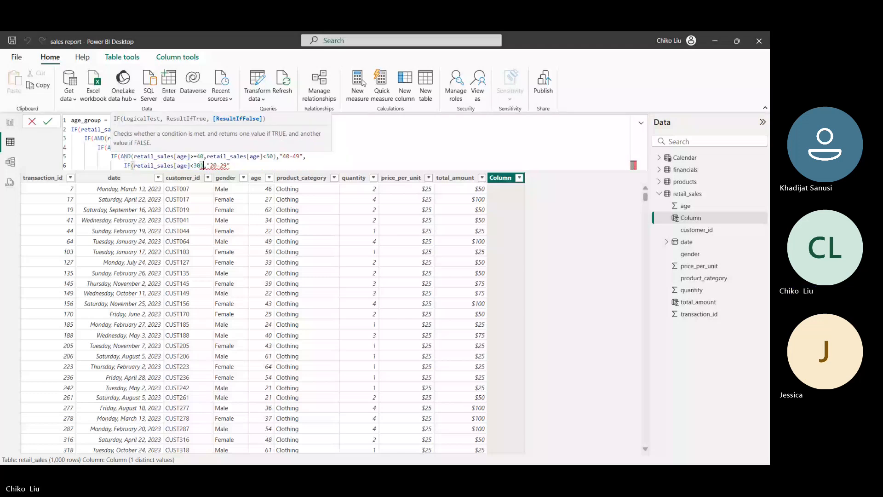
pyautogui.press('Delete')
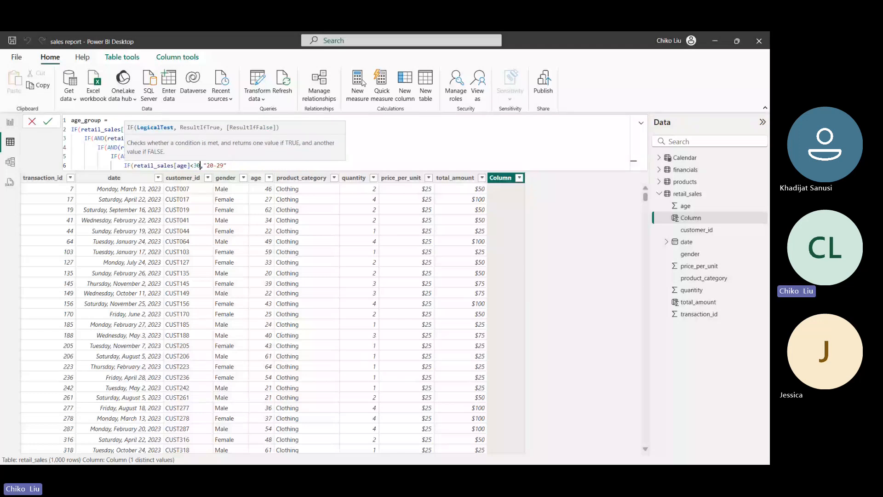
# Step: Change the comparison operator in the last IF clause of the age_group formula to >=
pyautogui.press('Left')
pyautogui.press('Left')
pyautogui.press('BackSpace')
pyautogui.write('>=')
# Step: Replace the result text of the last IF clause in the age_group formula with "50+"
pyautogui.press('Right')
pyautogui.press('Right')
pyautogui.press('Right')
pyautogui.press('Right')
pyautogui.press('Delete')
pyautogui.press('Delete')
pyautogui.press('Delete')
pyautogui.press('Delete')
pyautogui.press('Delete')
pyautogui.write('50+')
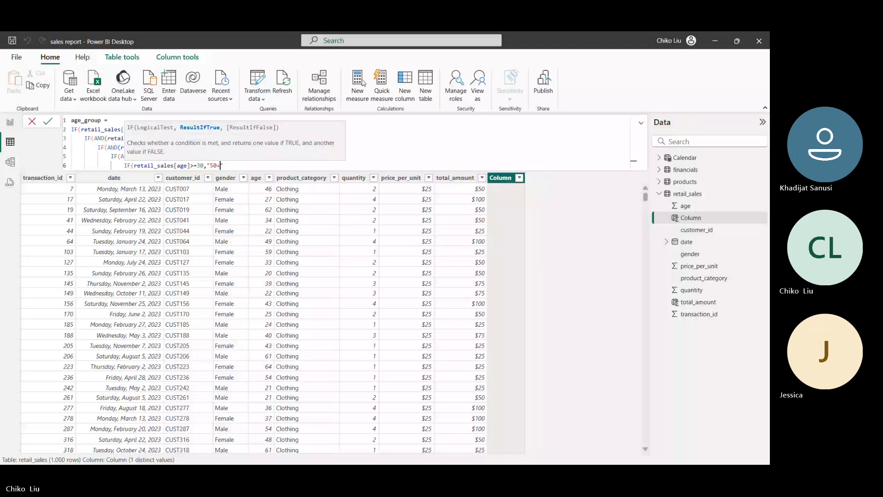
# Step: Check the Age Group rule in the lab PDF, add "Unknown" as the fallback result, close all parentheses and commit the age_group formula
pyautogui.hotkey('alt', 'Tab')
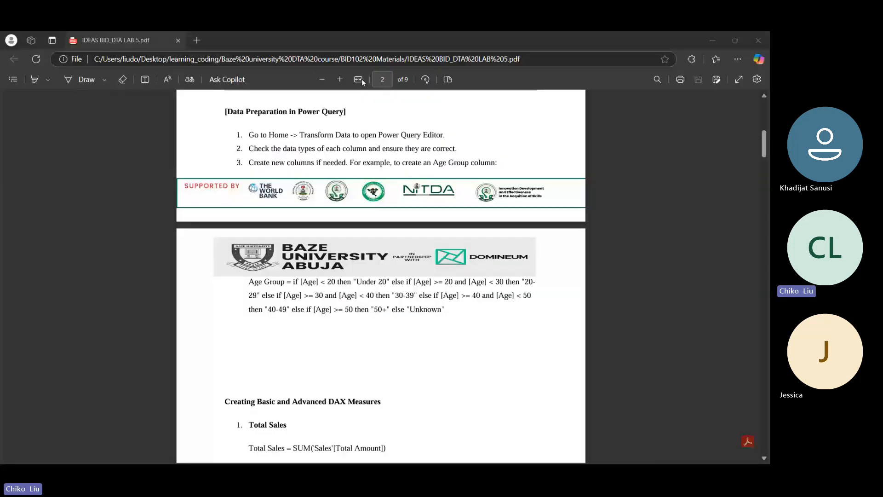
pyautogui.hotkey('alt', 'Tab')
pyautogui.press('Right')
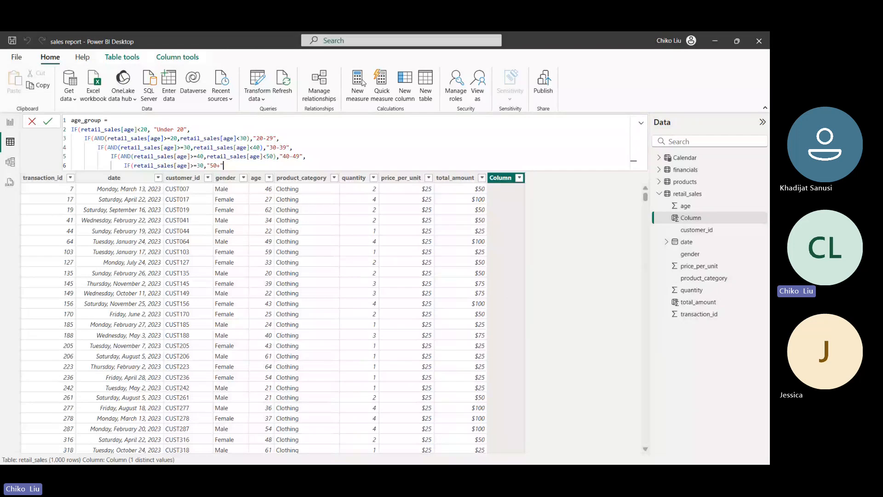
pyautogui.write(',"uNKNOW')
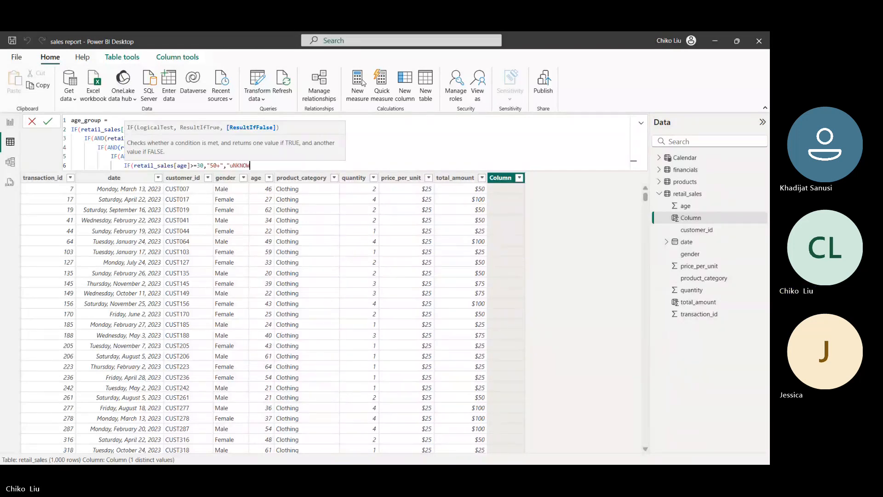
pyautogui.press('BackSpace')
pyautogui.press('BackSpace')
pyautogui.press('BackSpace')
pyautogui.press('BackSpace')
pyautogui.press('BackSpace')
pyautogui.write('Unkwn')
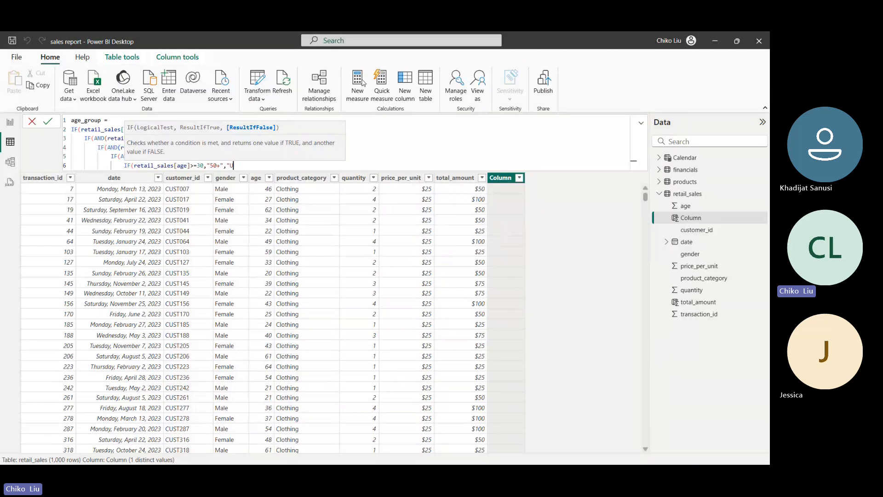
pyautogui.press('BackSpace')
pyautogui.press('BackSpace')
pyautogui.write('o')
pyautogui.press('BackSpace')
pyautogui.write('w')
pyautogui.press('BackSpace')
pyautogui.write('nown')
pyautogui.press('Return')
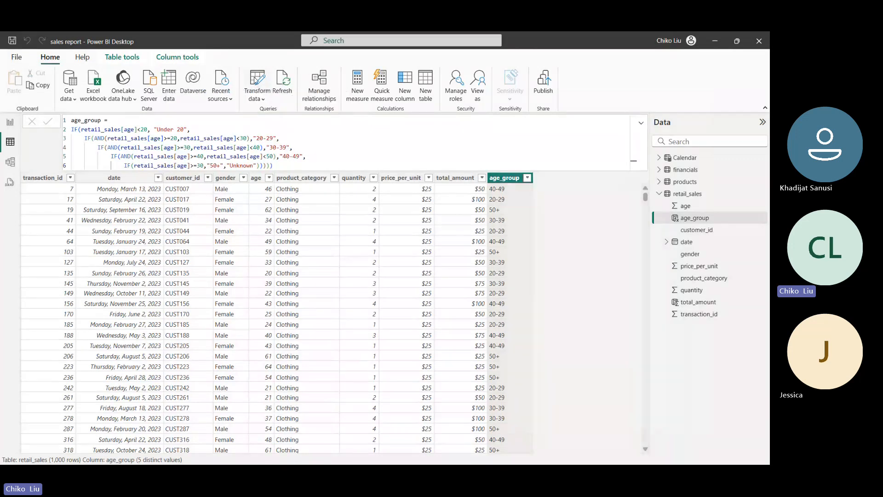
# Step: Examine the columns of the retail_sales query in Power Query Editor, and close the editor
pyautogui.click(256, 80)
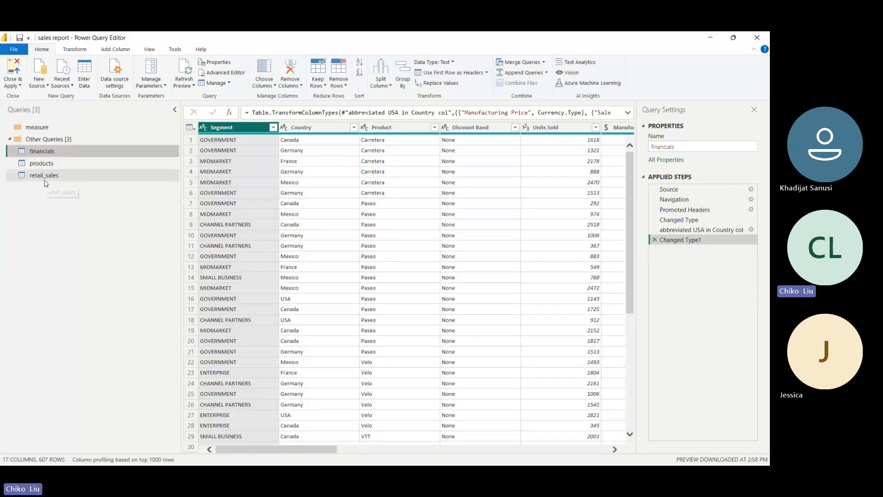
pyautogui.moveTo(43, 177); pyautogui.dragTo(83, 212)
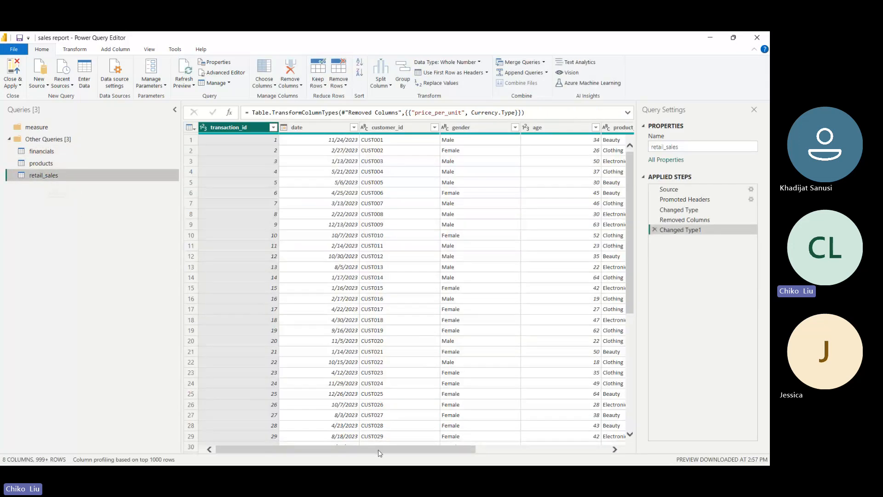
pyautogui.moveTo(378, 450); pyautogui.dragTo(551, 464)
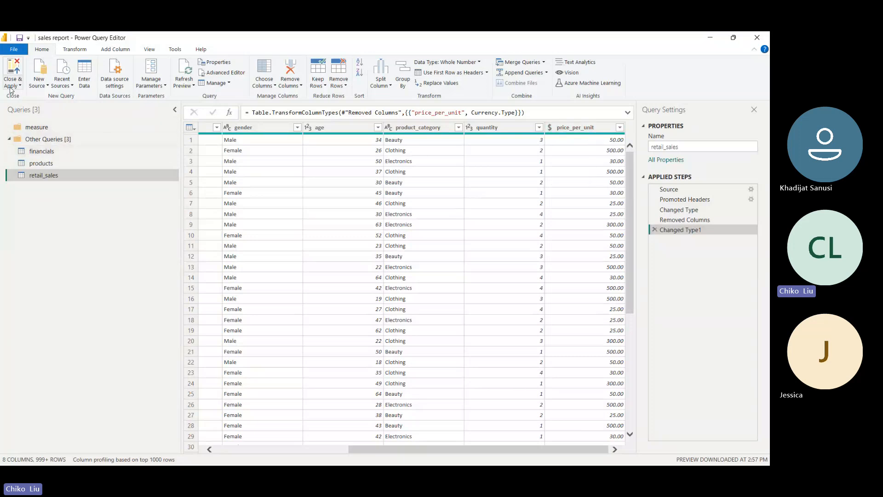
pyautogui.click(13, 85)
pyautogui.click(23, 104)
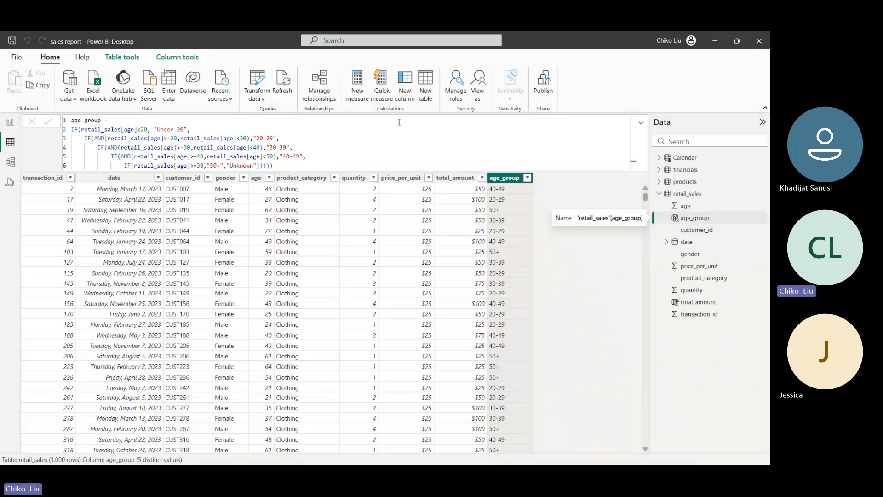
# Step: In the model view, group age_group and total_amount of retail_sales in a display folder named "calculated column"
pyautogui.click(9, 163)
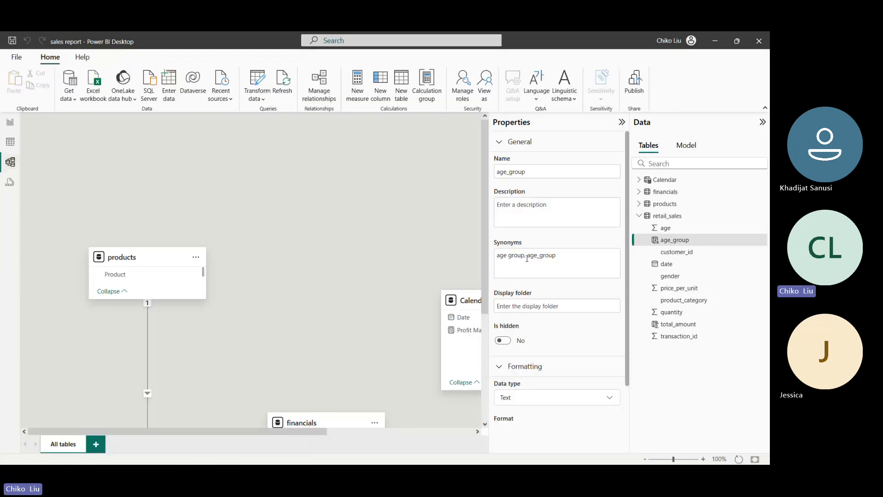
pyautogui.click(678, 243)
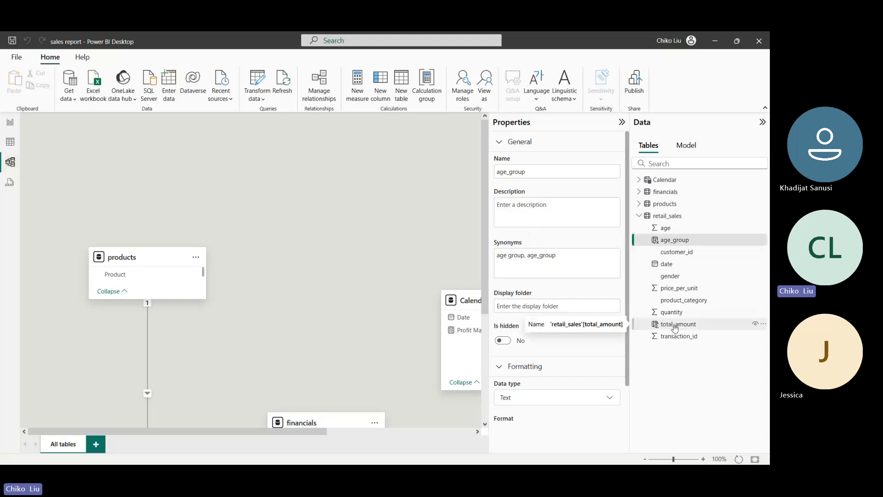
pyautogui.keyDown('ctrl'); pyautogui.click(675, 324); pyautogui.keyUp('ctrl')
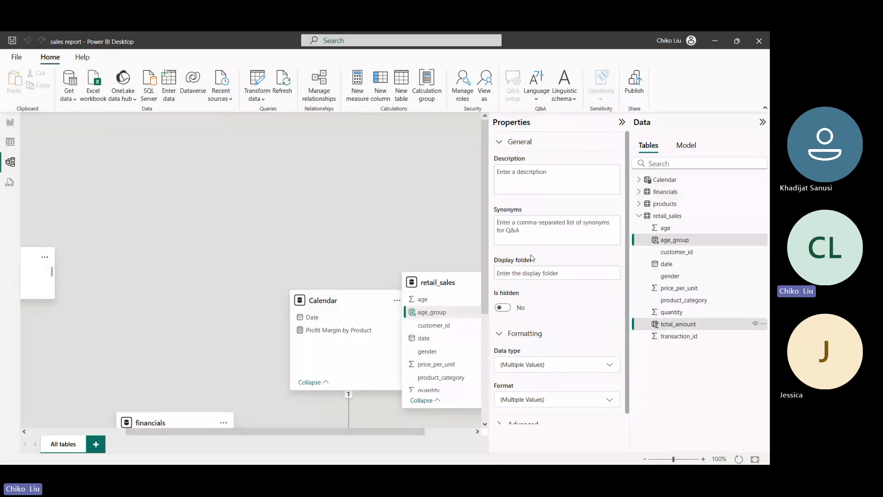
pyautogui.click(506, 274)
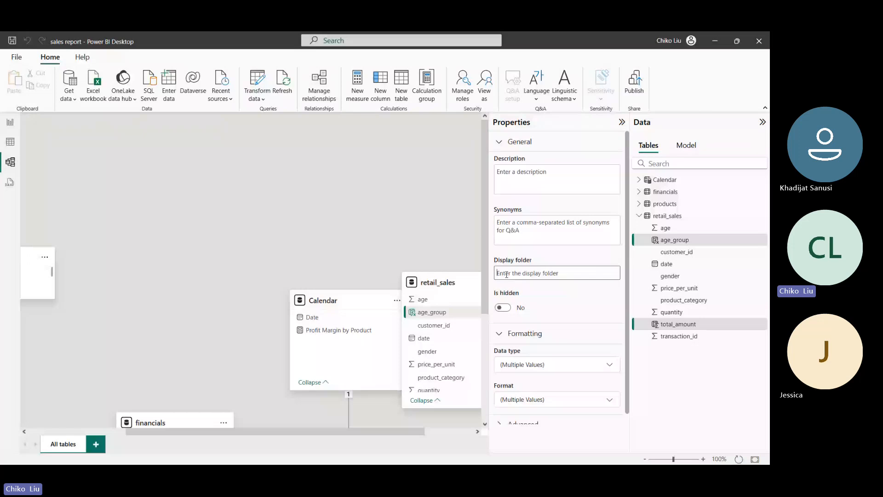
pyautogui.write('cac')
pyautogui.press('BackSpace')
pyautogui.write('lcu')
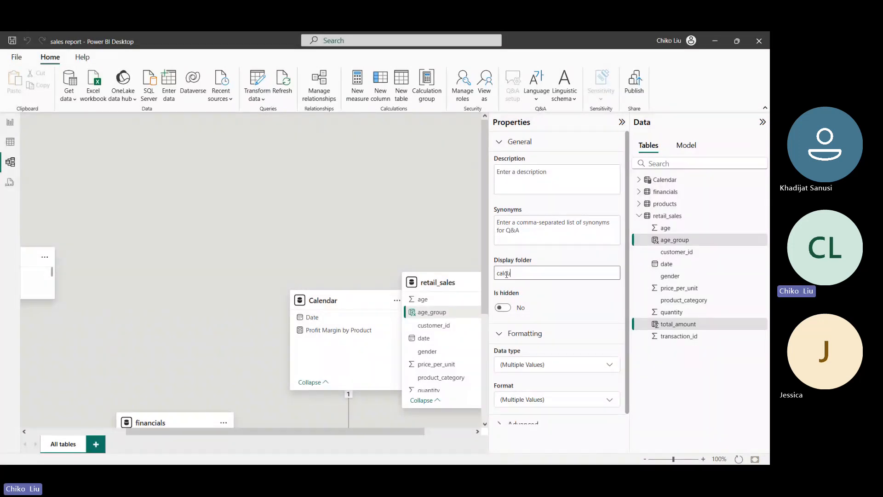
pyautogui.write('lated column')
pyautogui.press('Return')
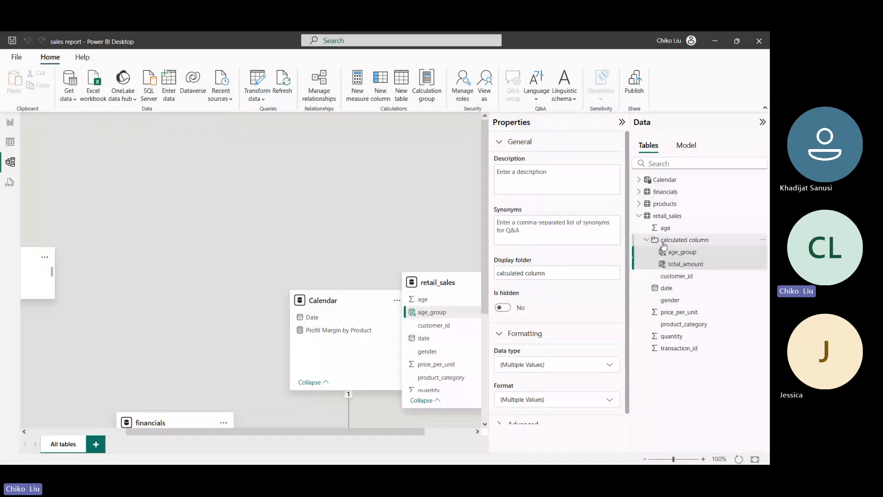
# Step: Examine the calculated column folder of retail_sales in the report view
pyautogui.click(9, 123)
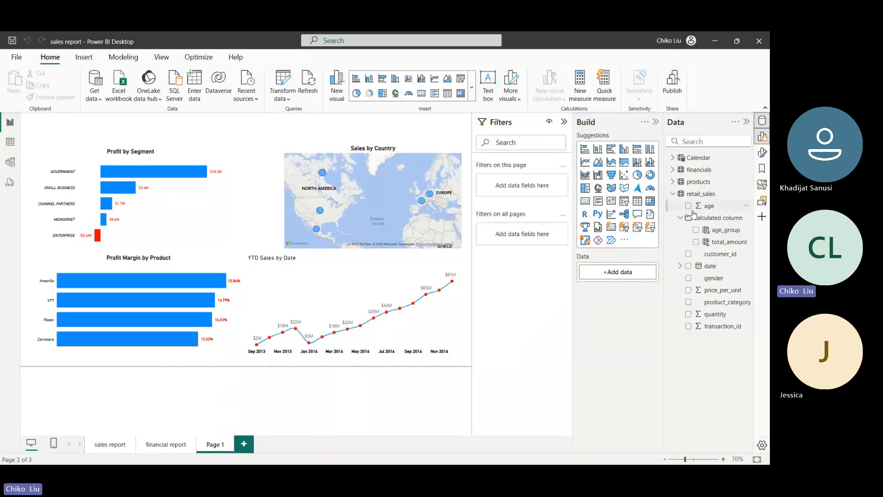
pyautogui.click(681, 219)
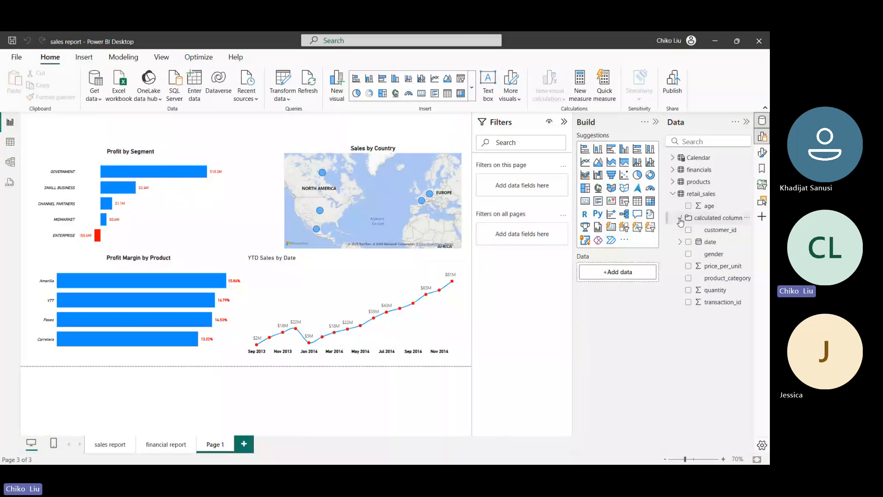
pyautogui.click(681, 219)
pyautogui.click(680, 218)
# Step: Return to the table view of retail_sales and collapse the formula editor to a single line
pyautogui.click(10, 142)
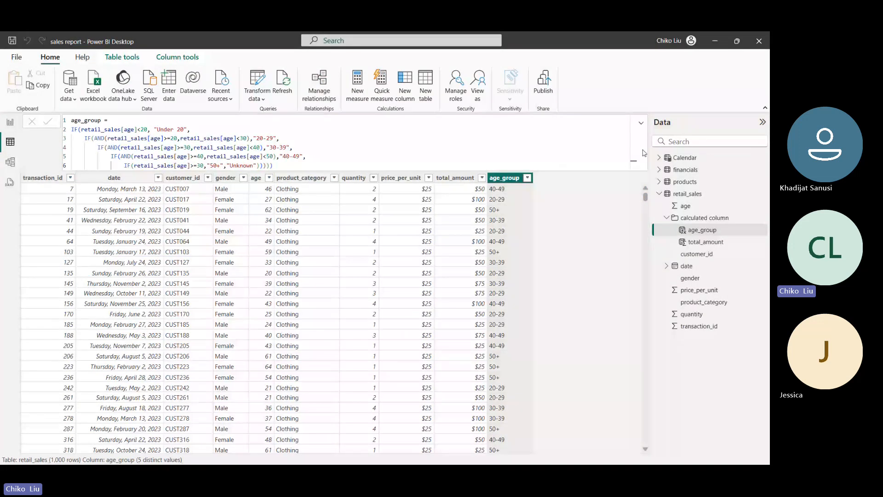
pyautogui.click(642, 124)
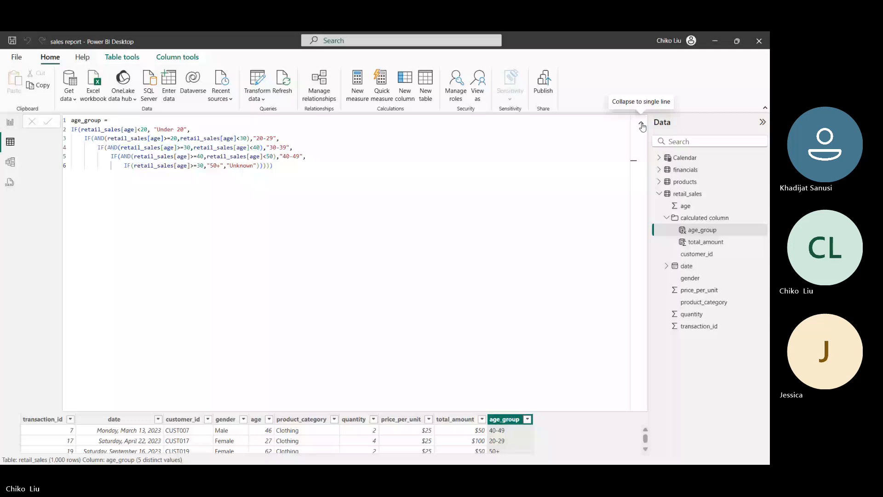
pyautogui.click(641, 125)
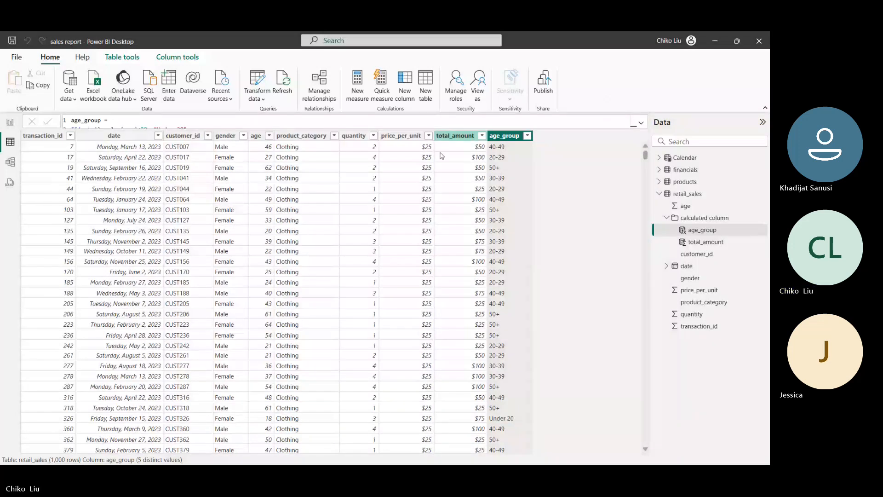
pyautogui.moveTo(416, 463)
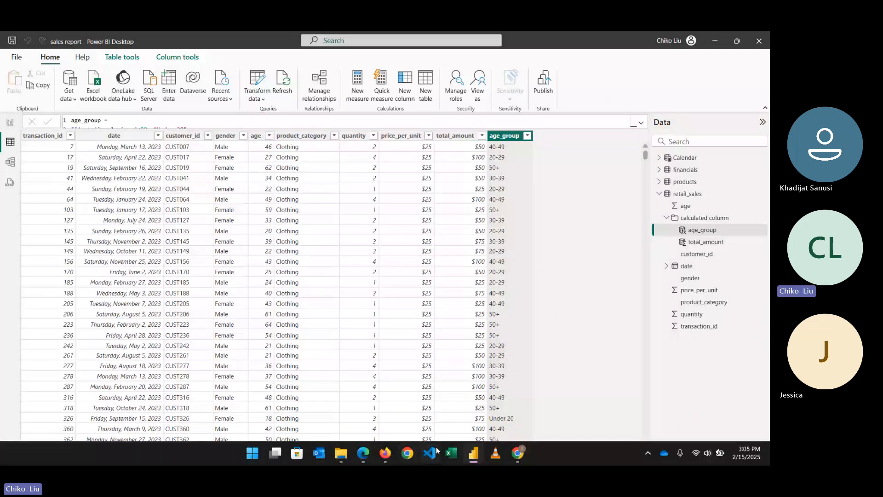
pyautogui.moveTo(466, 449)
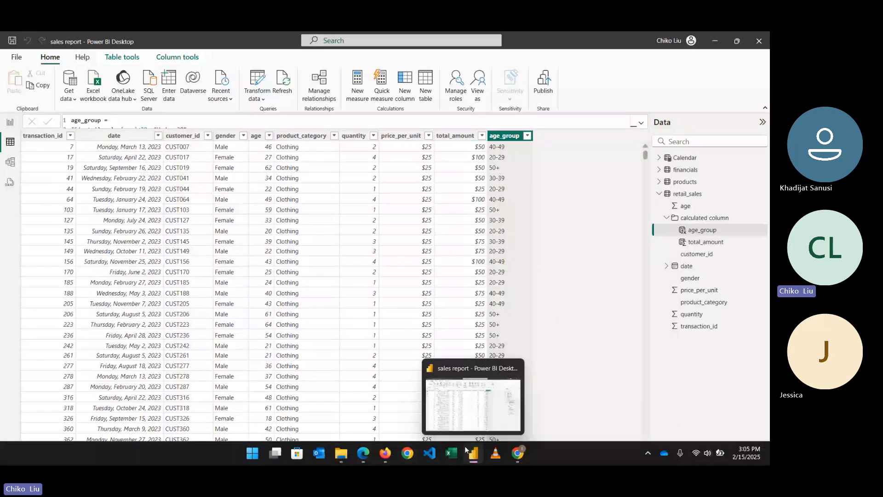
pyautogui.click(668, 219)
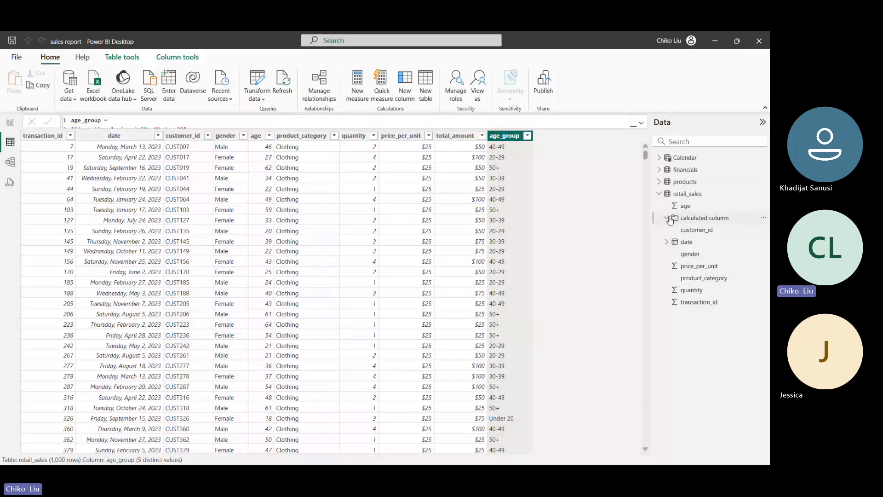
pyautogui.click(668, 219)
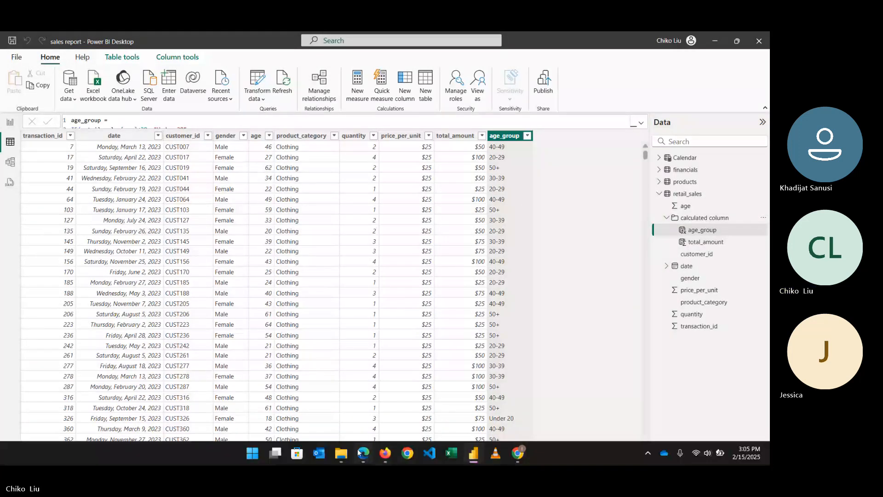
# Step: Switch to the lab PDF in the browser, read the Total Sales and Total Quantity Sold measure definitions, and return to Power BI Desktop
pyautogui.click(365, 453)
pyautogui.scroll(-3, 363, 338)
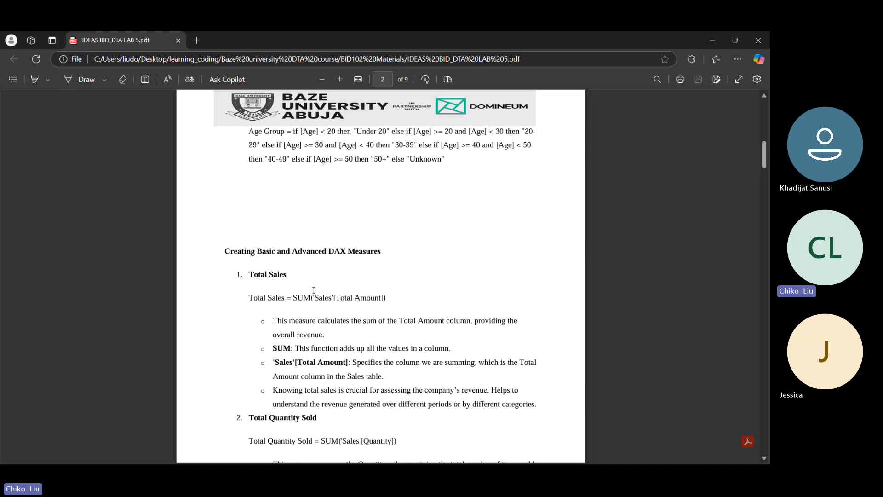
pyautogui.scroll(-1, 313, 287)
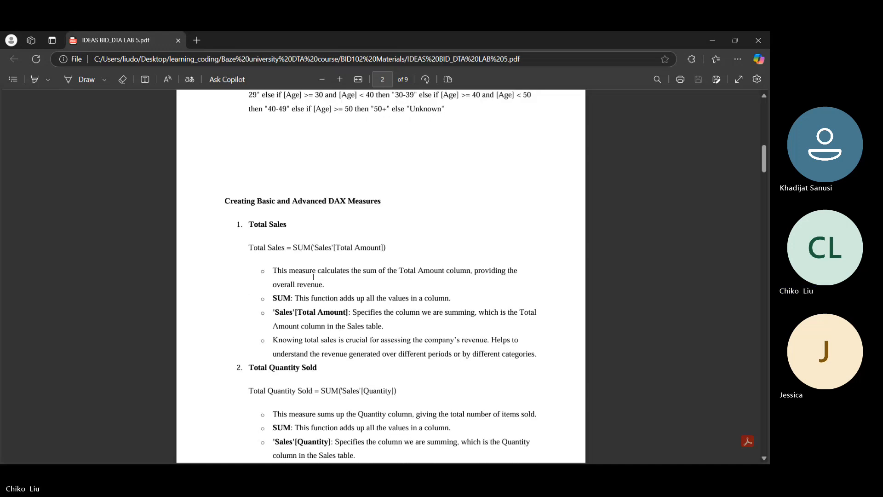
pyautogui.scroll(-1, 308, 276)
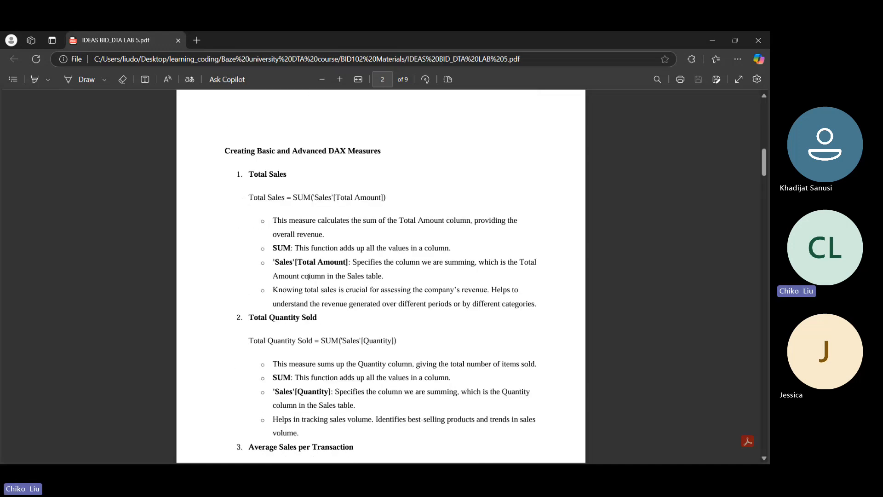
pyautogui.scroll(-3, 281, 315)
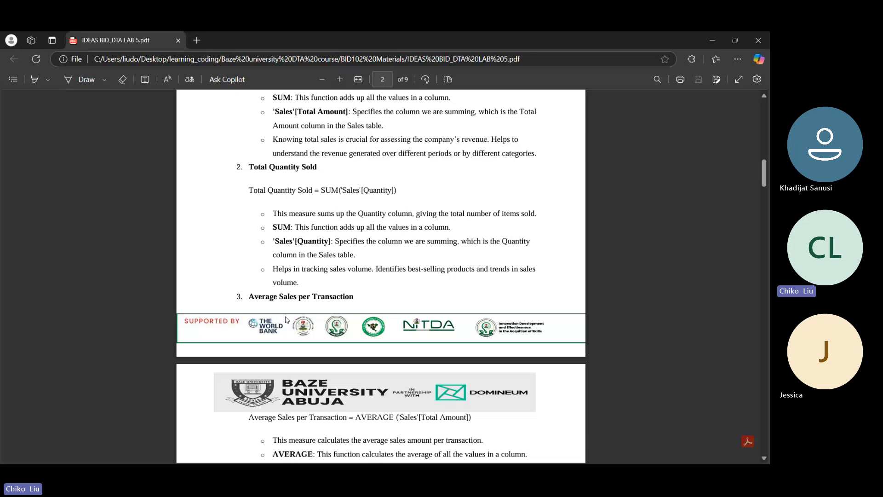
pyautogui.click(717, 37)
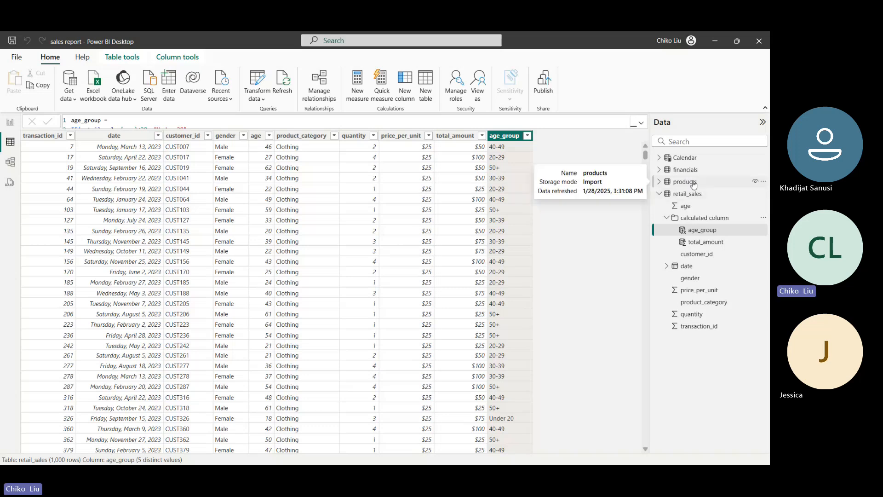
# Step: Add a measure to the Calendar table with the formula Total Sales = SUM(retail_sales[total_amount])
pyautogui.click(688, 158)
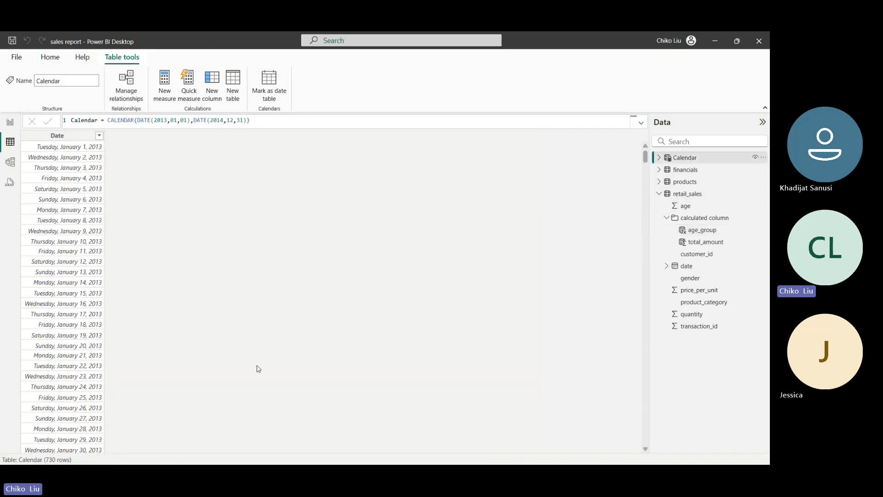
pyautogui.click(165, 85)
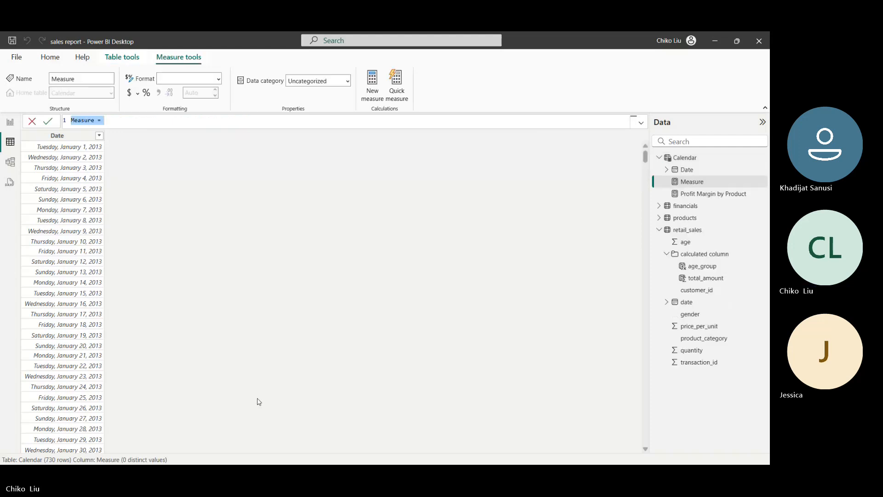
pyautogui.write('Tot')
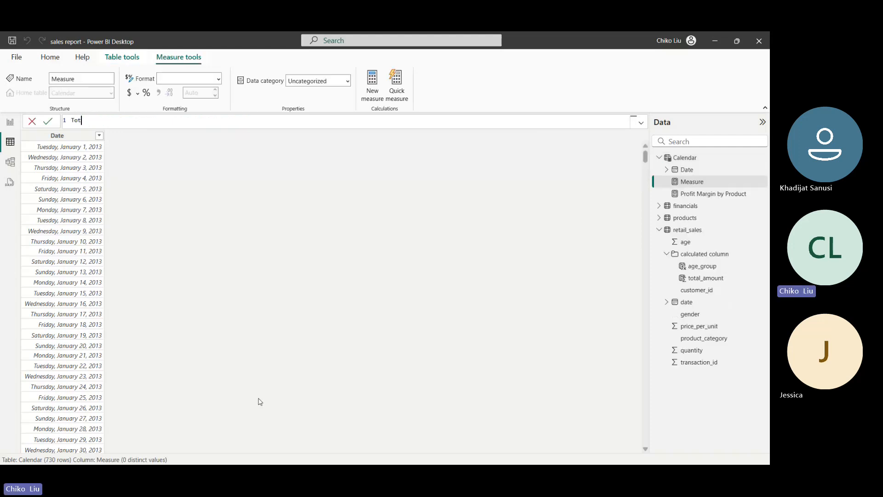
pyautogui.write('al Sl')
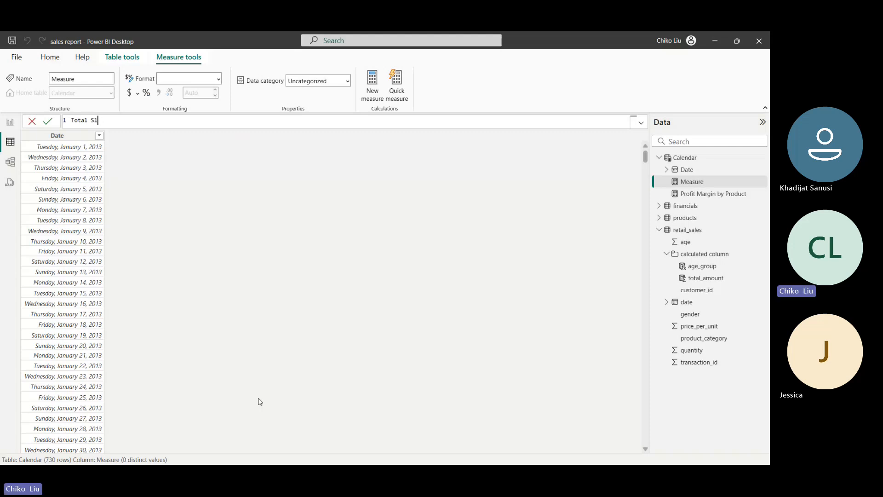
pyautogui.press('BackSpace')
pyautogui.write('ales = SUM')
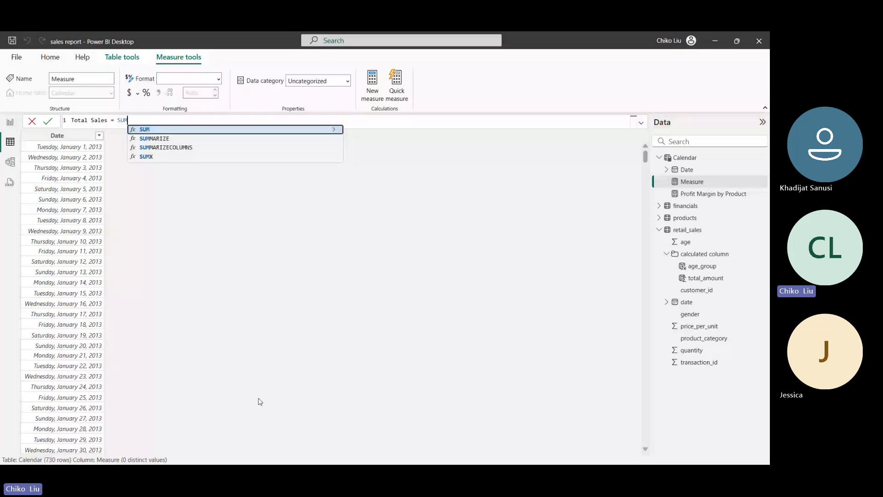
pyautogui.write('(')
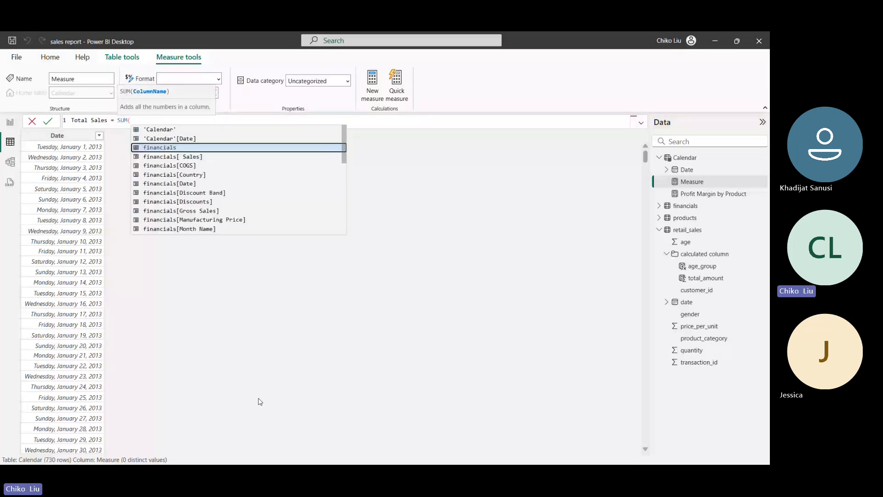
pyautogui.press('Down')
pyautogui.press('Down')
pyautogui.press('Down')
pyautogui.press('Down')
pyautogui.press('Down')
pyautogui.press('Down')
pyautogui.press('Down')
pyautogui.press('Down')
pyautogui.press('Down')
pyautogui.press('Down')
pyautogui.press('Down')
pyautogui.press('Down')
pyautogui.press('Down')
pyautogui.press('Down')
pyautogui.press('Down')
pyautogui.press('Down')
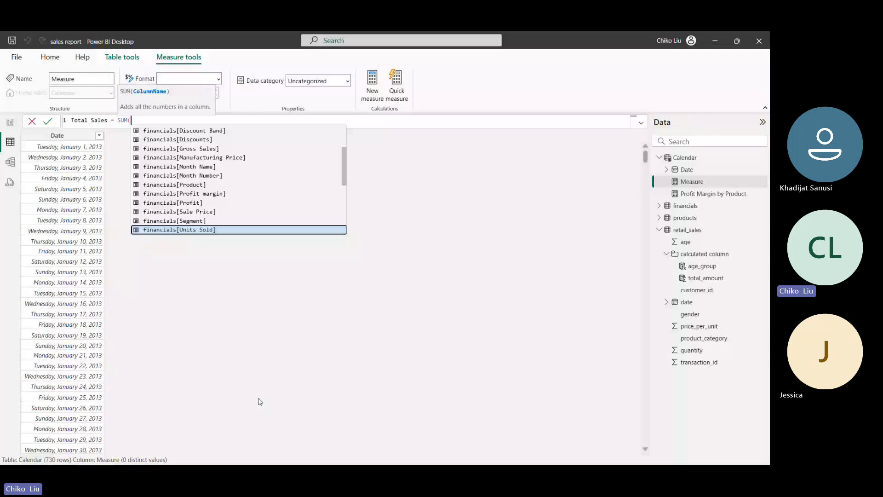
pyautogui.press('Down')
pyautogui.press('Down')
pyautogui.press('Down')
pyautogui.press('Down')
pyautogui.press('Down')
pyautogui.press('Down')
pyautogui.press('Down')
pyautogui.press('Down')
pyautogui.press('Down')
pyautogui.press('Down')
pyautogui.press('Down')
pyautogui.press('Down')
pyautogui.press('Down')
pyautogui.press('Down')
pyautogui.press('Tab')
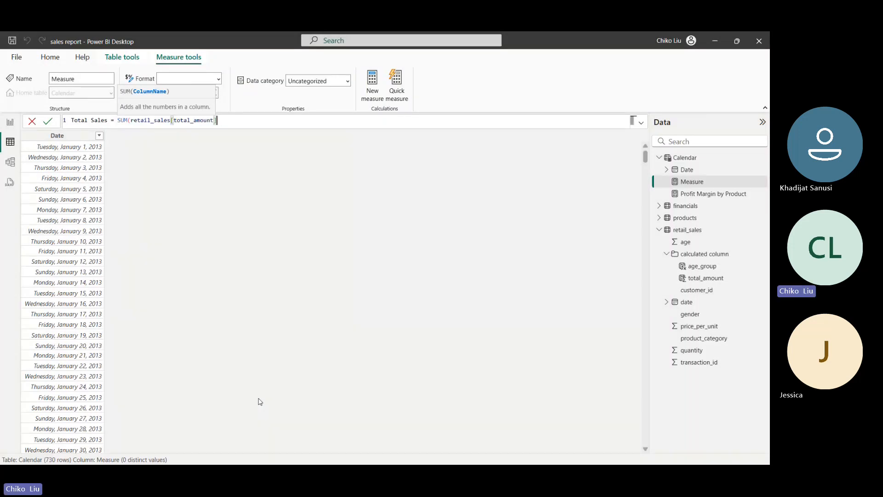
pyautogui.press('Return')
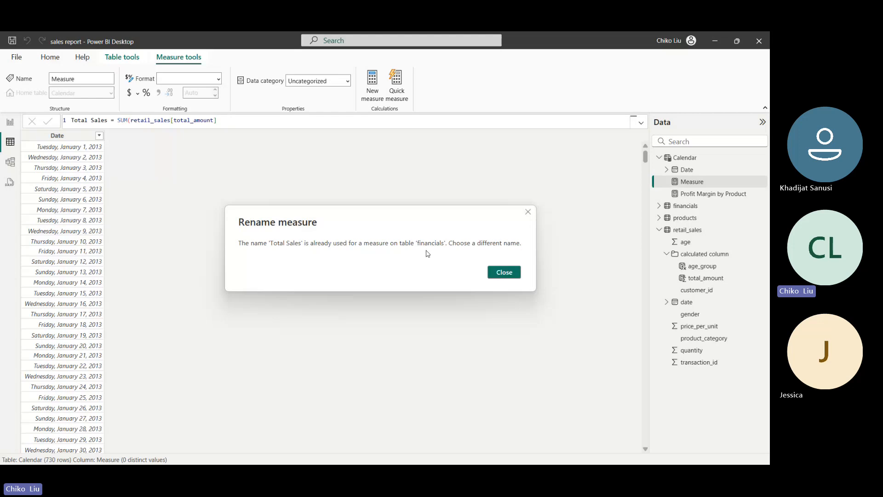
# Step: Dismiss the naming conflict, change the measure's name in the formula to Total_Sales, and commit it
pyautogui.click(500, 276)
pyautogui.click(92, 120)
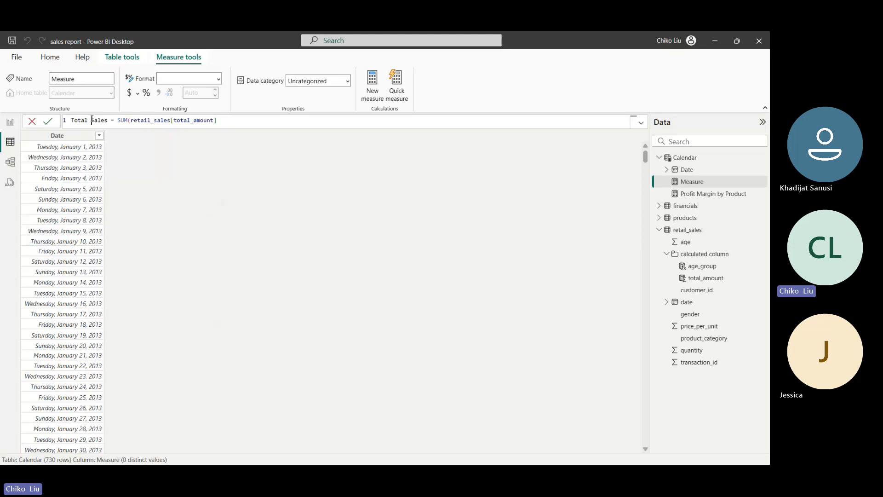
pyautogui.doubleClick(92, 120)
pyautogui.press('BackSpace')
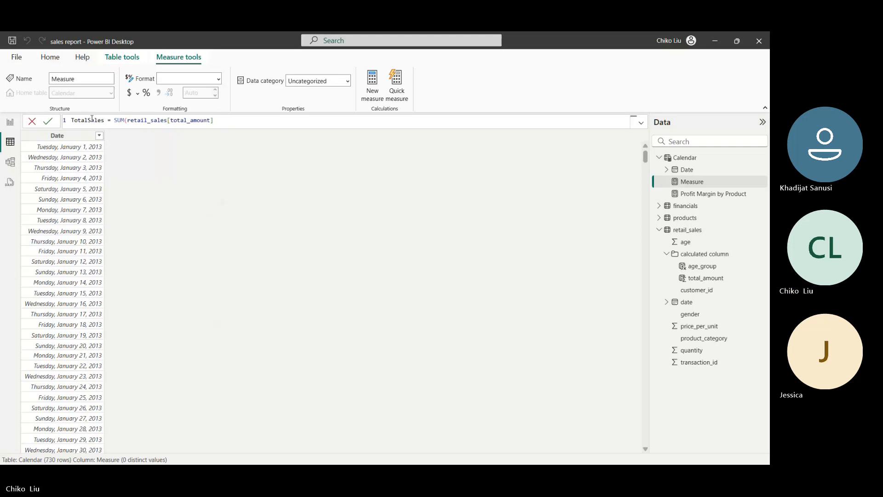
pyautogui.write('_')
pyautogui.press('Return')
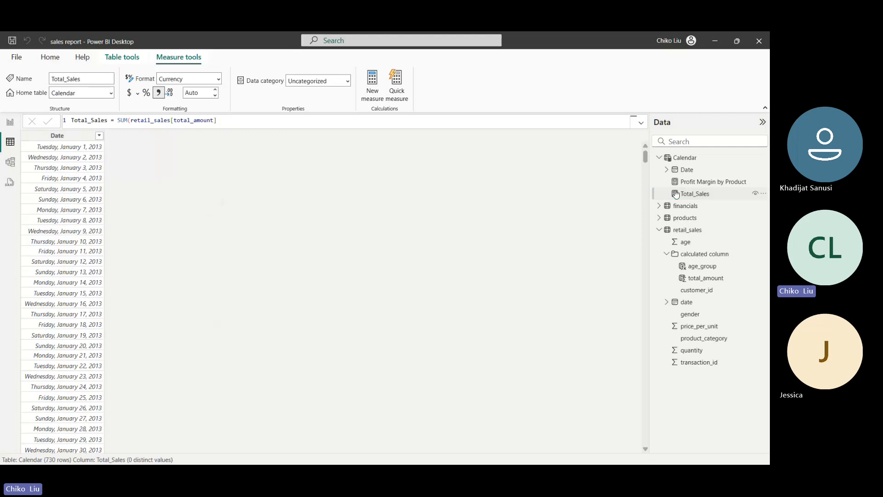
pyautogui.click(676, 194)
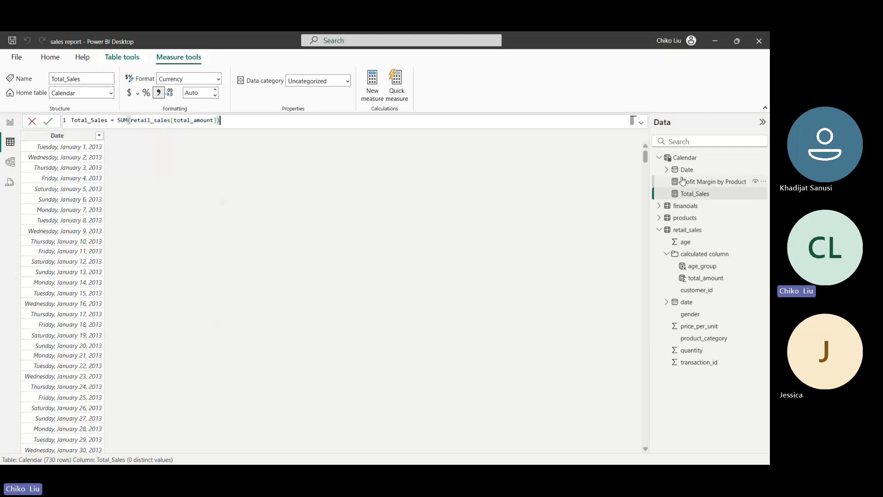
pyautogui.click(659, 158)
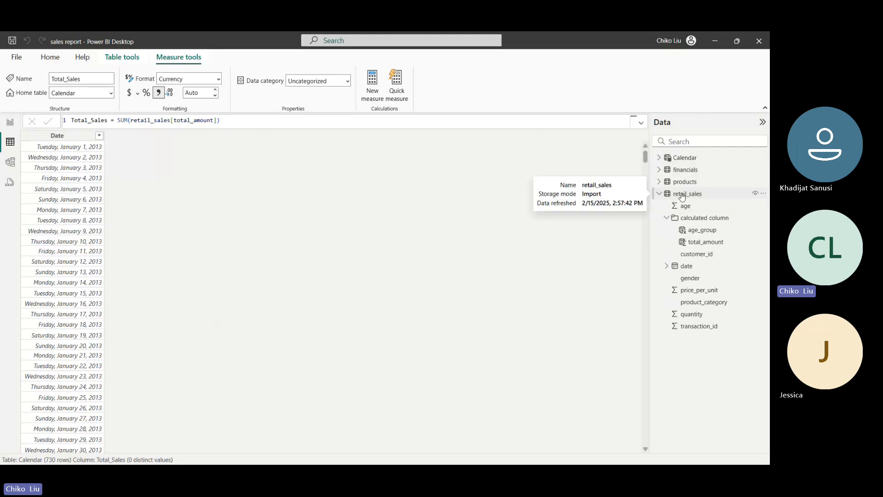
pyautogui.click(659, 158)
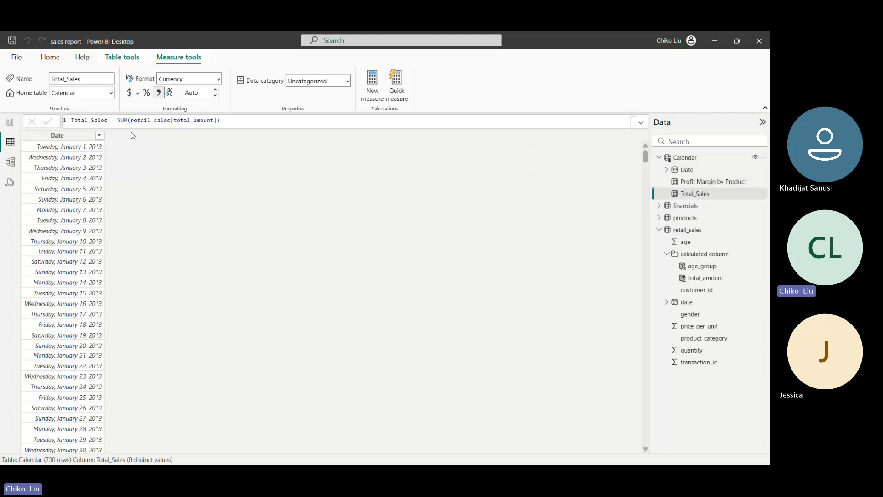
# Step: In the model view, change the home table of the Total_Sales measure to retail_sales
pyautogui.click(10, 162)
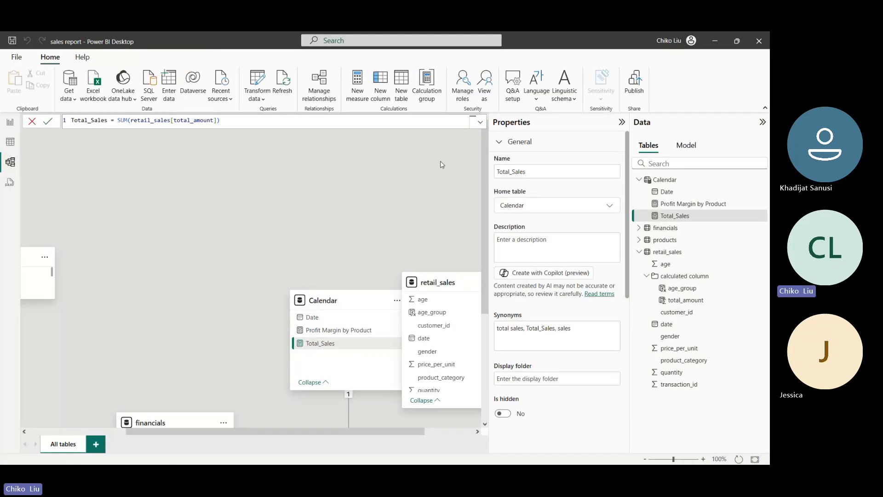
pyautogui.click(658, 204)
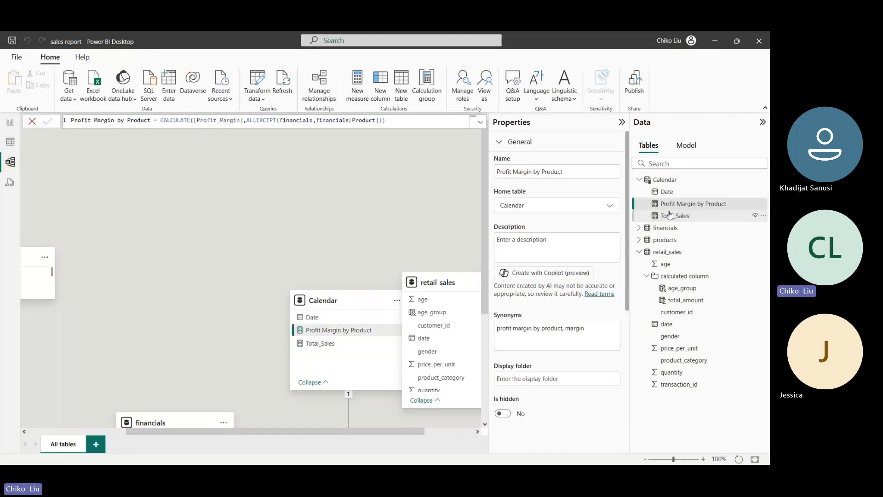
pyautogui.click(669, 215)
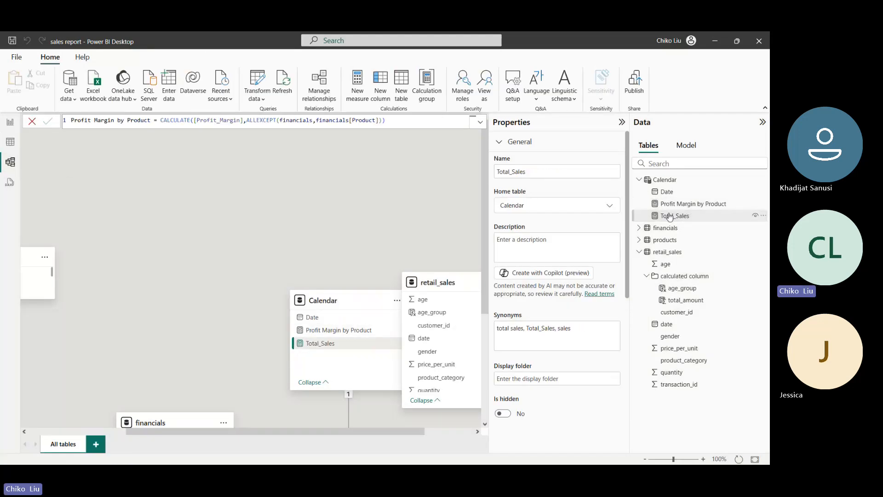
pyautogui.click(667, 192)
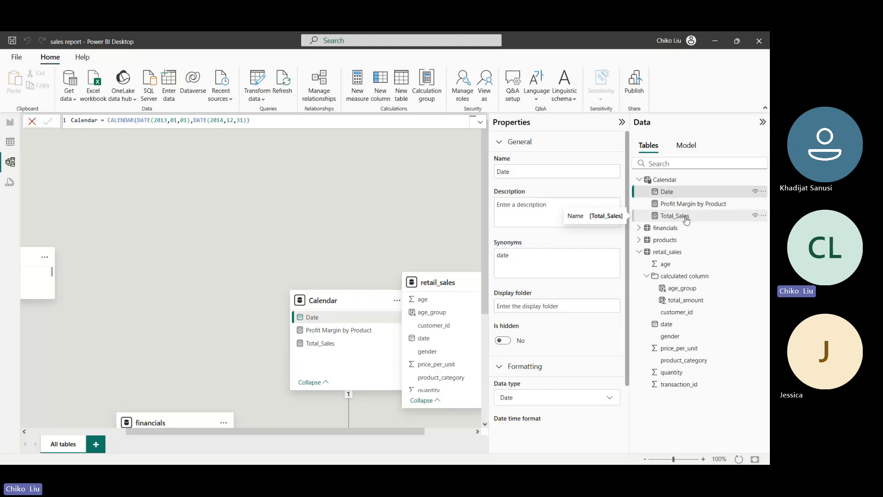
pyautogui.click(684, 218)
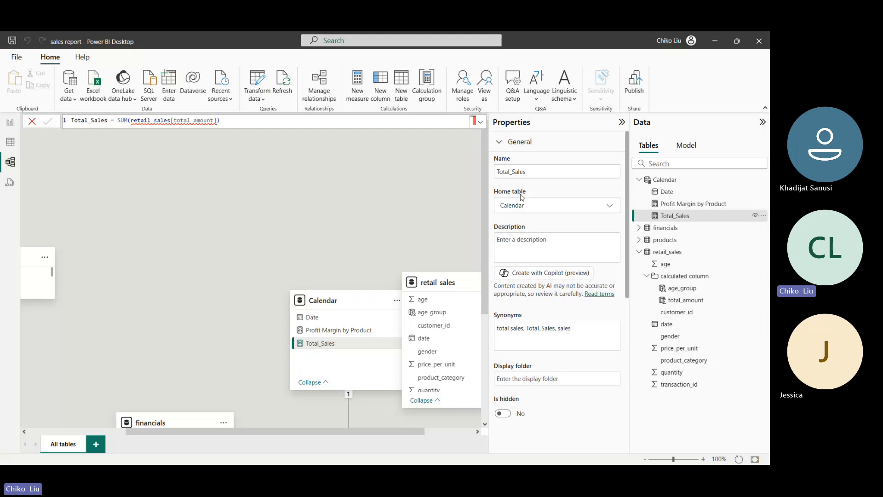
pyautogui.click(610, 210)
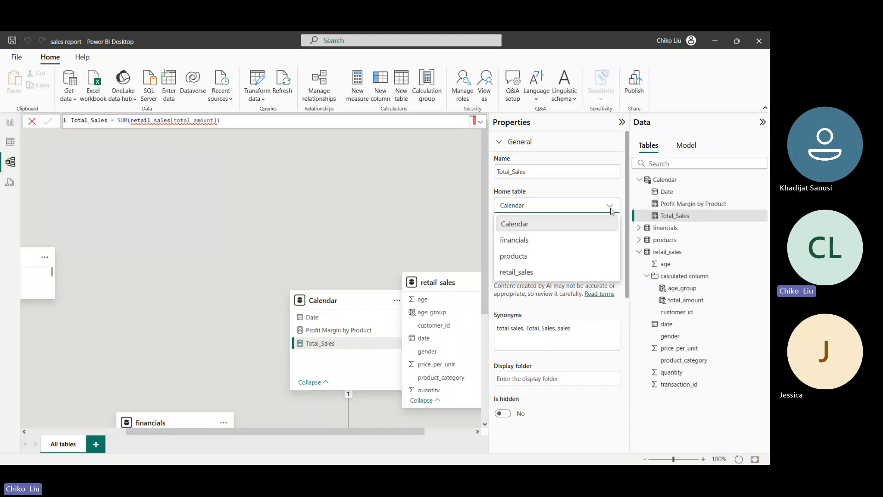
pyautogui.click(570, 274)
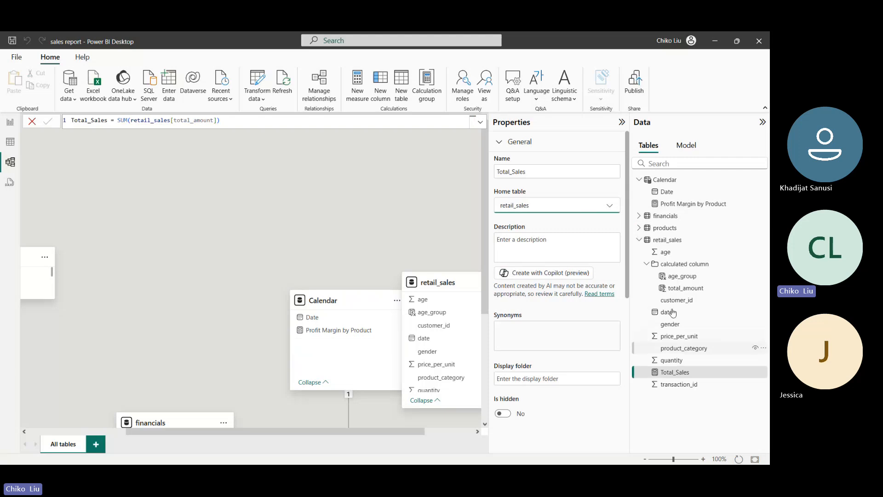
# Step: Set the home table of the Profit Margin by Product measure to financials, and collapse the financials and retail_sales field lists
pyautogui.click(686, 207)
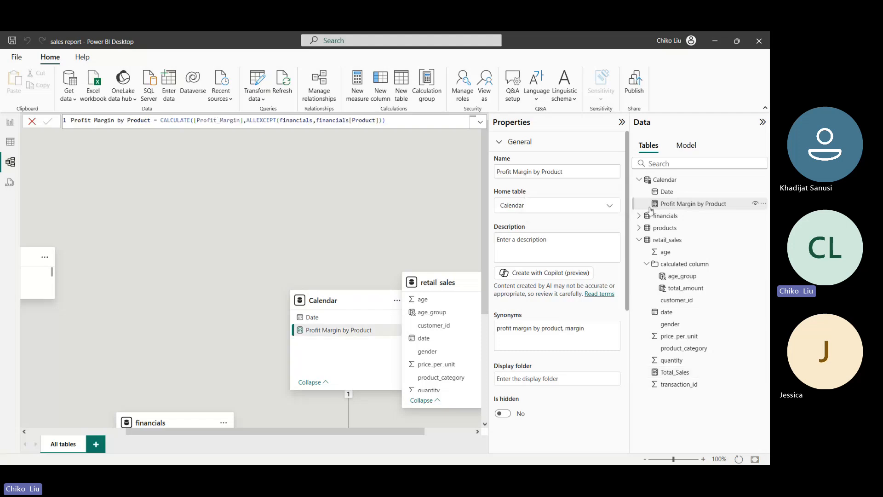
pyautogui.click(611, 209)
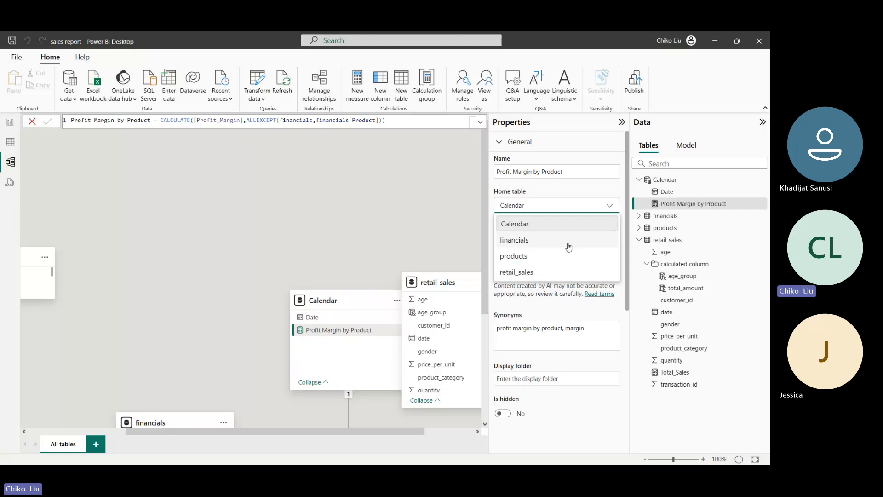
pyautogui.click(569, 246)
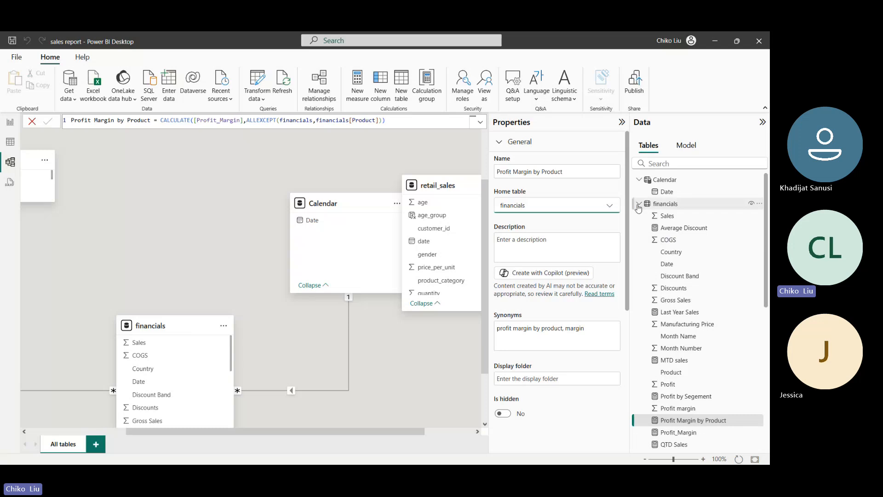
pyautogui.click(639, 204)
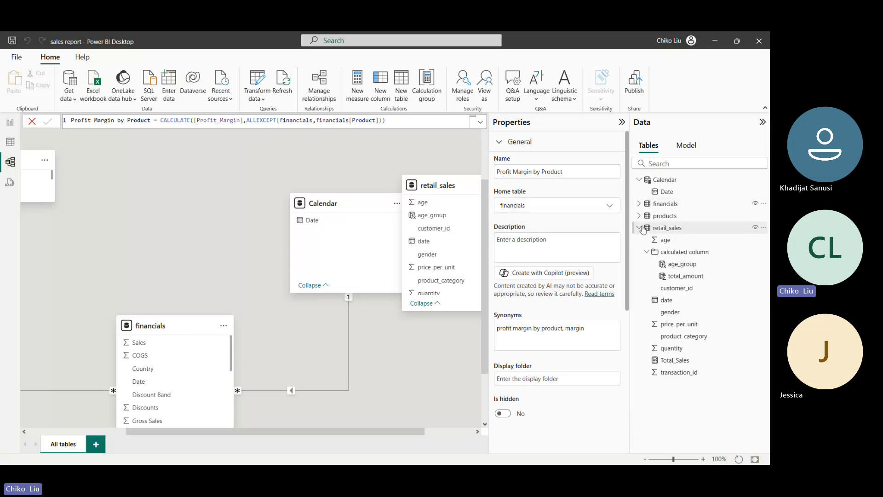
pyautogui.click(642, 229)
pyautogui.click(642, 229)
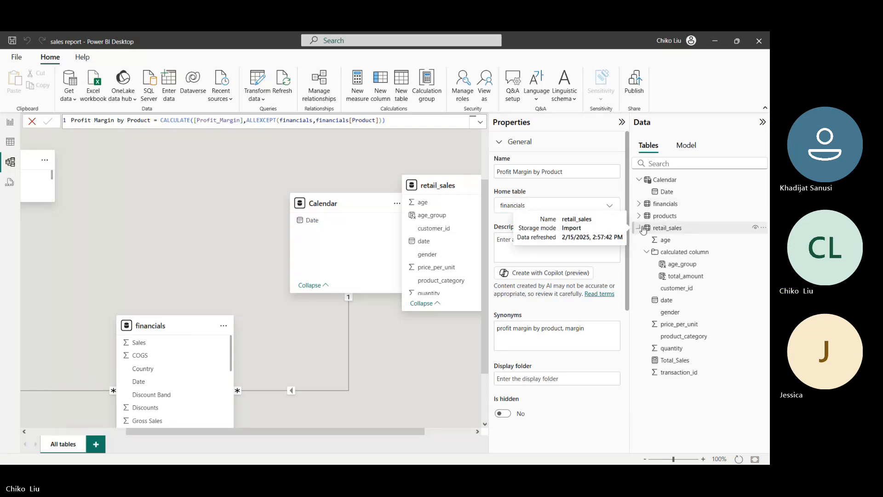
pyautogui.click(642, 230)
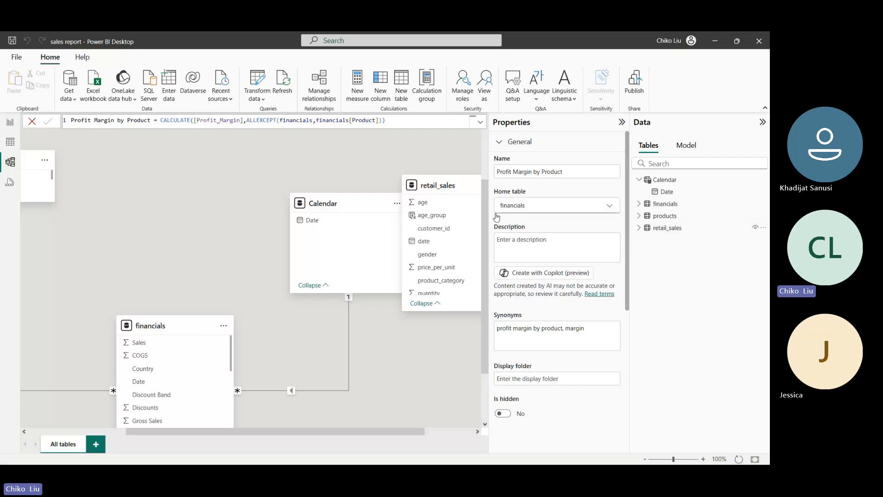
# Step: Open the report view and widen the field list so that the full field names fit
pyautogui.click(9, 126)
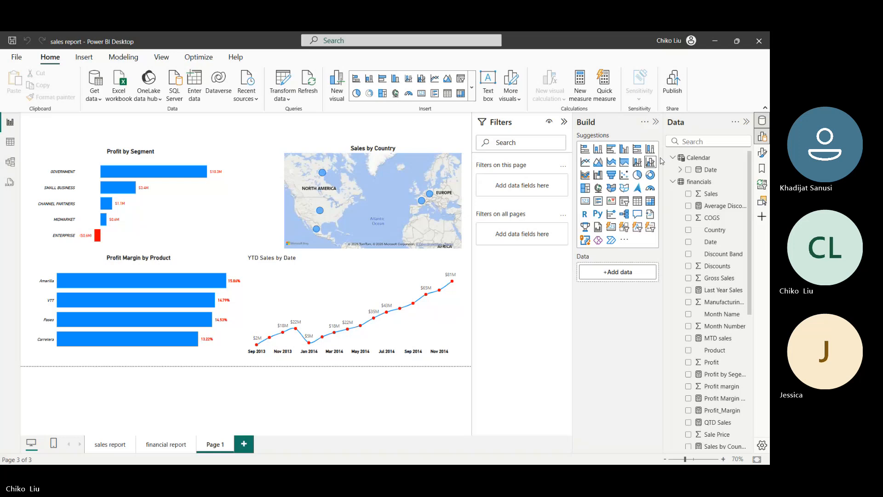
pyautogui.moveTo(664, 169); pyautogui.dragTo(593, 169)
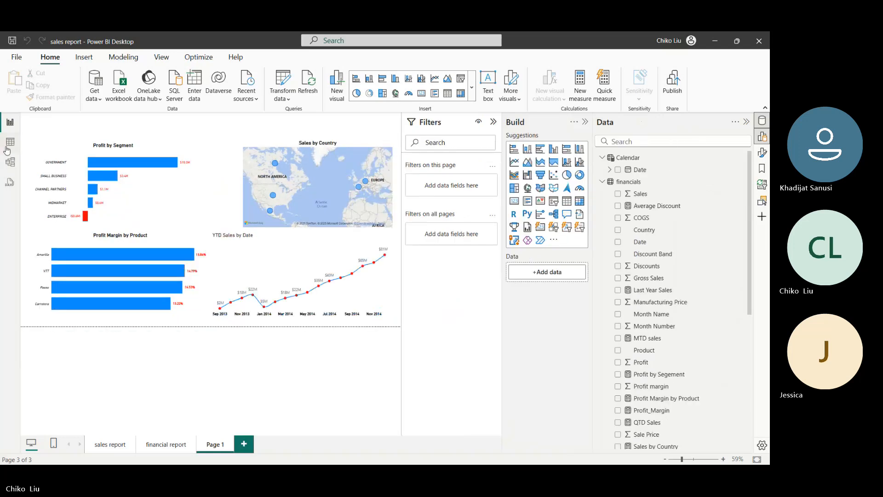
# Step: Return to the table view and collapse the financials table, the Calendar table and the calculated column folder of retail_sales
pyautogui.click(9, 144)
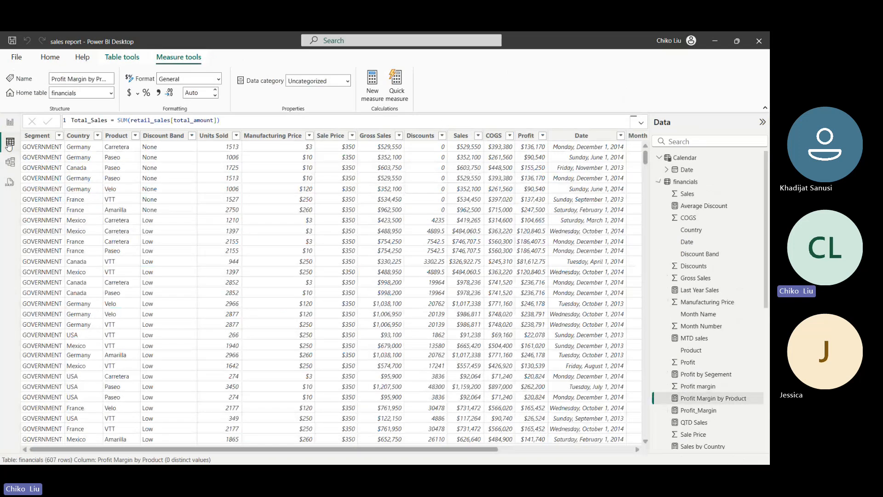
pyautogui.click(659, 182)
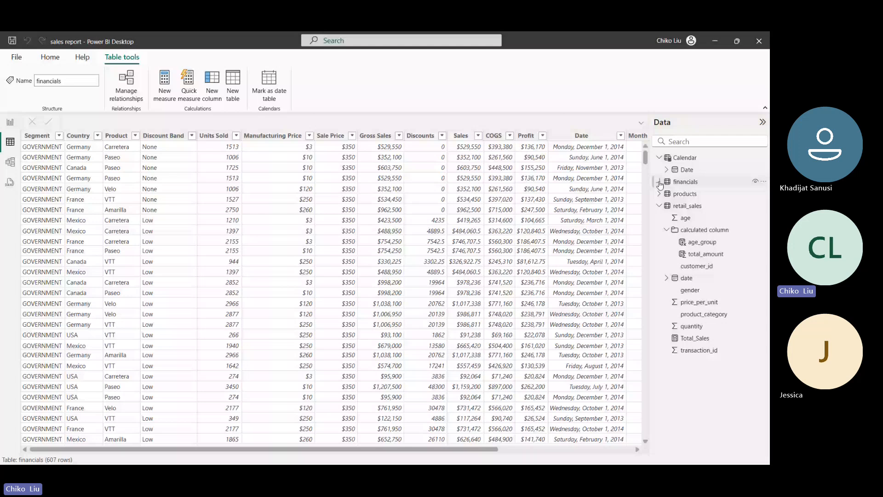
pyautogui.click(659, 158)
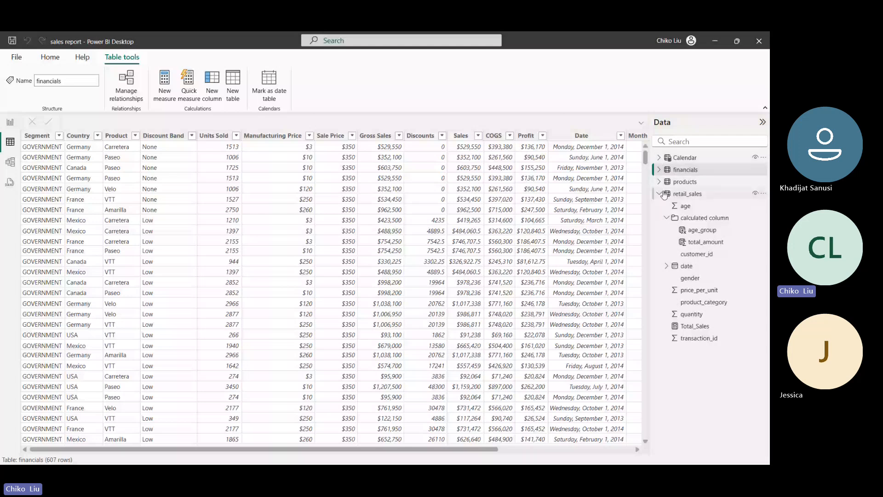
pyautogui.click(666, 218)
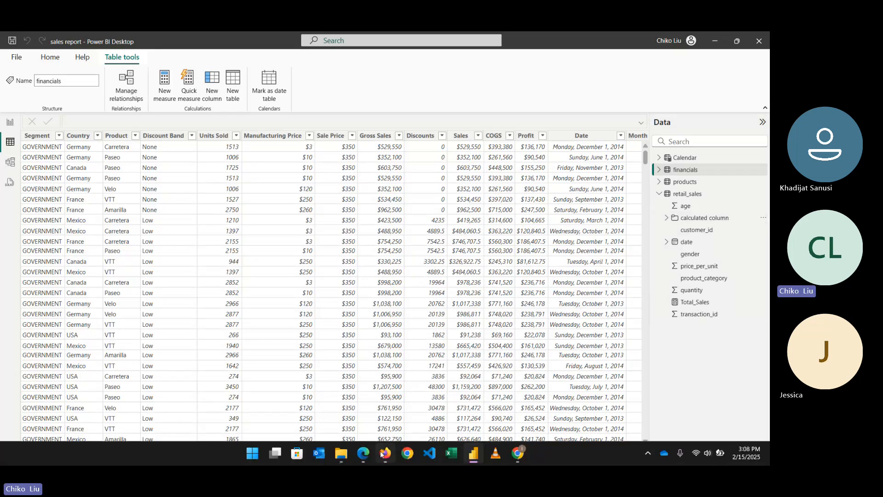
# Step: Switch to the lab PDF in the browser and read the Total Quantity Sold measure definition
pyautogui.click(366, 455)
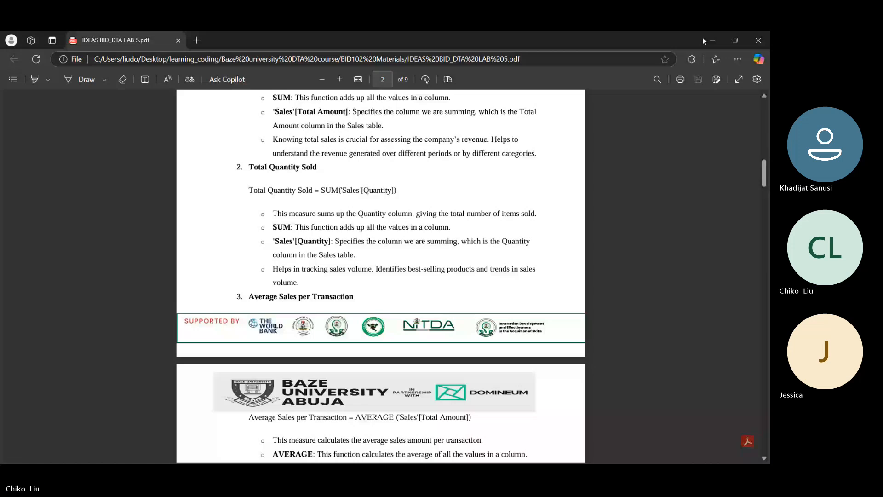
# Step: Check the Total Sales definition in the lab PDF, and switch back to Power BI to add a new measure to retail_sales
pyautogui.scroll(2, 453, 140)
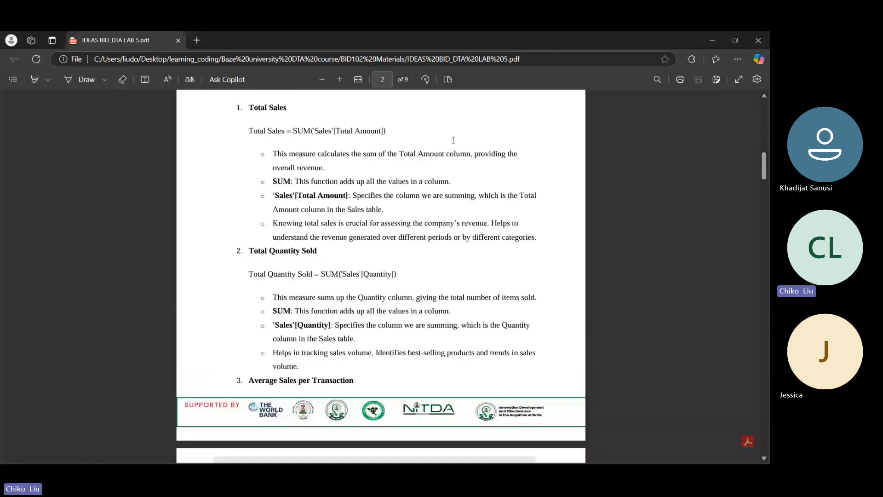
pyautogui.hotkey('alt', 'Tab')
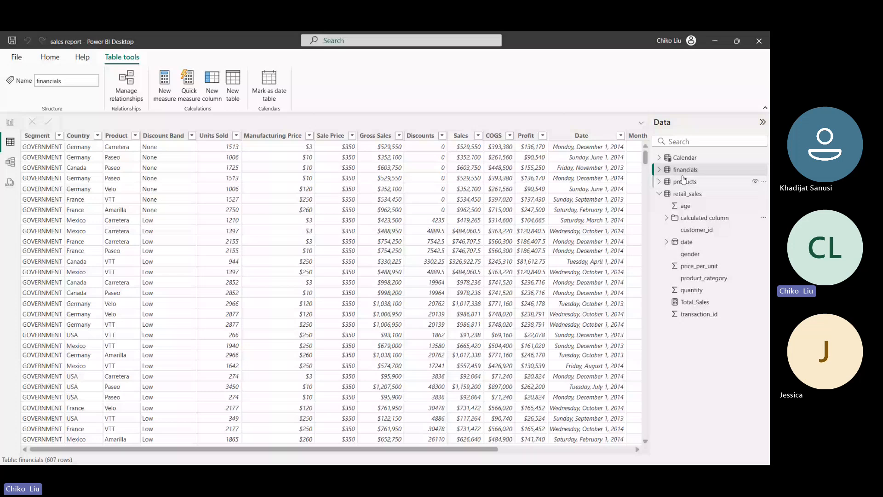
pyautogui.click(687, 193)
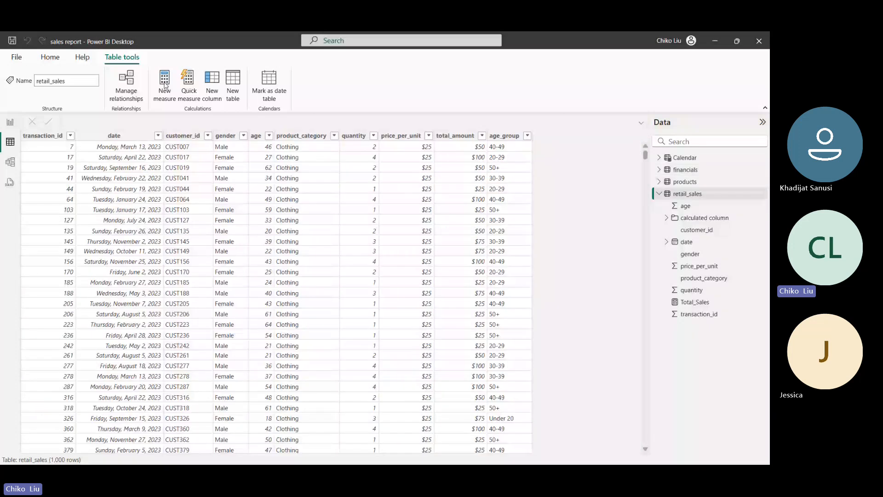
pyautogui.click(165, 83)
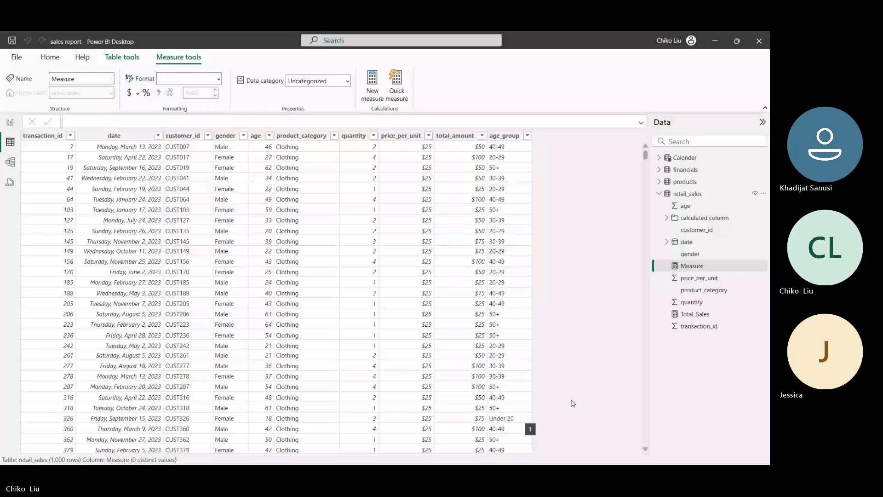
# Step: Define the new retail_sales measure as Total Quantity Sold = SUM(retail_sales[quantity])
pyautogui.write('Total')
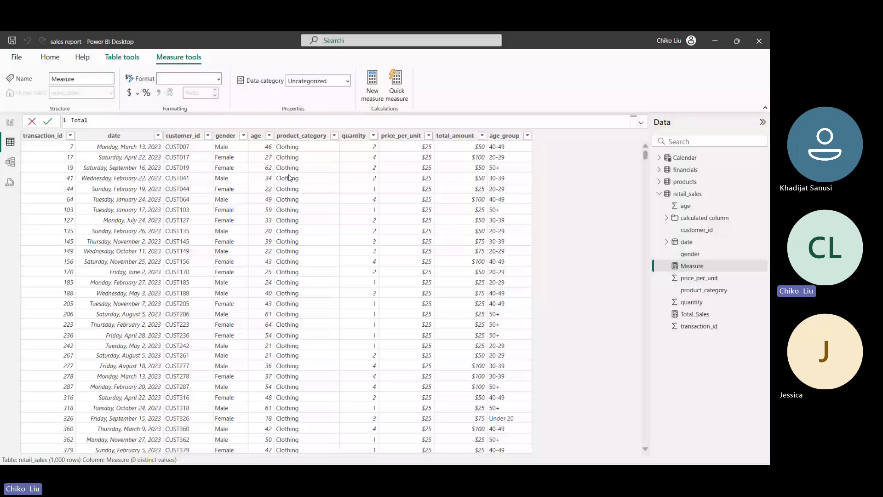
pyautogui.write(' Quantity S')
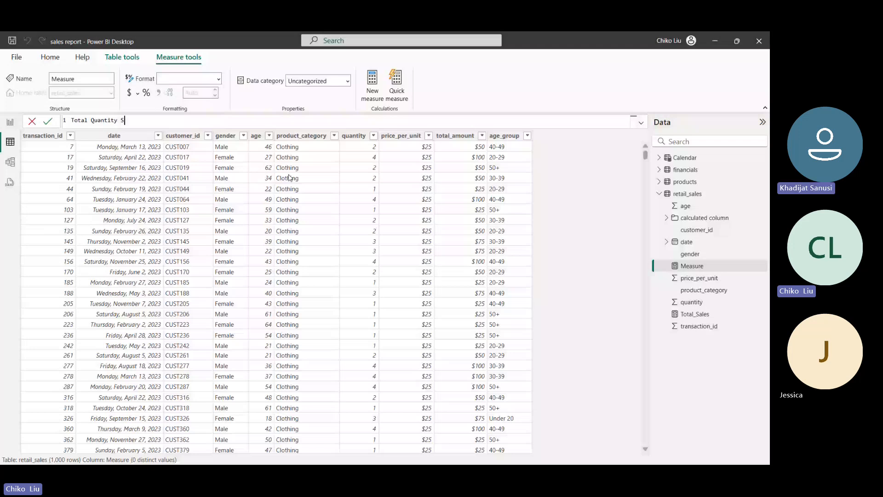
pyautogui.write('old = Su')
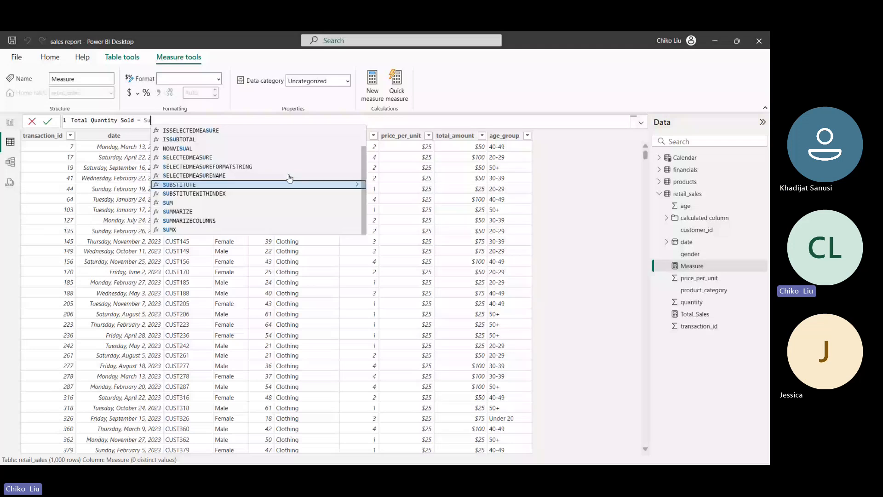
pyautogui.write('m')
pyautogui.press('Tab')
pyautogui.write('ret')
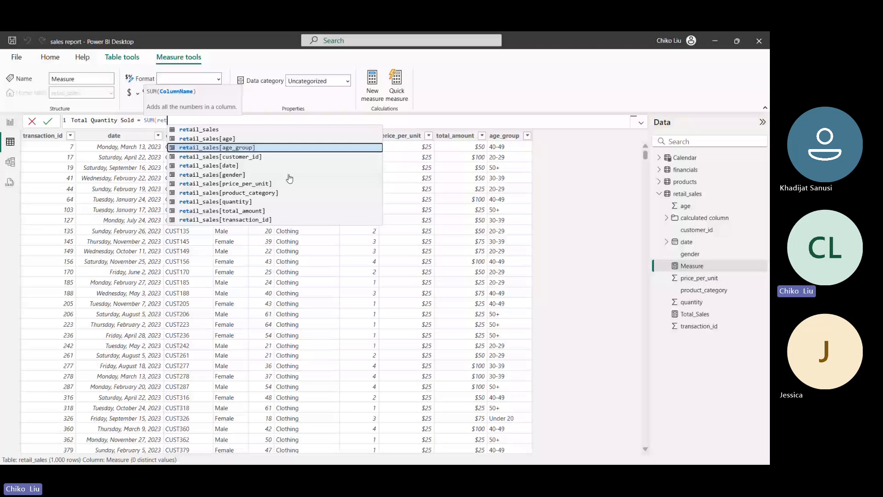
pyautogui.press('Down')
pyautogui.press('Down')
pyautogui.press('Down')
pyautogui.press('Down')
pyautogui.press('Down')
pyautogui.press('Down')
pyautogui.press('Tab')
pyautogui.press('Return')
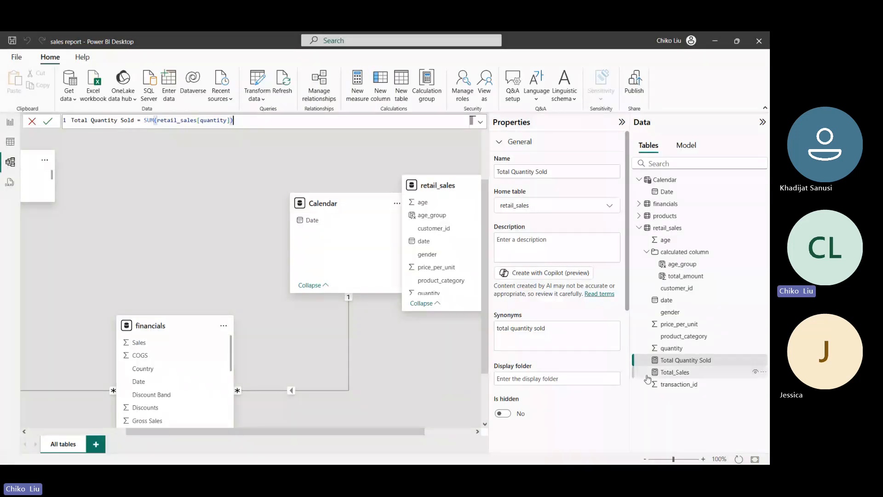
# Step: In the model view, put the Total Quantity Sold and Total_Sales measures into a display folder named Calculated measures
pyautogui.keyDown('ctrl'); pyautogui.click(647, 376); pyautogui.keyUp('ctrl')
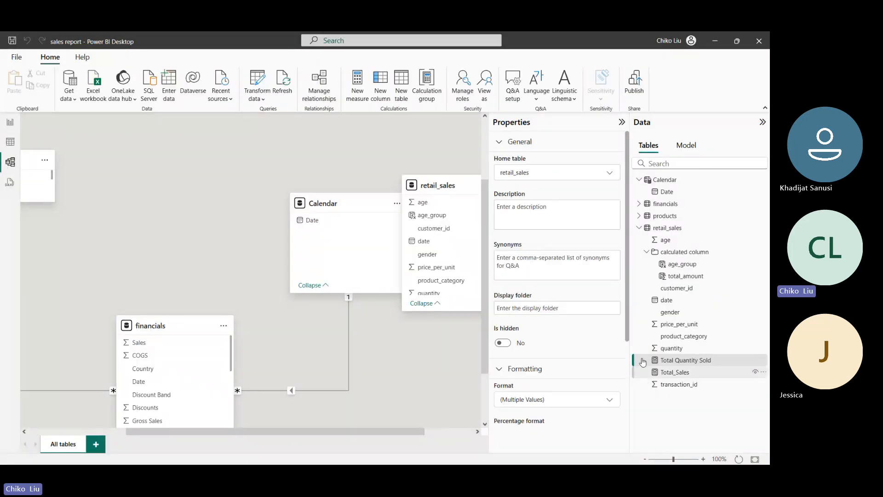
pyautogui.click(514, 312)
pyautogui.write('Ca')
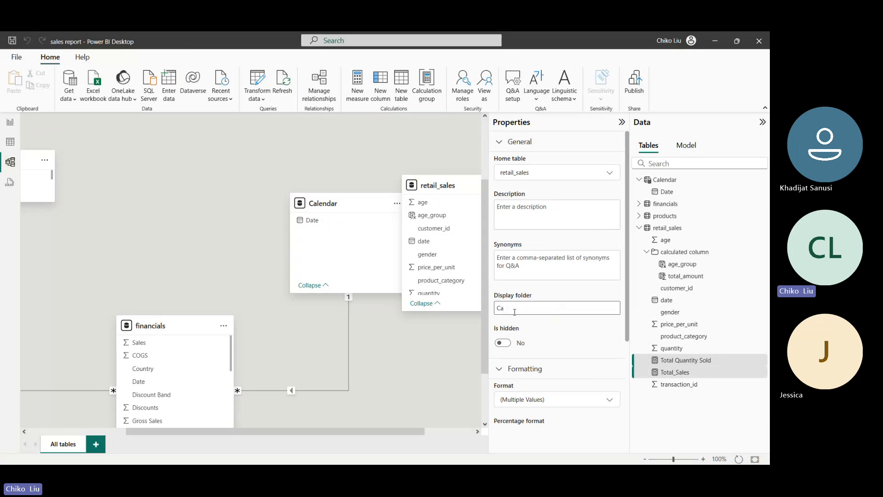
pyautogui.write('l')
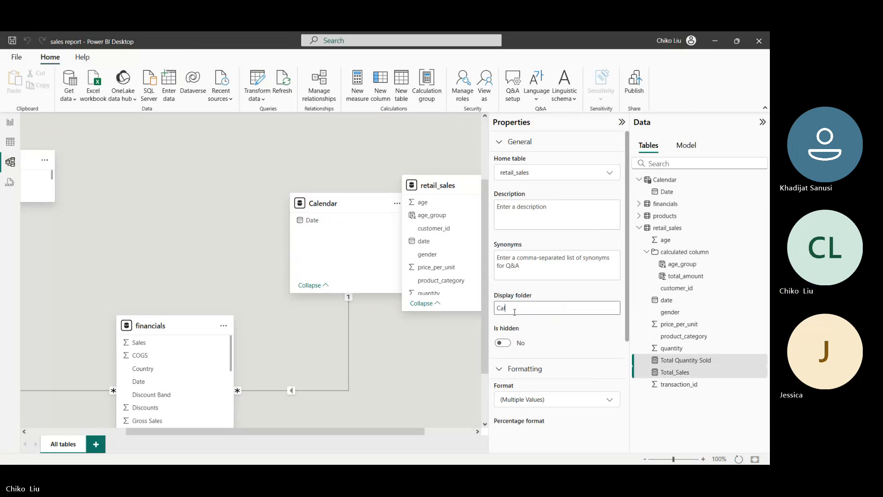
pyautogui.write('culated')
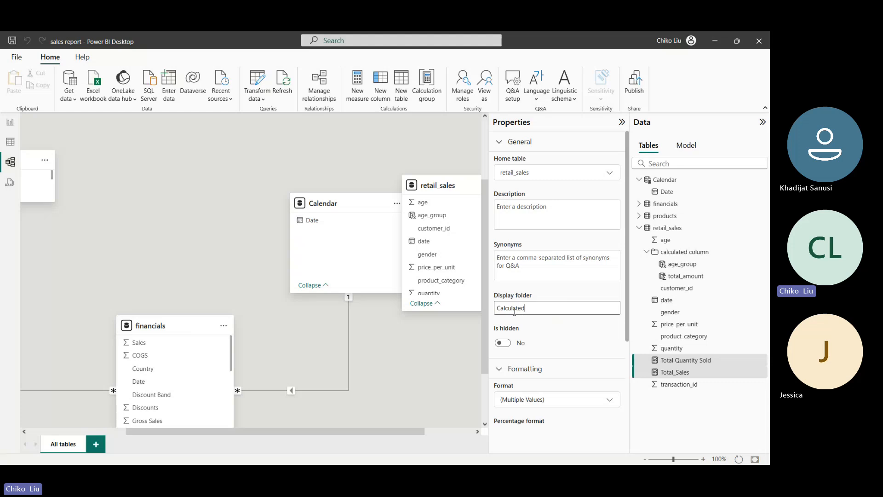
pyautogui.write(' mea')
pyautogui.write('s')
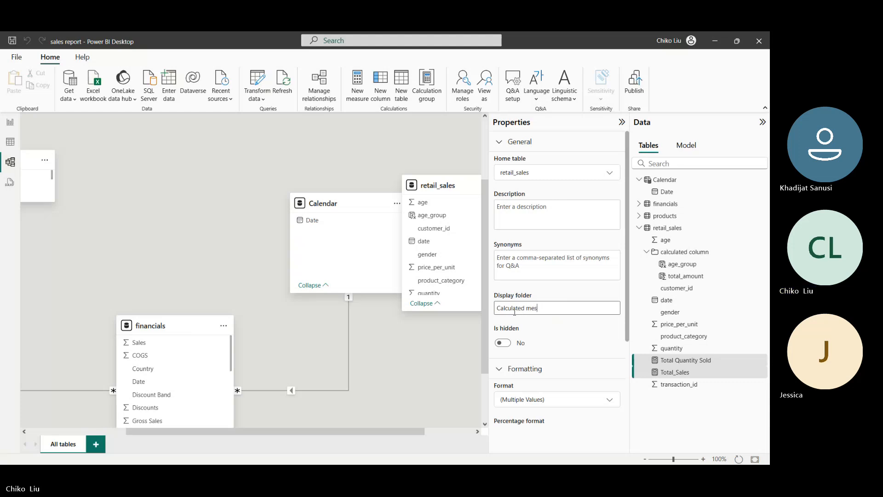
pyautogui.press('BackSpace')
pyautogui.write('asures')
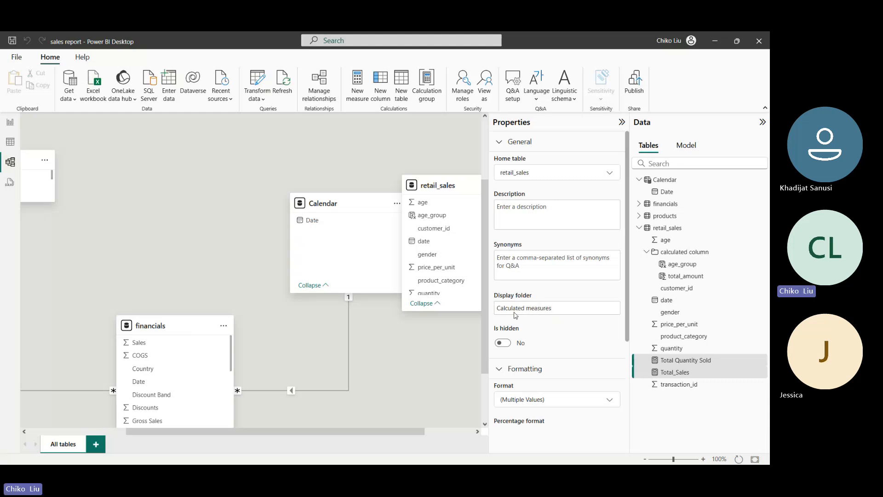
pyautogui.press('Return')
# Step: Check the contents of the Calculated measures folder, and collapse it and the calculated column folder of retail_sales
pyautogui.click(647, 288)
pyautogui.click(646, 288)
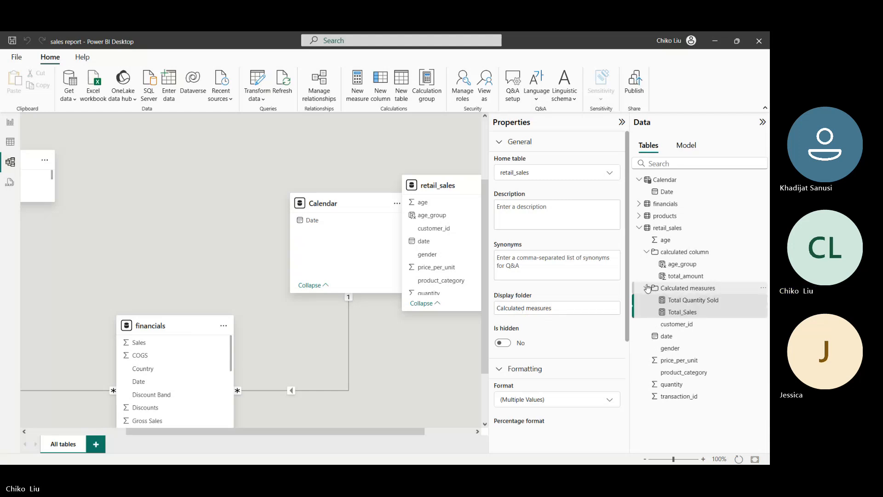
pyautogui.click(647, 288)
pyautogui.click(647, 252)
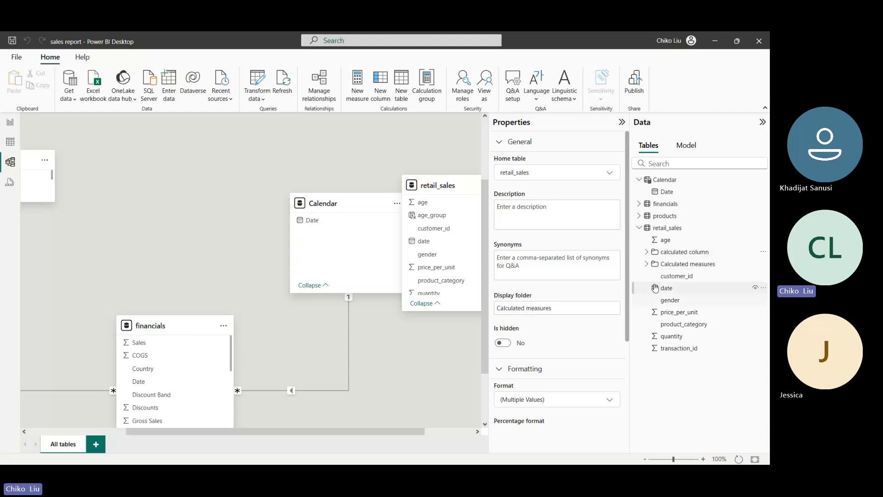
# Step: Put age, customer_id, gender, price_per_unit, product_category, quantity and transaction_id of retail_sales into a display folder named columns, and collapse the folder
pyautogui.click(671, 243)
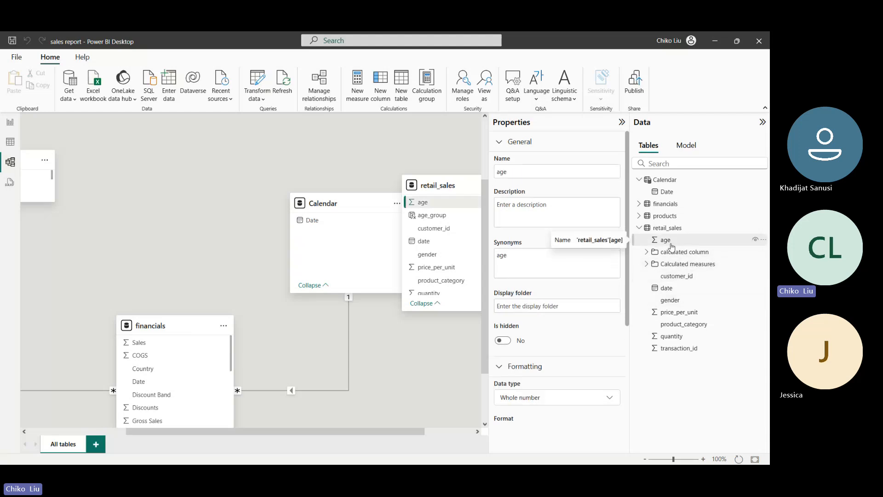
pyautogui.keyDown('ctrl'); pyautogui.click(680, 277); pyautogui.keyUp('ctrl')
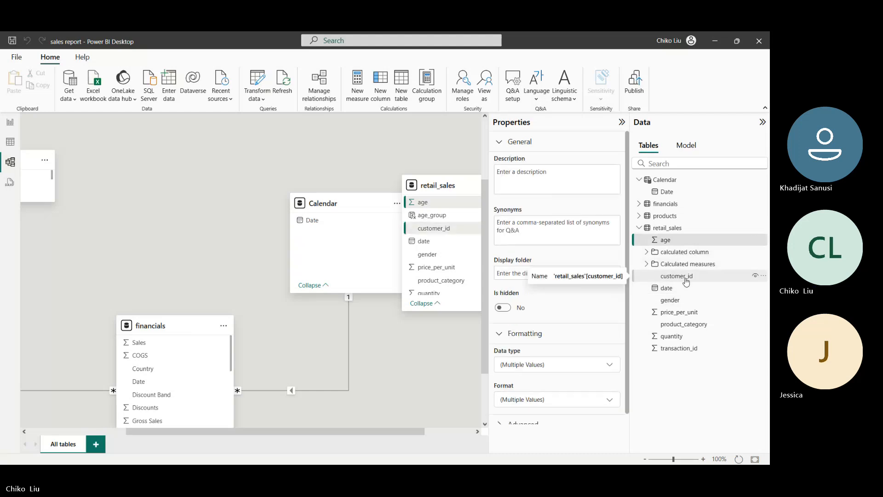
pyautogui.keyDown('ctrl'); pyautogui.click(681, 302); pyautogui.keyUp('ctrl')
pyautogui.keyDown('ctrl'); pyautogui.click(680, 313); pyautogui.keyUp('ctrl')
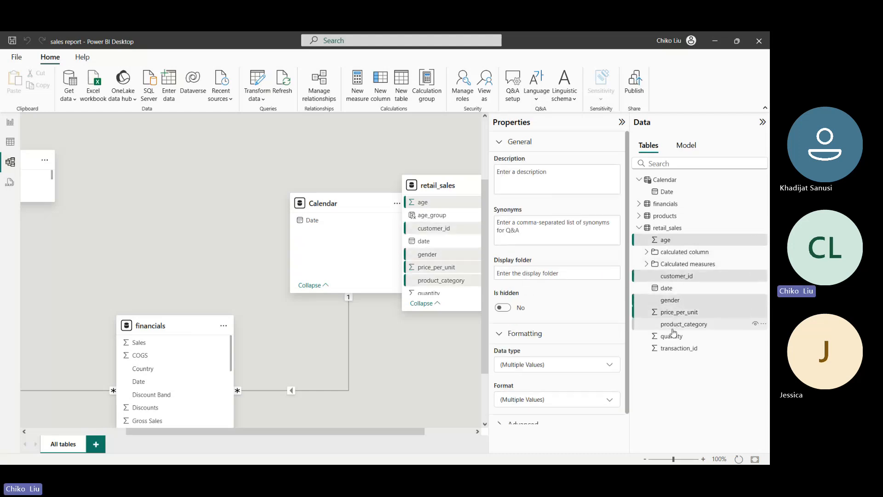
pyautogui.keyDown('ctrl'); pyautogui.click(672, 329); pyautogui.keyUp('ctrl')
pyautogui.keyDown('ctrl'); pyautogui.click(671, 336); pyautogui.keyUp('ctrl')
pyautogui.keyDown('ctrl'); pyautogui.click(675, 348); pyautogui.keyUp('ctrl')
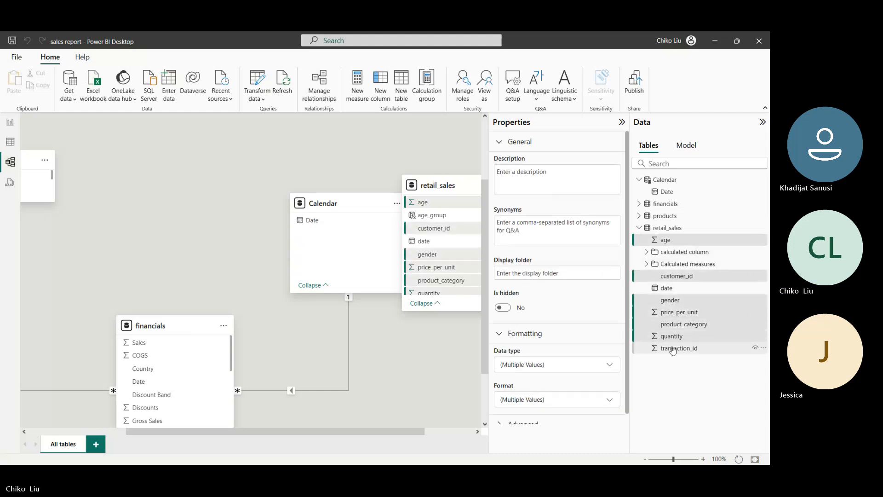
pyautogui.click(574, 274)
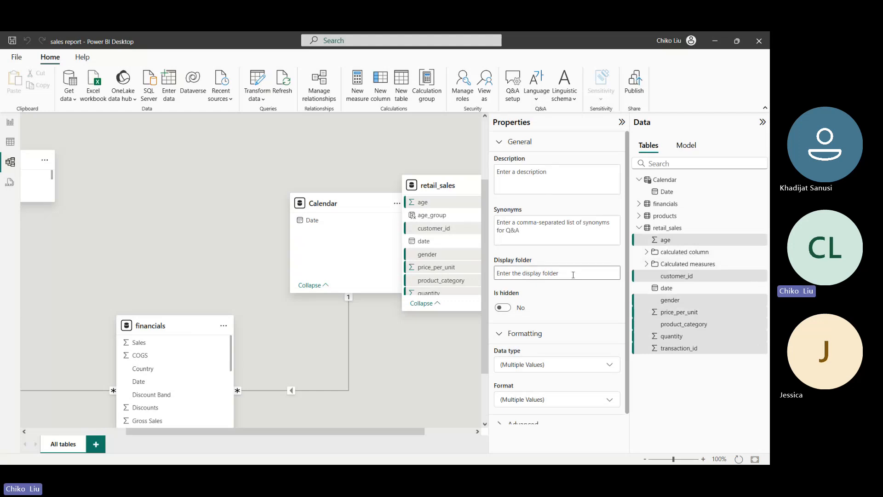
pyautogui.write('columns')
pyautogui.press('Return')
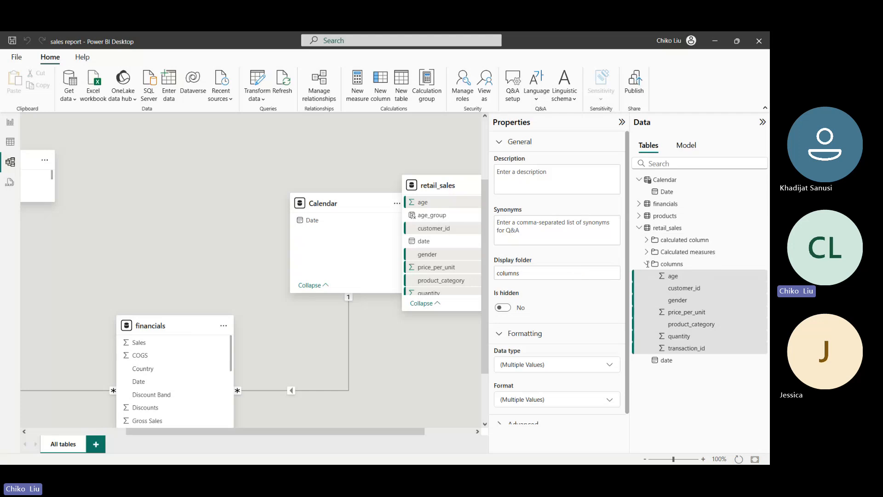
pyautogui.click(647, 265)
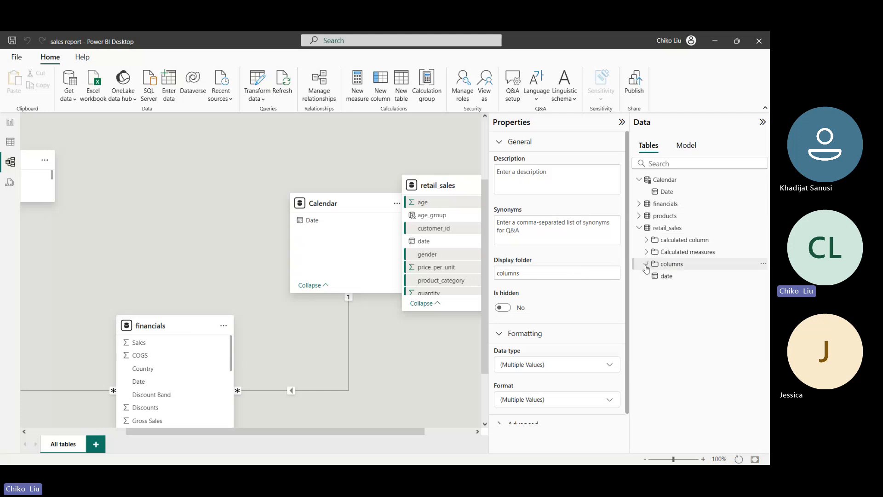
# Step: Set the display folder of the retail_sales date field to columns, and collapse that folder
pyautogui.click(666, 276)
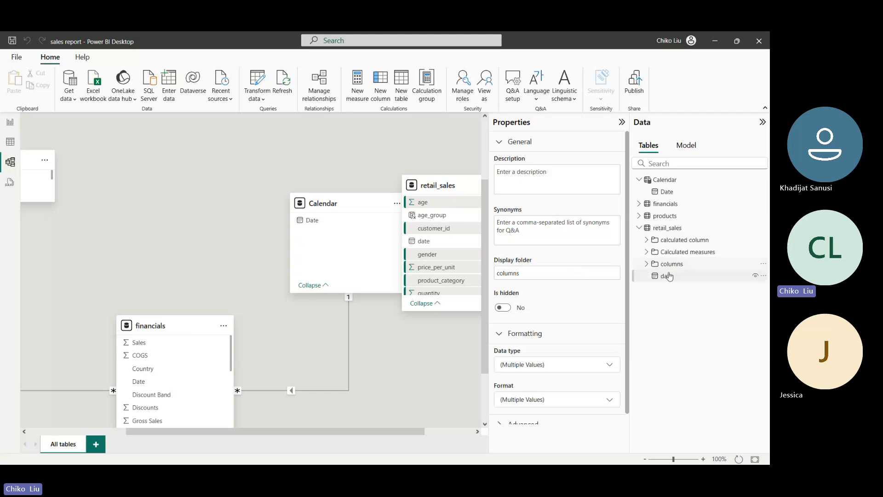
pyautogui.click(570, 307)
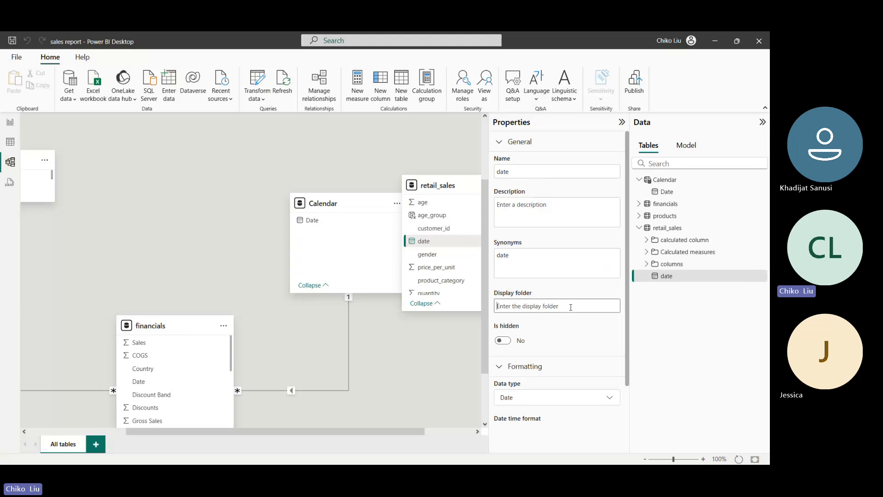
pyautogui.write('columns')
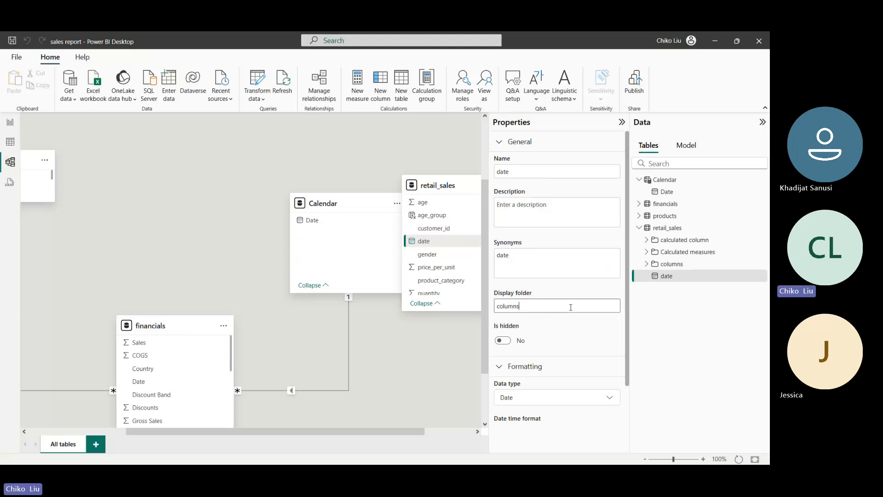
pyautogui.press('Return')
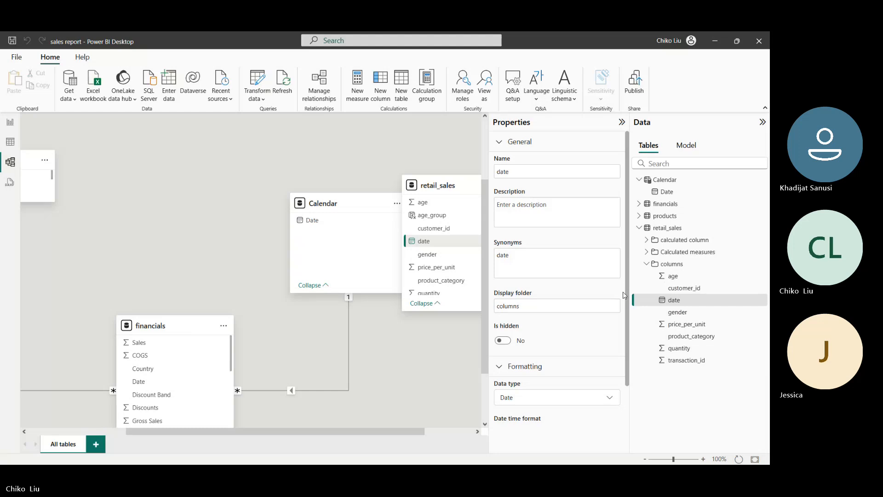
pyautogui.click(652, 265)
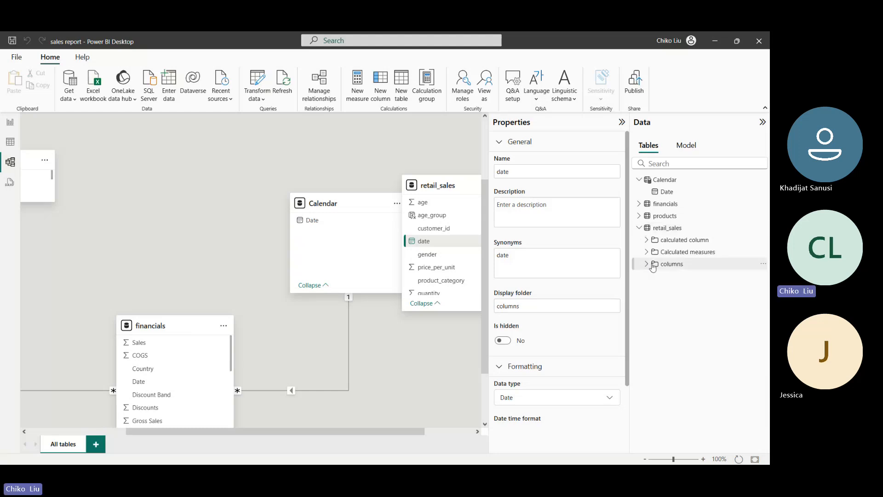
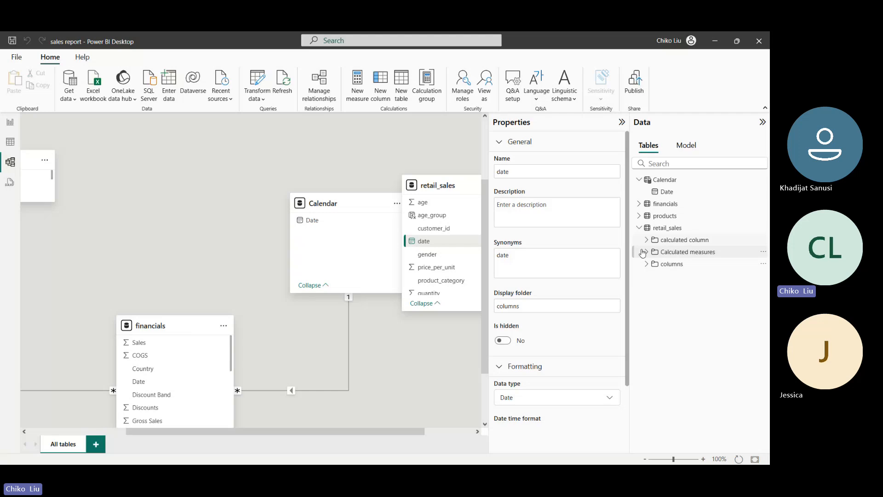
pyautogui.click(692, 245)
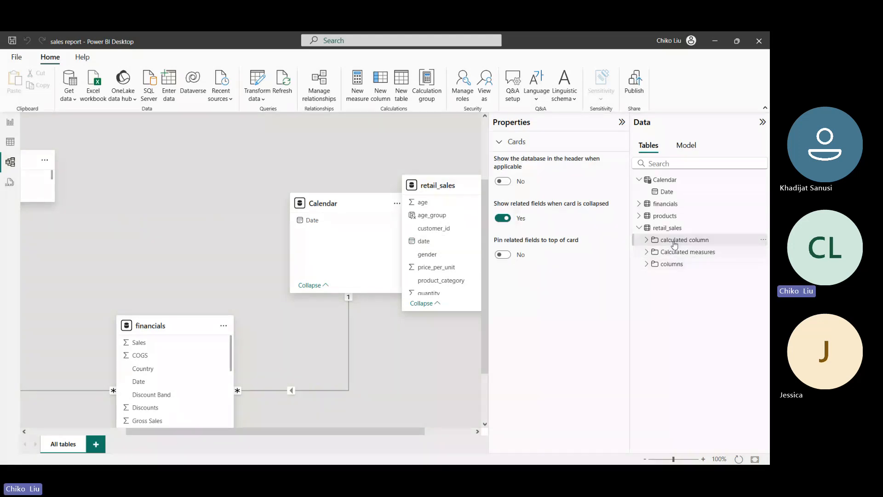
pyautogui.doubleClick(674, 244)
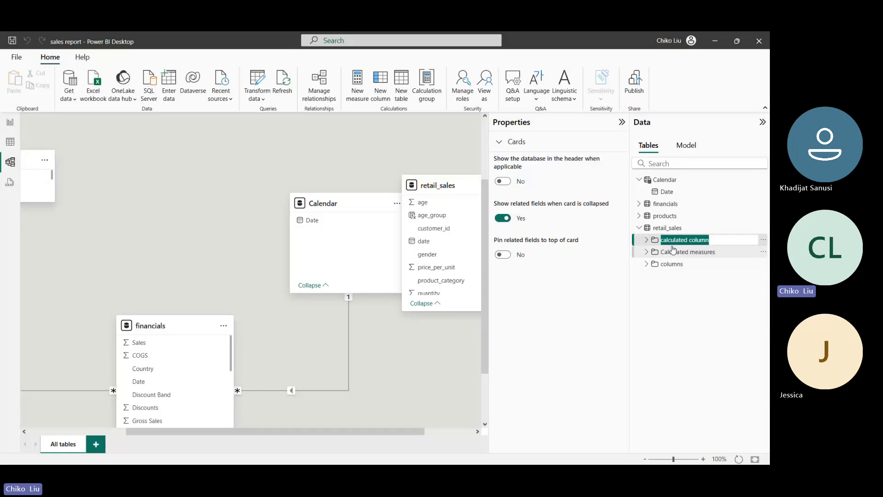
pyautogui.click(665, 240)
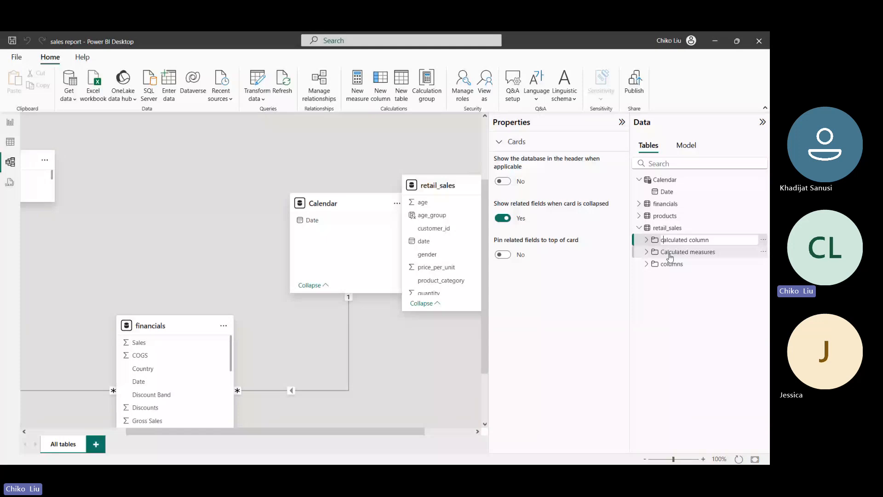
# Step: Rename the Calculated measures folder of retail_sales as calculated measures, with a lowercase initial
pyautogui.rightClick(665, 252)
pyautogui.click(670, 286)
pyautogui.click(665, 252)
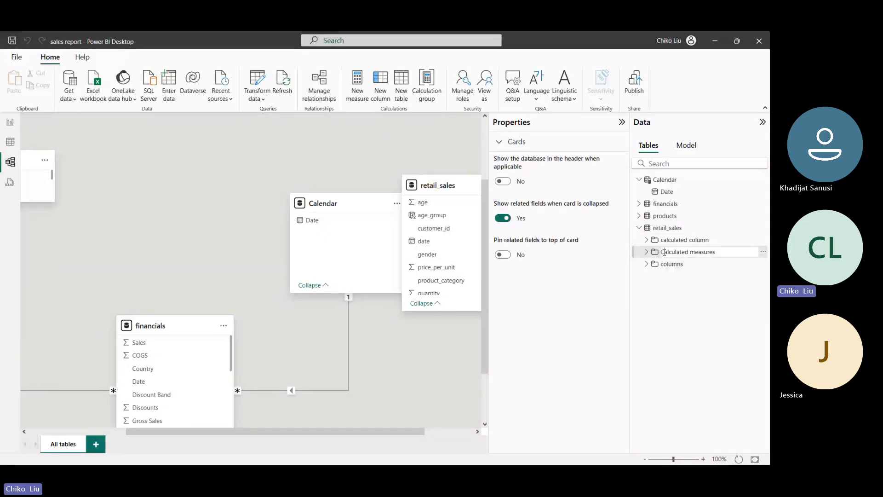
pyautogui.press('BackSpace')
pyautogui.write('c')
pyautogui.press('Return')
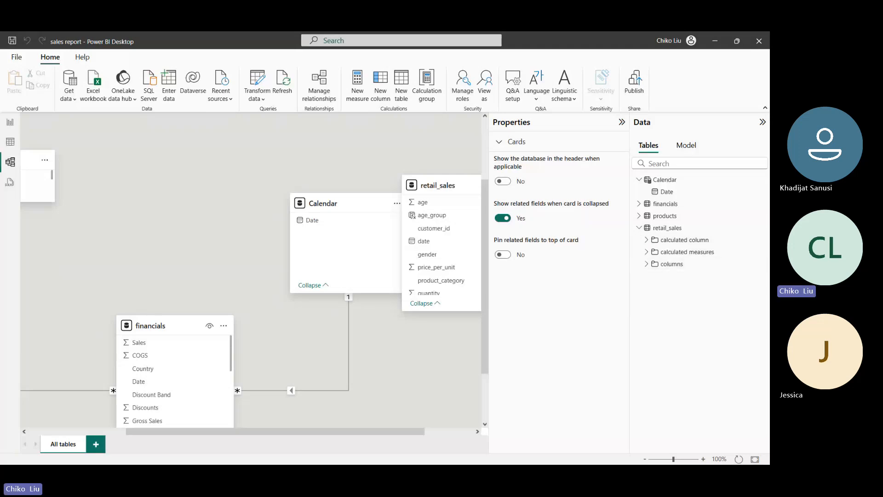
# Step: Switch to the lab PDF in the browser, read the Average Sales per Transaction formula, and return to Power BI Desktop
pyautogui.moveTo(358, 455)
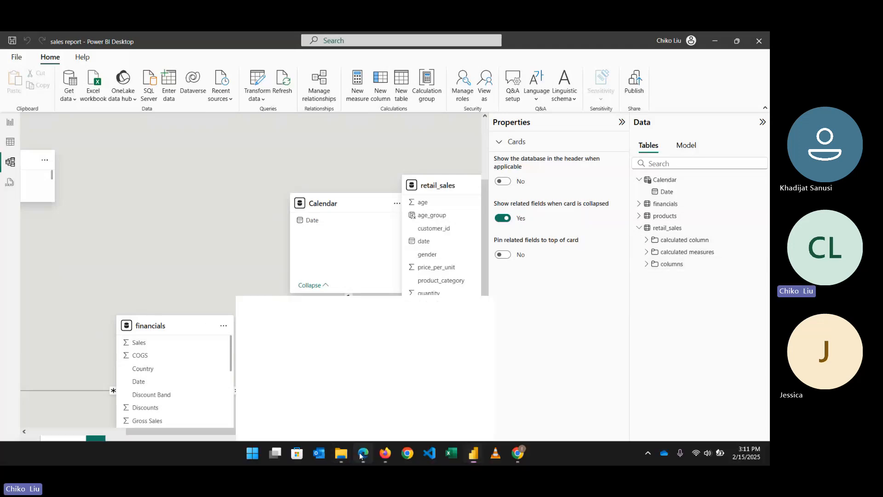
pyautogui.click(361, 455)
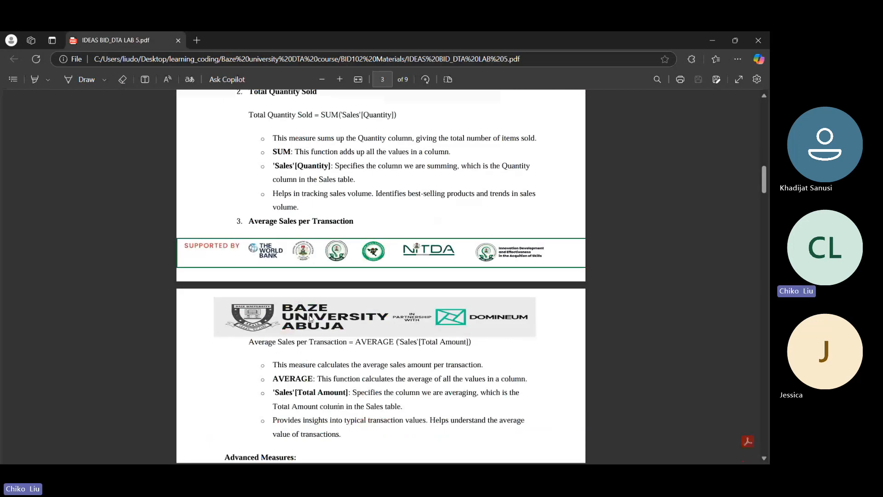
pyautogui.scroll(-1, 322, 318)
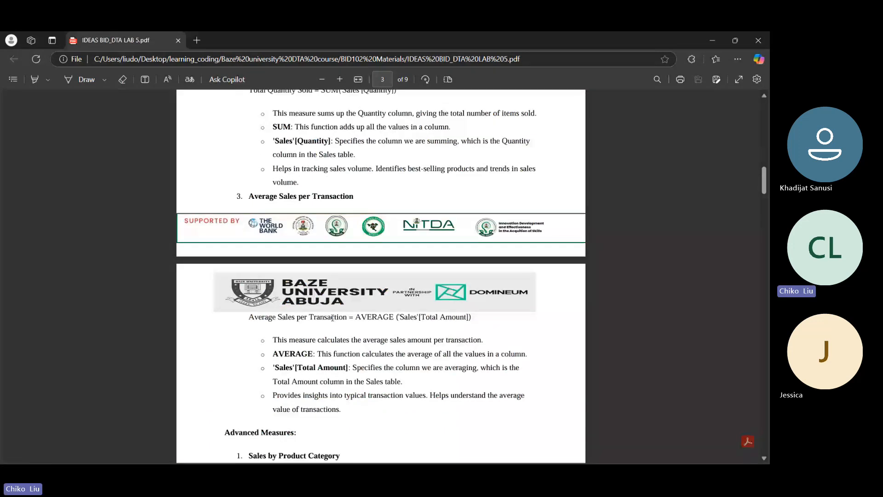
pyautogui.click(712, 41)
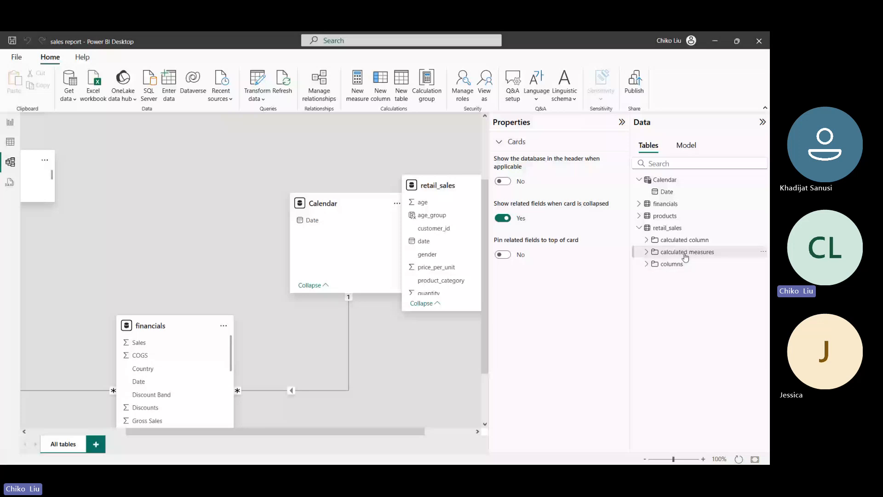
# Step: Start a new measure named Average Sales Per Transaction that uses the AVERAGE function
pyautogui.click(684, 254)
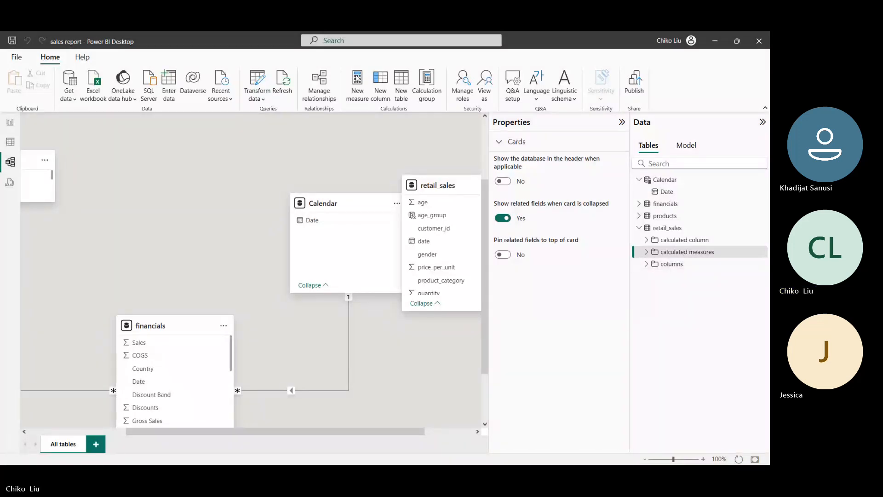
pyautogui.click(358, 78)
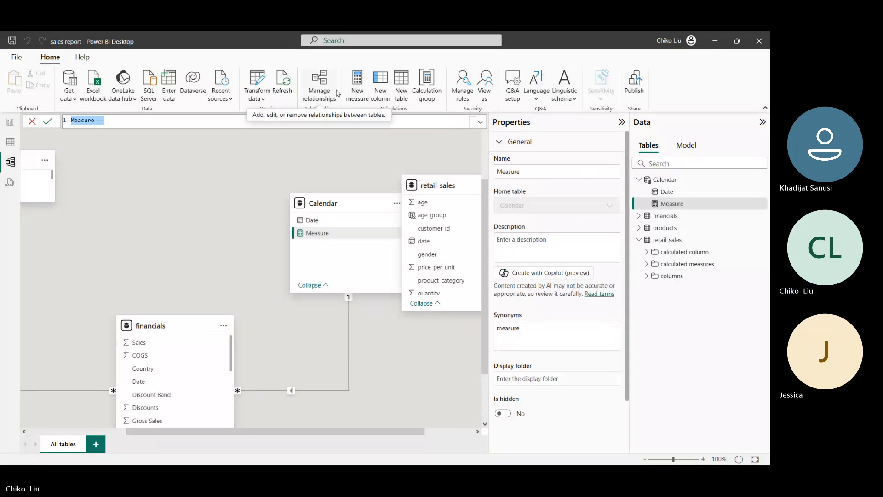
pyautogui.write('Average ')
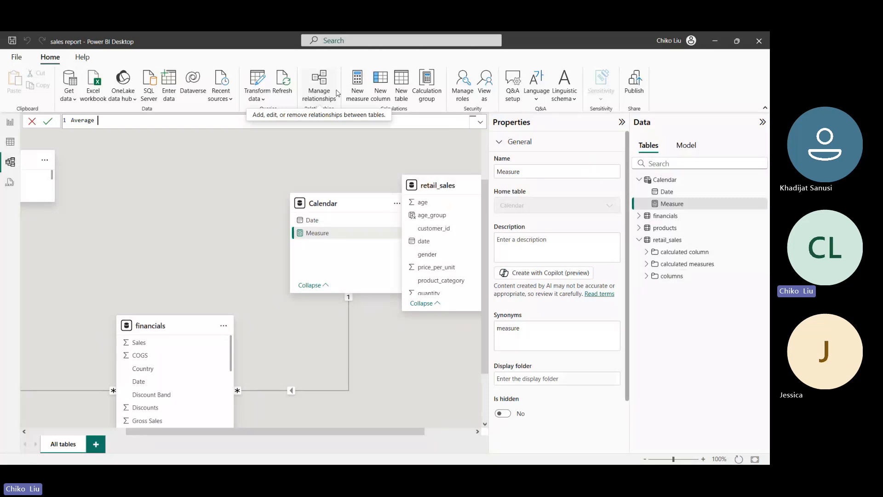
pyautogui.write('Sales Per Tr')
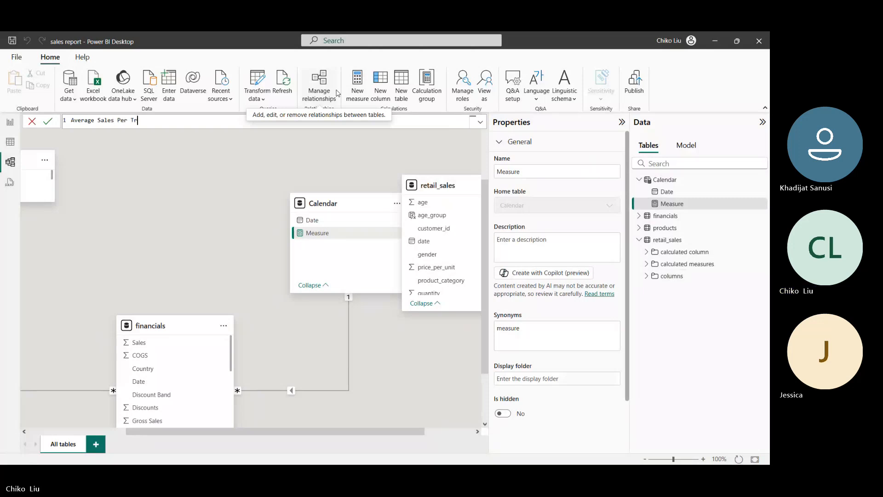
pyautogui.write('ansacti')
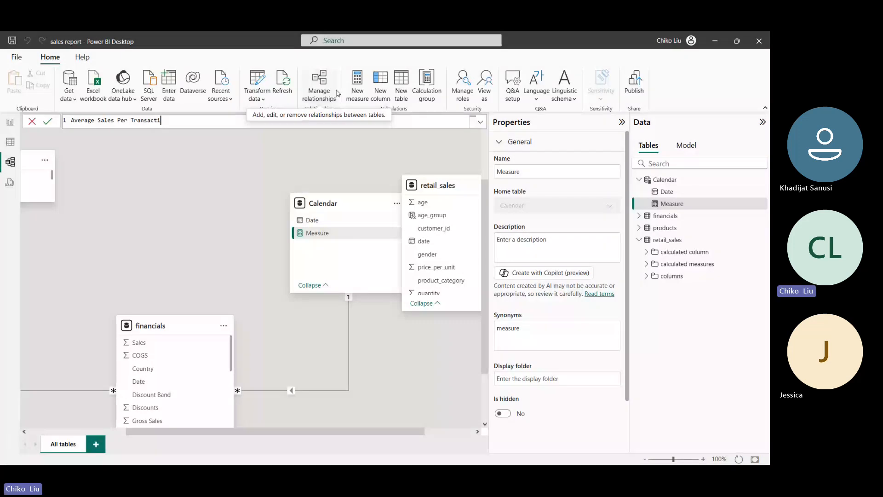
pyautogui.write('on =')
pyautogui.write(' Ave')
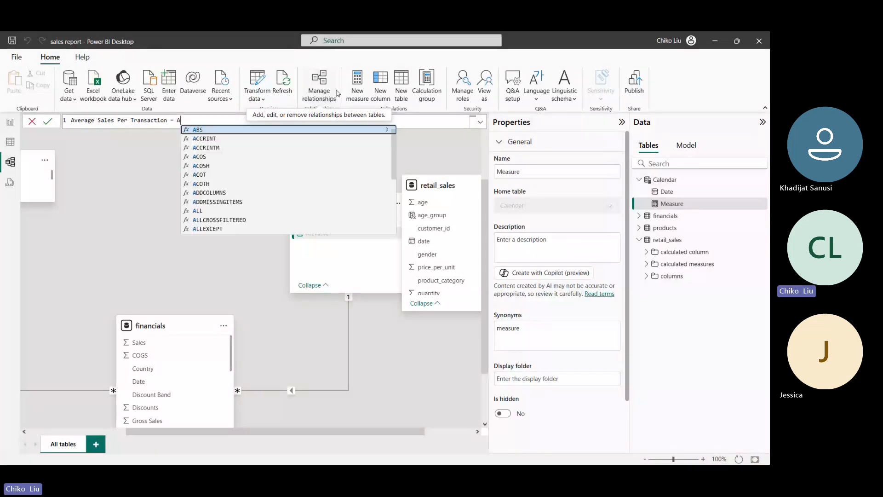
pyautogui.press('Tab')
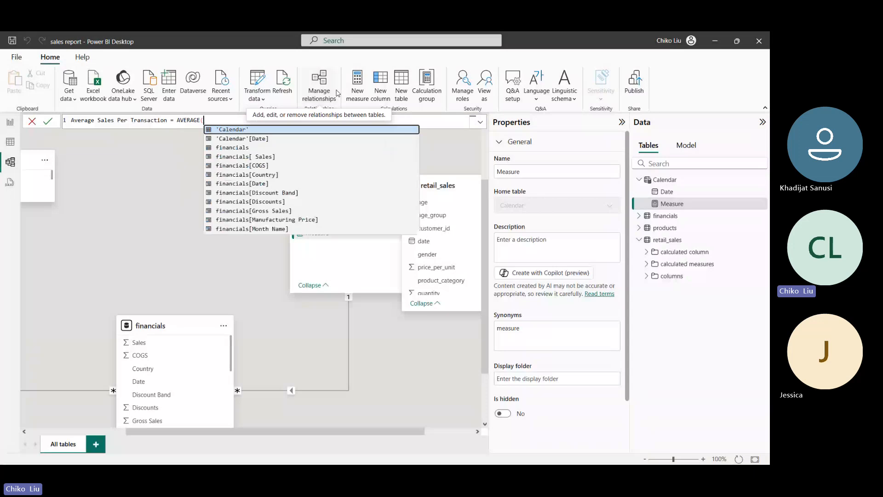
# Step: Complete the AVERAGE formula with the retail_sales[total_amount] column and commit the measure
pyautogui.write('reta')
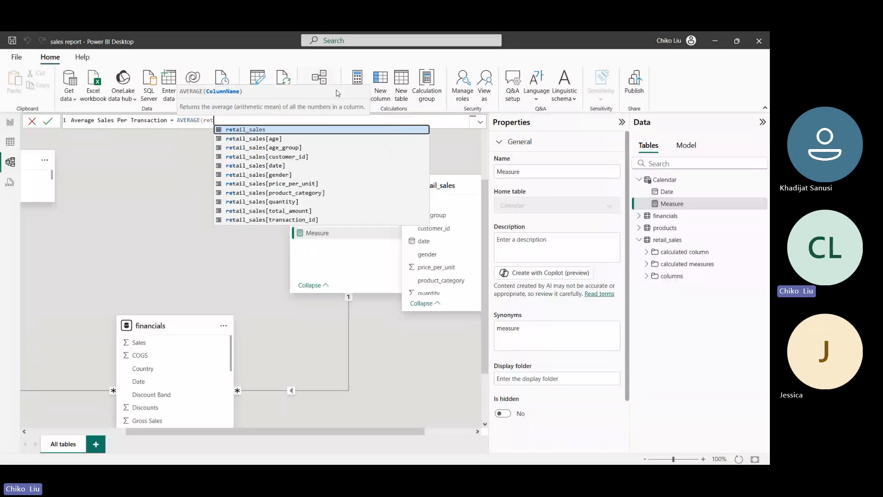
pyautogui.press('Down')
pyautogui.press('Down')
pyautogui.press('Down')
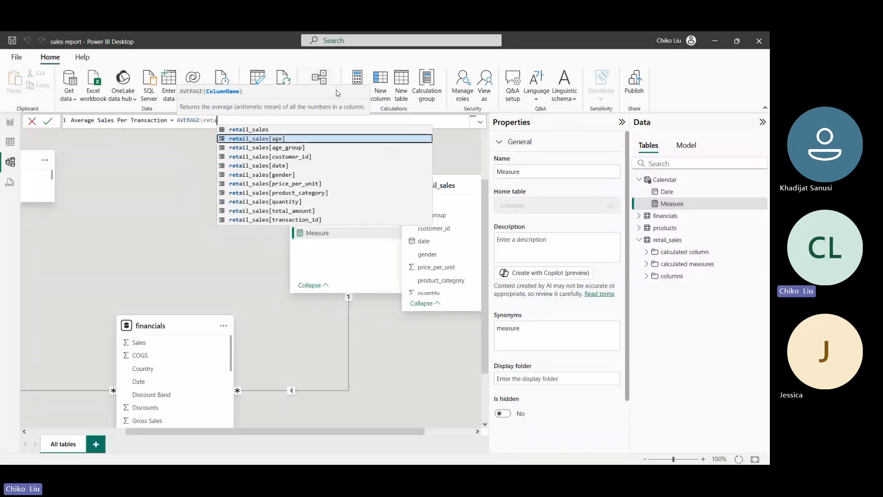
pyautogui.press('Down')
pyautogui.press('Down')
pyautogui.press('Down')
pyautogui.press('Down')
pyautogui.press('Down')
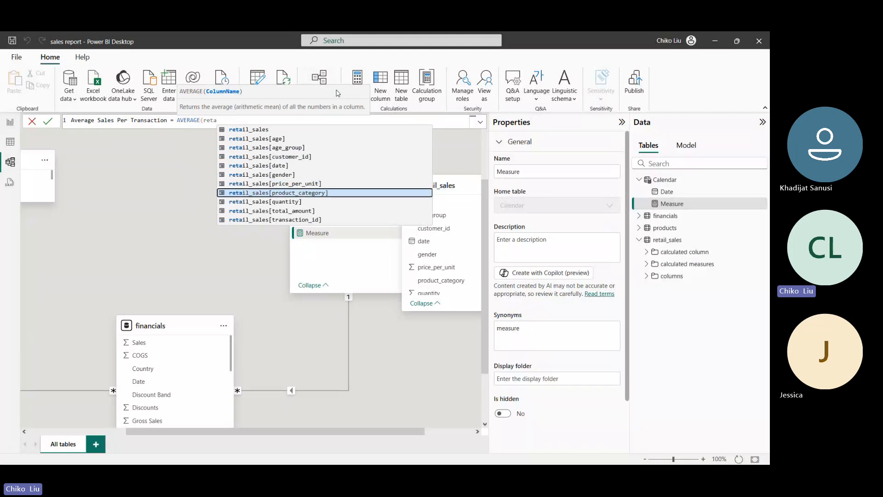
pyautogui.press('Down')
pyautogui.press('Down')
pyautogui.press('Down')
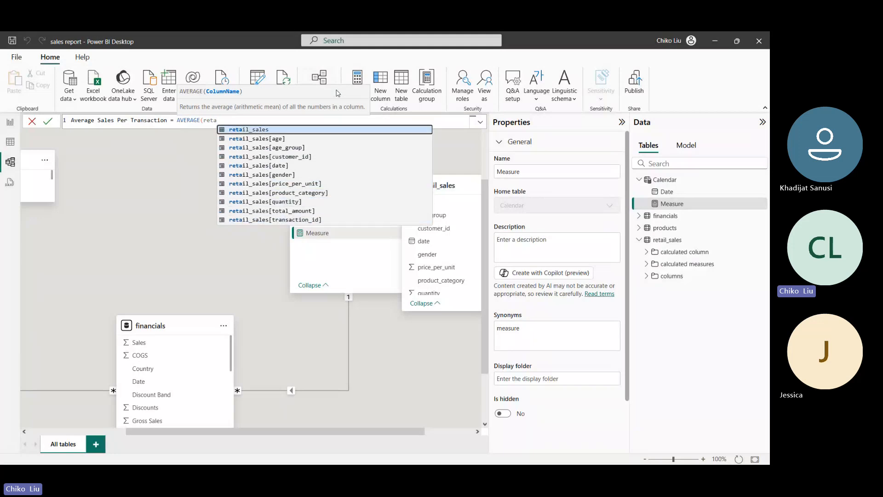
pyautogui.press('Down')
pyautogui.press('Down')
pyautogui.press('Down')
pyautogui.press('Down')
pyautogui.press('Down')
pyautogui.press('Down')
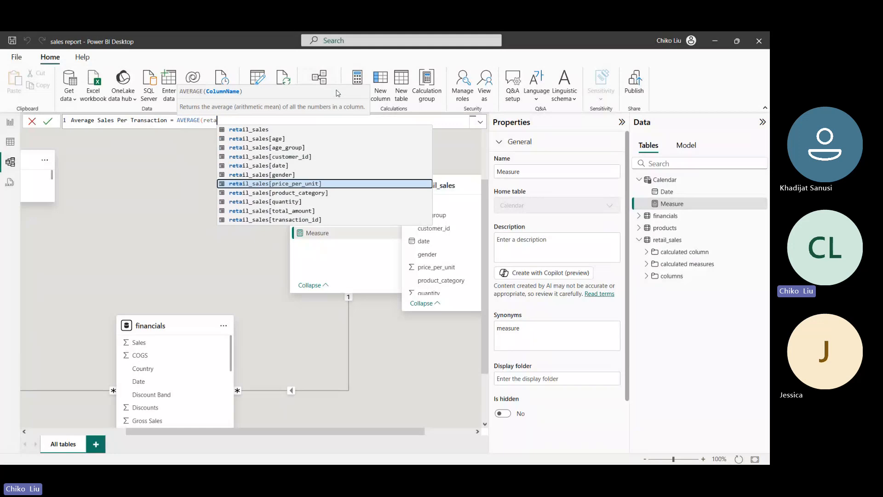
pyautogui.press('Down')
pyautogui.press('Down')
pyautogui.press('Down')
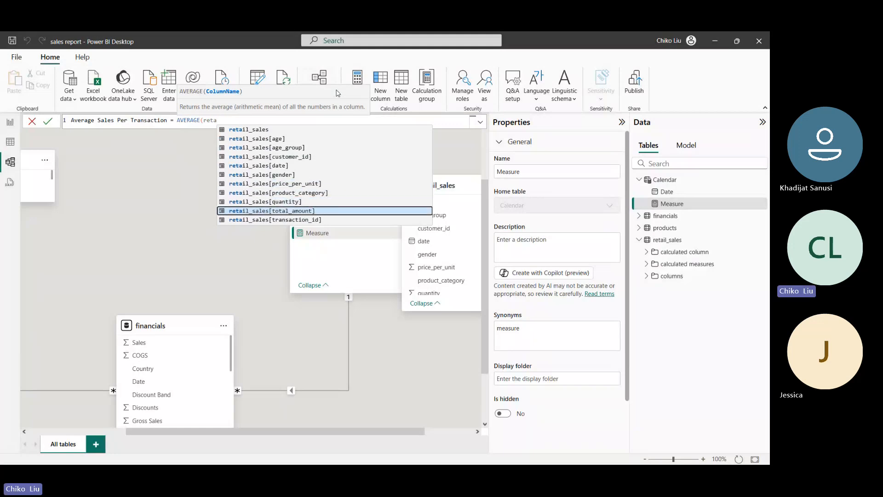
pyautogui.press('Tab')
pyautogui.write(')')
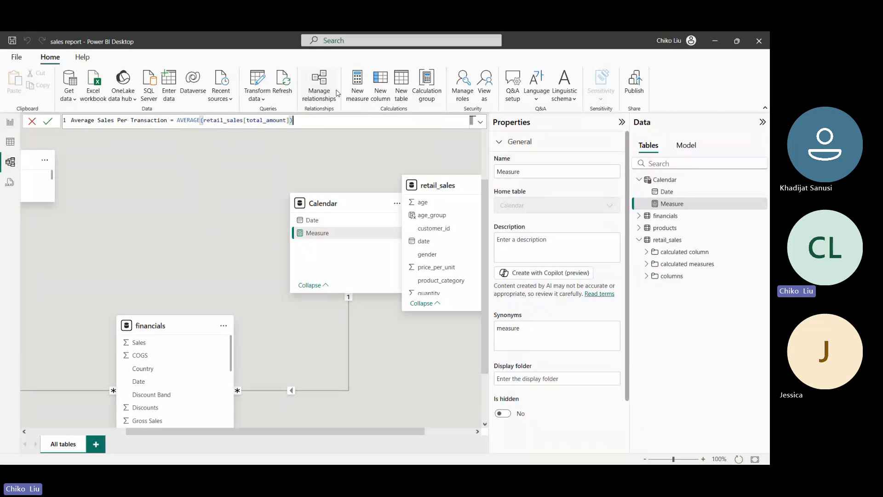
pyautogui.press('Return')
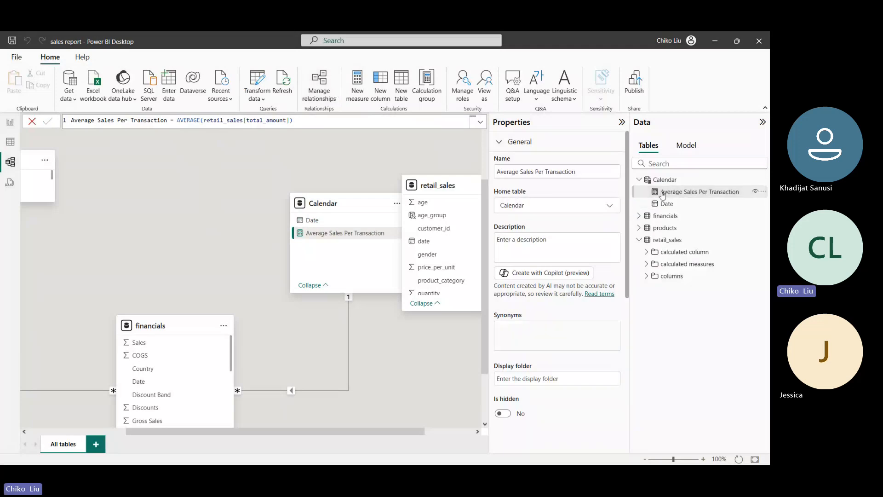
# Step: Change the home table of the Average Sales Per Transaction measure to retail_sales
pyautogui.click(681, 192)
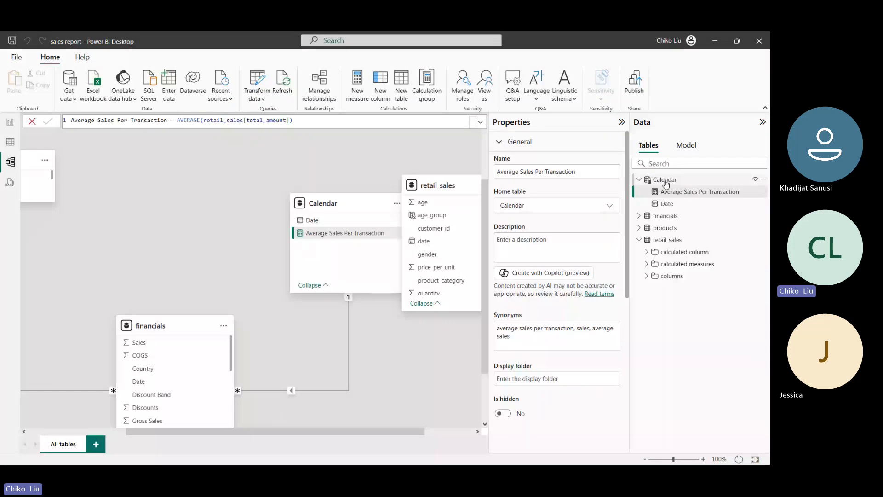
pyautogui.click(566, 210)
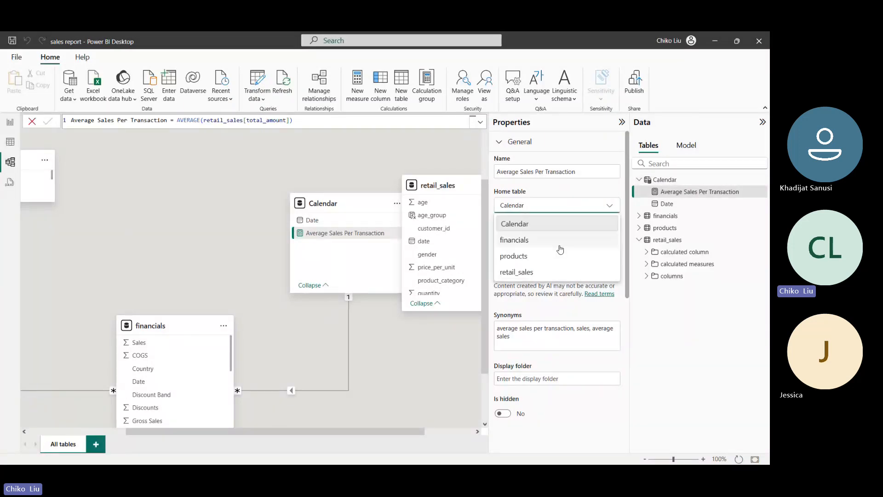
pyautogui.click(555, 273)
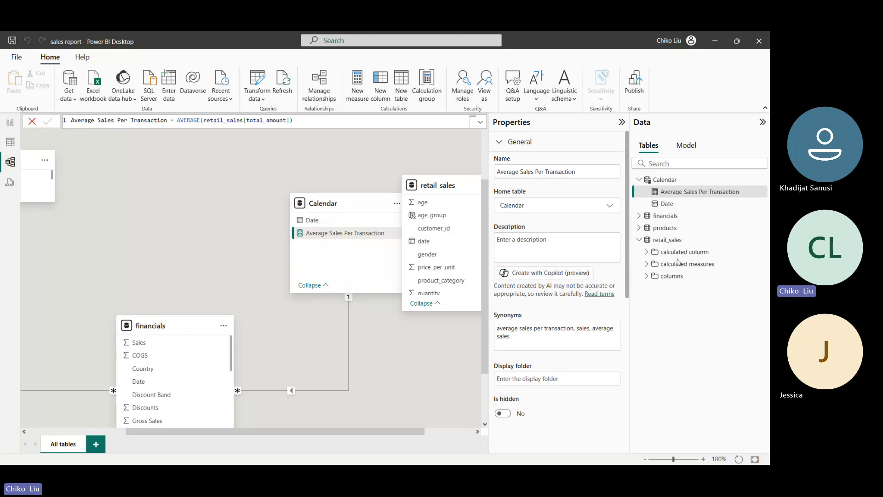
pyautogui.click(669, 244)
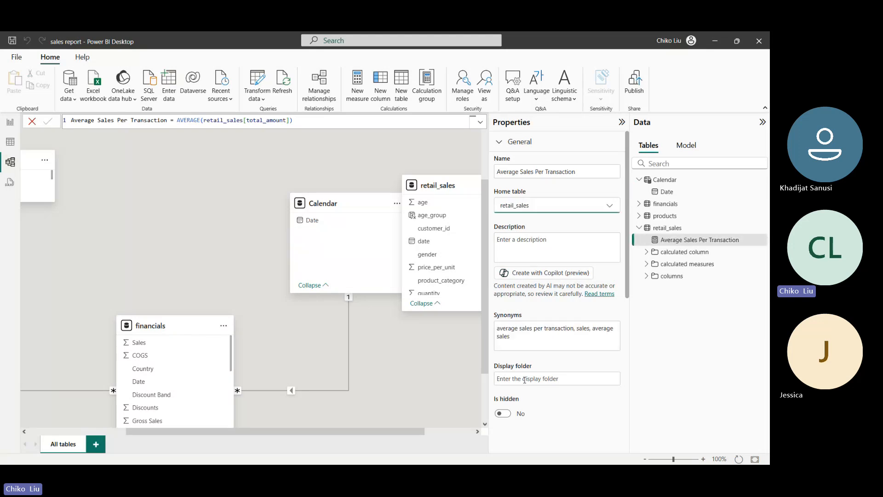
# Step: Set the display folder of Average Sales Per Transaction to calculated measures, and check that folder's contents before collapsing it
pyautogui.click(524, 380)
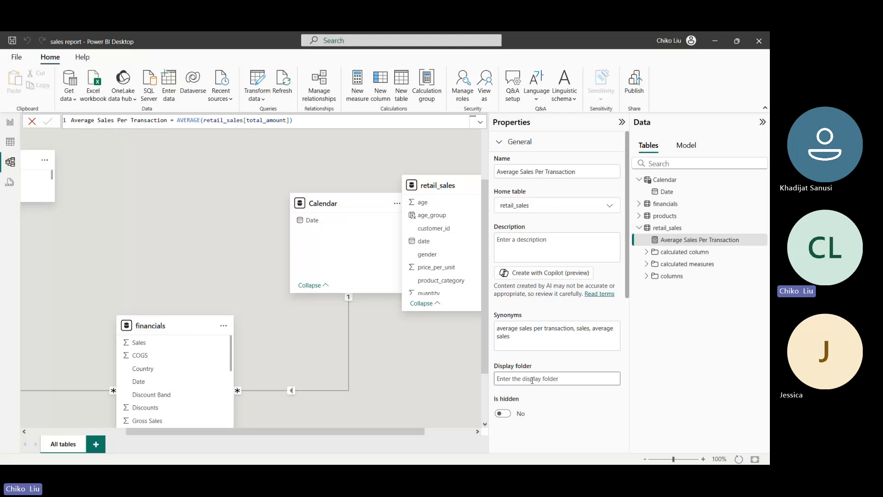
pyautogui.write('ca')
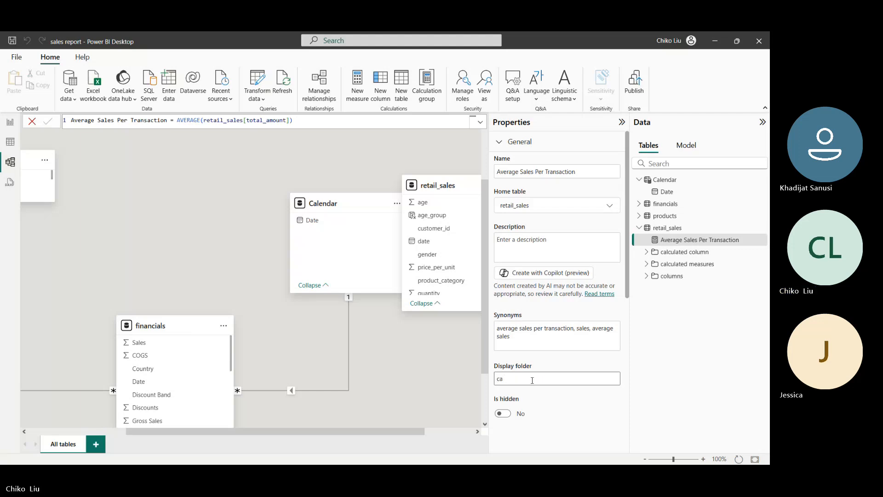
pyautogui.write('clculated m')
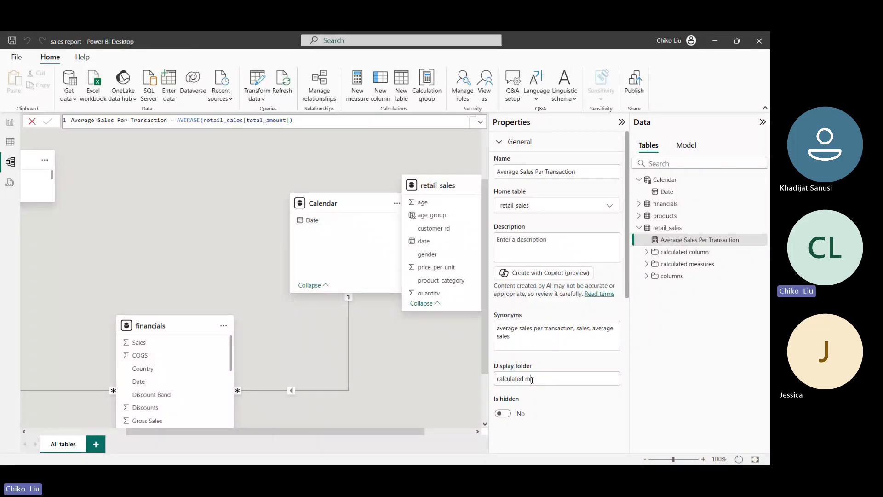
pyautogui.write('easures')
pyautogui.press('Return')
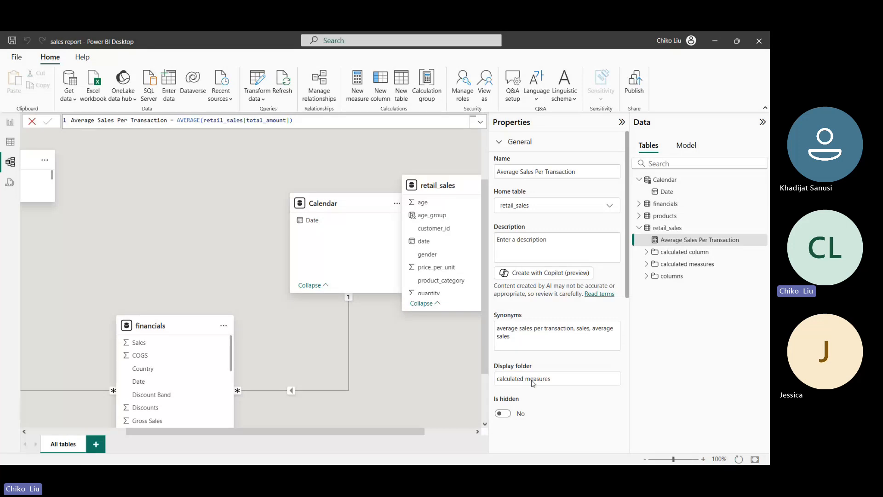
pyautogui.click(647, 253)
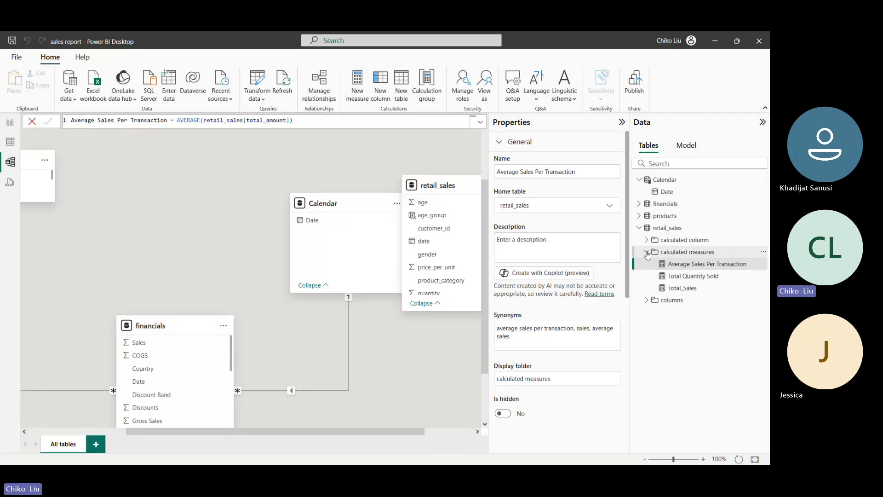
pyautogui.click(646, 253)
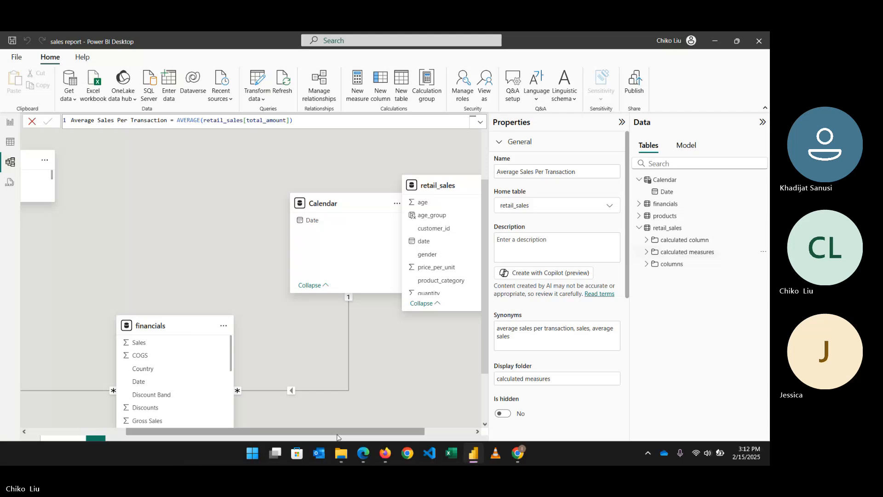
# Step: Read the Sales by Product Category formula under Advanced Measures in the lab PDF, and return to Power BI Desktop
pyautogui.click(362, 455)
pyautogui.scroll(-3, 303, 340)
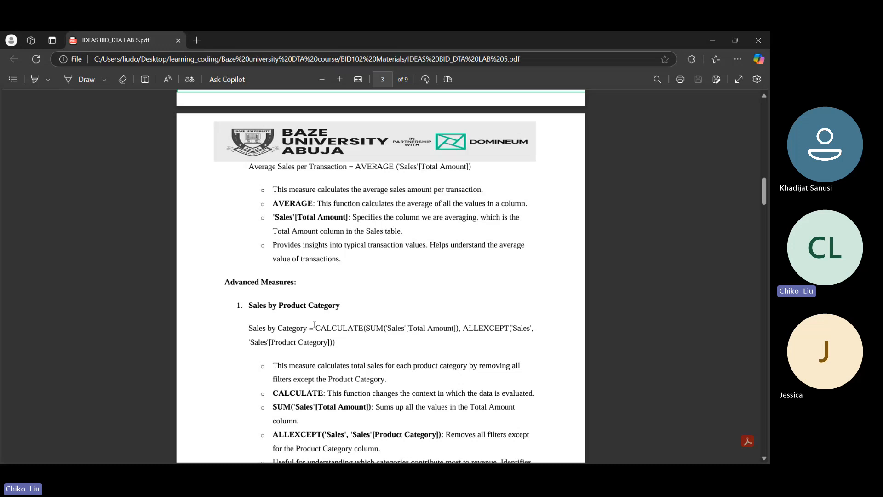
pyautogui.hotkey('alt', 'Tab')
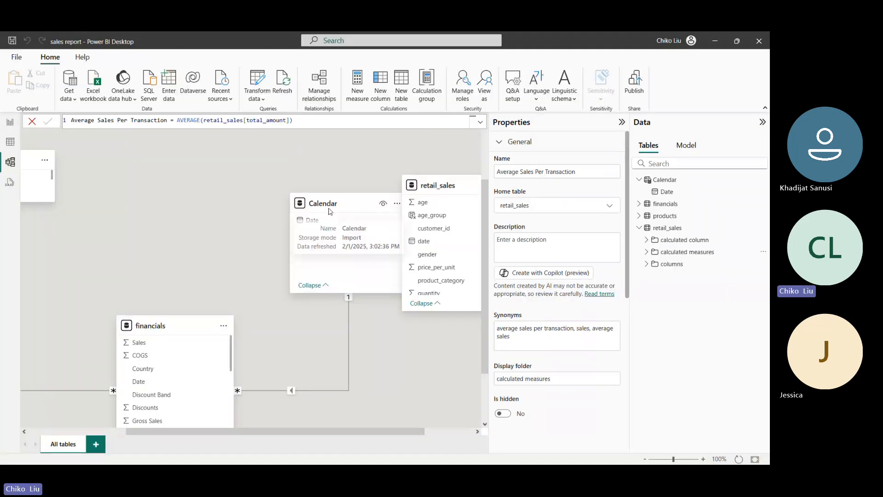
# Step: Create a measure in retail_sales named Sales by Product Category, starting its formula with CALCULATE on the [Total_Sales] measure
pyautogui.click(663, 230)
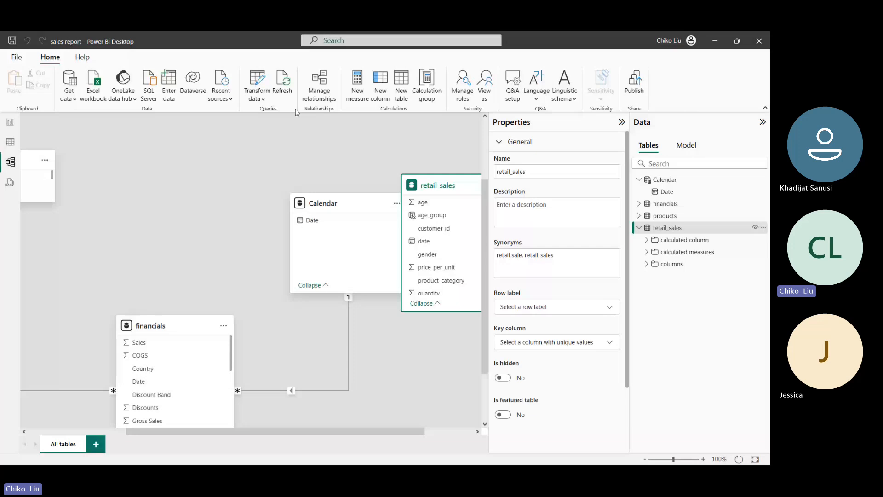
pyautogui.write('Sales ')
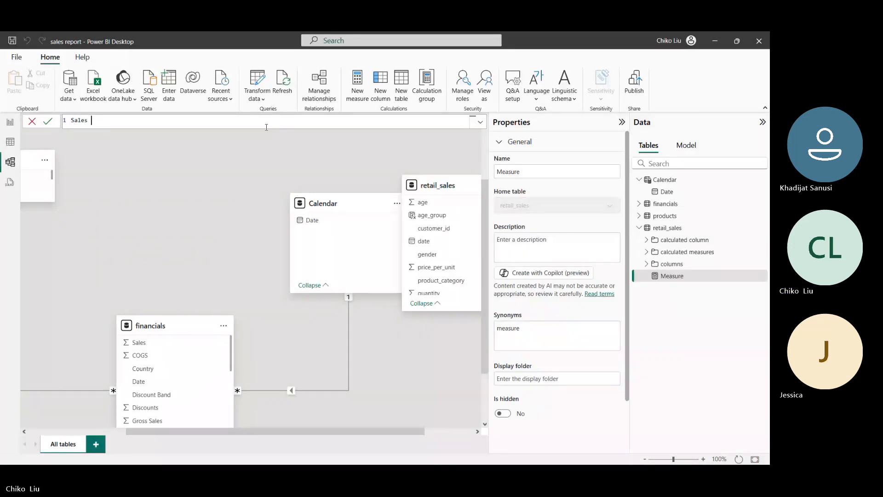
pyautogui.write('by Product Category')
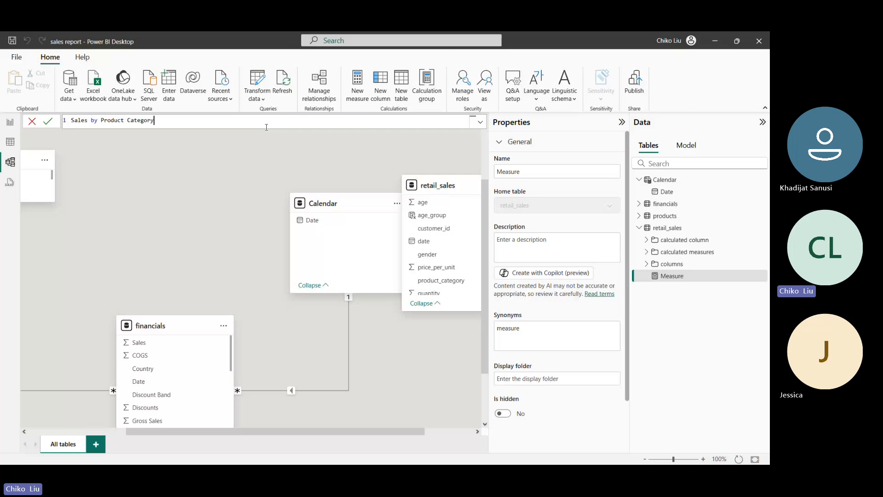
pyautogui.write(' = CALCULATE(')
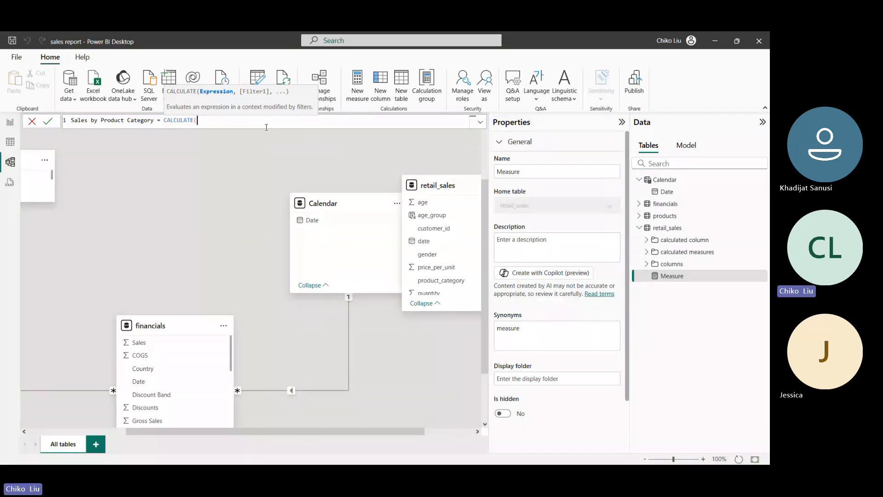
pyautogui.write('tot')
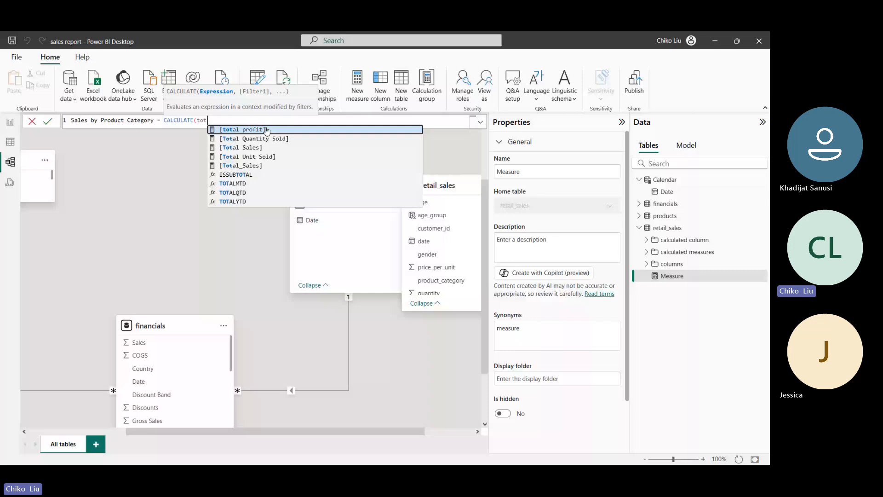
pyautogui.press('Down')
pyautogui.press('Down')
pyautogui.press('Down')
pyautogui.press('Down')
pyautogui.press('Tab')
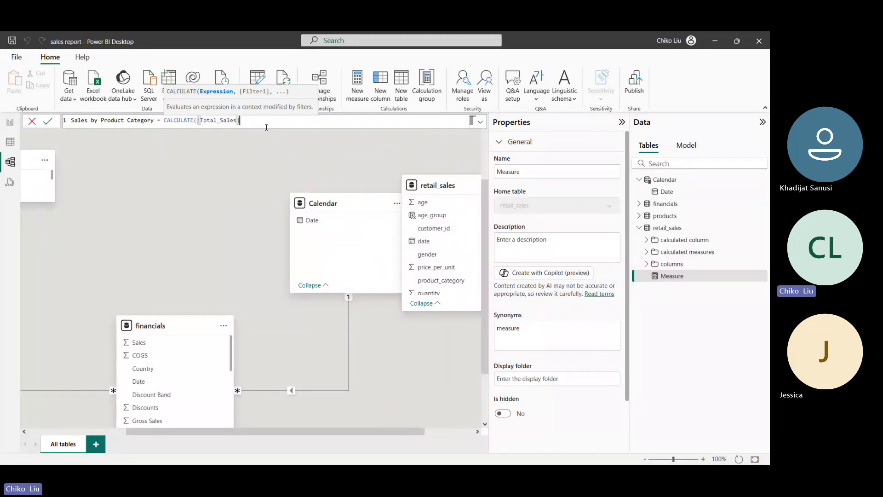
# Step: Add an ALLEXCEPT filter on the retail_sales table to the Sales by Product Category formula
pyautogui.write(',ALLEXCEPT(')
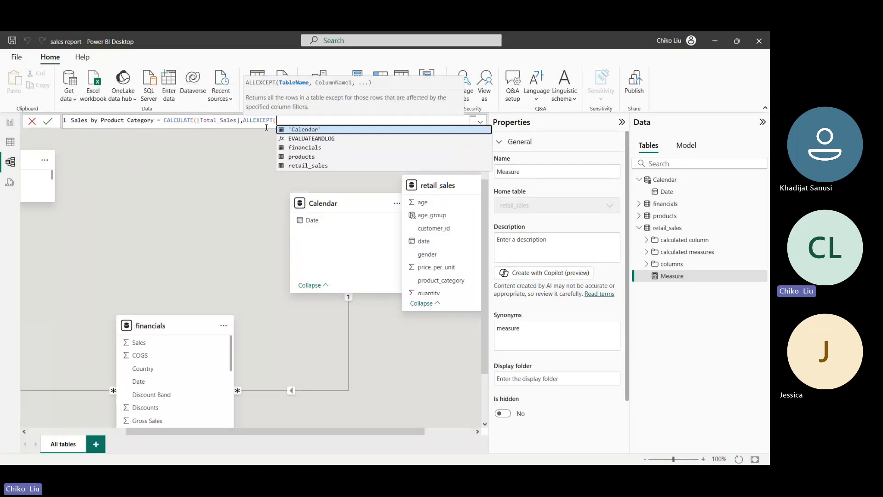
pyautogui.press('Down')
pyautogui.press('Down')
pyautogui.press('Down')
pyautogui.press('Down')
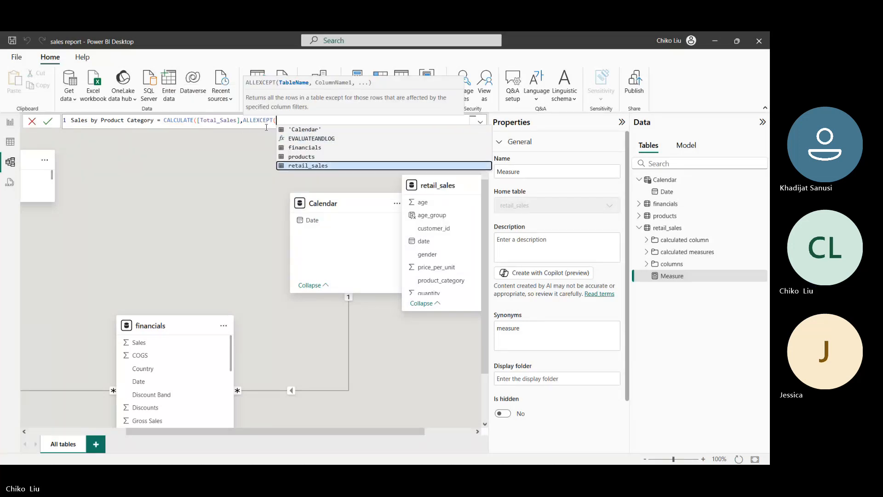
pyautogui.press('Tab')
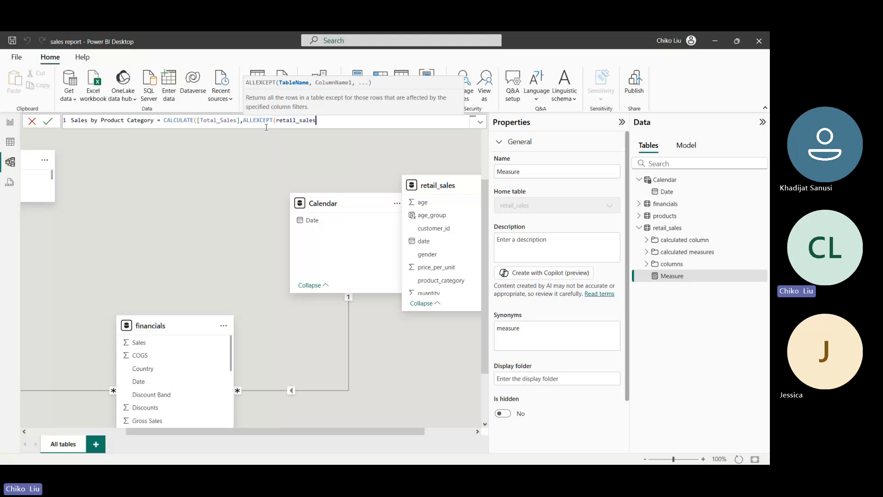
# Step: Complete the ALLEXCEPT filter with the retail_sales[product_category] column and commit the Sales by Product Category measure
pyautogui.write(',')
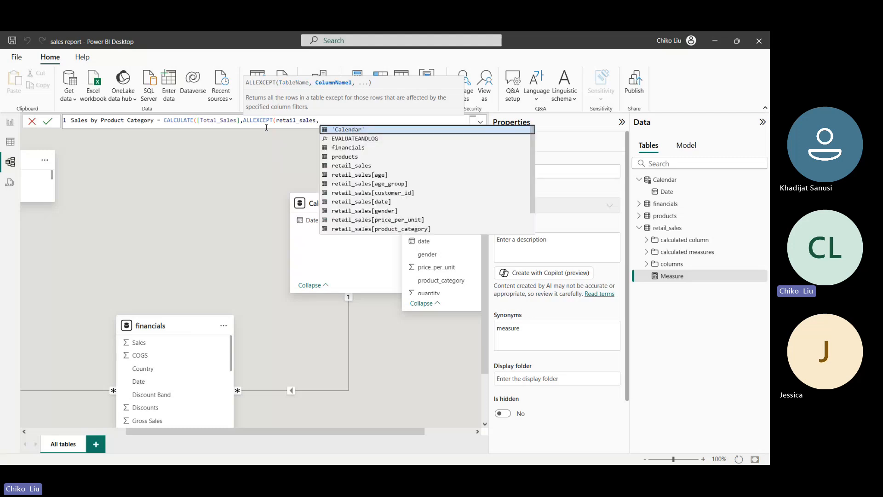
pyautogui.press('Down')
pyautogui.press('Down')
pyautogui.press('Down')
pyautogui.press('Down')
pyautogui.press('Down')
pyautogui.press('Down')
pyautogui.press('Down')
pyautogui.press('Down')
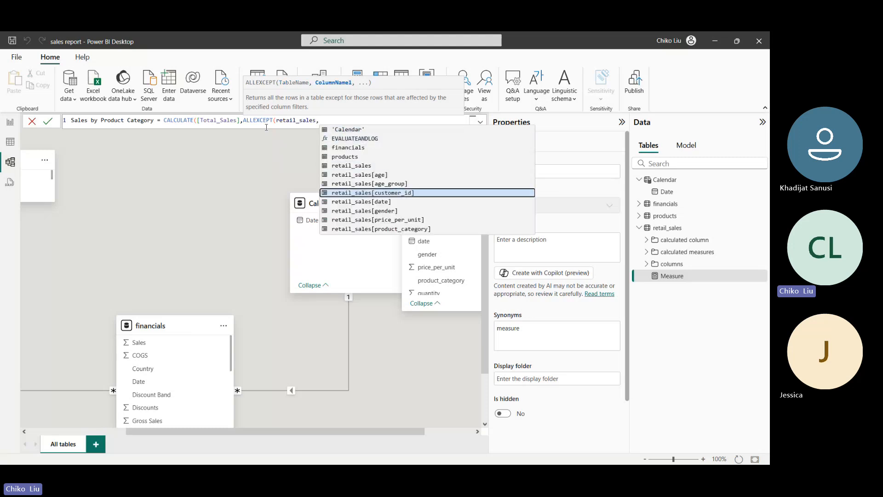
pyautogui.press('Down')
pyautogui.press('Down')
pyautogui.press('Down')
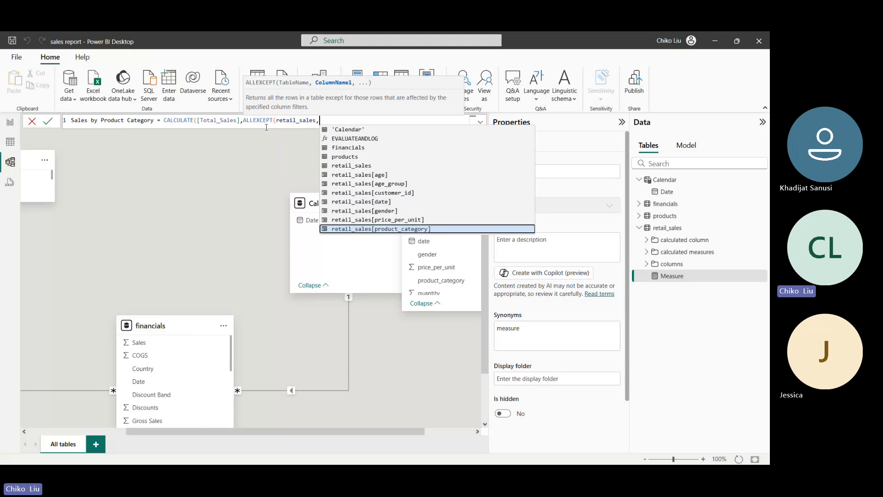
pyautogui.press('Tab')
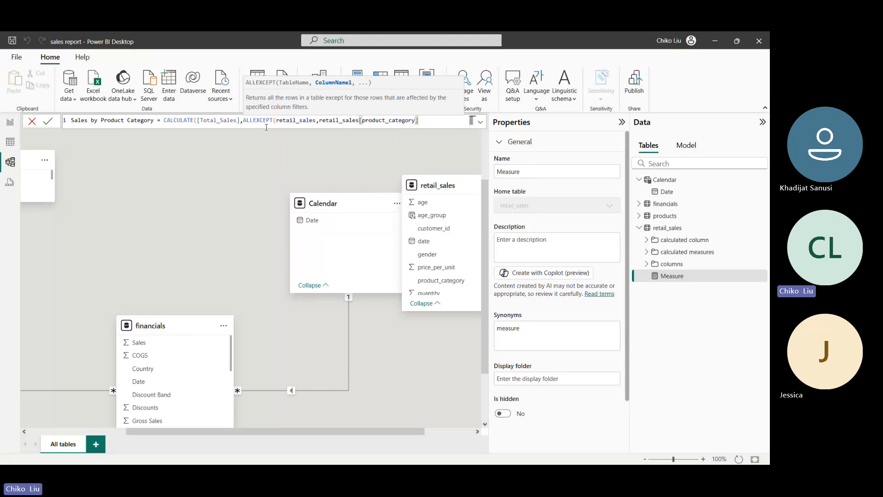
pyautogui.write('))')
pyautogui.press('Return')
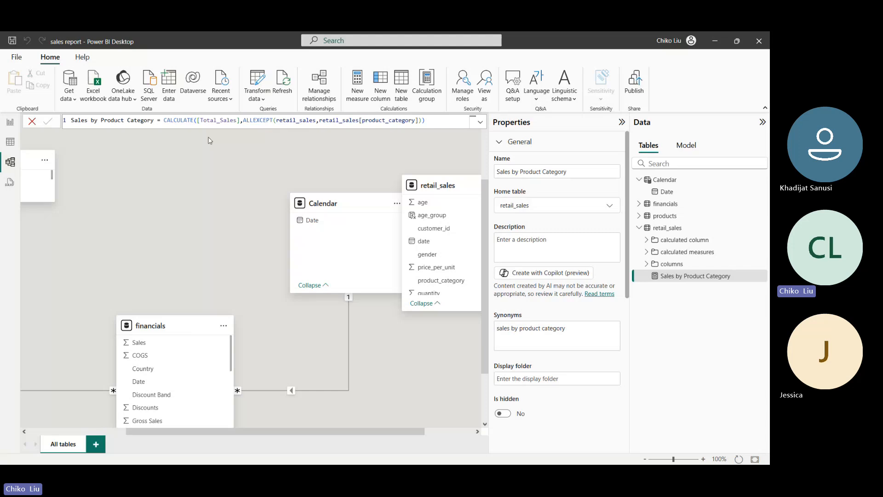
# Step: Set the display folder of Sales by Product Category to calculated measures
pyautogui.click(530, 382)
pyautogui.write('C')
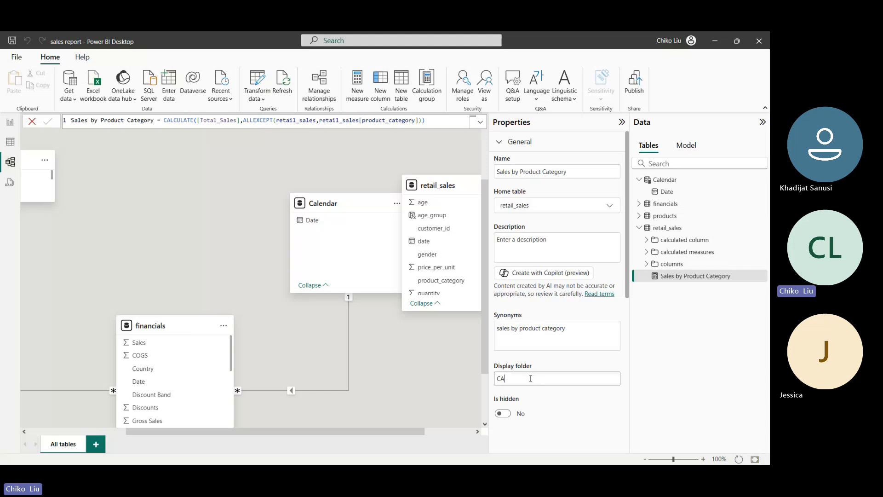
pyautogui.write('al')
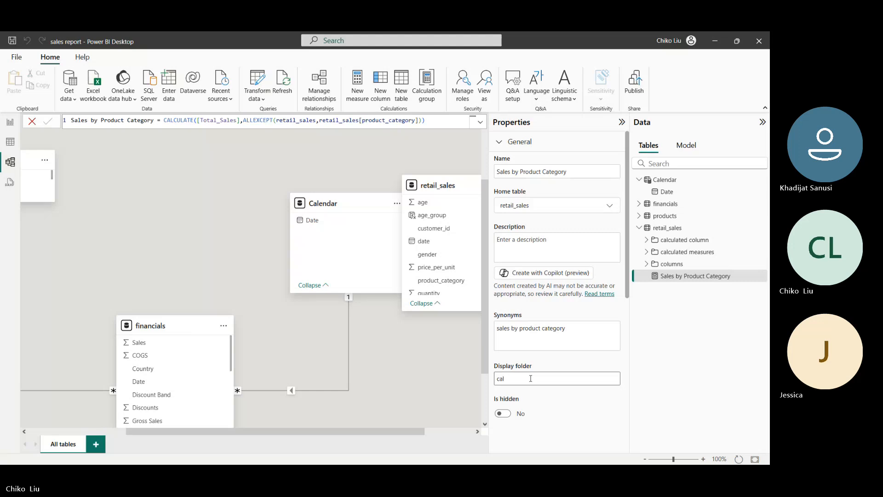
pyautogui.write('culated ')
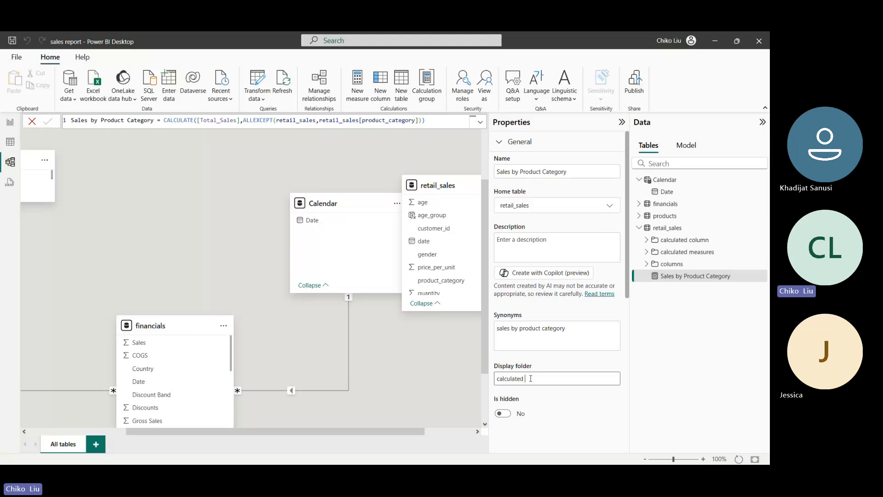
pyautogui.write('me')
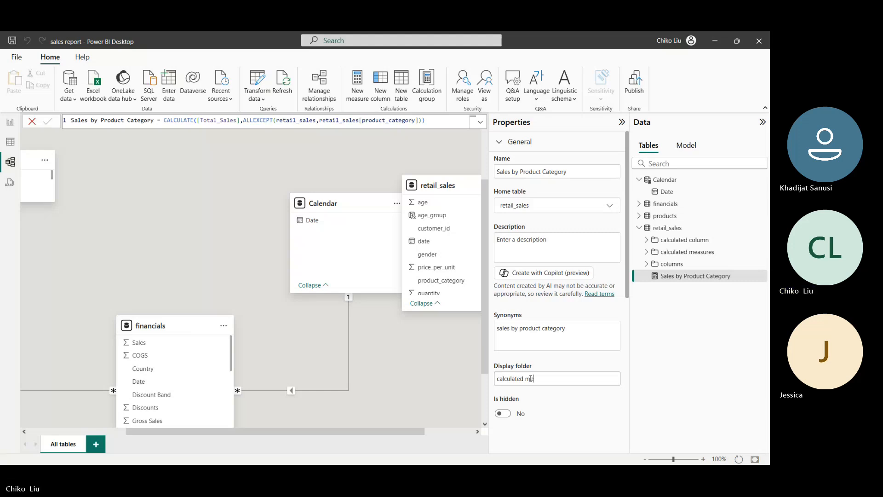
pyautogui.write('asures')
pyautogui.press('Return')
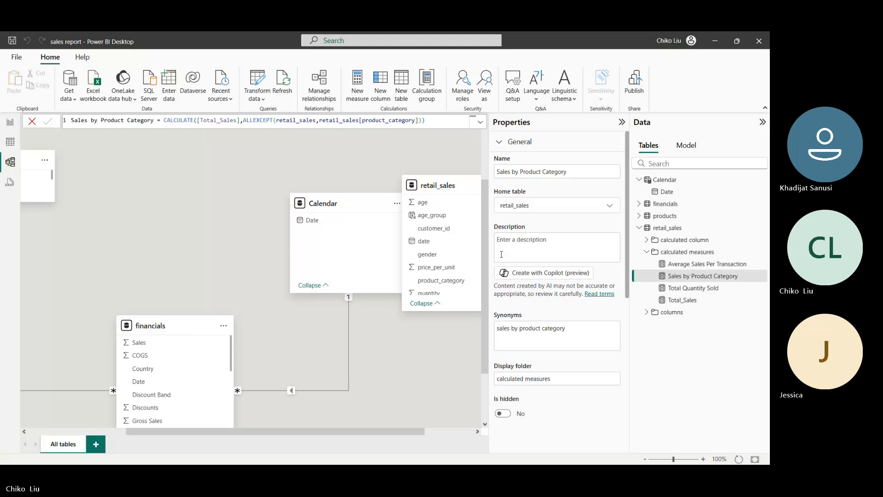
# Step: Read the Sales by Gender formula under Advanced Measures in the lab PDF, and return to Power BI Desktop
pyautogui.moveTo(239, 445)
pyautogui.click(362, 453)
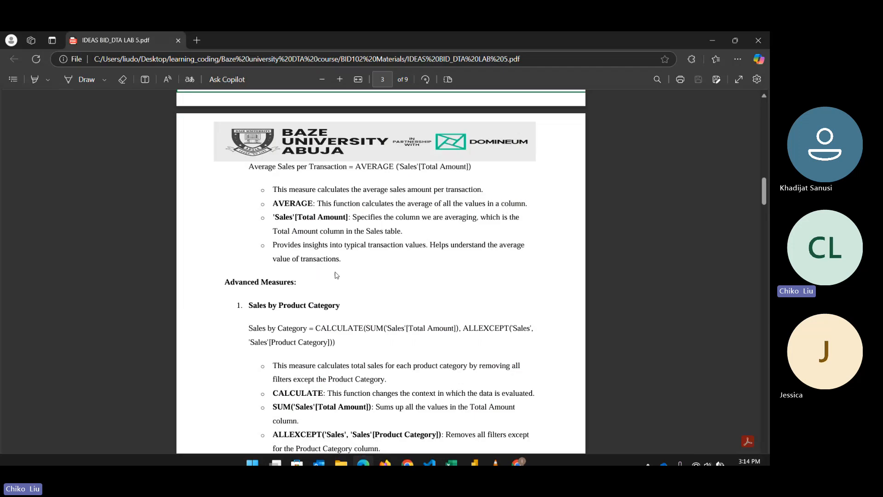
pyautogui.scroll(-1, 338, 278)
pyautogui.scroll(-5, 339, 278)
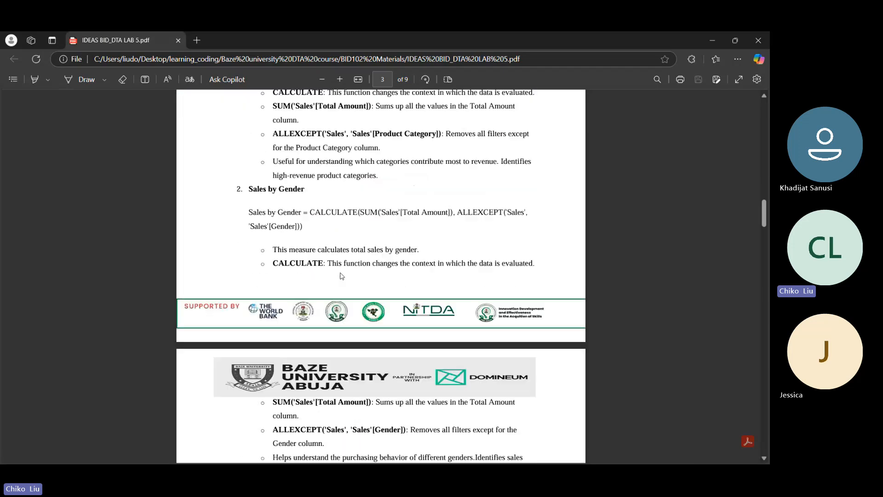
pyautogui.scroll(-4, 288, 187)
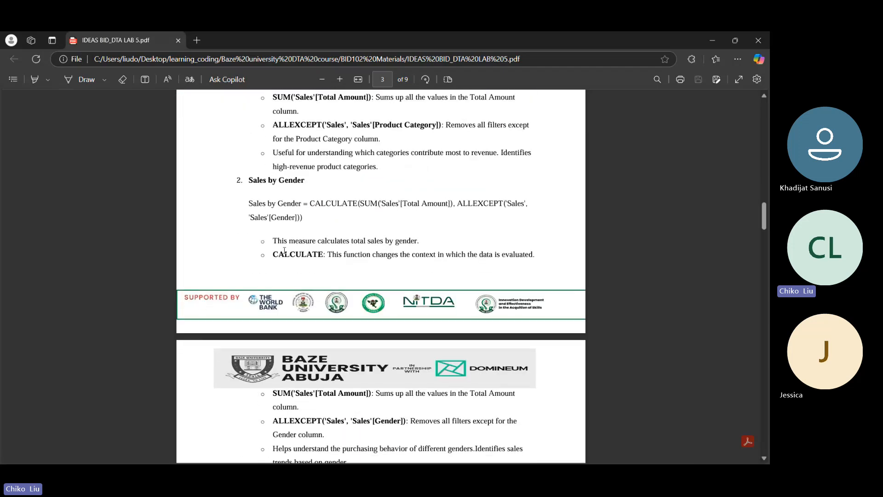
pyautogui.scroll(-1, 284, 251)
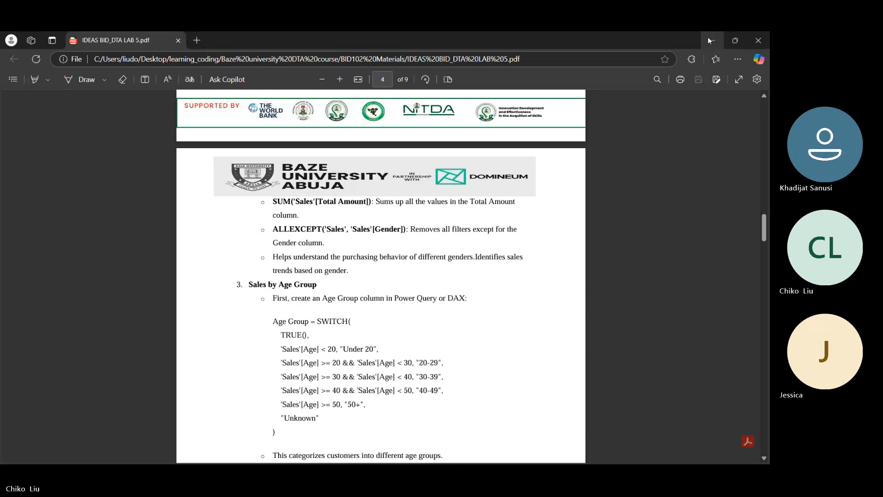
pyautogui.click(708, 39)
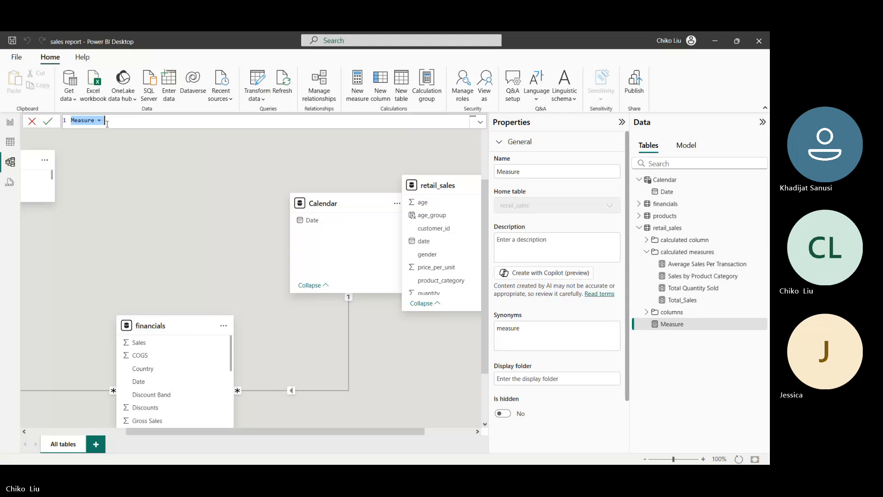
# Step: Name the new retail_sales measure Sales by Gender and start its formula with CALCULATE on the [Total_Sales] measure
pyautogui.write('Sales by ')
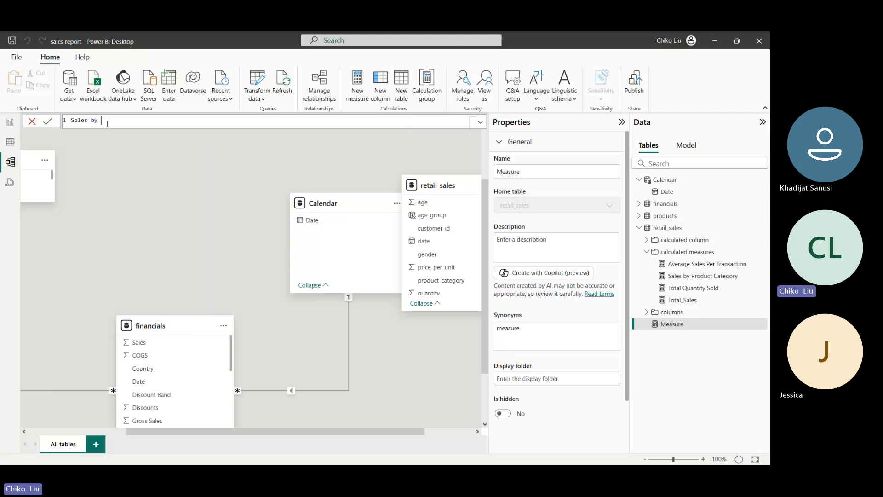
pyautogui.write('Gender = Cal')
pyautogui.press('Tab')
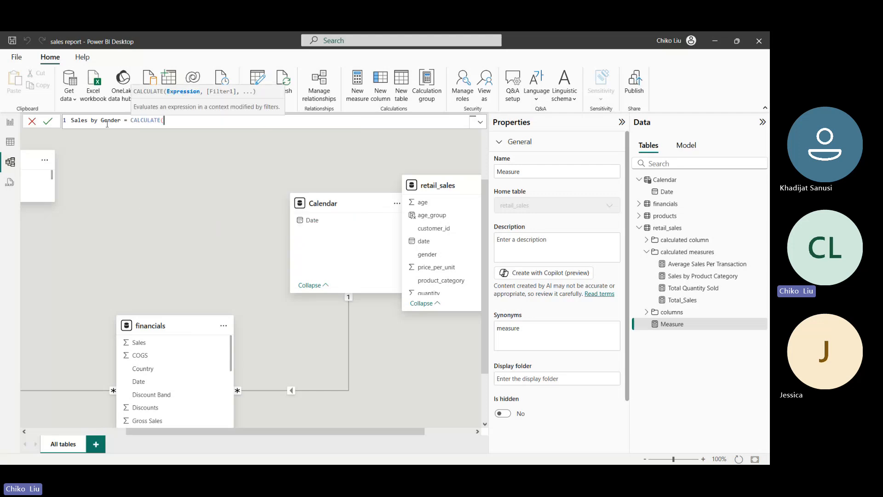
pyautogui.write('tot')
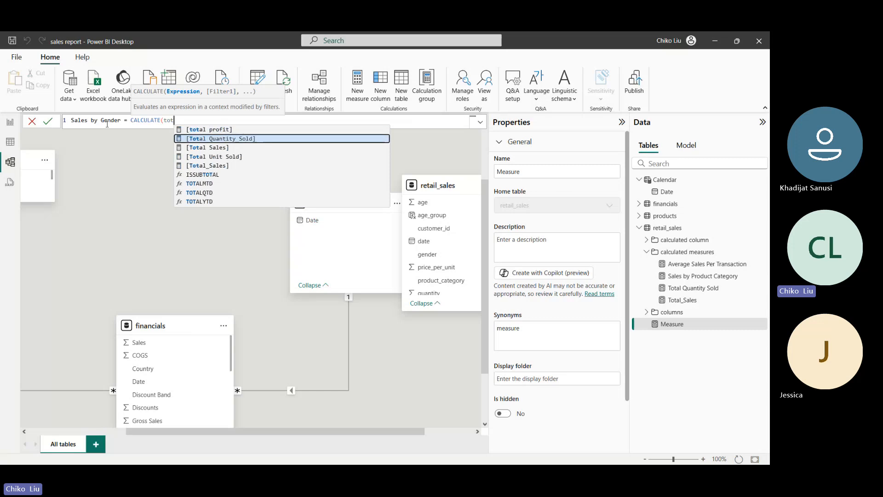
pyautogui.press('Down')
pyautogui.press('Down')
pyautogui.press('Down')
pyautogui.press('Tab')
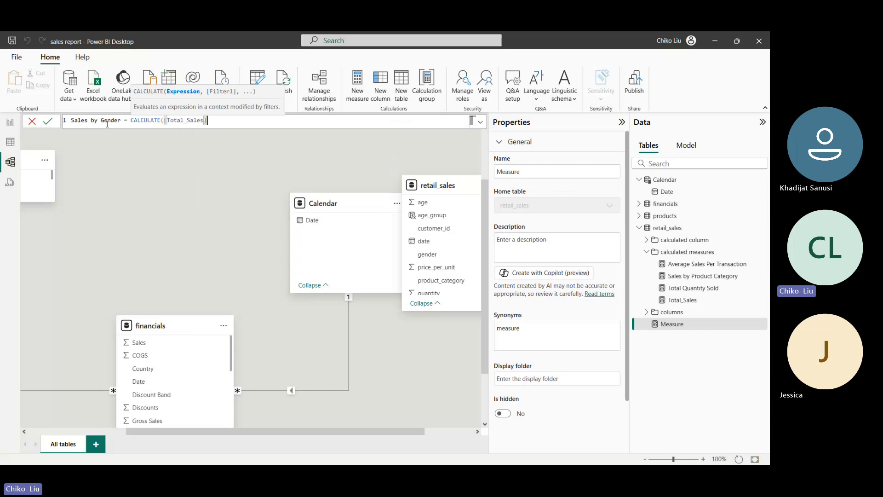
# Step: Add an ALLEXCEPT filter on the retail_sales table to the Sales by Gender formula
pyautogui.write(',Allex')
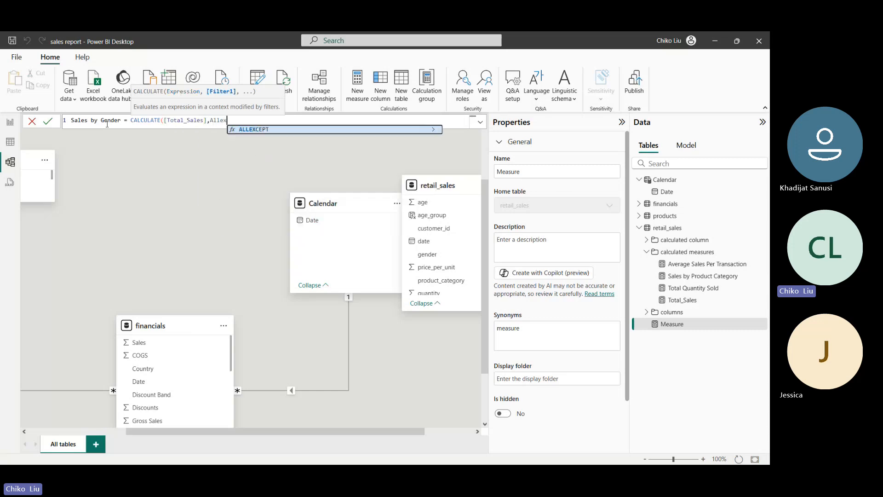
pyautogui.press('Tab')
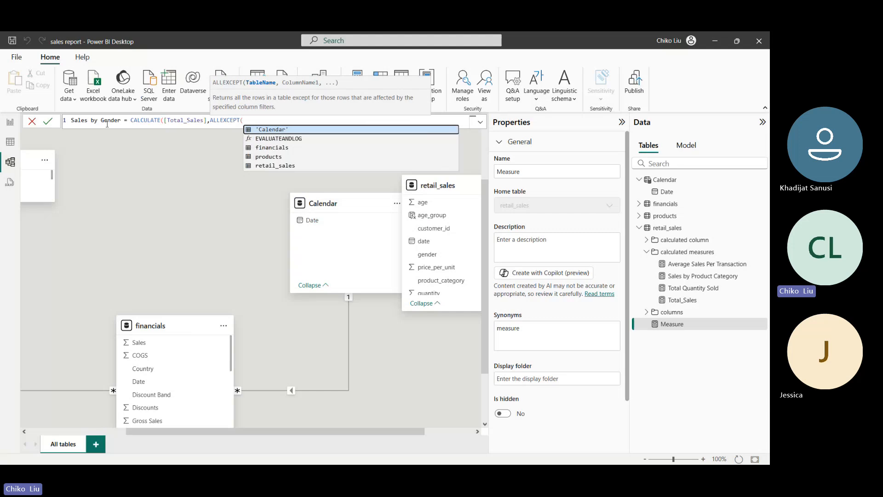
pyautogui.press('Down')
pyautogui.press('Down')
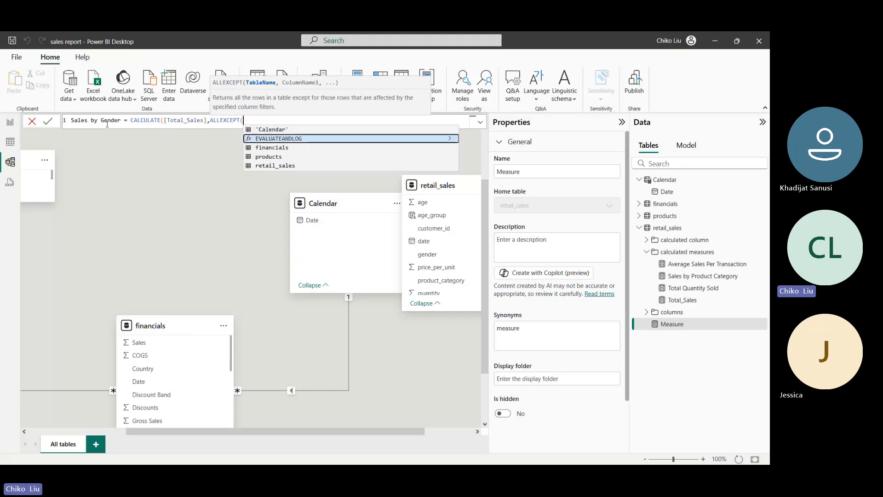
pyautogui.press('Down')
pyautogui.press('Down')
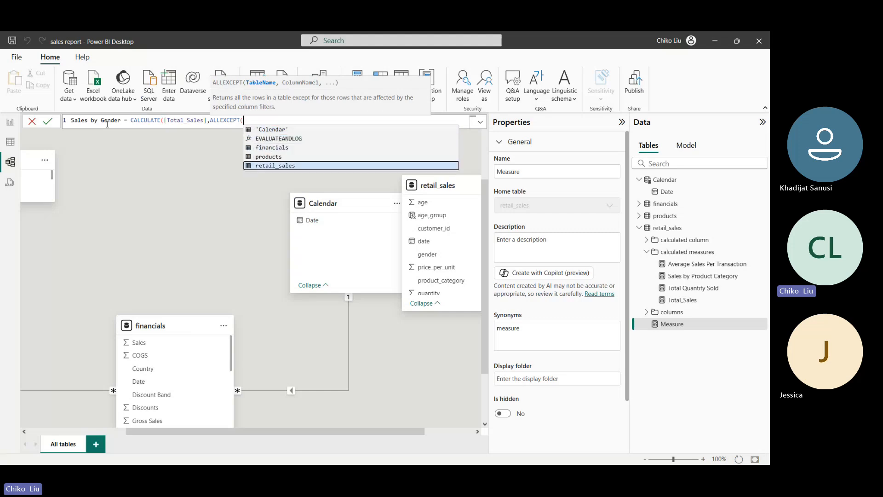
pyautogui.press('Tab')
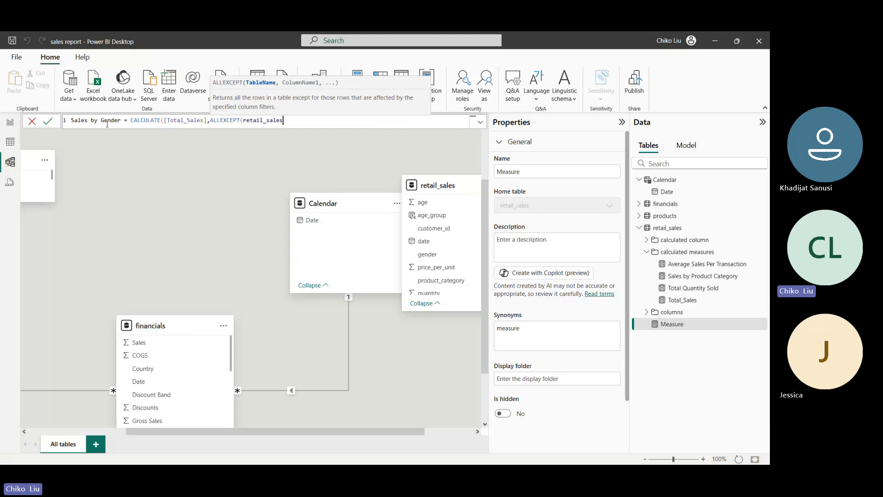
# Step: Complete the Sales by Gender formula with retail_sales[gender] as the ALLEXCEPT column and commit the measure
pyautogui.write(',ret')
pyautogui.press('Down')
pyautogui.press('Down')
pyautogui.press('Down')
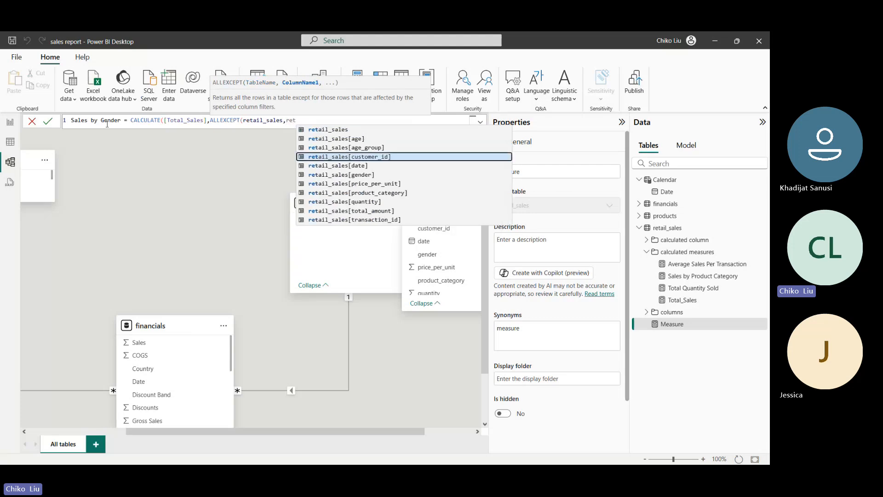
pyautogui.press('Down')
pyautogui.press('Down')
pyautogui.press('Tab')
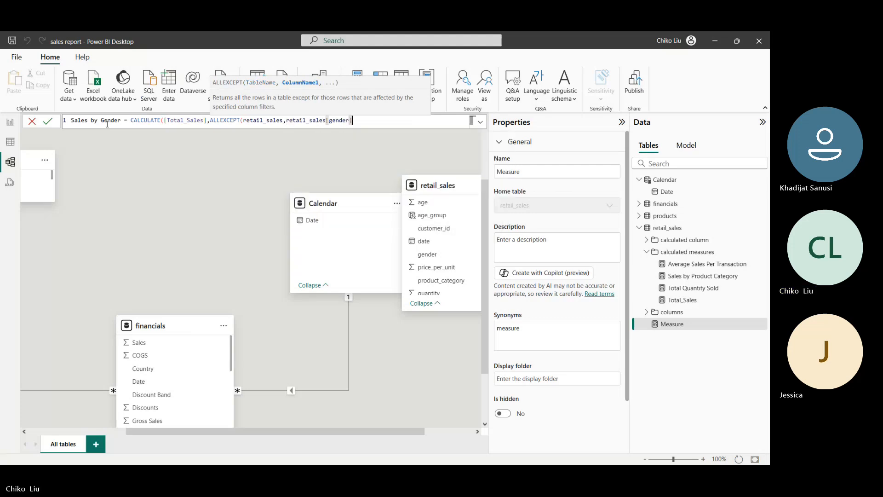
pyautogui.press('Return')
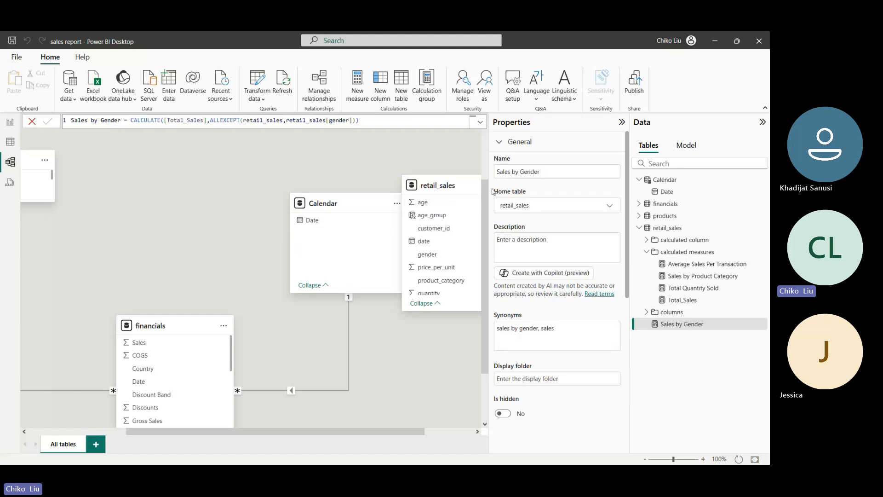
# Step: Set the display folder of Sales by Gender to calculated measures
pyautogui.click(517, 378)
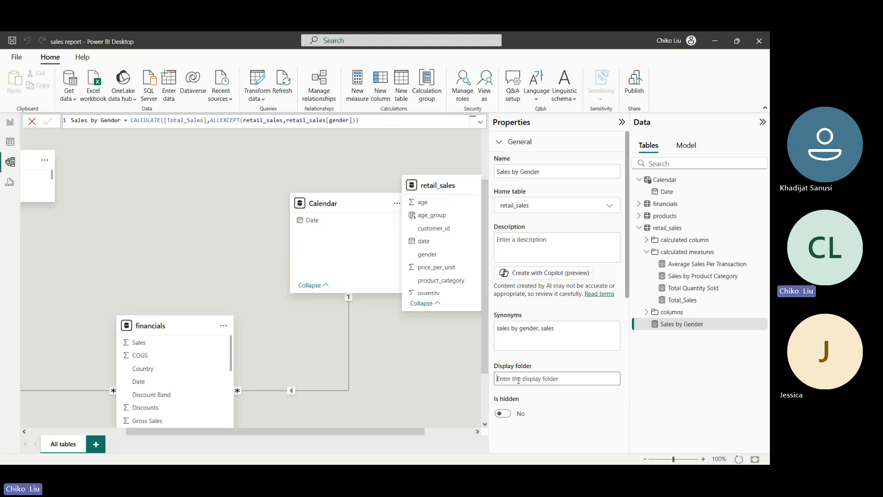
pyautogui.write('calculated measures')
pyautogui.press('Return')
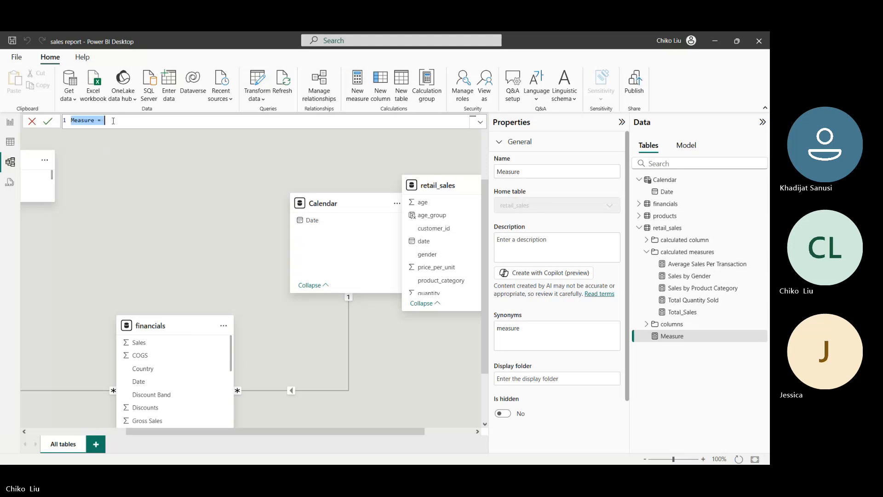
# Step: Check the lab PDF, then name a new retail_sales measure Sales by Age group and start its formula with CALCULATE on [Total Sales]
pyautogui.hotkey('alt', 'Tab')
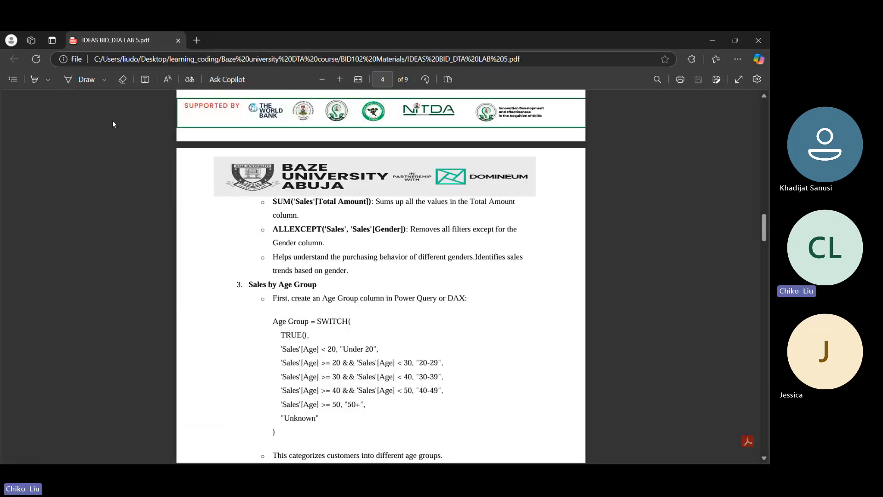
pyautogui.hotkey('alt', 'Tab')
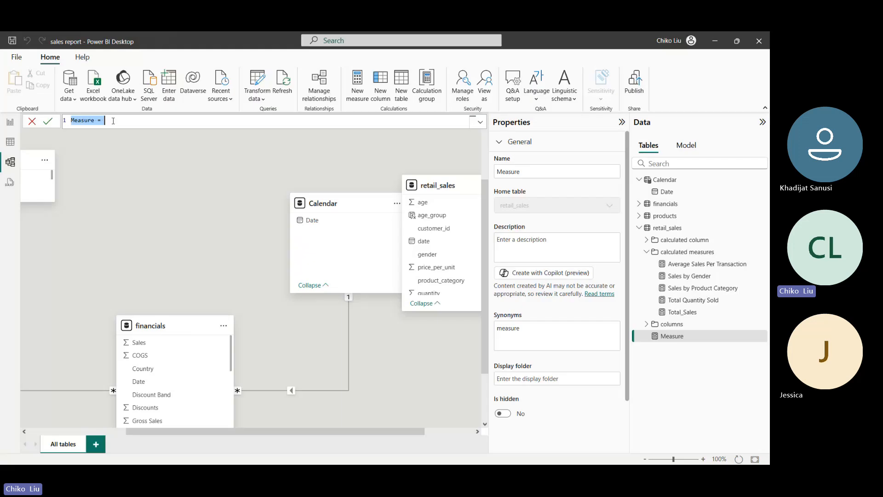
pyautogui.write('Sales by Age group')
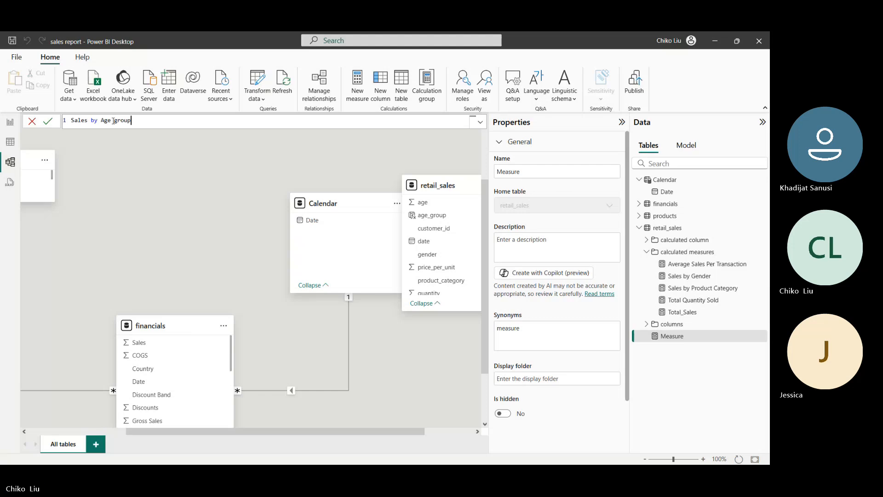
pyautogui.write(' =')
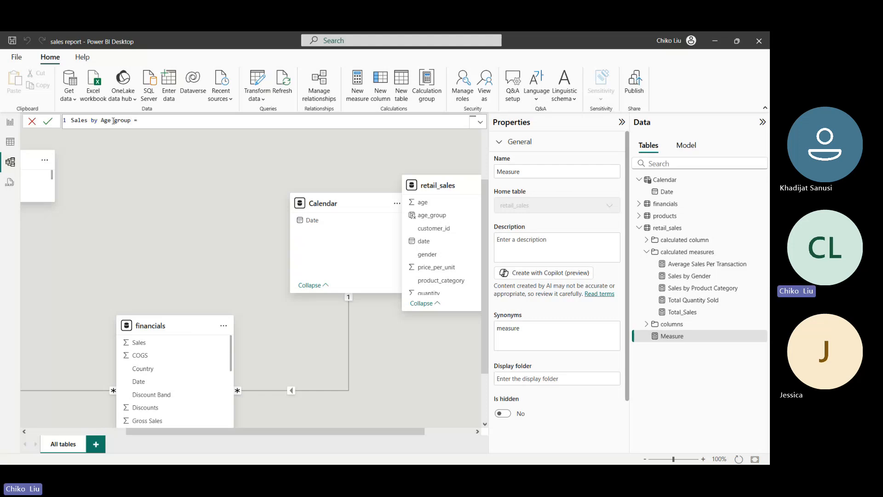
pyautogui.write(' CALCULATE(')
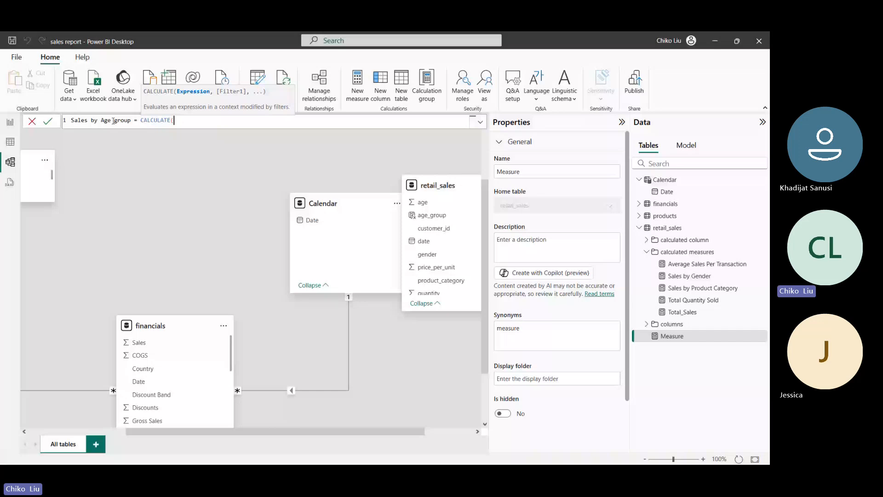
pyautogui.write('[Total Sales],')
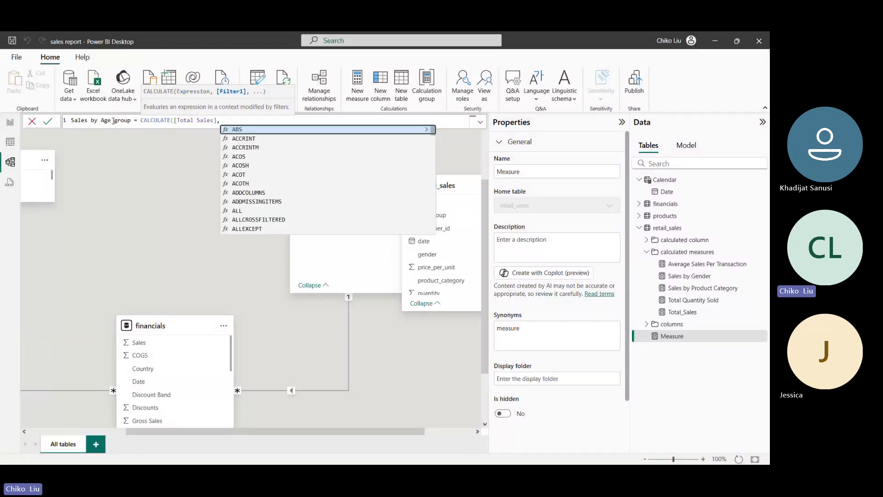
# Step: Add an ALLEXCEPT filter on the retail_sales table to the Sales by Age group formula
pyautogui.write('all')
pyautogui.press('Down')
pyautogui.press('Down')
pyautogui.press('Tab')
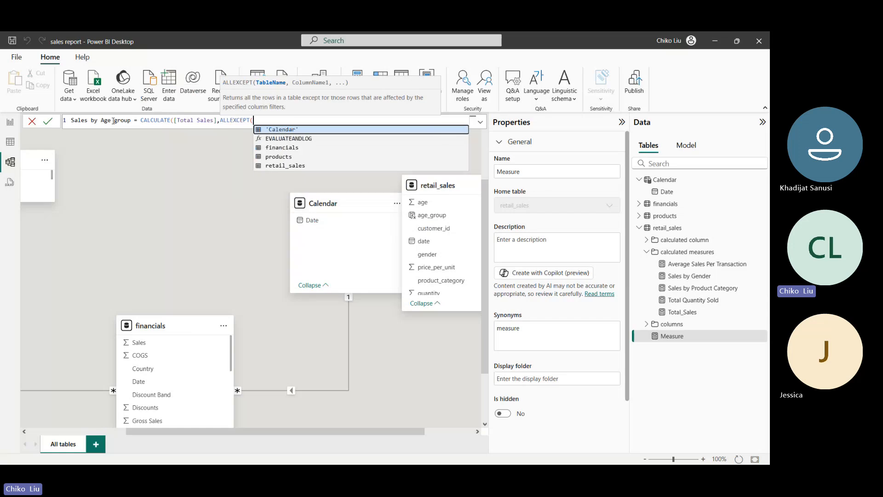
pyautogui.write('r')
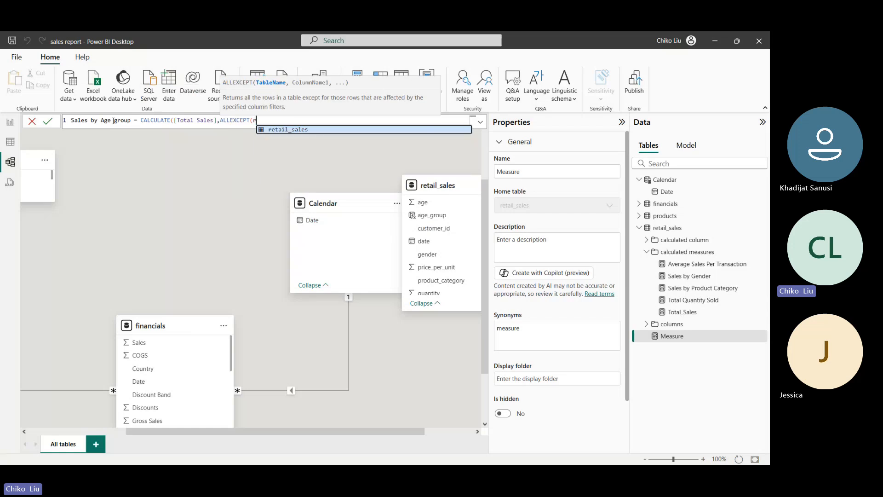
pyautogui.press('Tab')
pyautogui.write(',')
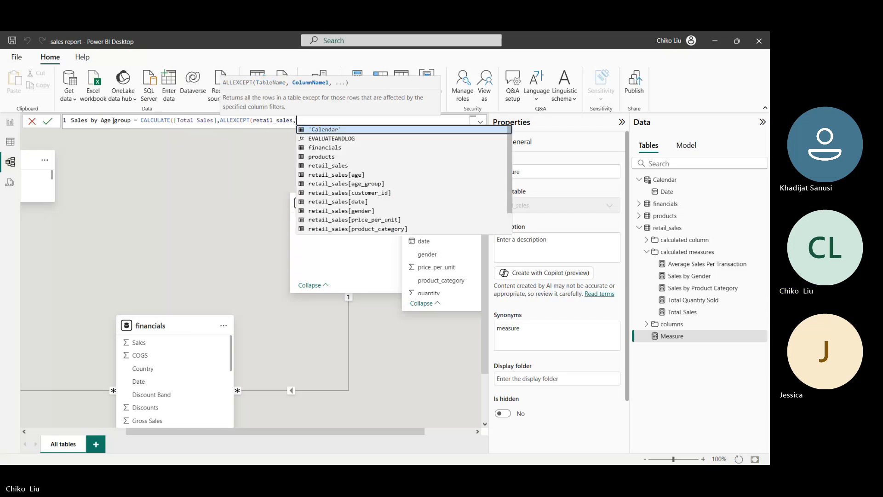
# Step: Finish the Sales by Age group formula with retail_sales[age_group] and set the measure's display folder to calculated measures
pyautogui.press('Down')
pyautogui.press('Down')
pyautogui.press('Down')
pyautogui.press('Down')
pyautogui.press('Down')
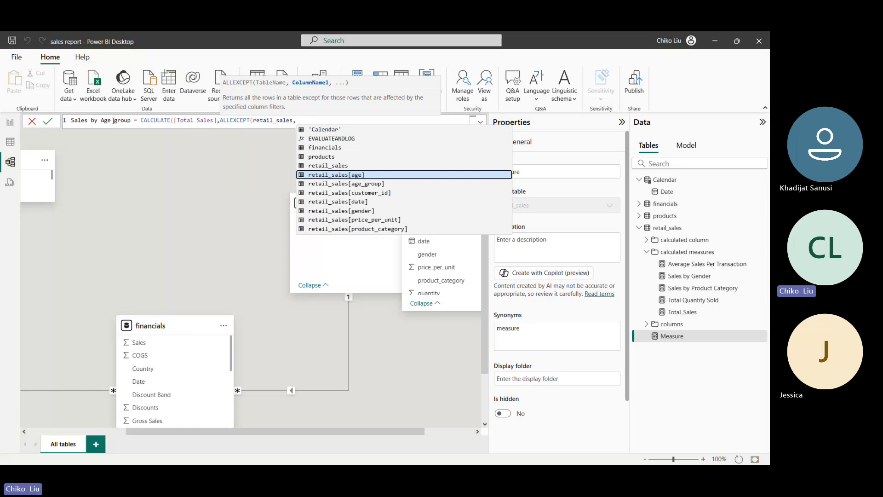
pyautogui.press('Down')
pyautogui.press('Tab')
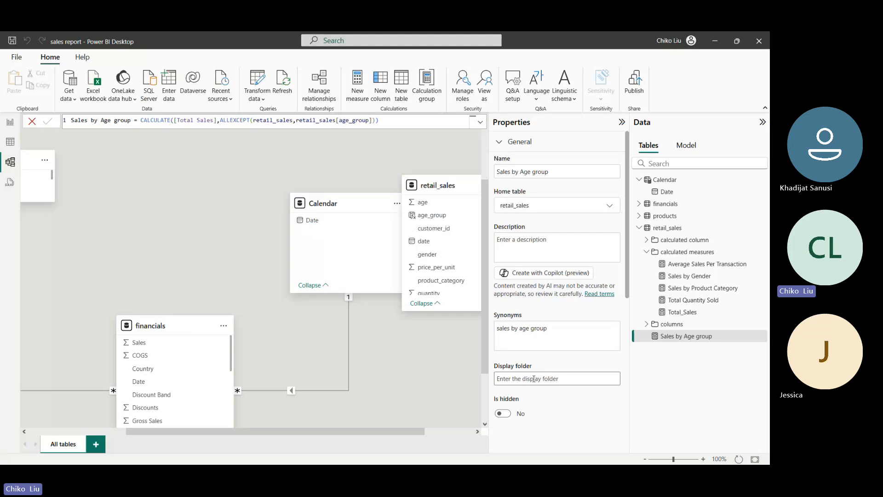
pyautogui.write('calcul')
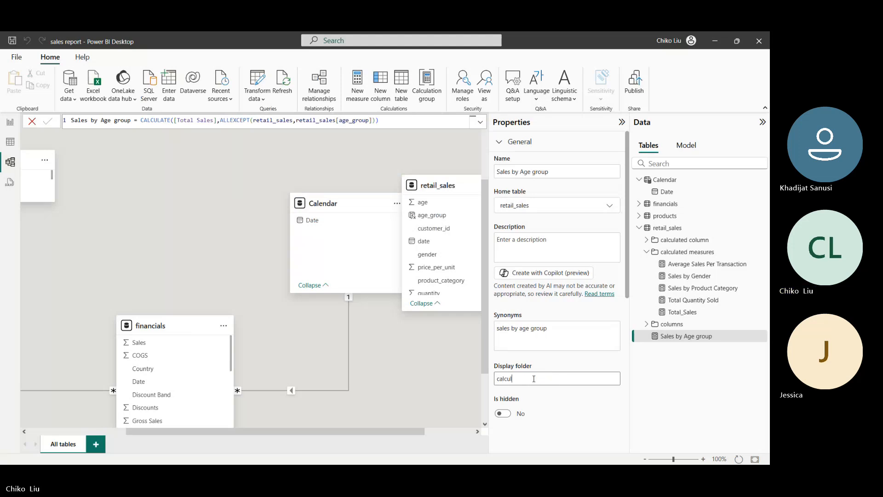
pyautogui.write('ated measures')
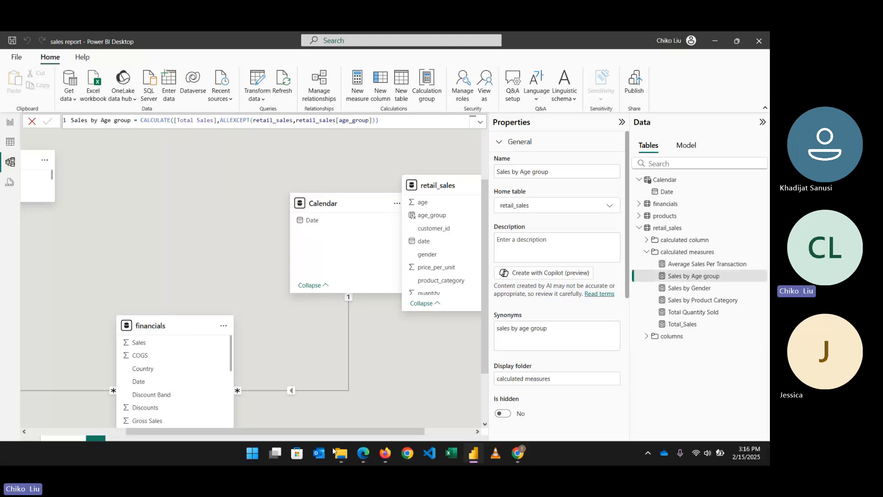
# Step: Read the Customer Lifetime Value and Profit Margin formulas in the lab PDF, and return to Power BI Desktop
pyautogui.click(363, 453)
pyautogui.scroll(-7, 362, 331)
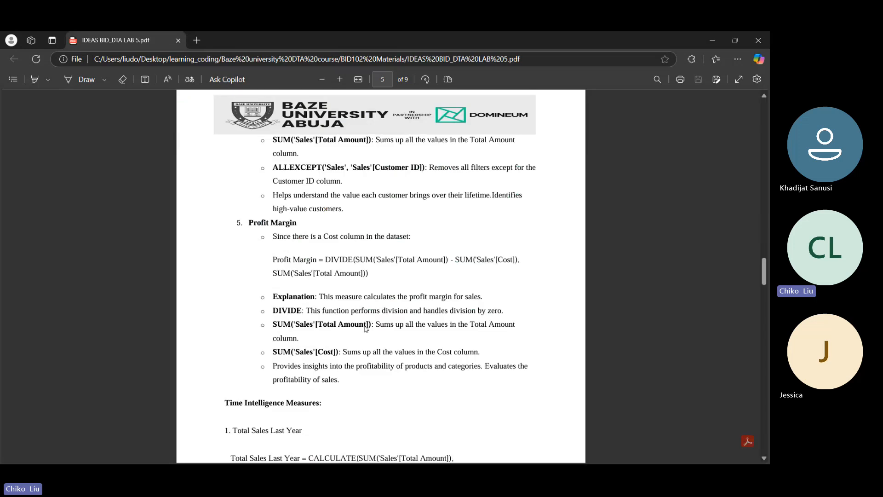
pyautogui.scroll(10, 364, 330)
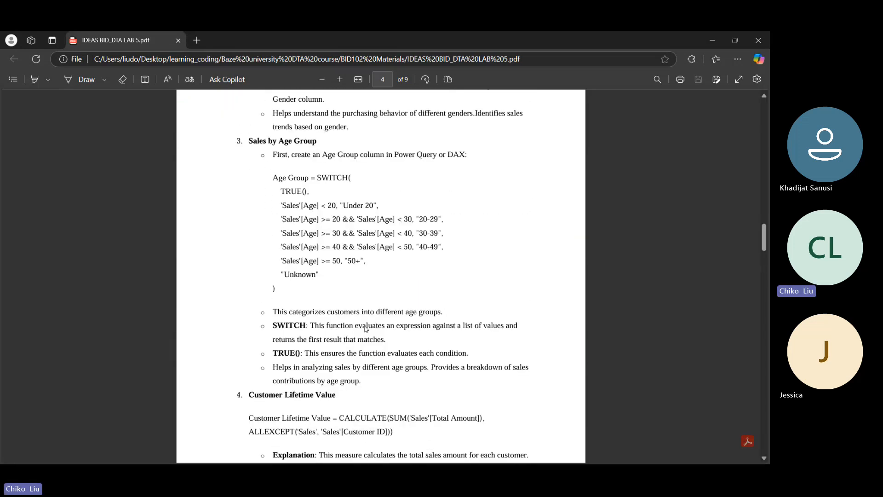
pyautogui.scroll(-1, 366, 329)
pyautogui.scroll(-1, 366, 328)
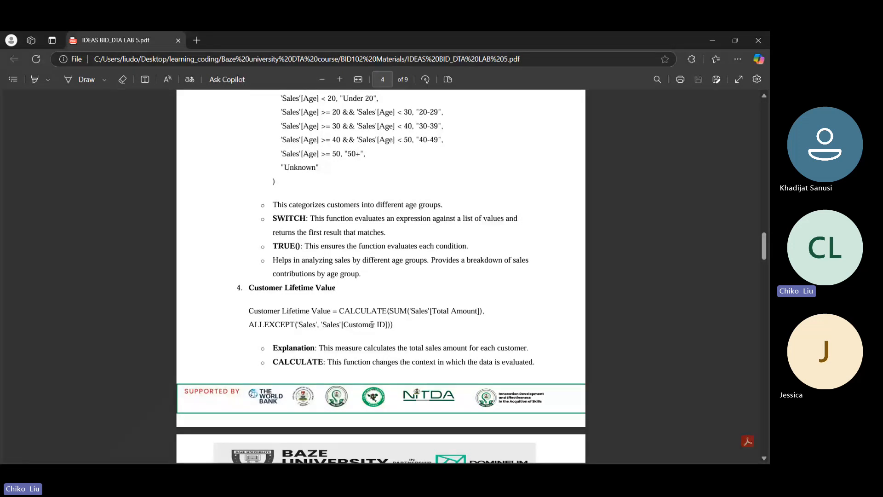
pyautogui.scroll(-3, 391, 349)
pyautogui.moveTo(394, 454)
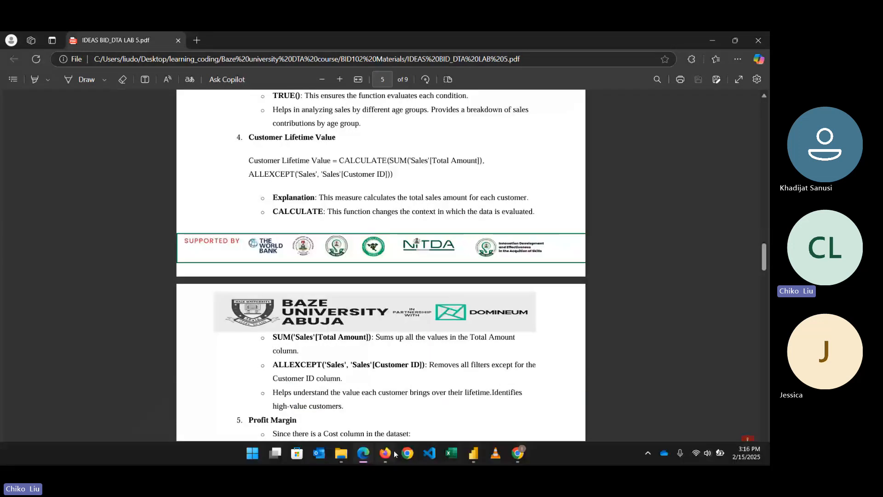
pyautogui.scroll(-2, 382, 404)
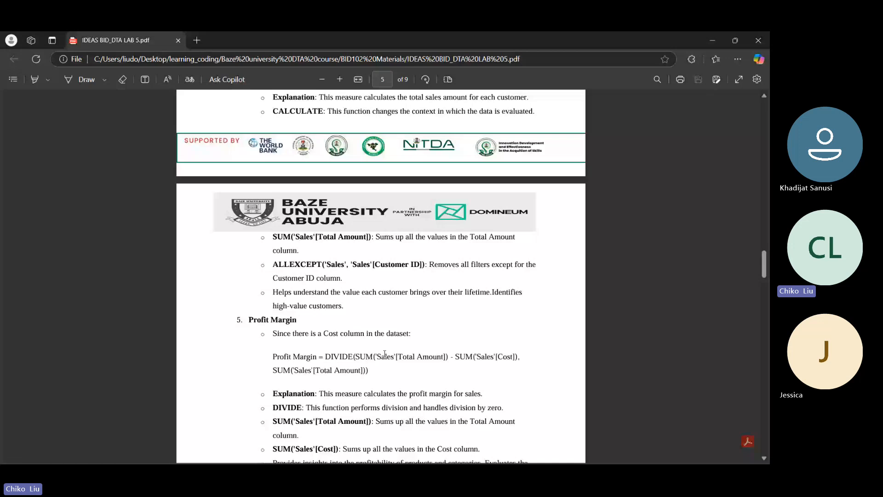
pyautogui.moveTo(437, 453)
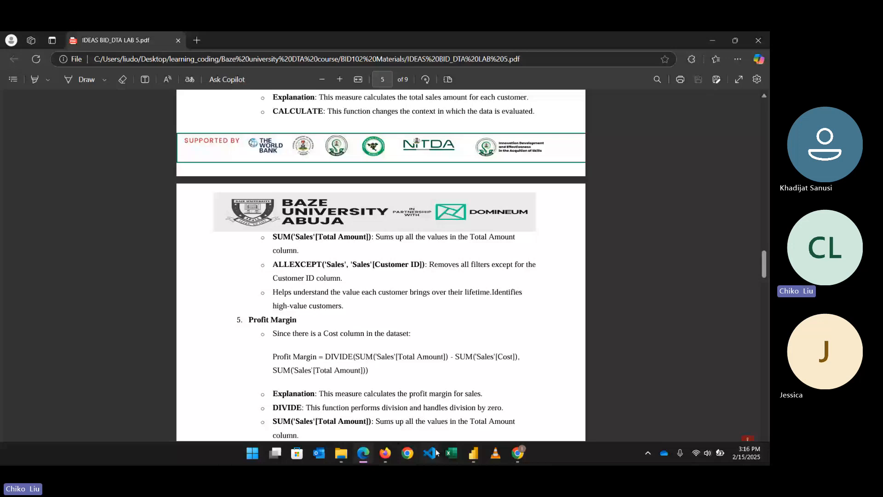
pyautogui.click(474, 453)
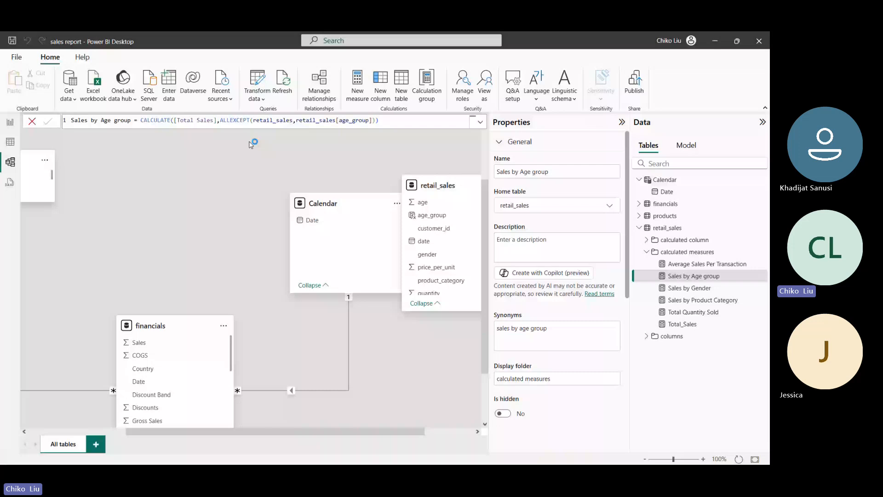
# Step: Name a new retail_sales measure customer lifetime value and start its formula with CALCULATE on the [Total_Sales] measure
pyautogui.write('customer ')
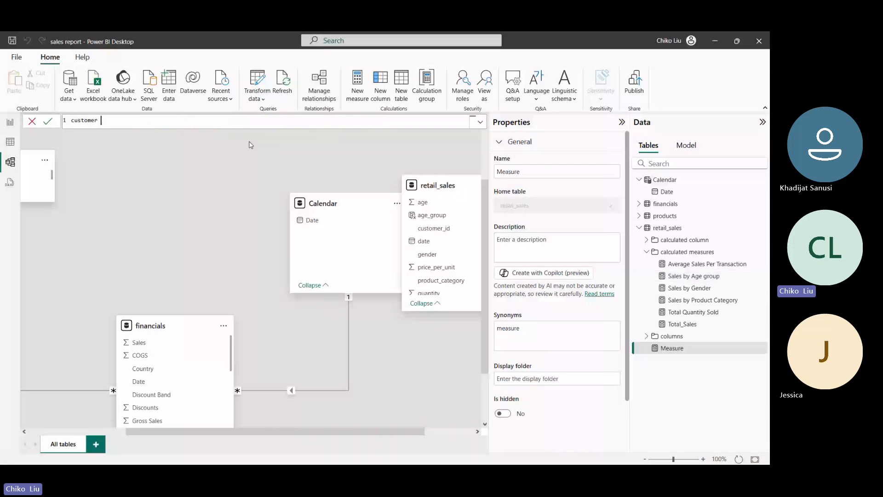
pyautogui.write('lifetime value = CALCULATE(TOTAL')
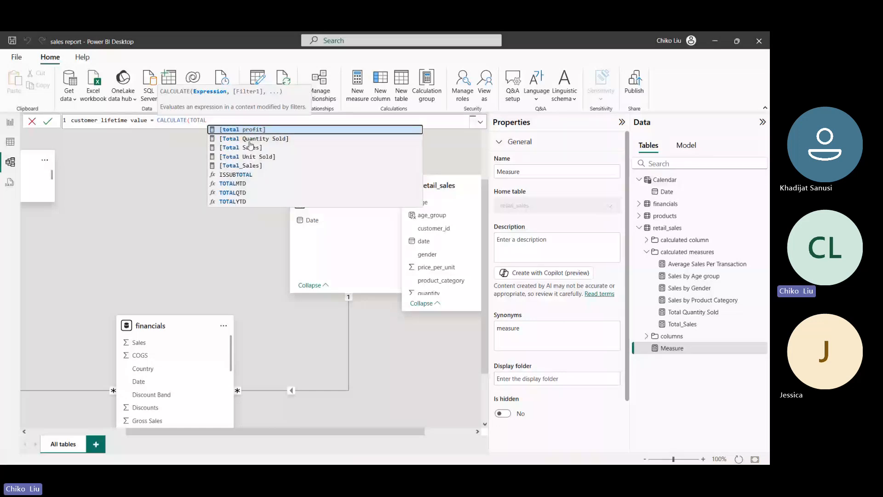
pyautogui.press('Down')
pyautogui.press('Down')
pyautogui.press('Down')
pyautogui.press('Down')
pyautogui.press('Tab')
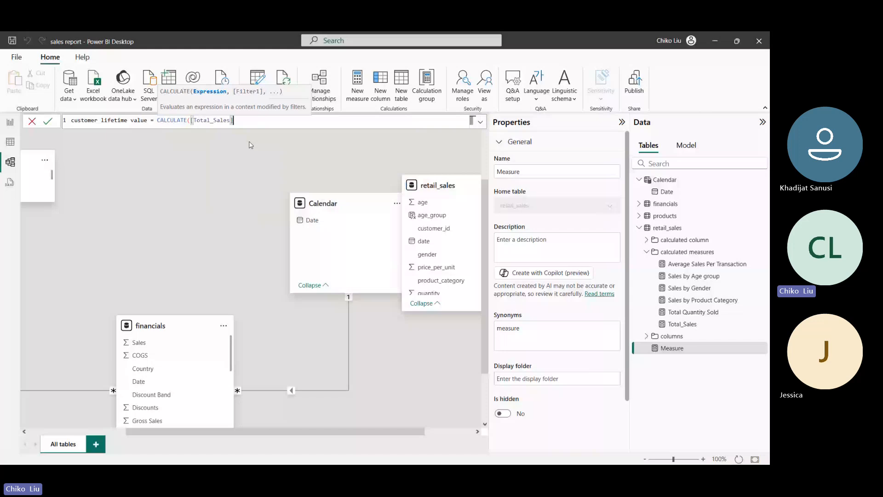
# Step: Add an ALLEXCEPT filter on retail_sales with retail_sales[customer_id] to customer lifetime value and commit the measure
pyautogui.write(',ALL')
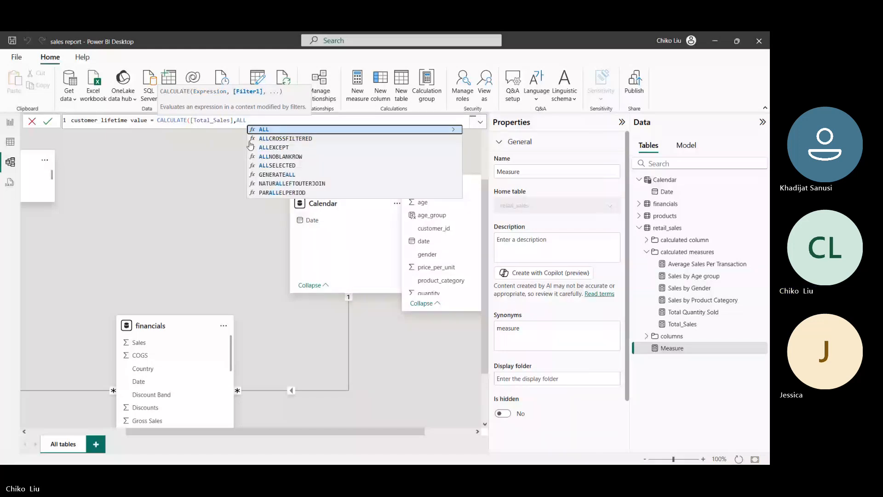
pyautogui.click(251, 146)
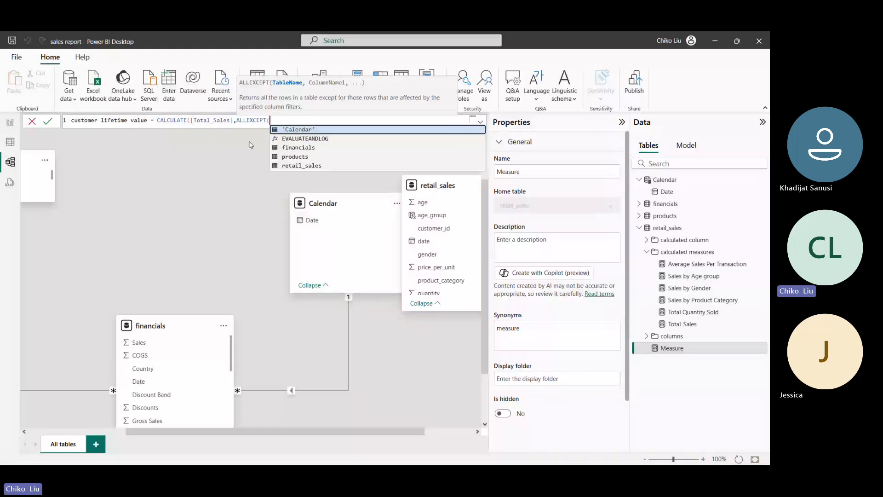
pyautogui.write('retail_sales')
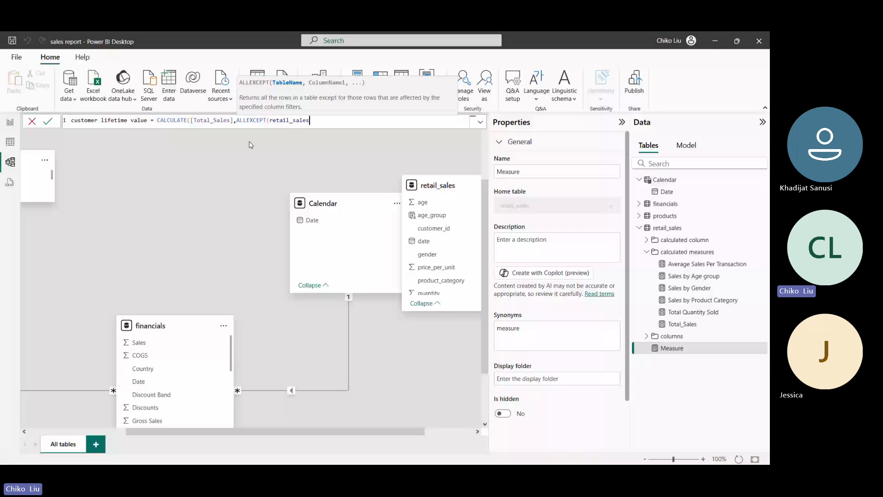
pyautogui.write(',RET')
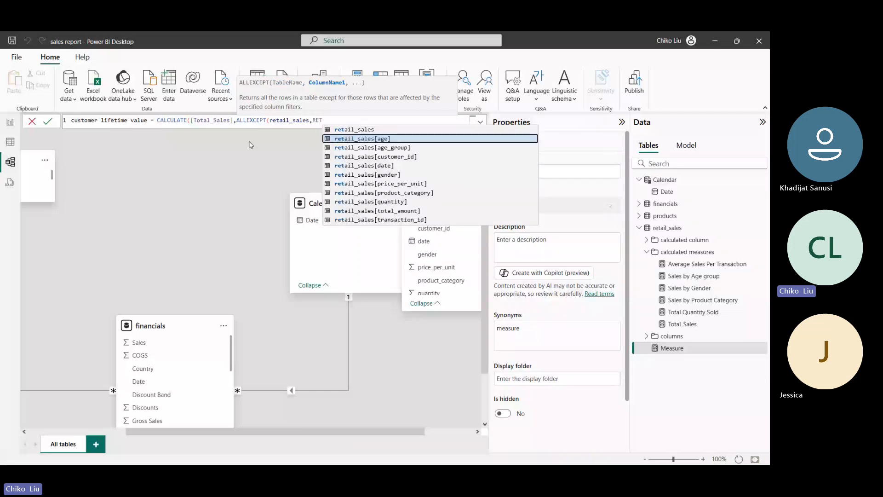
pyautogui.press('Down')
pyautogui.press('Down')
pyautogui.press('Tab')
pyautogui.press('Return')
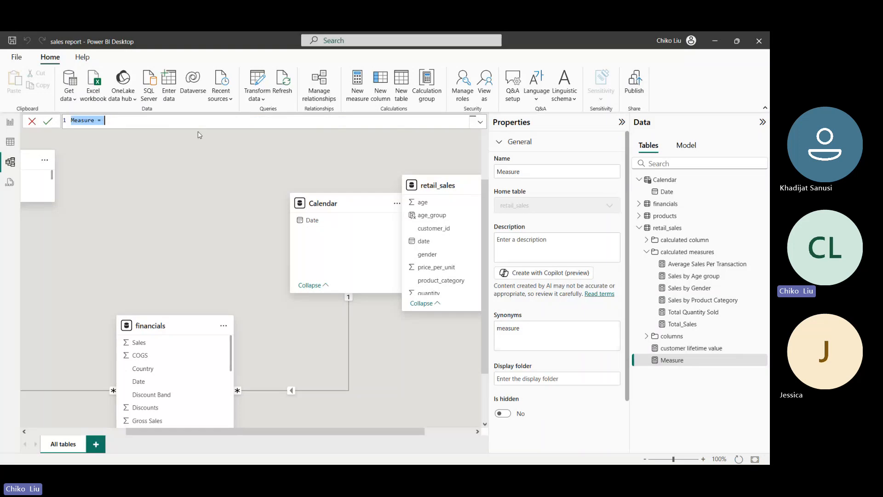
pyautogui.write('PROFIT')
pyautogui.press('BackSpace')
pyautogui.press('BackSpace')
pyautogui.press('BackSpace')
pyautogui.press('BackSpace')
pyautogui.press('BackSpace')
pyautogui.write('rofit')
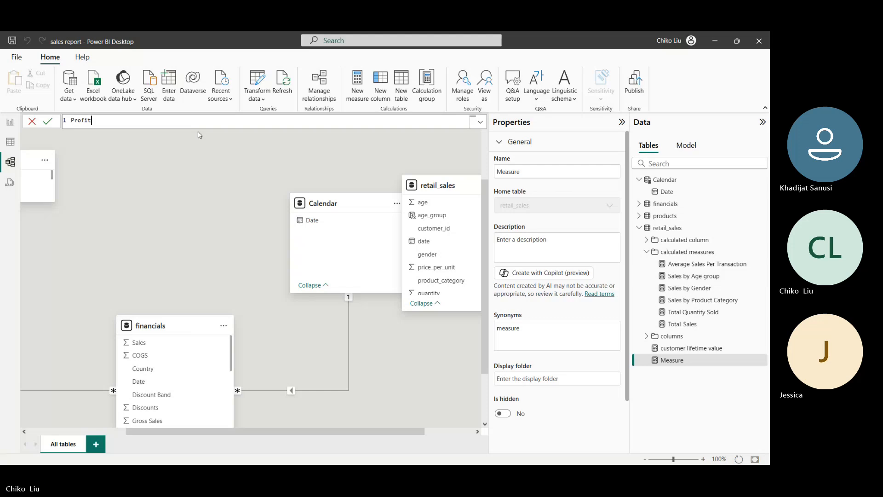
pyautogui.write('_ma')
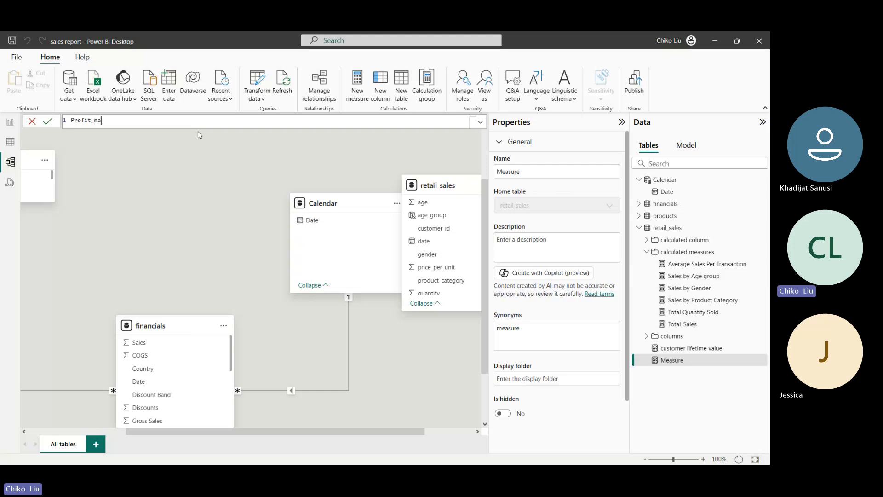
pyautogui.write('rgin = CALCULATE(')
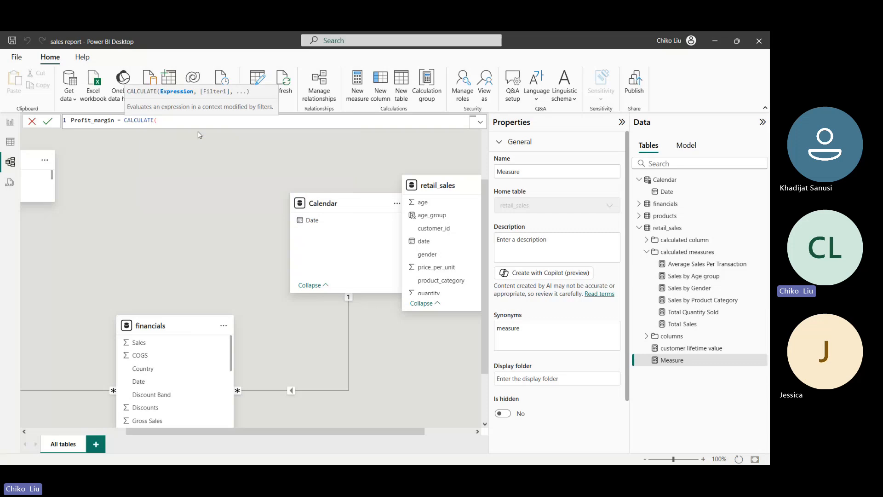
pyautogui.write('(')
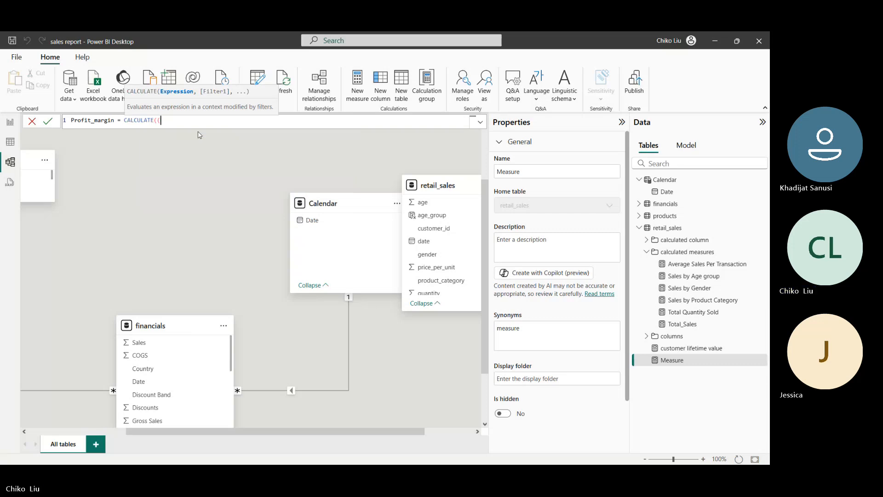
pyautogui.write('tot')
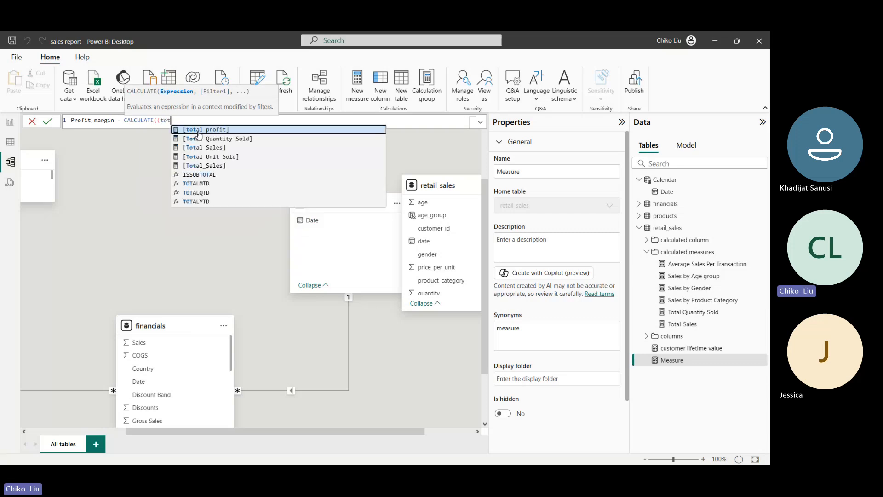
pyautogui.press('Down')
pyautogui.press('Down')
pyautogui.press('Down')
pyautogui.press('Down')
pyautogui.press('Tab')
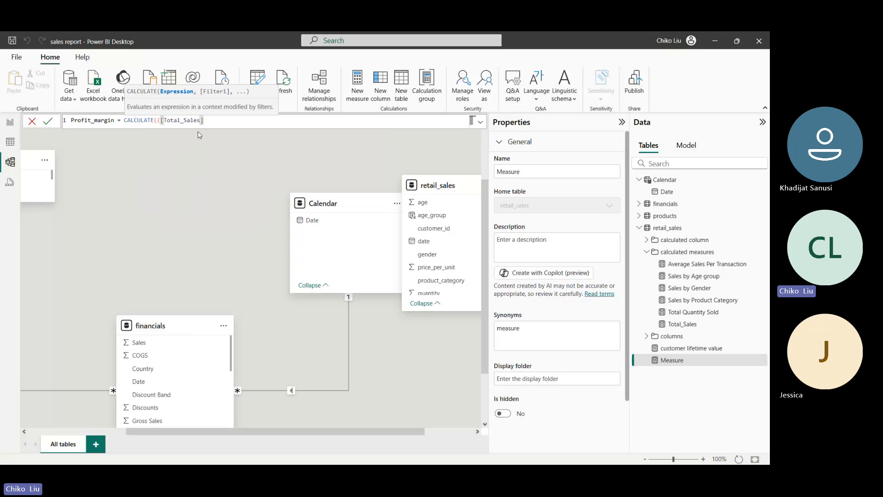
pyautogui.write('-SUM')
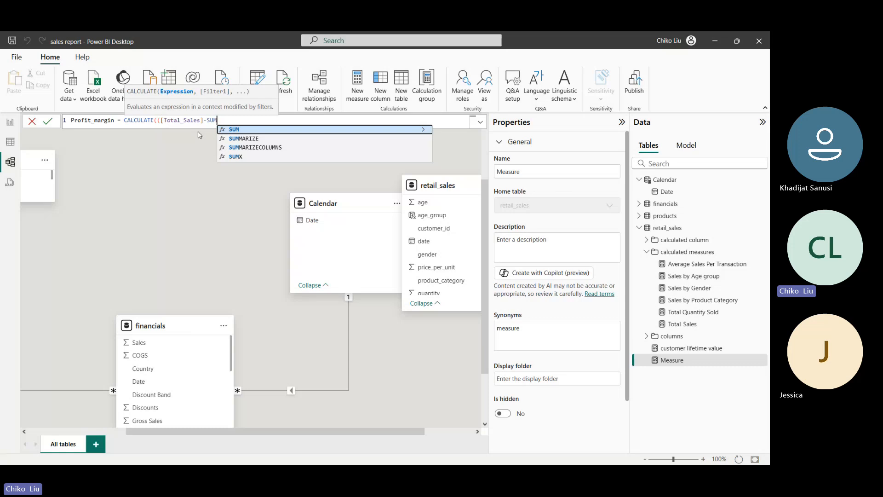
pyautogui.hotkey('alt', 'Tab')
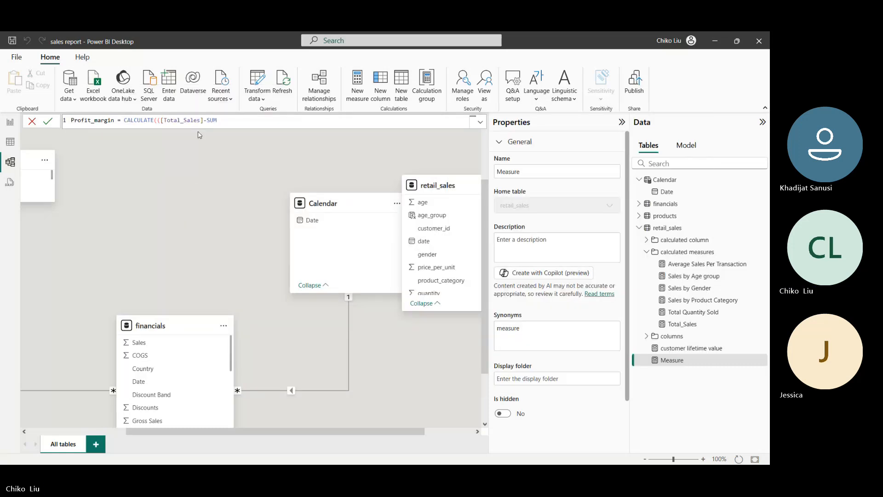
pyautogui.click(648, 339)
pyautogui.click(517, 273)
# Step: Compare the retail_sales columns with the Profit Margin formula in the lab PDF, and return to Power BI Desktop
pyautogui.click(646, 337)
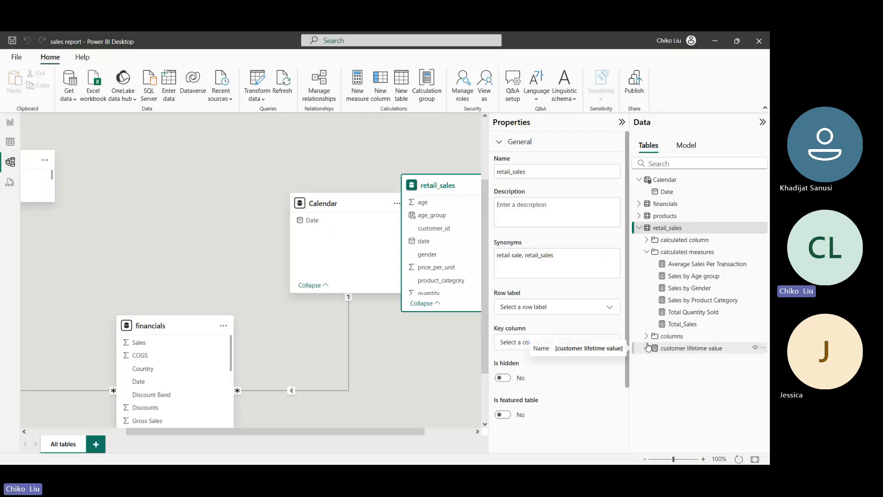
pyautogui.click(647, 337)
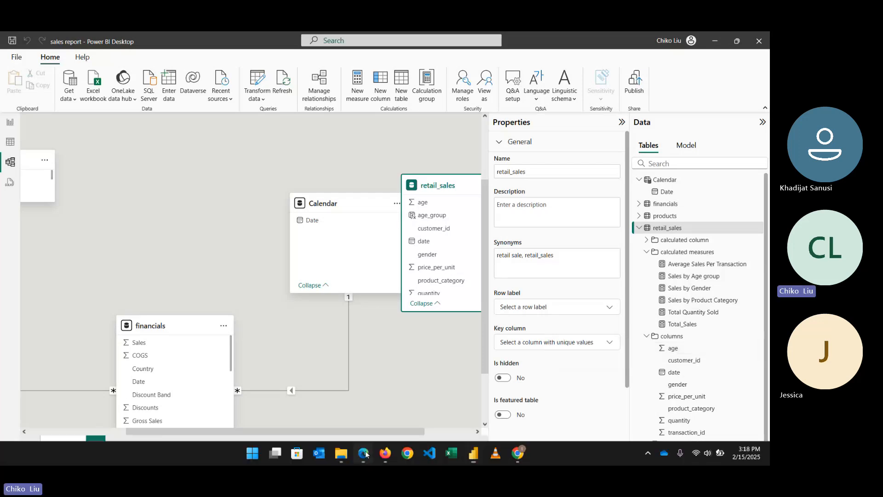
pyautogui.click(365, 453)
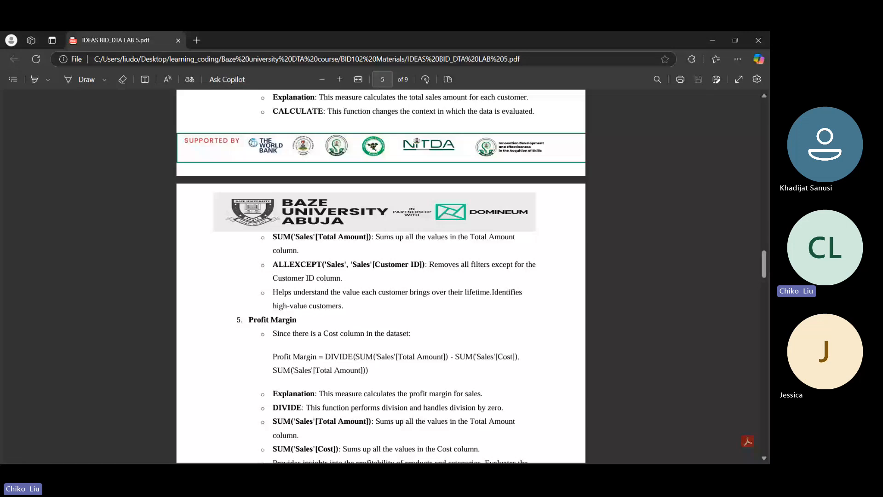
pyautogui.moveTo(473, 456)
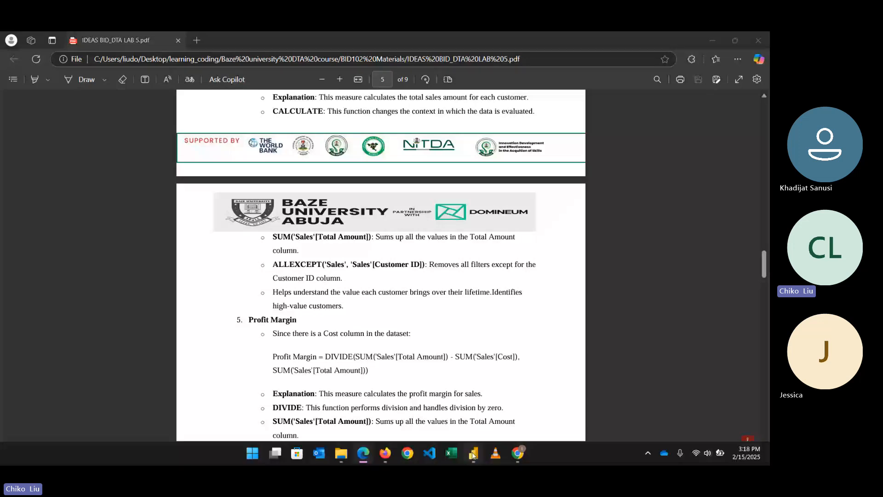
pyautogui.click(473, 455)
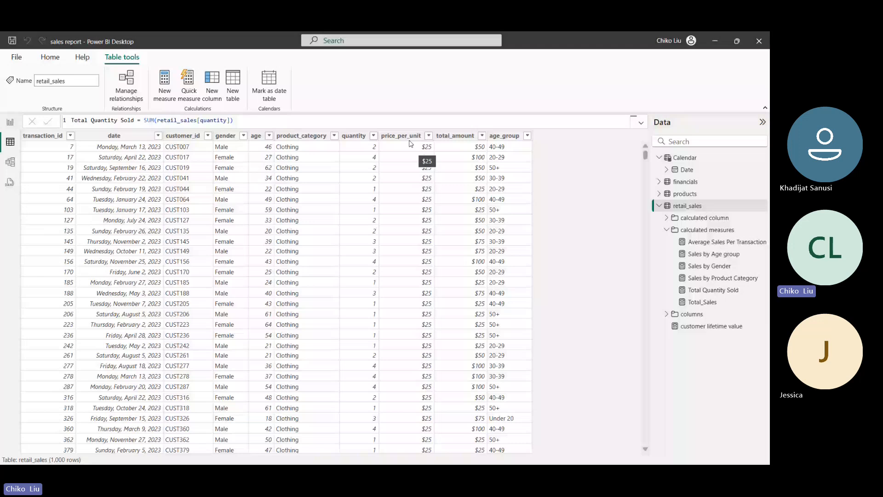
# Step: Add a calculated column named cost_per_unit to the retail_sales table and start its formula with retail_sales[price_per_unit]
pyautogui.click(403, 135)
pyautogui.click(213, 92)
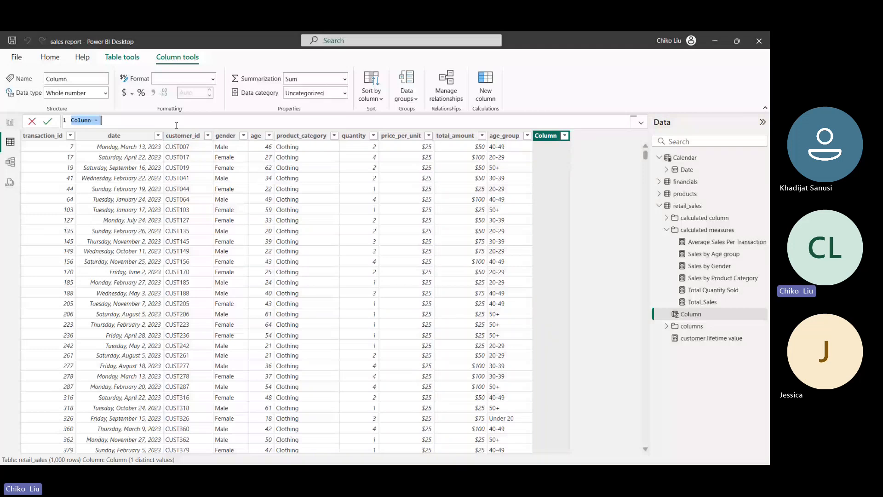
pyautogui.write('cost')
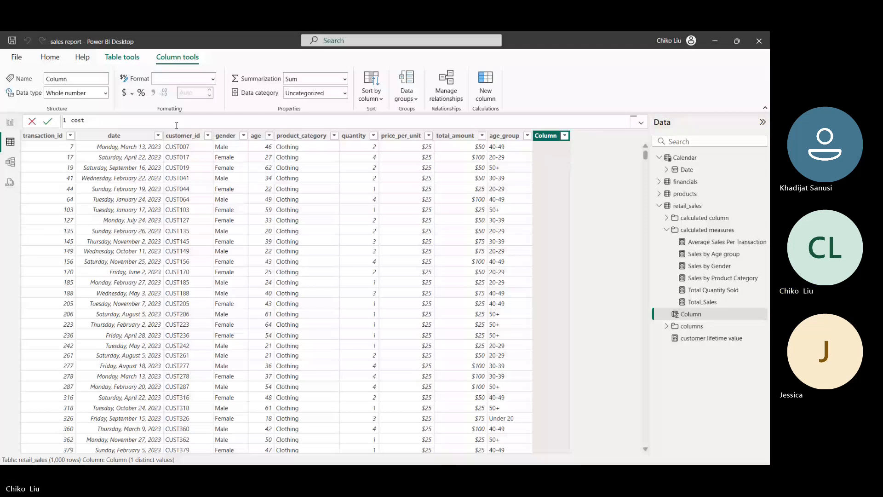
pyautogui.write('_per_unit = ')
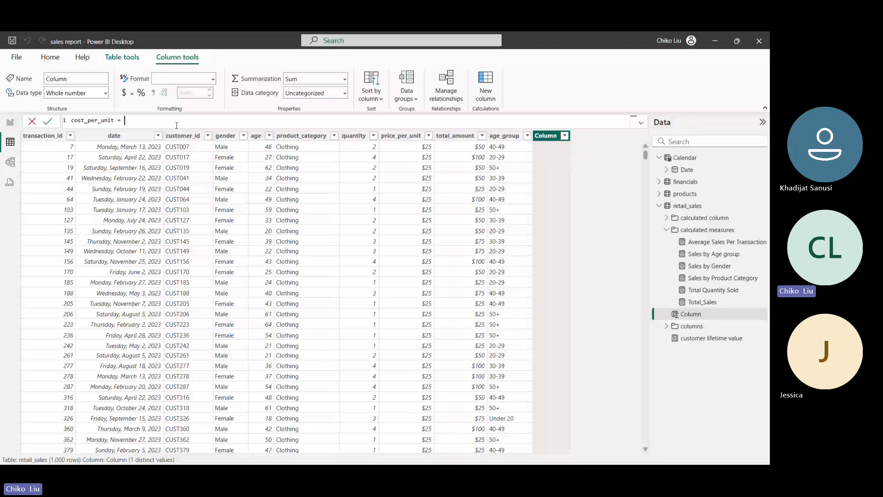
pyautogui.write('pr')
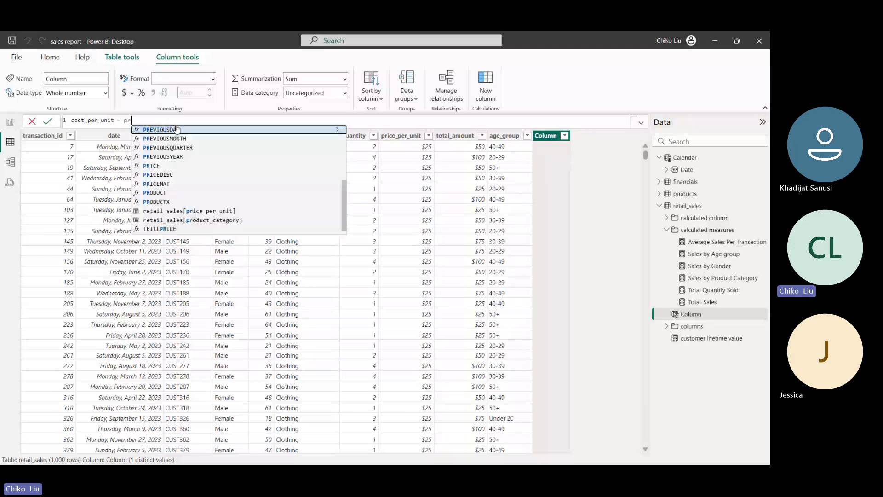
pyautogui.press('Down')
pyautogui.press('Down')
pyautogui.press('Down')
pyautogui.press('Down')
pyautogui.press('Down')
pyautogui.press('Down')
pyautogui.press('Down')
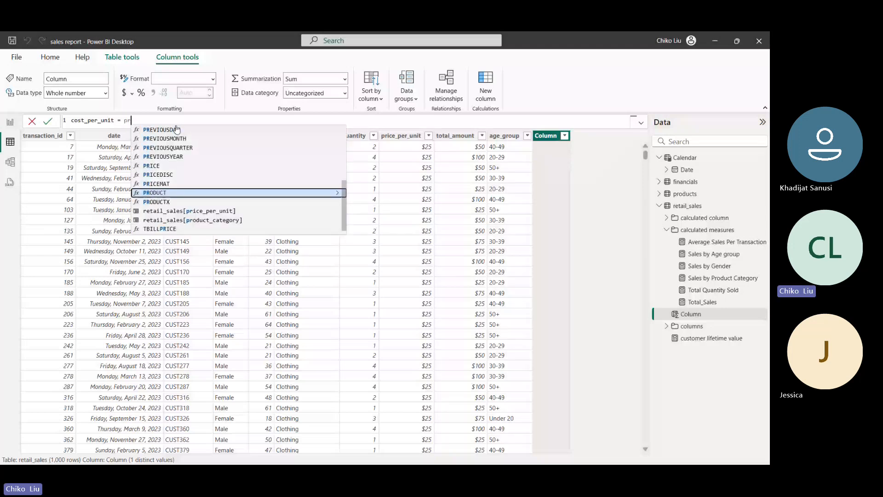
pyautogui.press('Down')
pyautogui.press('Down')
pyautogui.press('Tab')
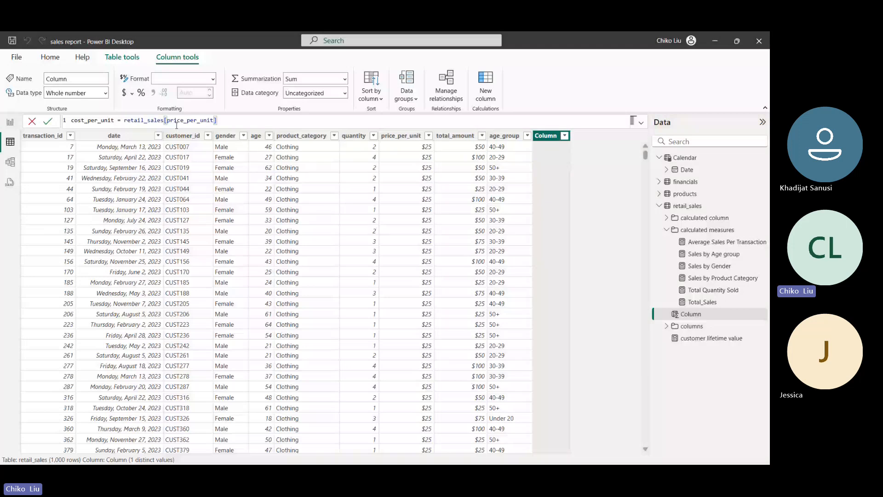
# Step: Multiply the price in the cost_per_unit formula by .75 and commit the column
pyautogui.write('*')
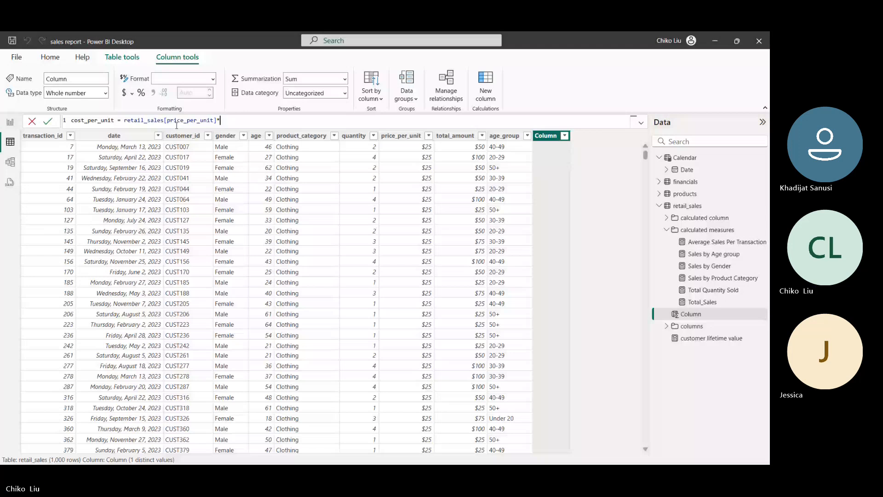
pyautogui.write('75%')
pyautogui.press('BackSpace')
pyautogui.press('BackSpace')
pyautogui.press('BackSpace')
pyautogui.write('.75')
pyautogui.click(48, 121)
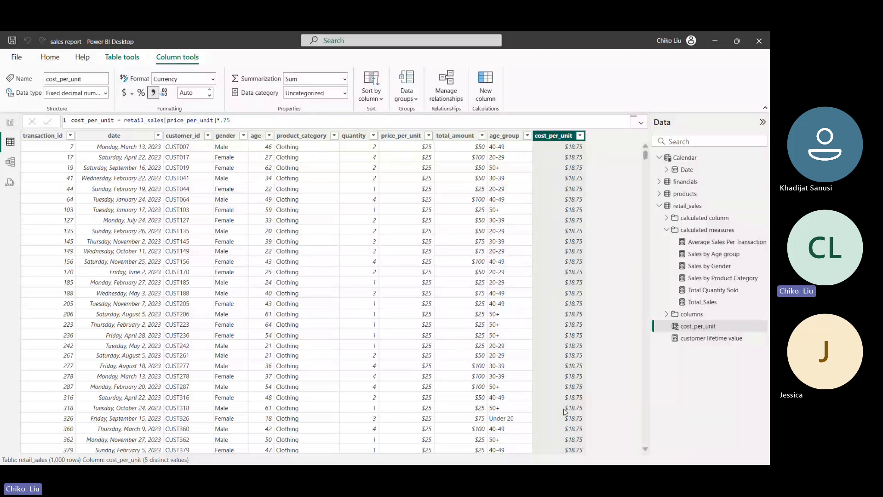
# Step: In the model view, set the display folder of the cost_per_unit column to calculated column
pyautogui.click(11, 163)
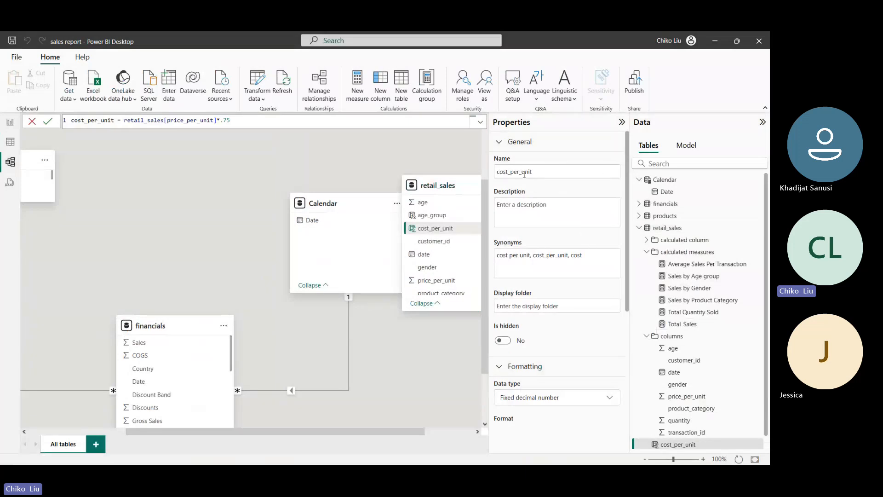
pyautogui.scroll(-2, 536, 269)
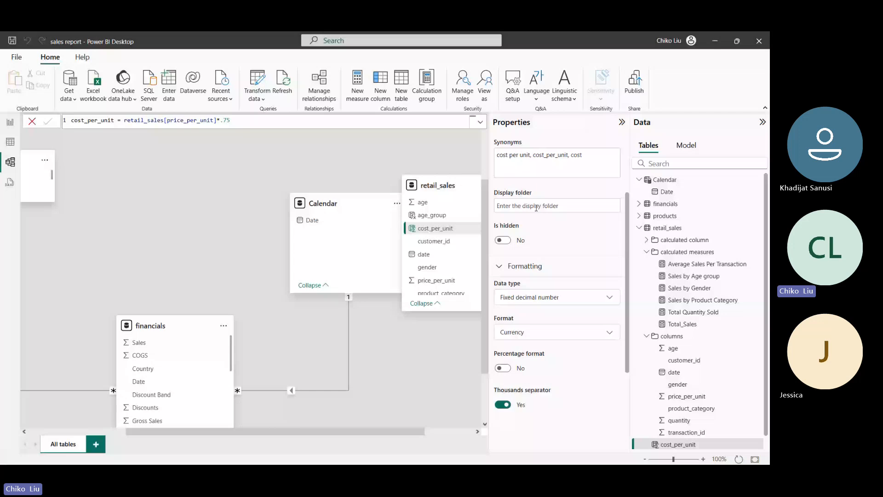
pyautogui.click(536, 208)
pyautogui.write('cacl')
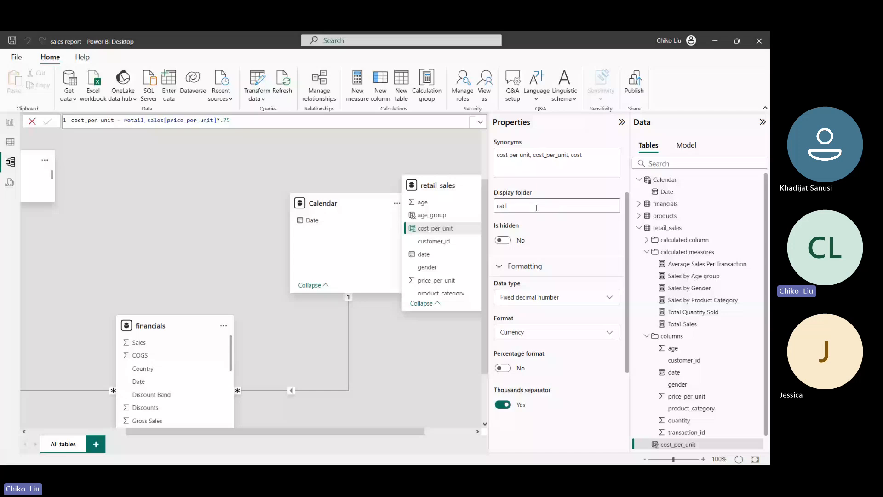
pyautogui.press('BackSpace')
pyautogui.write('u')
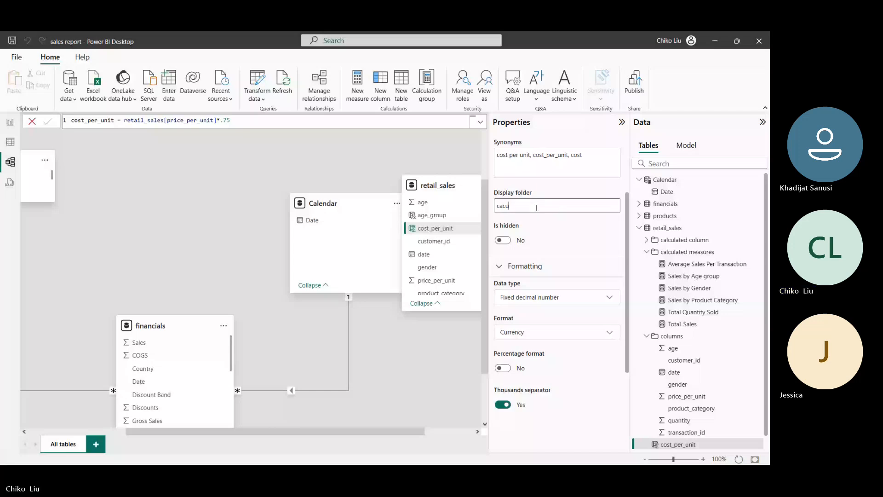
pyautogui.write('k')
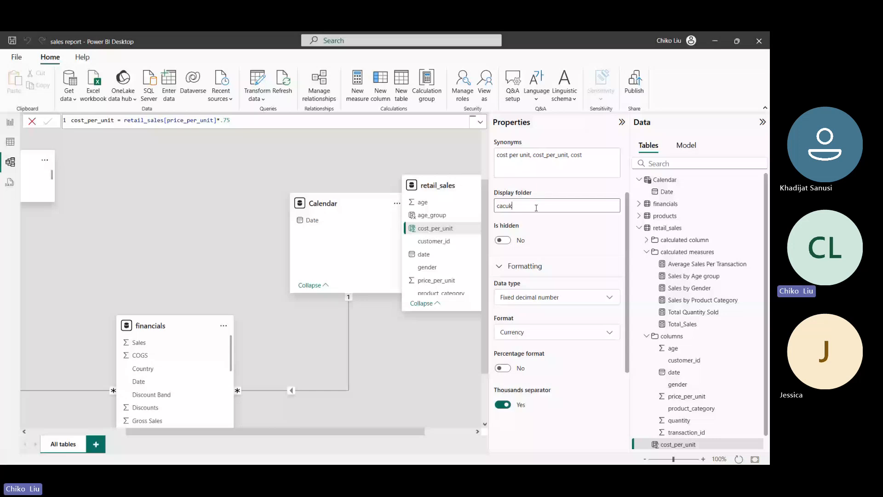
pyautogui.press('BackSpace')
pyautogui.write('ulated column')
pyautogui.click(502, 245)
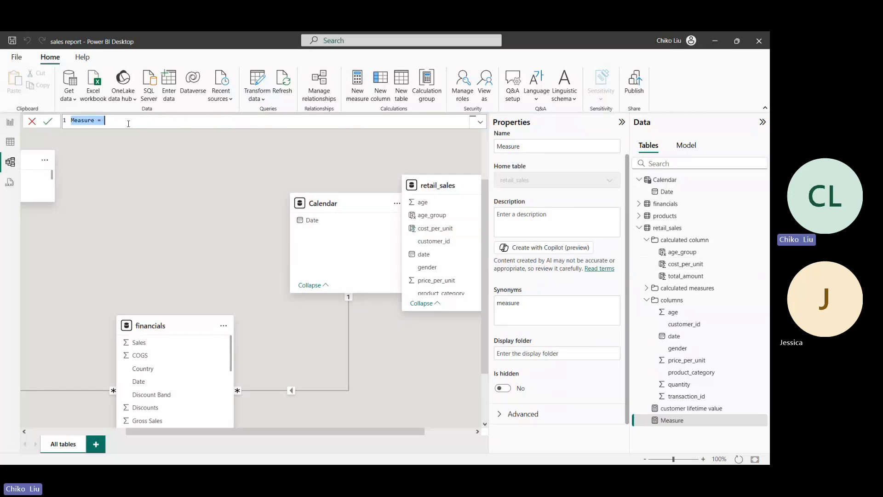
# Step: Name the new measure in the retail_sales table retail_profit_margin
pyautogui.write('profit_margin')
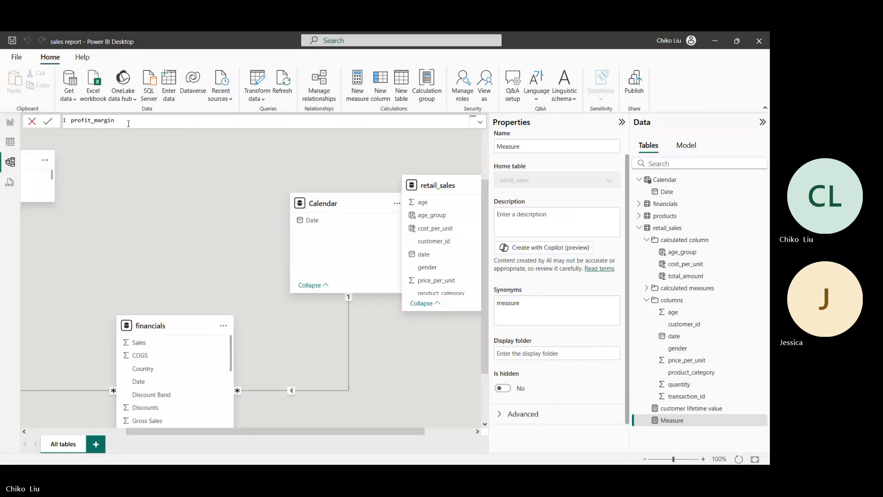
pyautogui.press('Left')
pyautogui.press('Left')
pyautogui.press('Left')
pyautogui.press('Left')
pyautogui.press('Left')
pyautogui.press('Left')
pyautogui.press('Left')
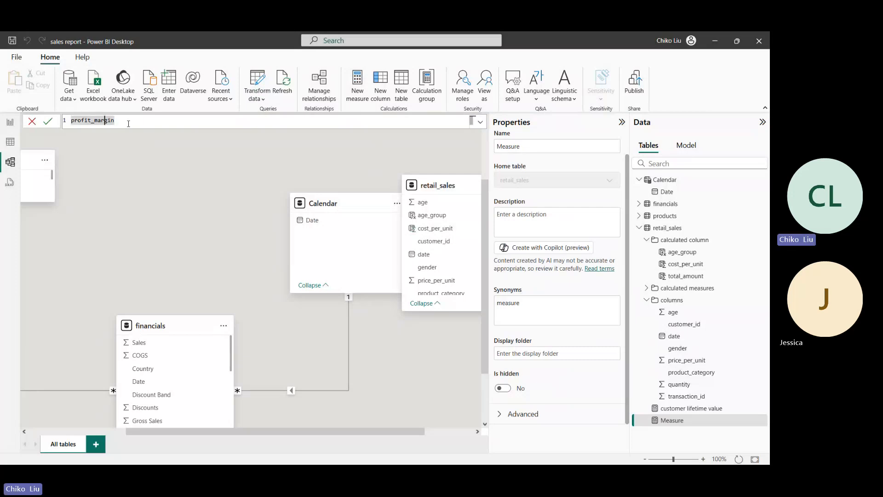
pyautogui.press('Left')
pyautogui.press('Left')
pyautogui.press('Left')
pyautogui.press('Left')
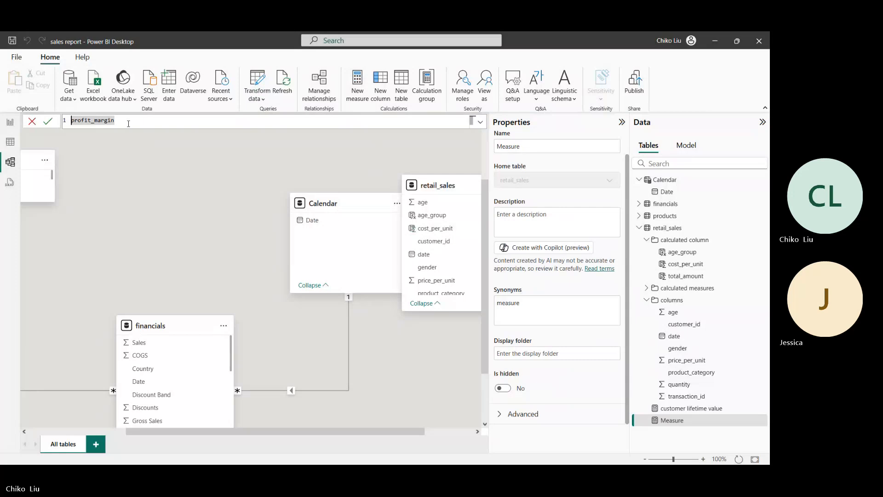
pyautogui.write('retail')
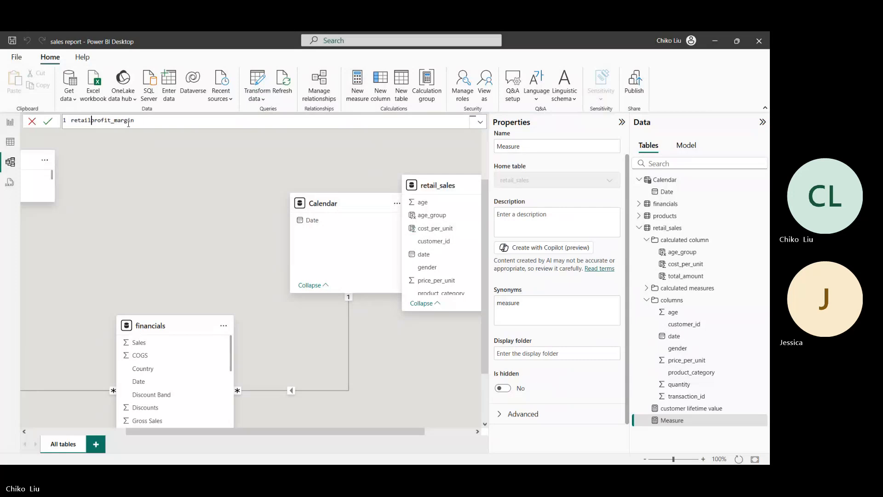
pyautogui.write('_profit_margin')
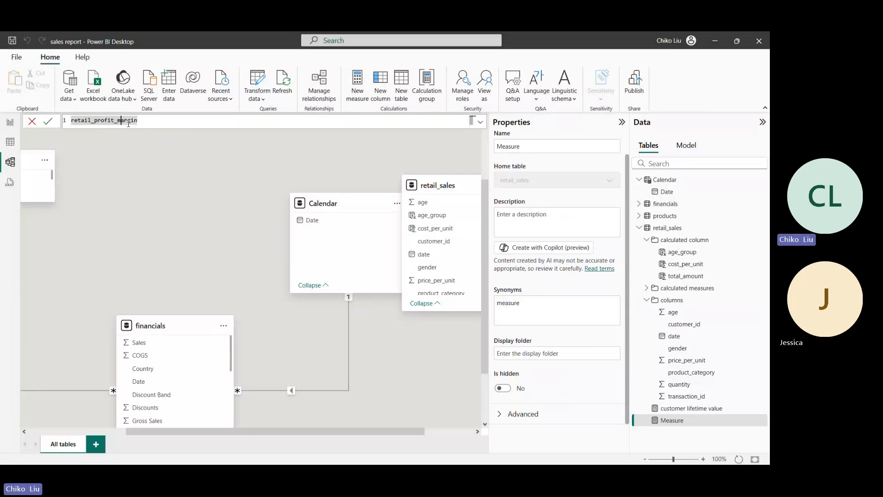
pyautogui.write(' =')
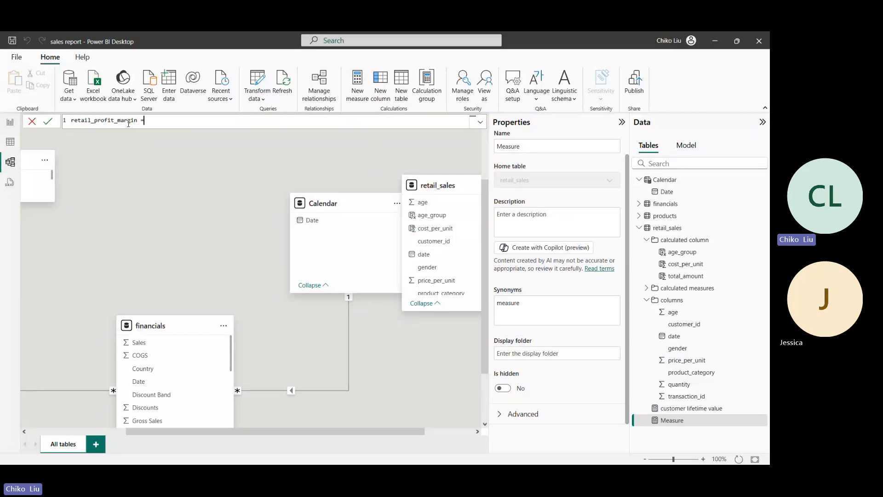
# Step: Start the retail_profit_margin formula with CALCULATE, a second opening parenthesis and the [Total Sales] measure
pyautogui.write(' CAL')
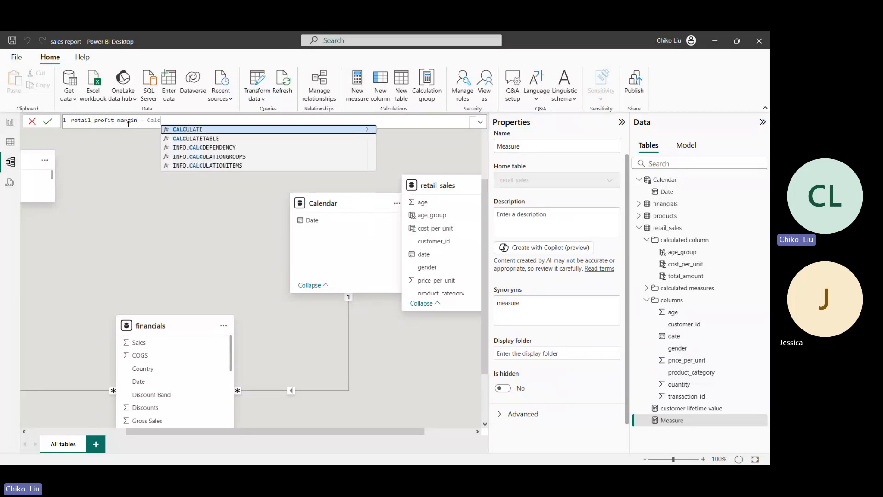
pyautogui.press('Tab')
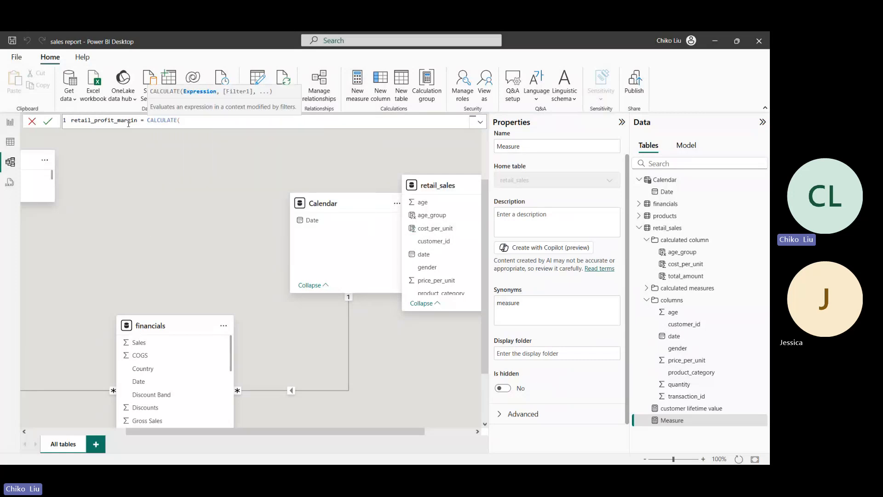
pyautogui.write('(ttoal')
pyautogui.press('BackSpace')
pyautogui.press('BackSpace')
pyautogui.press('BackSpace')
pyautogui.press('BackSpace')
pyautogui.write('ot')
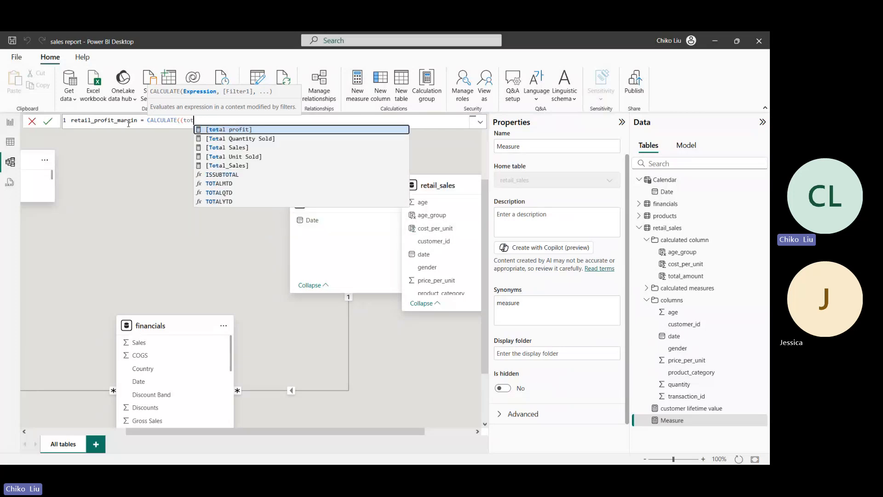
pyautogui.press('Down')
pyautogui.press('Down')
pyautogui.press('Down')
pyautogui.press('Down')
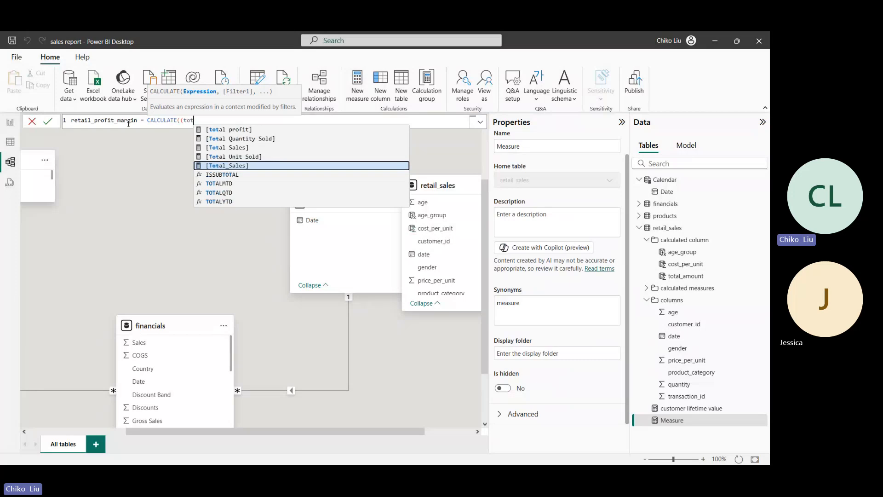
pyautogui.press('Up')
pyautogui.press('Up')
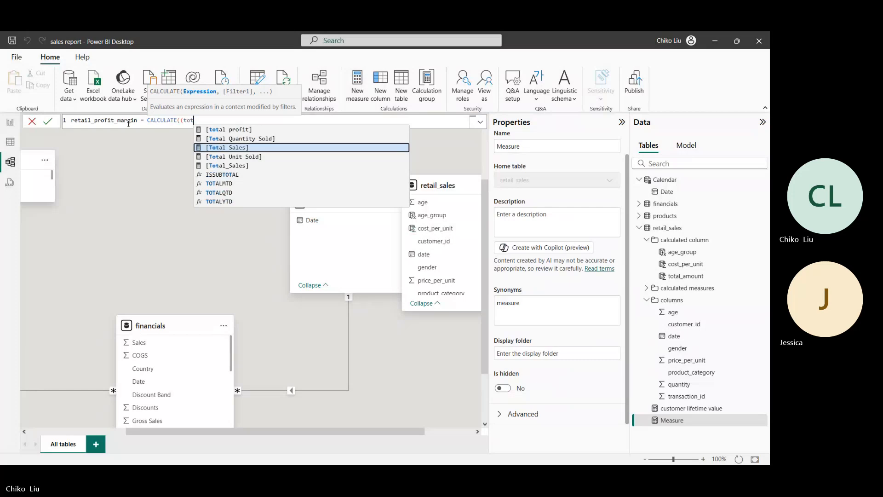
pyautogui.press('Tab')
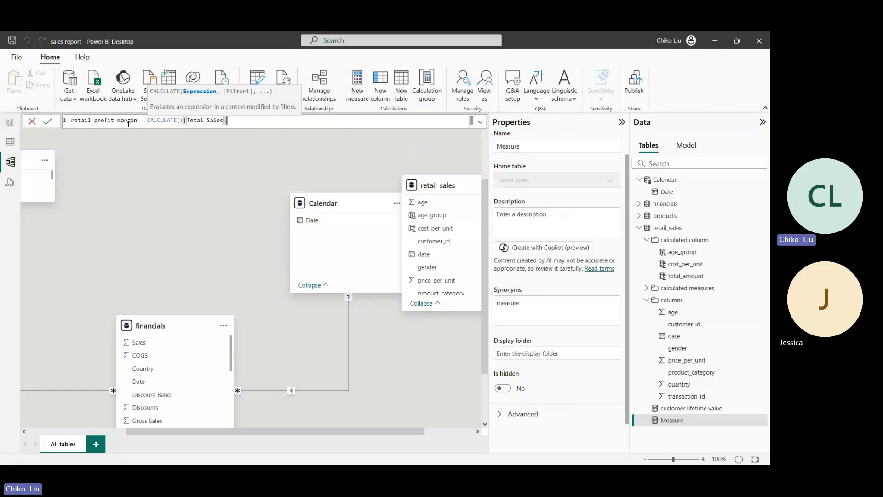
# Step: Subtract SUM(retail_sales[cost_per_unit]) from [Total Sales] in the retail_profit_margin formula
pyautogui.write('-SUM(')
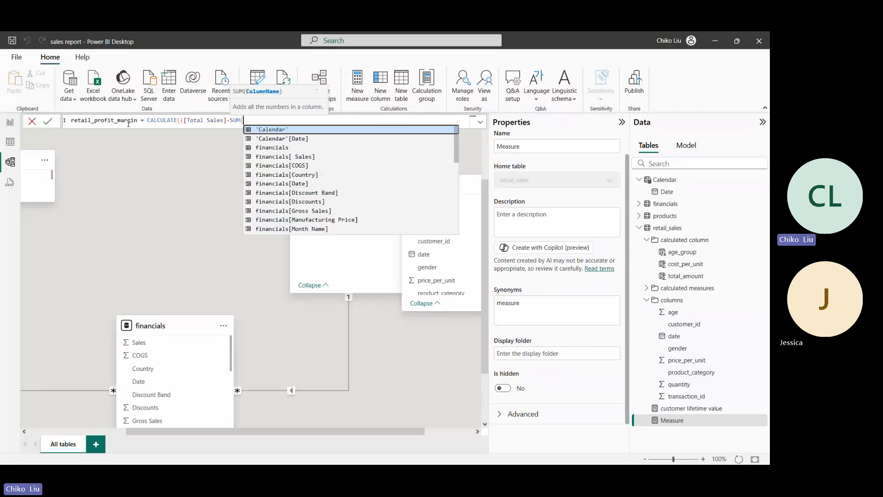
pyautogui.press('Up')
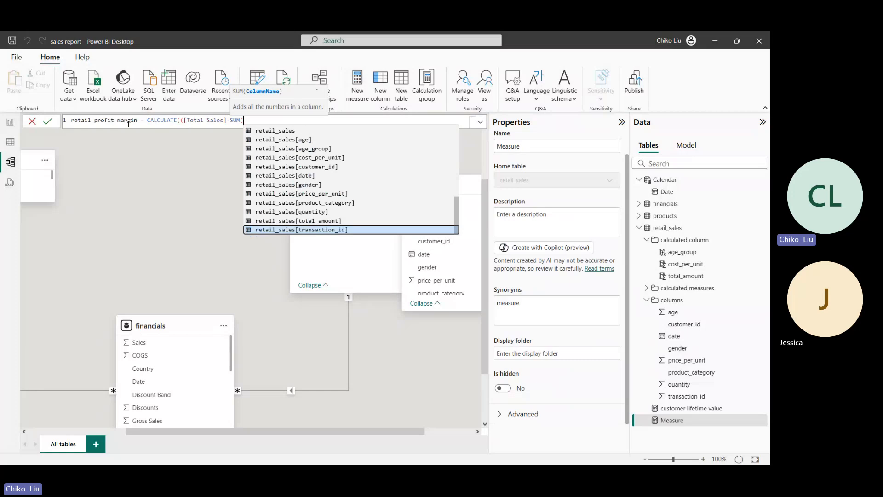
pyautogui.press('Up')
pyautogui.press('Up')
pyautogui.press('Up')
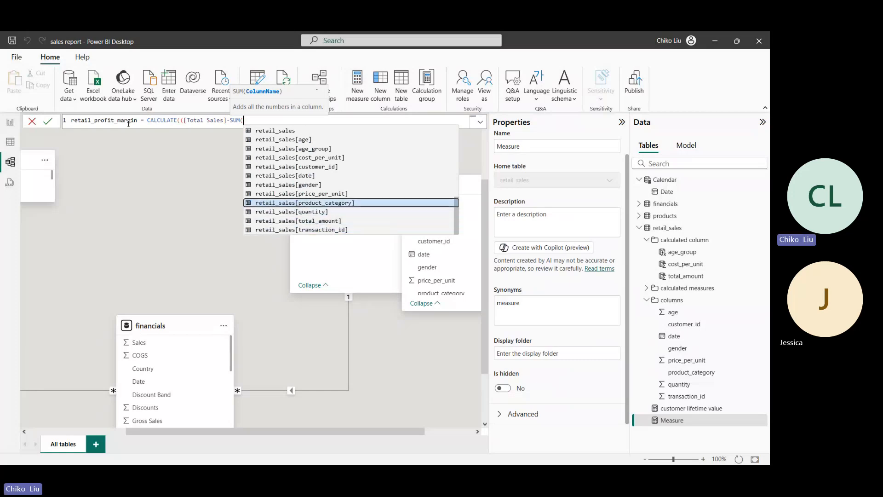
pyautogui.press('Up')
pyautogui.press('Up')
pyautogui.press('Up')
pyautogui.press('Up')
pyautogui.press('Up')
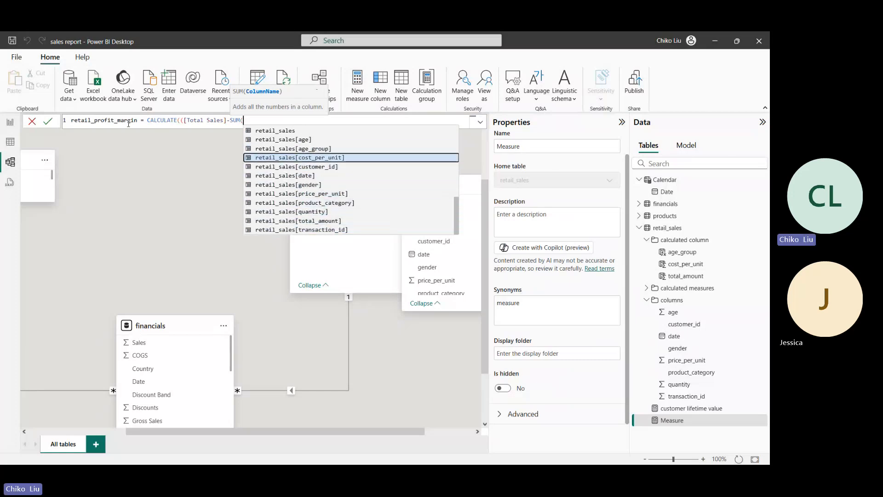
pyautogui.press('Tab')
pyautogui.write(')')
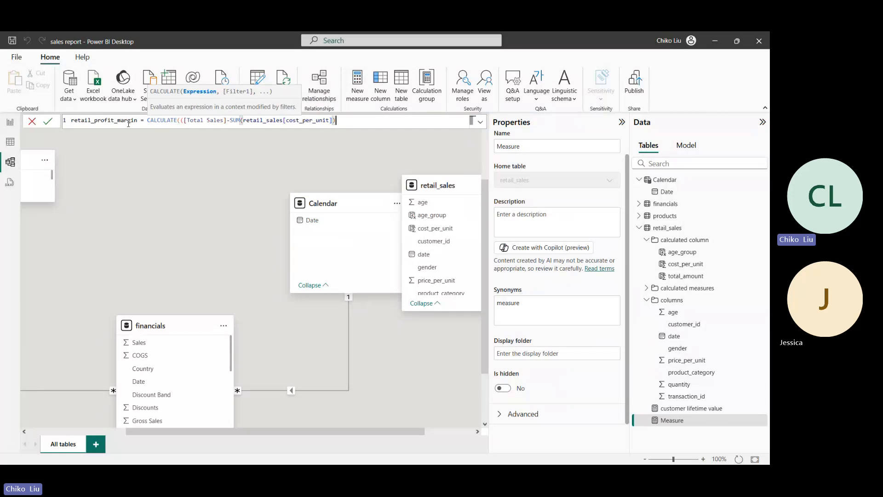
# Step: Divide the difference by [Total Sales], close the CALCULATE expression and commit the retail_profit_margin measure
pyautogui.write('/')
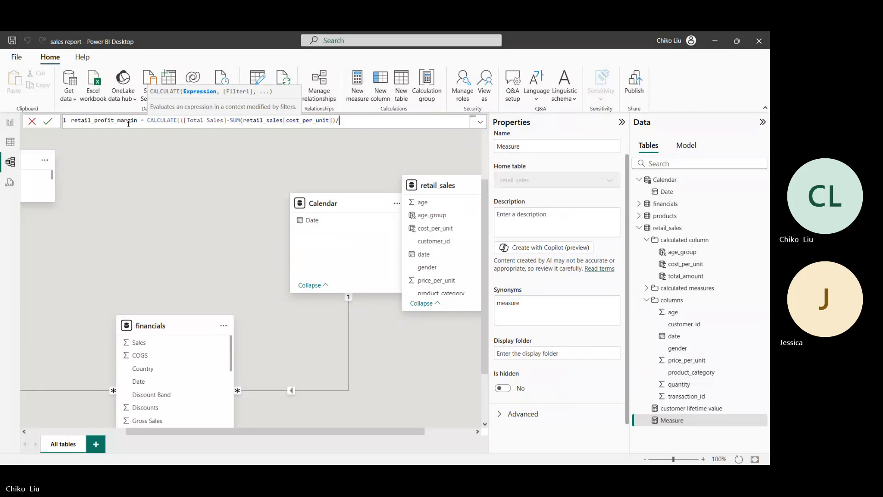
pyautogui.write('tot')
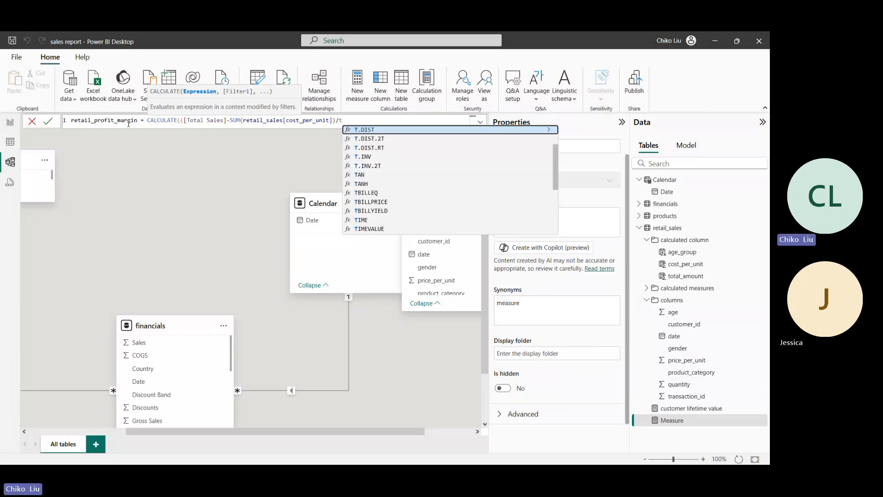
pyautogui.press('Down')
pyautogui.press('Down')
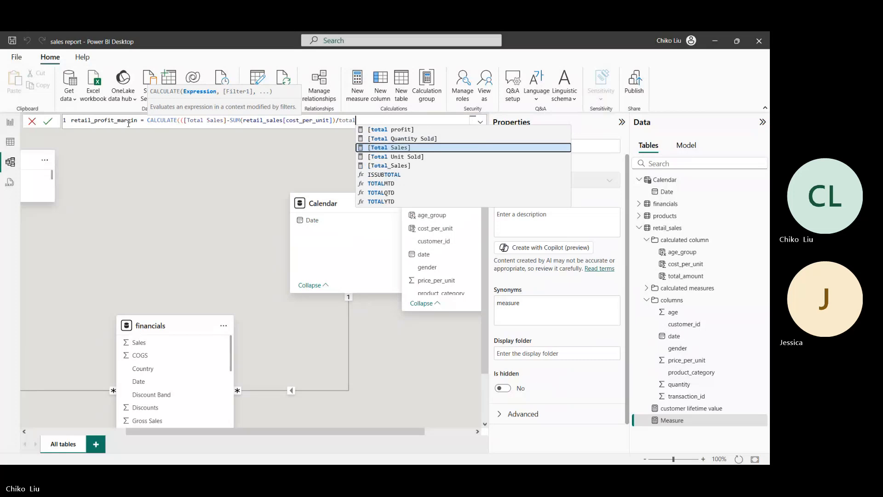
pyautogui.press('Tab')
pyautogui.write(')')
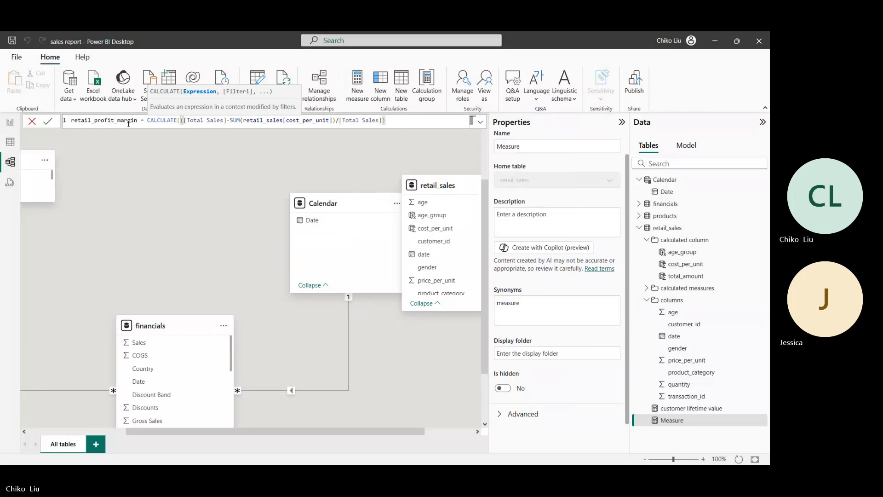
pyautogui.write(')')
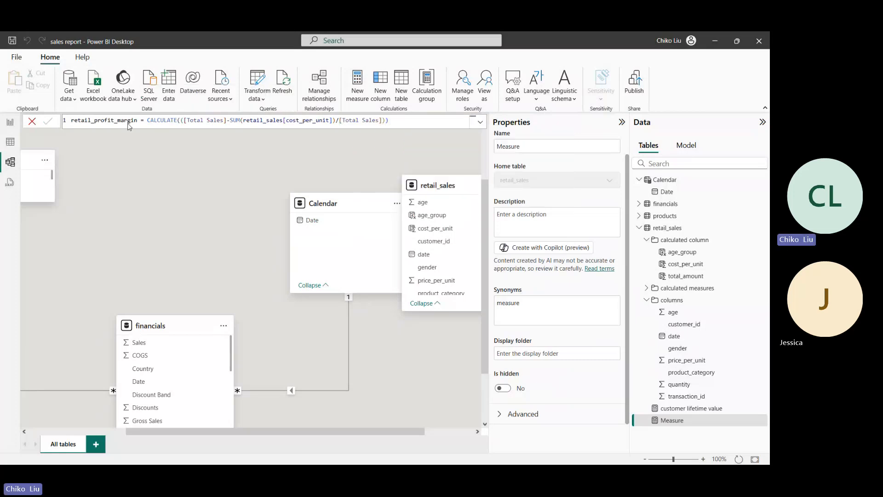
pyautogui.press('Return')
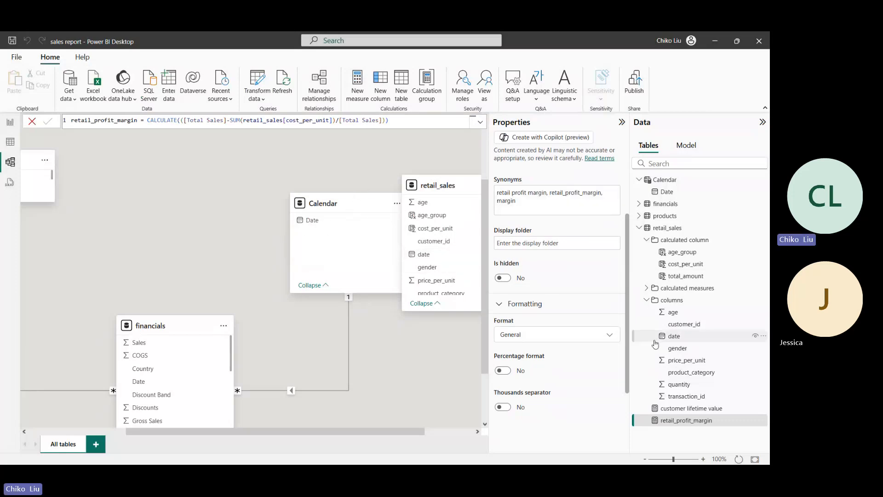
# Step: Check the measure names in the calculated measures folder and replace both [Total Sales] references in the retail_profit_margin formula with [Total_Sales], committing the change
pyautogui.click(646, 289)
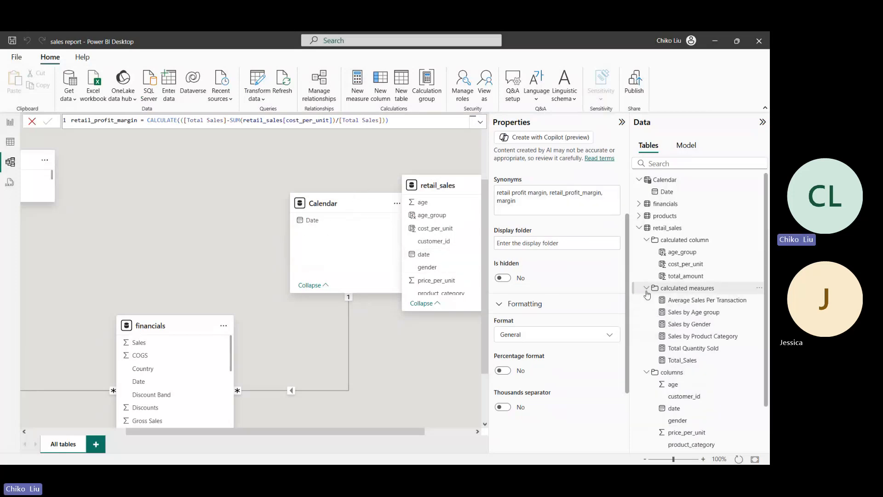
pyautogui.click(646, 288)
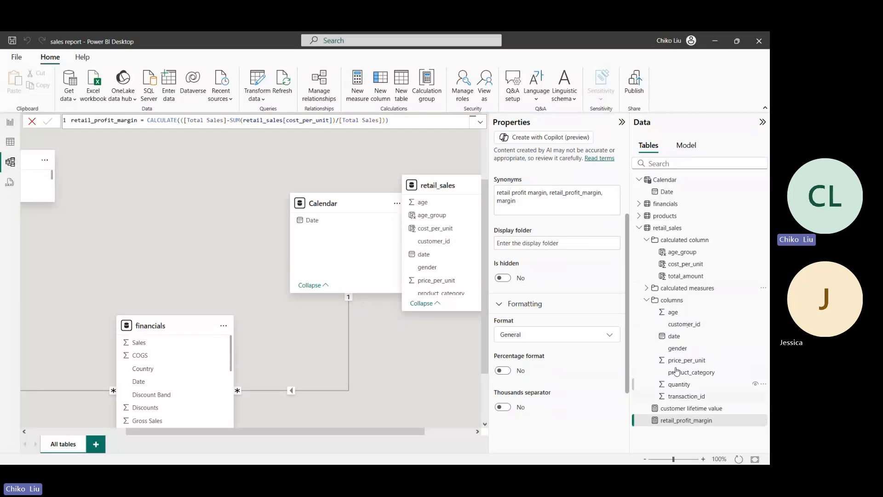
pyautogui.click(362, 120)
pyautogui.press('BackSpace')
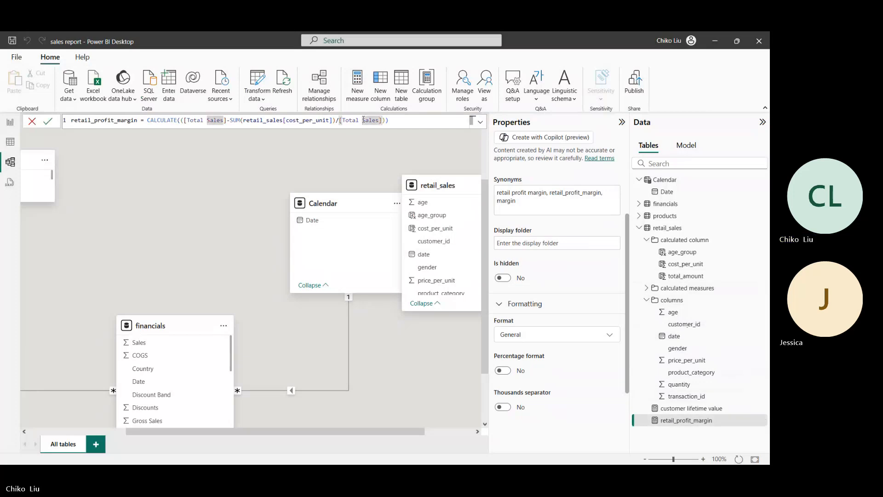
pyautogui.press('Tab')
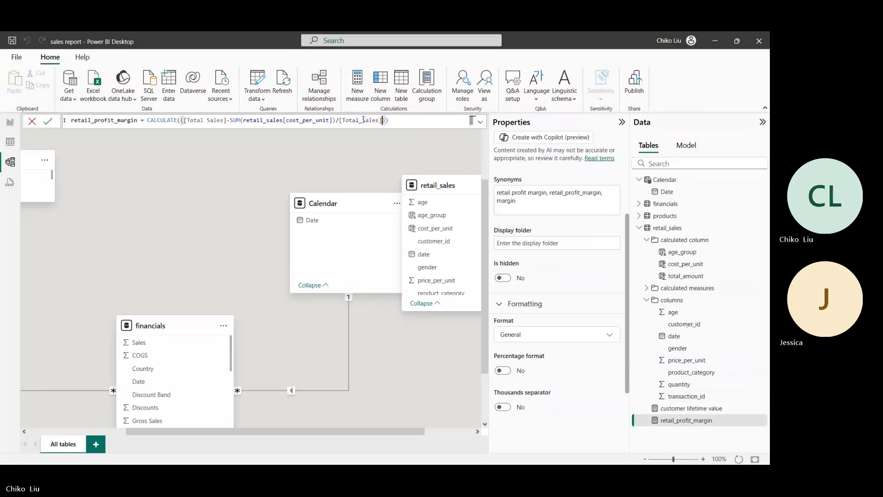
pyautogui.press('Left')
pyautogui.press('Left')
pyautogui.press('Left')
pyautogui.press('Left')
pyautogui.press('Left')
pyautogui.press('Left')
pyautogui.press('Left')
pyautogui.press('Left')
pyautogui.press('Left')
pyautogui.press('Left')
pyautogui.press('Left')
pyautogui.press('Left')
pyautogui.press('Left')
pyautogui.press('Left')
pyautogui.press('Left')
pyautogui.press('Left')
pyautogui.press('Left')
pyautogui.press('Left')
pyautogui.press('Left')
pyautogui.press('Left')
pyautogui.press('Left')
pyautogui.press('BackSpace')
pyautogui.write('_')
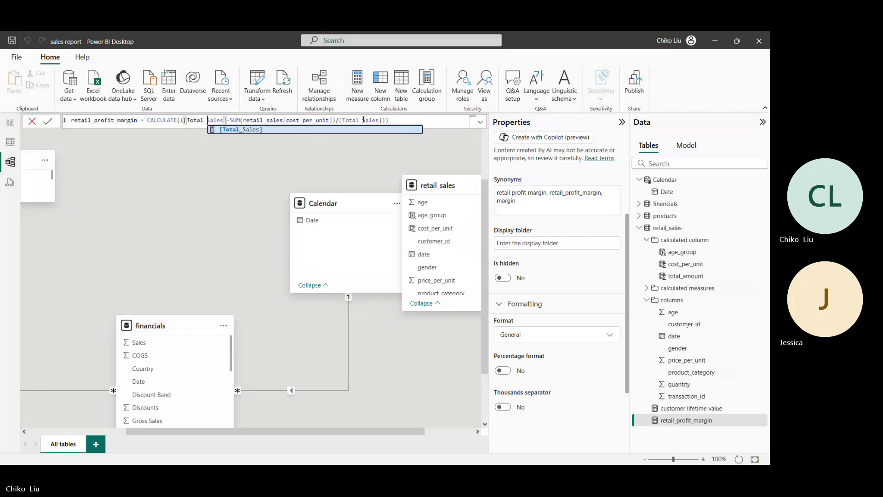
pyautogui.press('Tab')
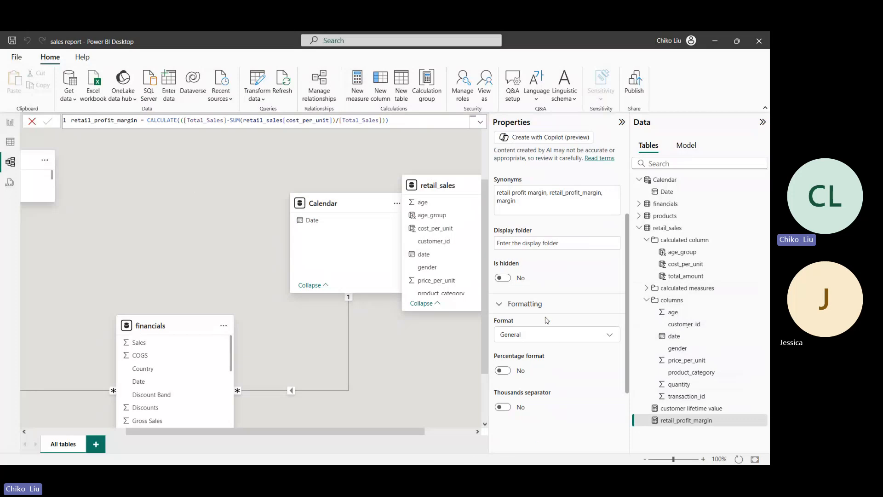
# Step: Set the display folder of the customer lifetime value and retail_profit_margin measures to calculated measures, and expand that folder
pyautogui.click(526, 244)
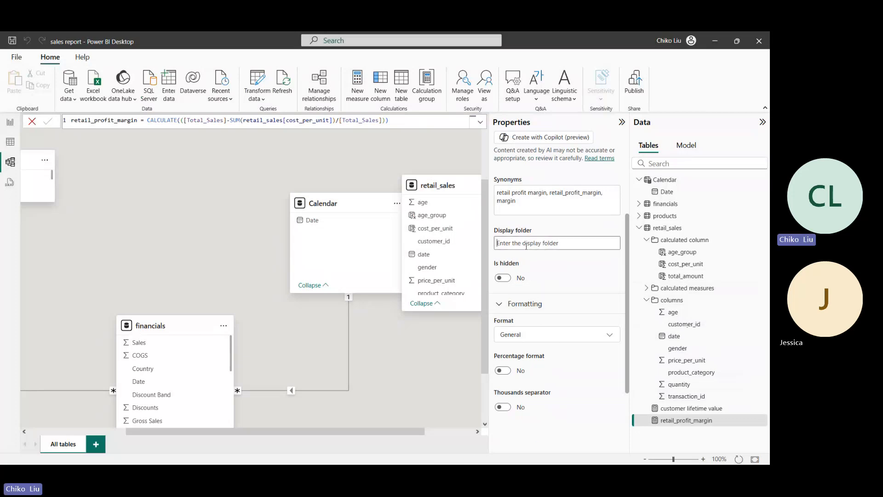
pyautogui.keyDown('ctrl'); pyautogui.click(696, 409); pyautogui.keyUp('ctrl')
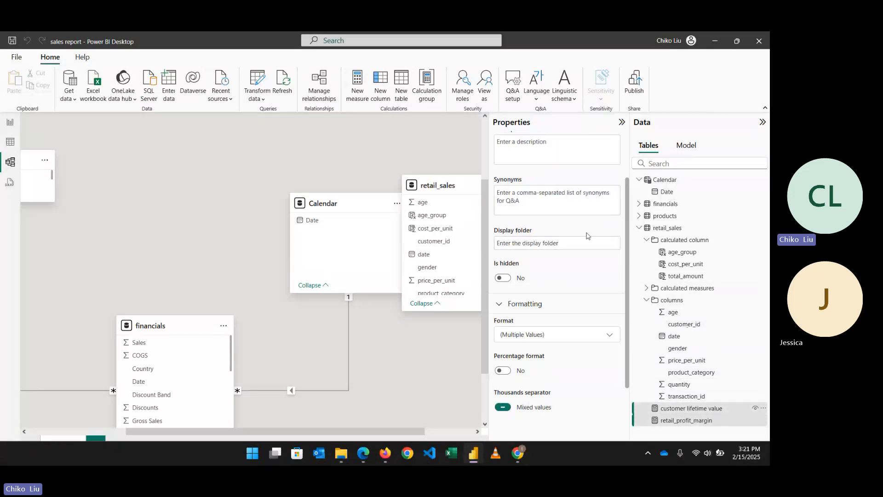
pyautogui.write('cac')
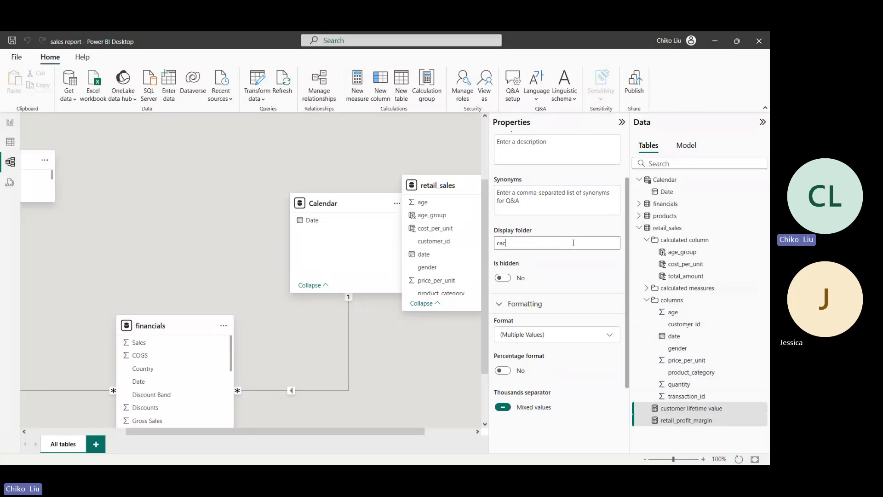
pyautogui.write('culated measures')
pyautogui.press('Return')
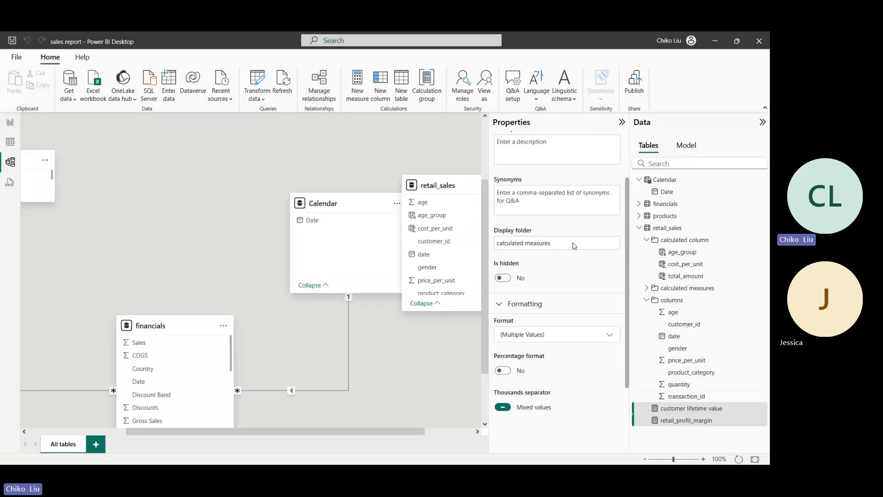
pyautogui.click(654, 288)
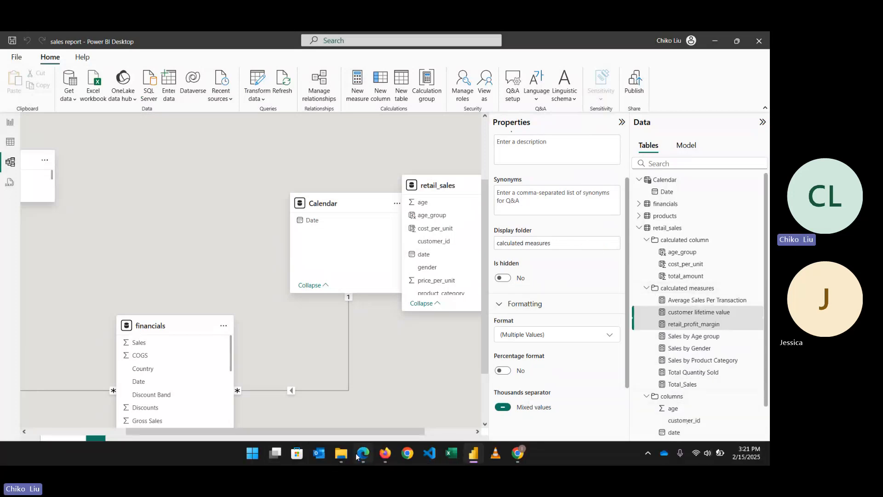
# Step: Switch to the lab PDF in Edge and review the Time Intelligence Measures and Creating Visualizations sections, ending at the Total Sales Last Year formula
pyautogui.click(361, 456)
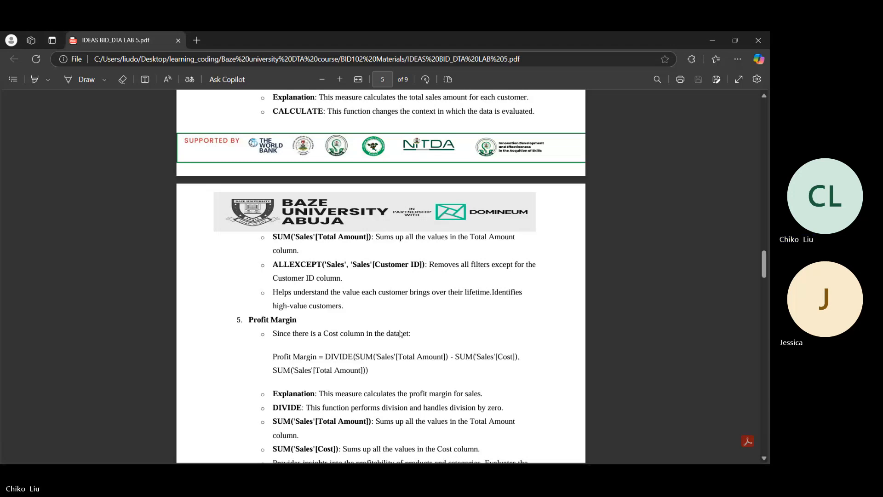
pyautogui.scroll(-5, 328, 281)
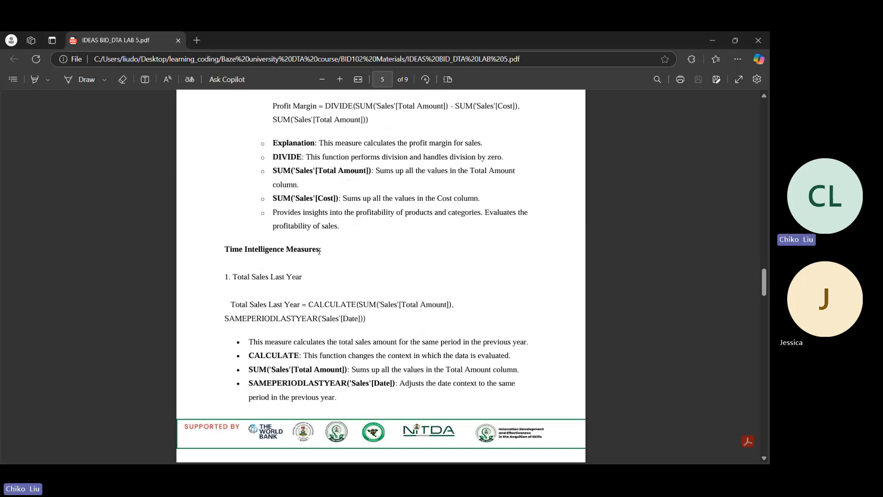
pyautogui.scroll(1, 318, 250)
pyautogui.scroll(-2, 322, 255)
pyautogui.scroll(-3, 323, 257)
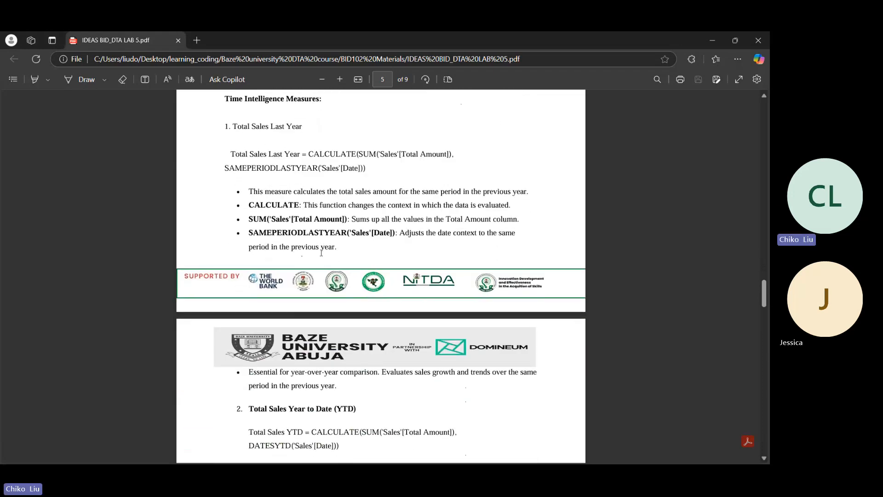
pyautogui.scroll(-18, 317, 227)
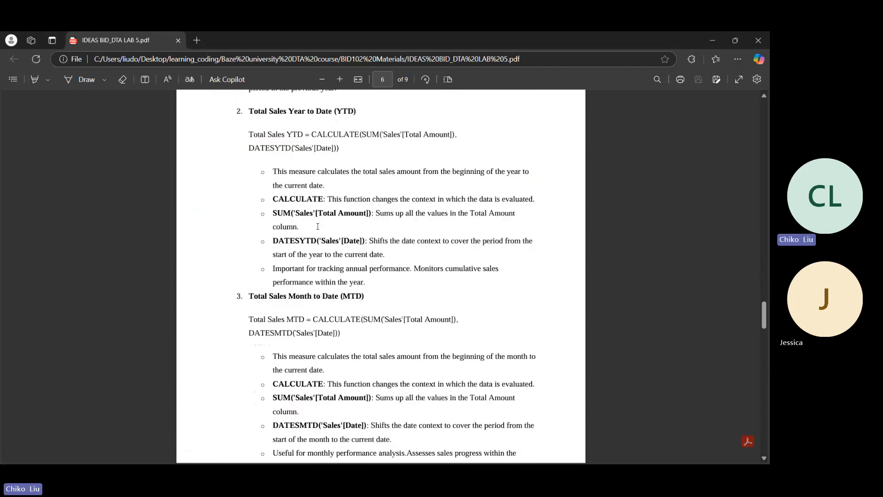
pyautogui.scroll(-3, 319, 225)
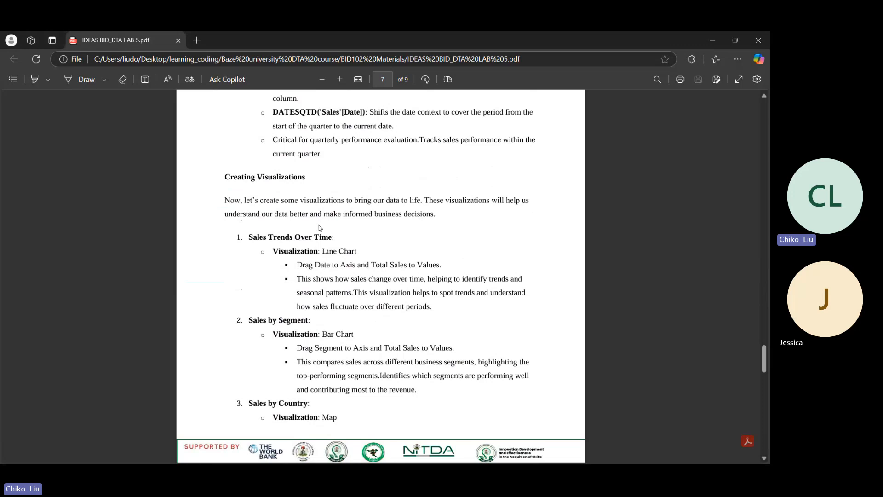
pyautogui.scroll(-3, 320, 228)
pyautogui.scroll(15, 320, 228)
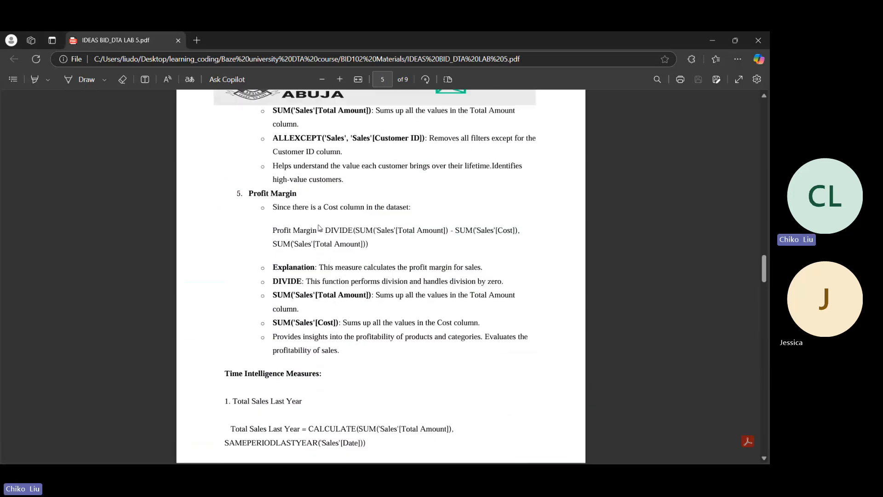
pyautogui.scroll(-5, 320, 228)
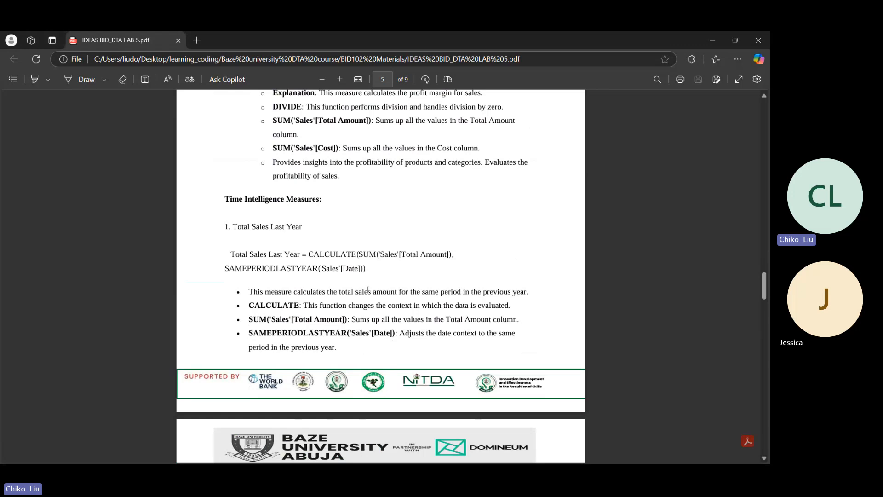
# Step: Return to Power BI Desktop, show the retail_sales data in table view and start a new measure in that table
pyautogui.moveTo(400, 462)
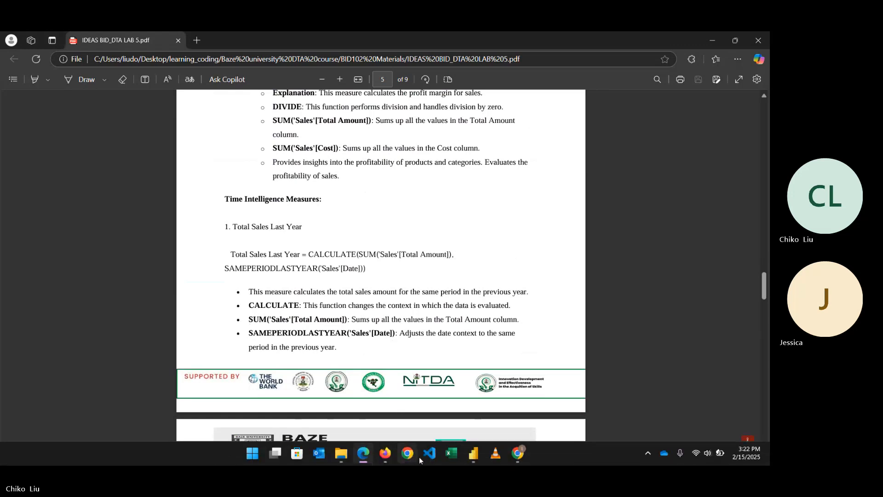
pyautogui.click(473, 455)
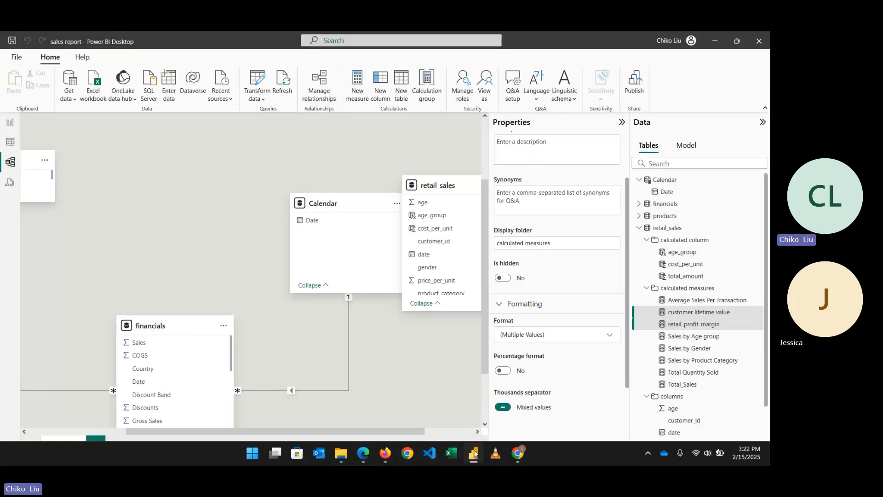
pyautogui.click(10, 143)
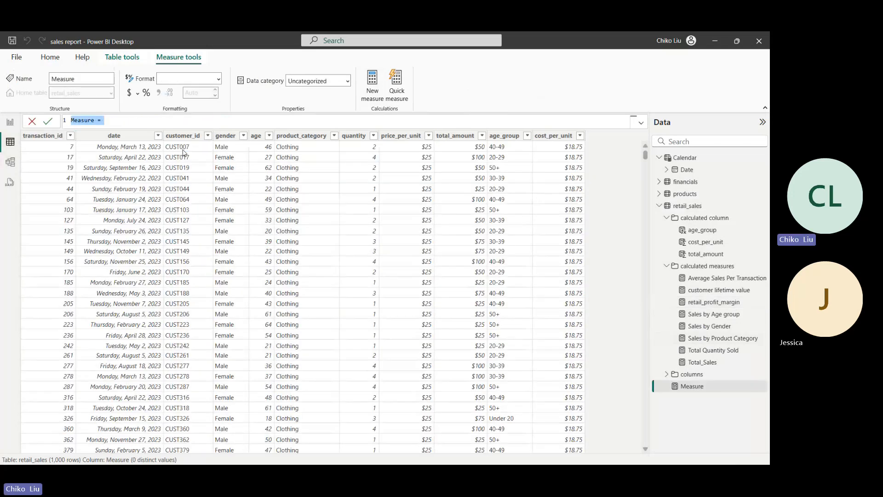
# Step: Name the new retail_sales measure "total sales for last year"
pyautogui.write('ttoa')
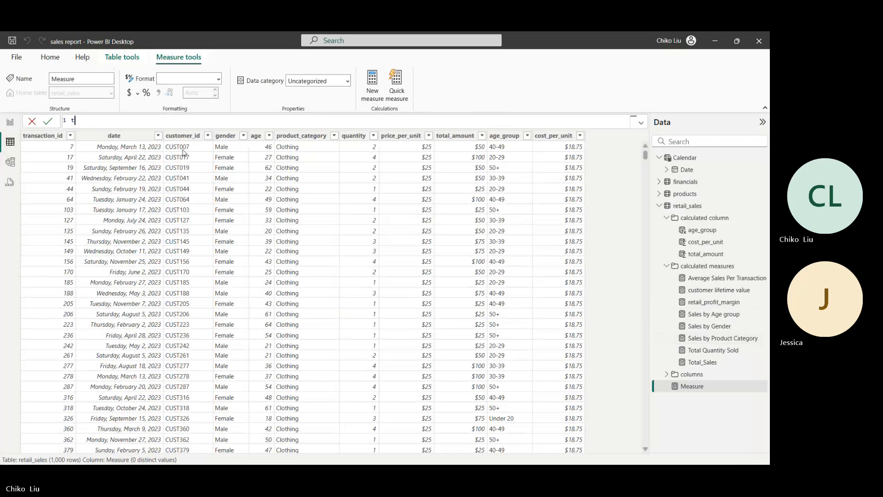
pyautogui.press('BackSpace')
pyautogui.press('BackSpace')
pyautogui.write('otal sales for ')
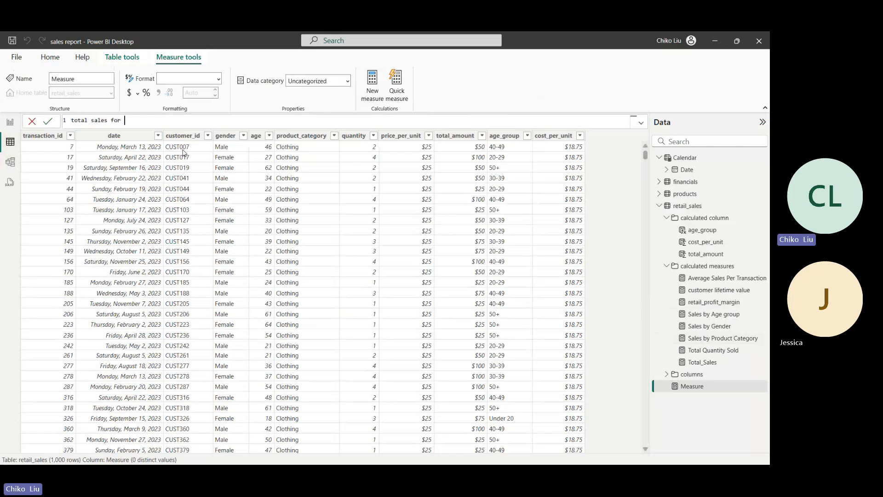
pyautogui.write('last year  =')
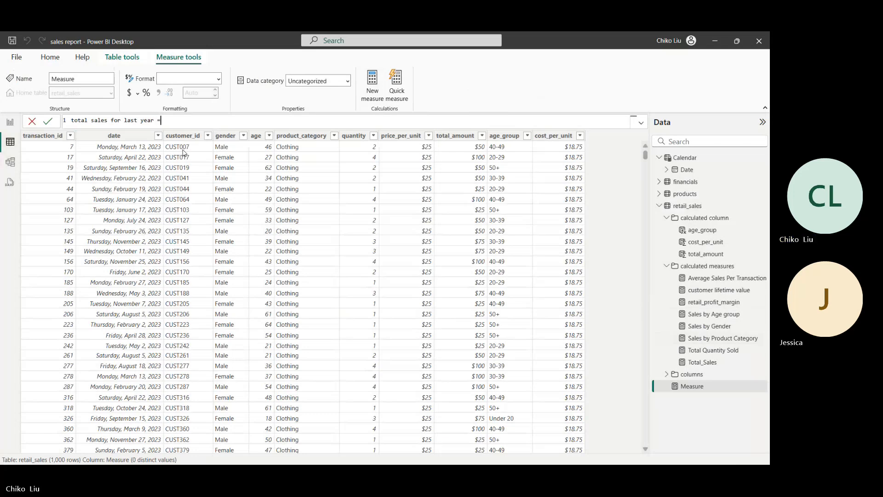
# Step: Start the last-year measure's formula with CALCULATE, using the [Total_Sales] measure as its expression
pyautogui.write(' ca')
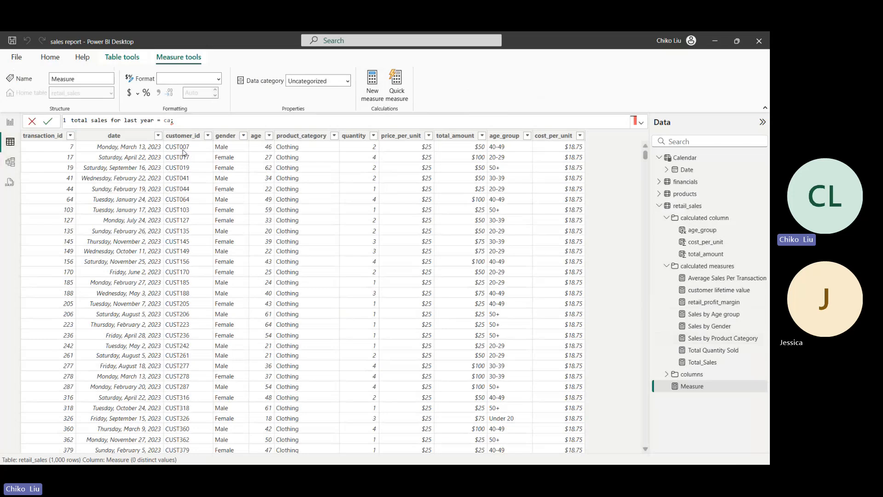
pyautogui.press('Tab')
pyautogui.write('tot')
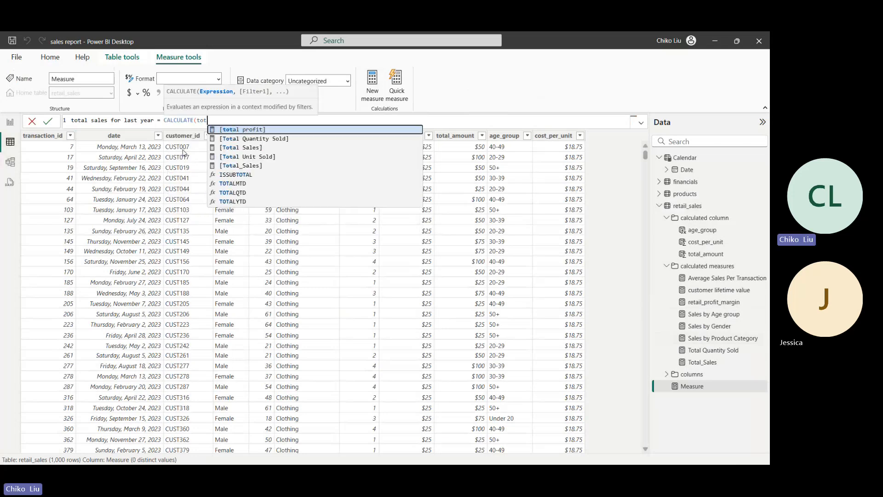
pyautogui.write('al')
pyautogui.press('Down')
pyautogui.press('Down')
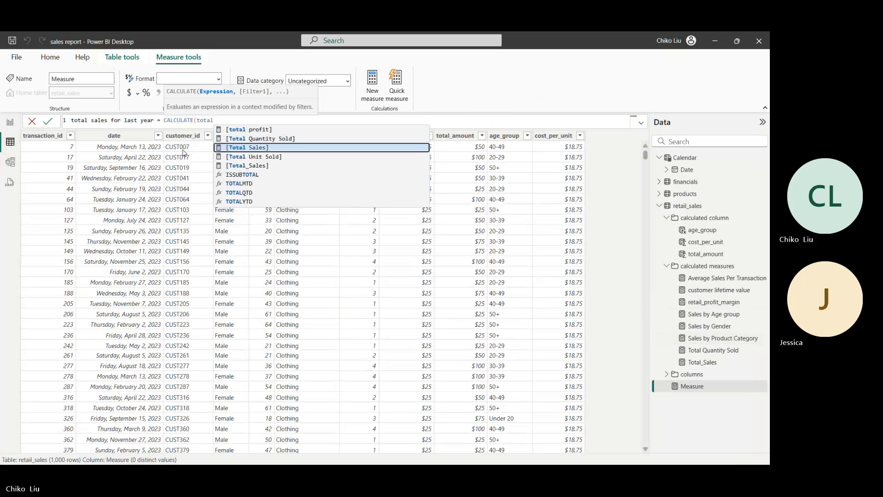
pyautogui.press('Down')
pyautogui.press('Tab')
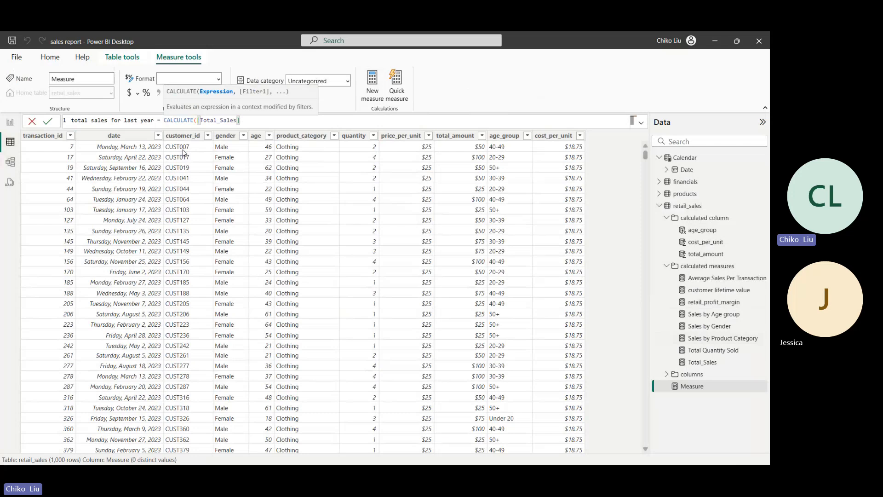
# Step: Add the SAMEPERIODLASTYEAR function as the filter argument of the last-year measure's CALCULATE formula
pyautogui.write(',s')
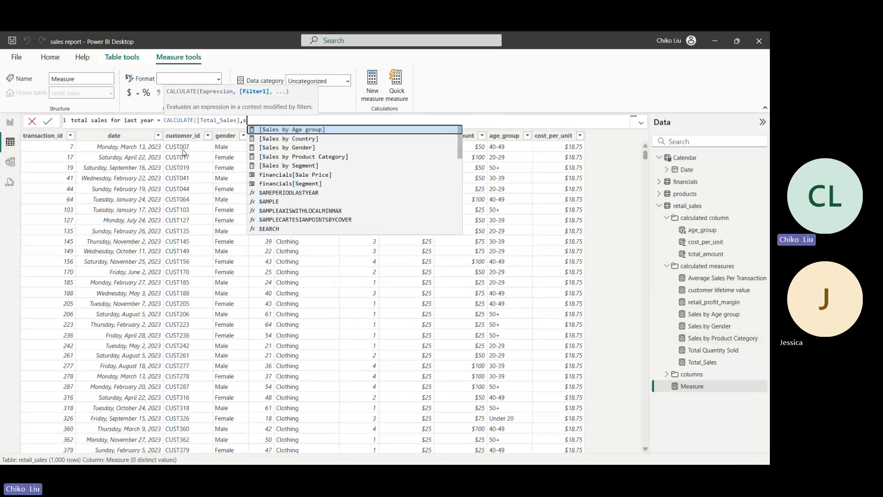
pyautogui.press('Down')
pyautogui.press('Down')
pyautogui.press('Down')
pyautogui.press('Down')
pyautogui.press('Down')
pyautogui.press('Down')
pyautogui.press('Down')
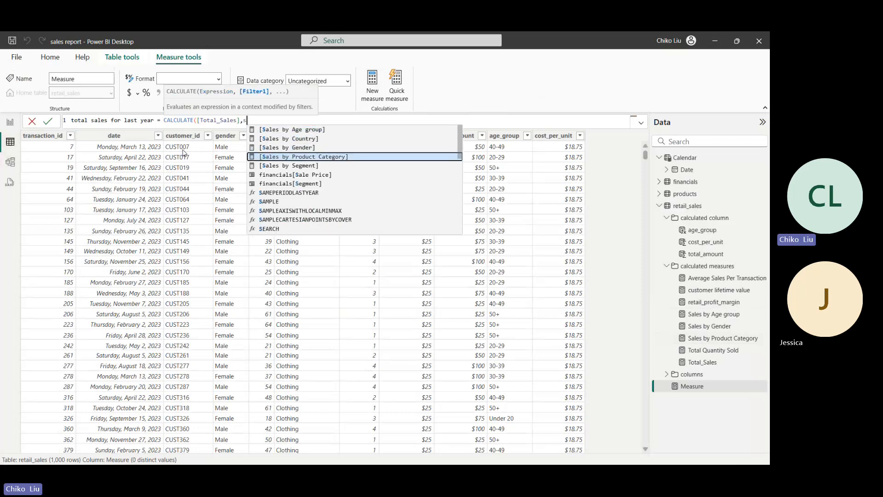
pyautogui.press('Tab')
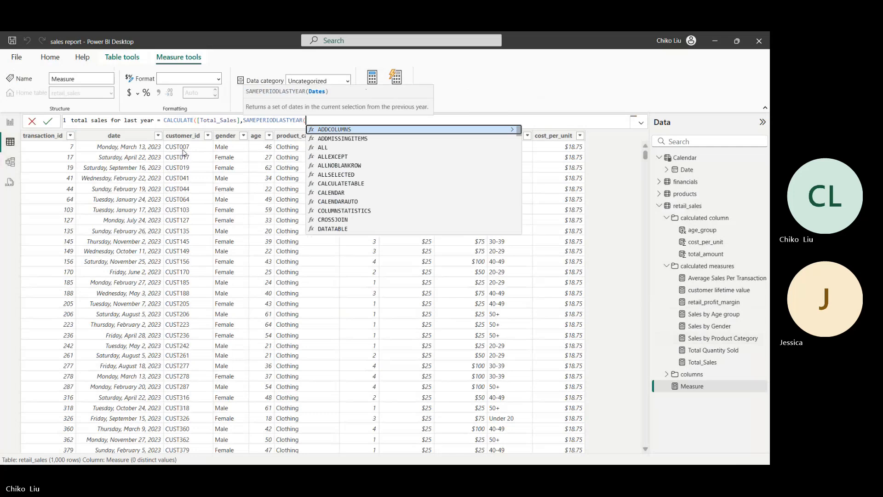
# Step: Check the Total Sales Last Year formula in the lab PDF and complete the measure with retail_sales[date] as the dates argument
pyautogui.hotkey('alt', 'Tab')
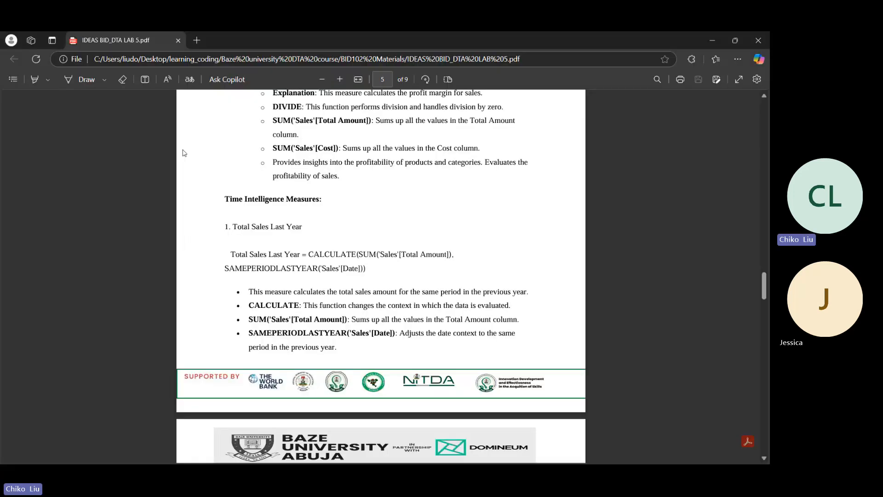
pyautogui.hotkey('alt', 'Tab')
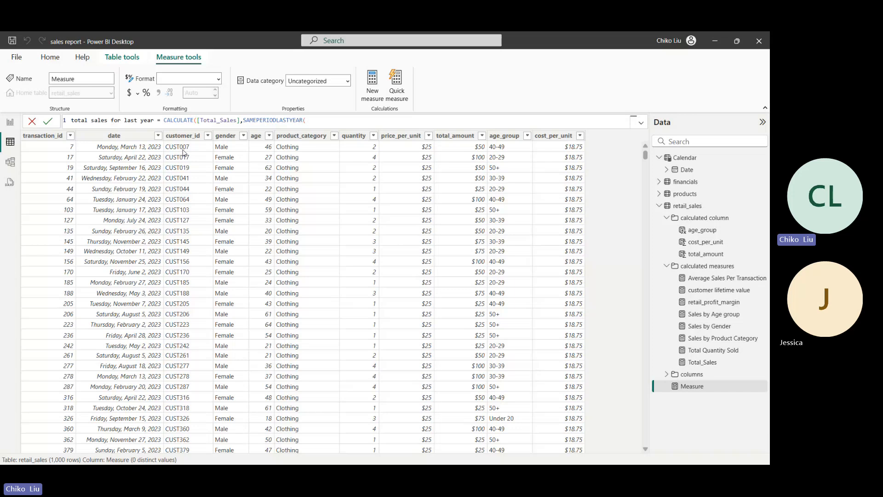
pyautogui.write('re')
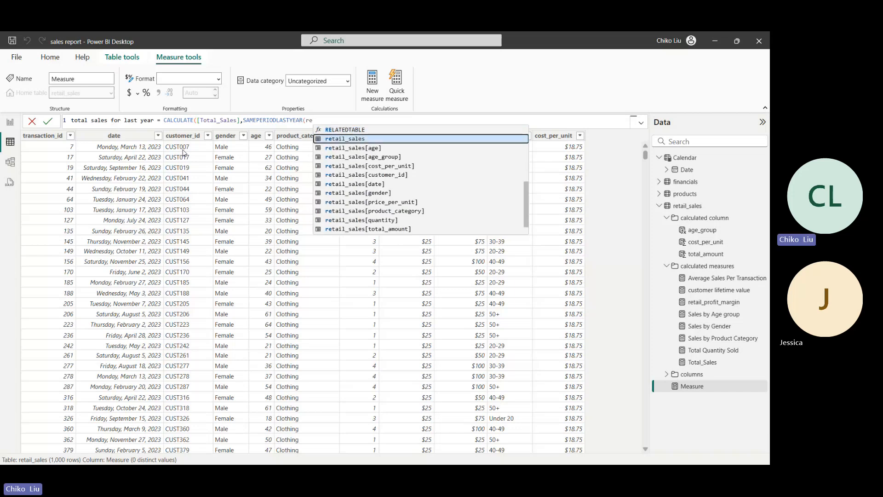
pyautogui.press('Down')
pyautogui.press('Down')
pyautogui.press('Down')
pyautogui.press('Down')
pyautogui.press('Down')
pyautogui.press('Tab')
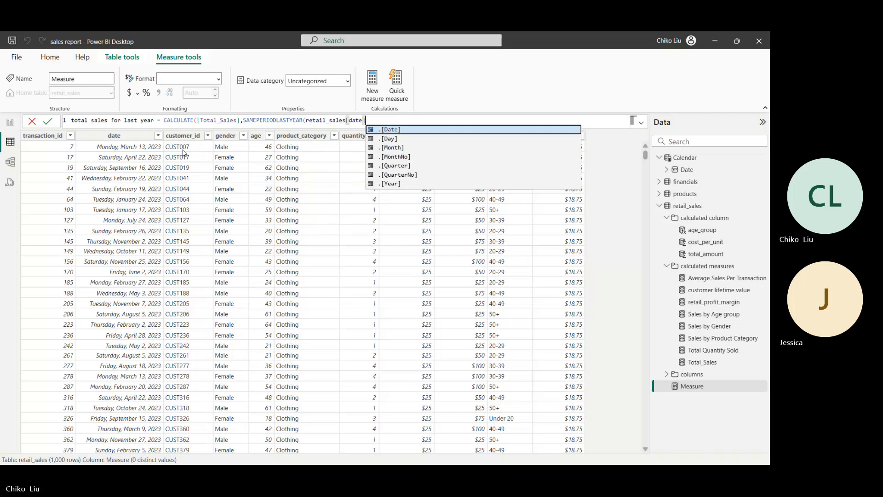
pyautogui.write('))')
pyautogui.press('Return')
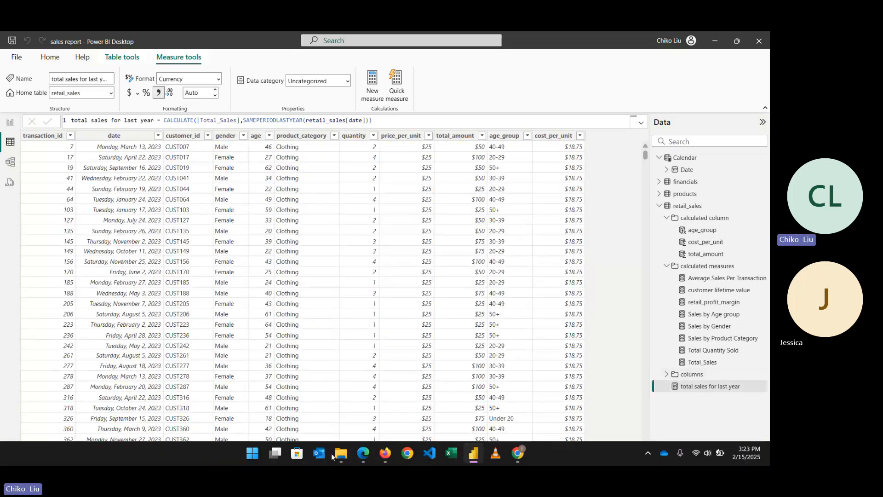
# Step: Consult the Total Sales Year to Date formula in the lab PDF and create a new retail_sales measure named "total sales ytd"
pyautogui.click(362, 454)
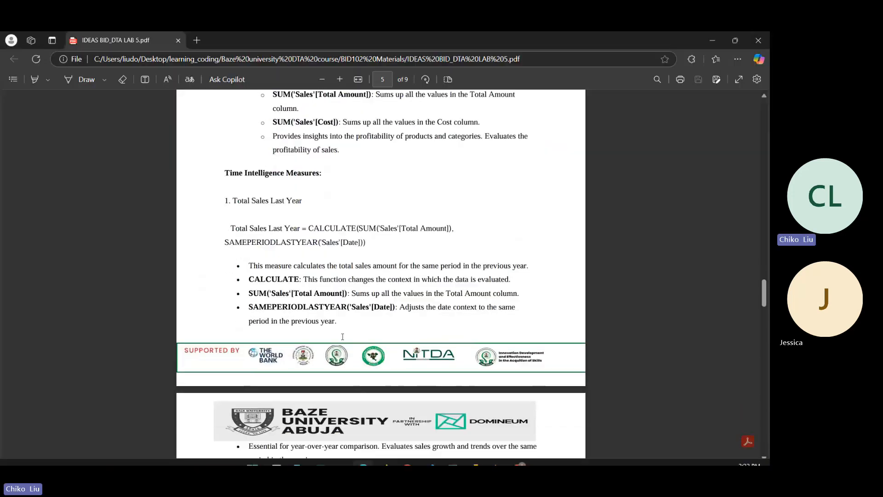
pyautogui.scroll(-4, 335, 323)
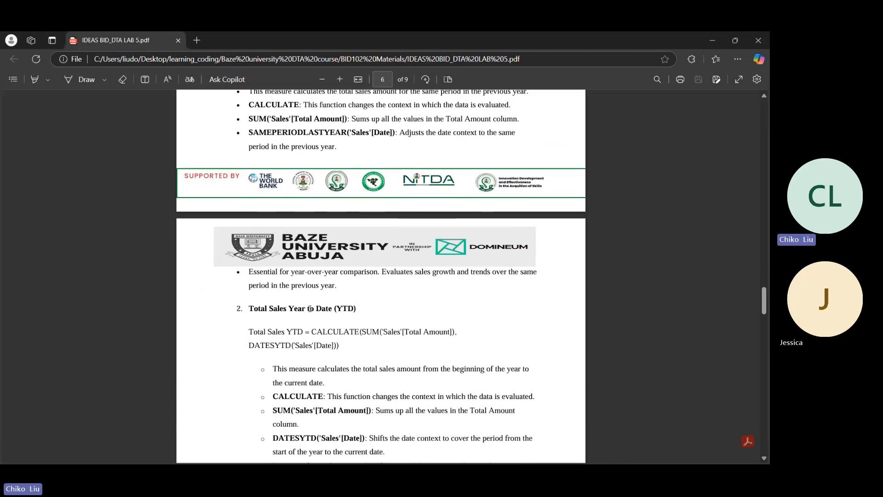
pyautogui.hotkey('alt', 'Tab')
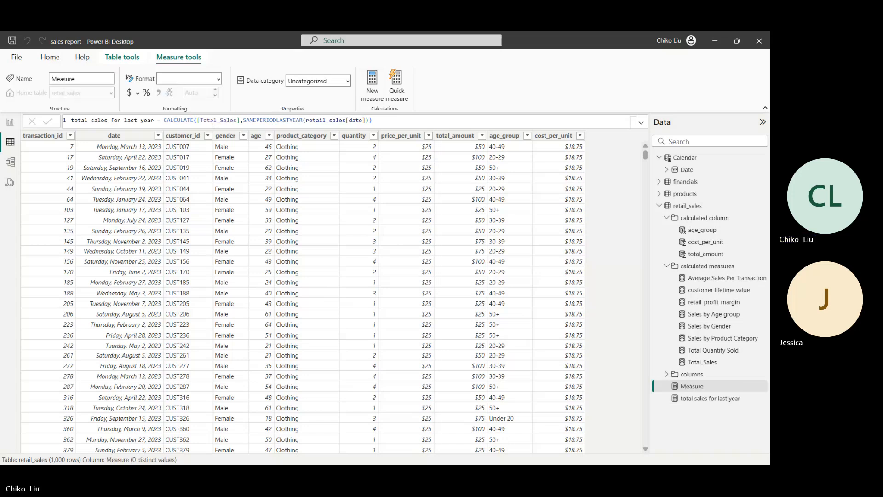
pyautogui.write('ttoal')
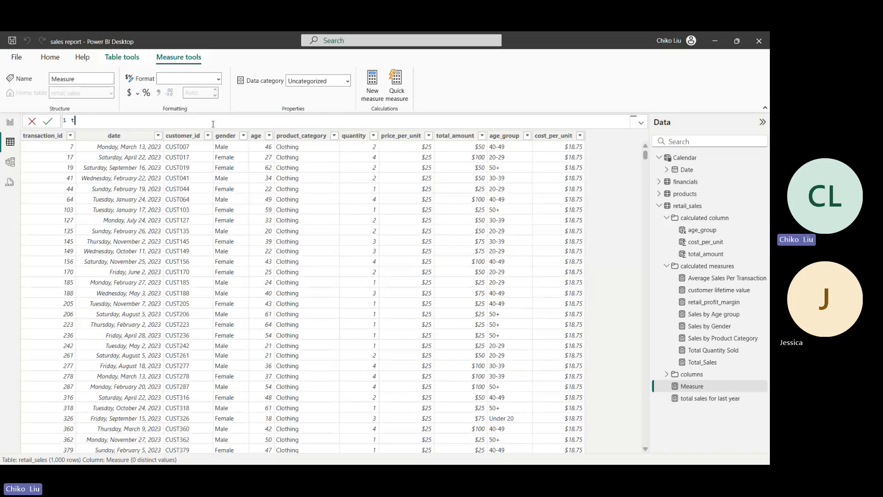
pyautogui.press('BackSpace')
pyautogui.press('BackSpace')
pyautogui.press('BackSpace')
pyautogui.press('BackSpace')
pyautogui.write('o')
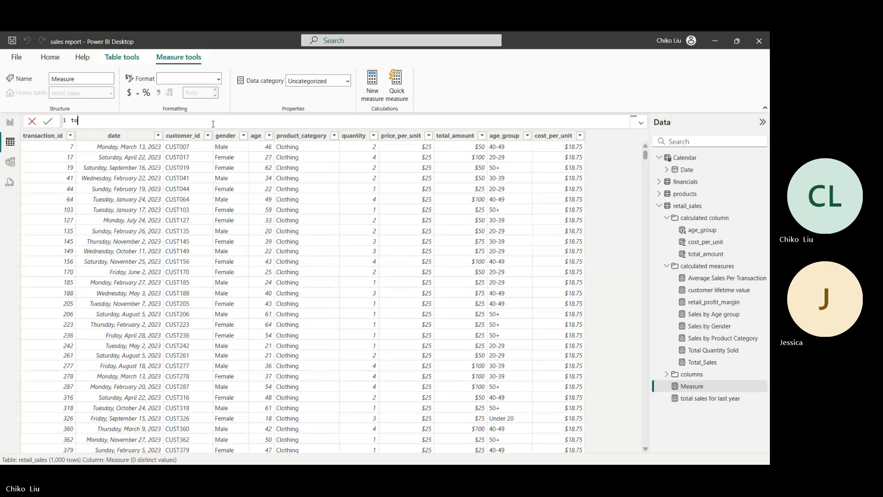
pyautogui.write('tal sale')
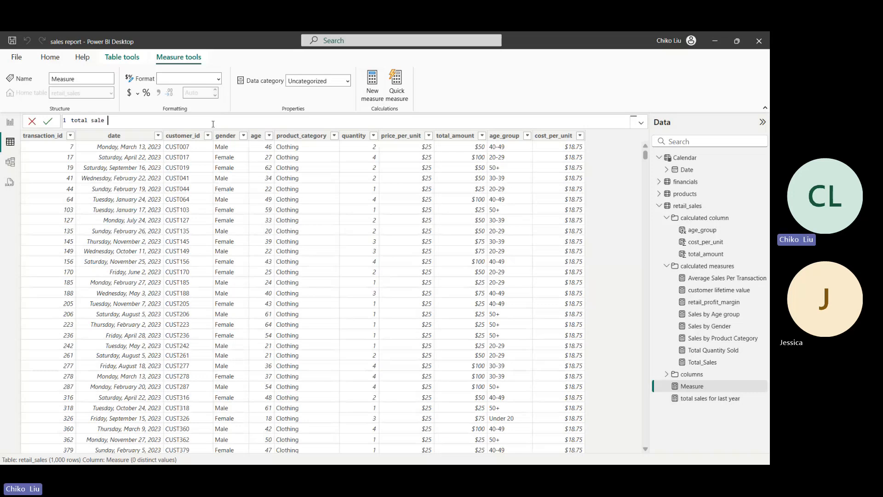
pyautogui.write('s ytd')
# Step: Start the "total sales ytd" formula with CALCULATE and the [Total_Sales] measure as its expression
pyautogui.write(' = CALCULATE(')
pyautogui.write('total')
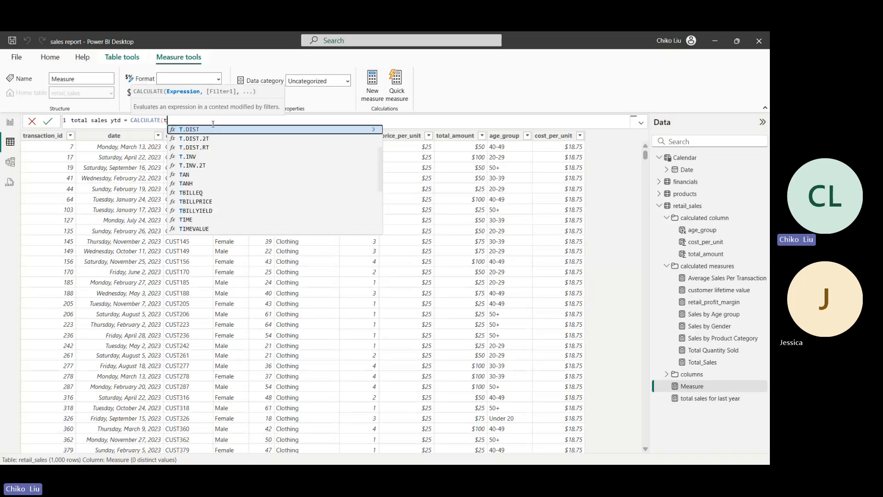
pyautogui.press('Down')
pyautogui.press('Down')
pyautogui.press('Down')
pyautogui.press('Down')
pyautogui.press('Down')
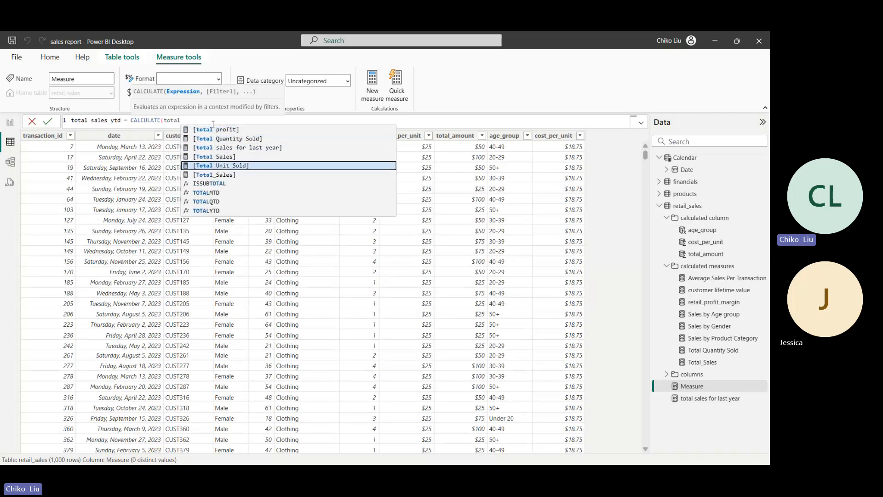
pyautogui.press('Tab')
pyautogui.write(',')
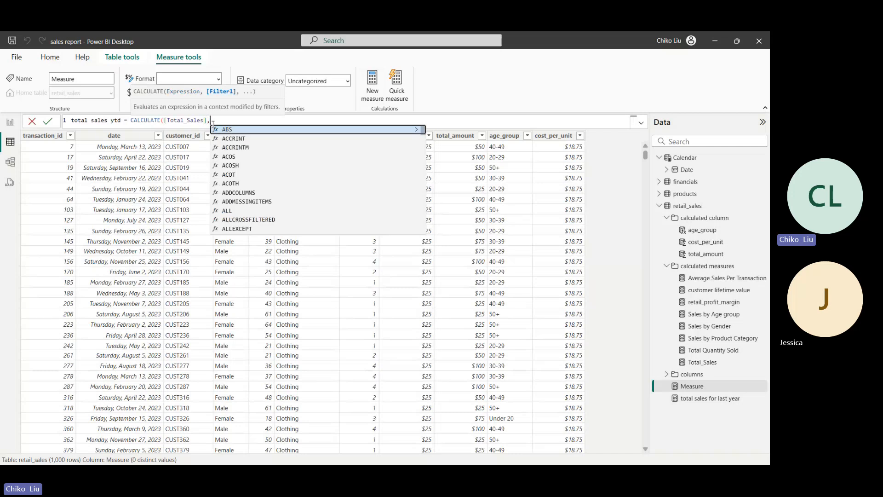
# Step: Insert the DATESYTD function as the filter argument of the "total sales ytd" formula
pyautogui.write('dat')
pyautogui.press('Down')
pyautogui.press('Down')
pyautogui.press('Down')
pyautogui.press('Down')
pyautogui.press('Down')
pyautogui.press('Down')
pyautogui.press('Down')
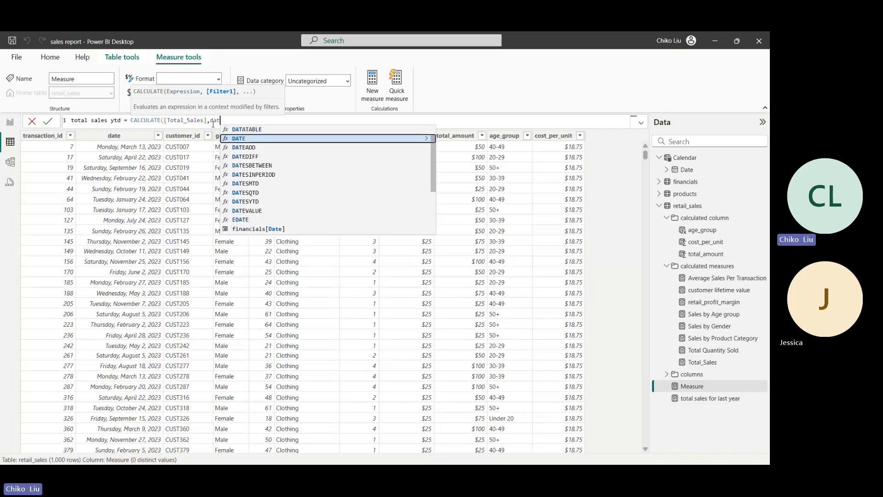
pyautogui.press('Down')
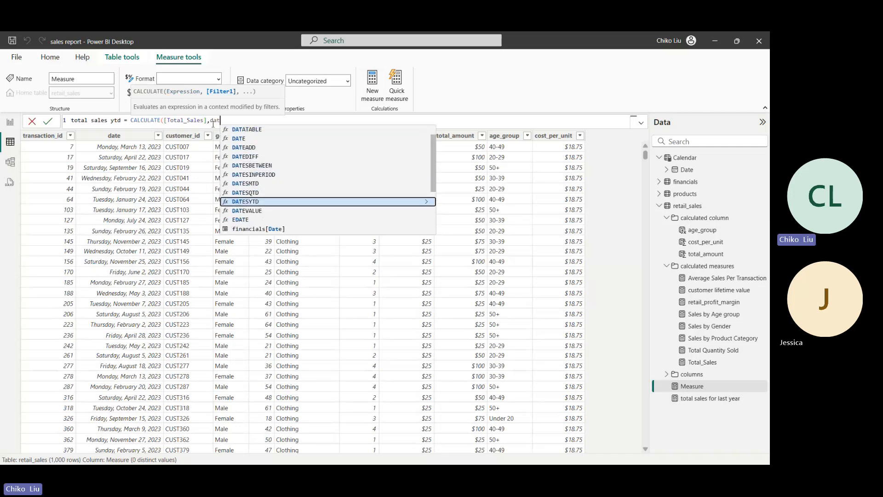
pyautogui.press('Tab')
# Step: Give DATESYTD the retail_sales[date] column, close the formula and commit the "total sales ytd" measure
pyautogui.write('ret')
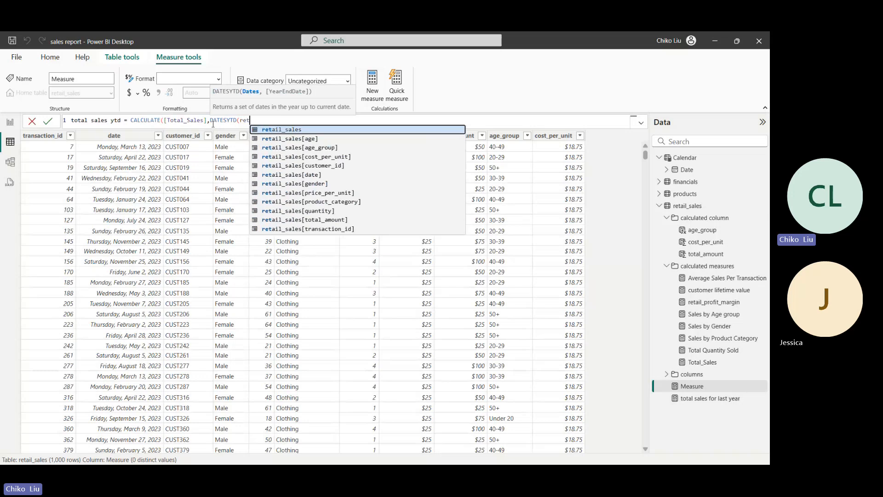
pyautogui.press('Down')
pyautogui.press('Down')
pyautogui.press('Down')
pyautogui.press('Down')
pyautogui.press('Down')
pyautogui.press('Tab')
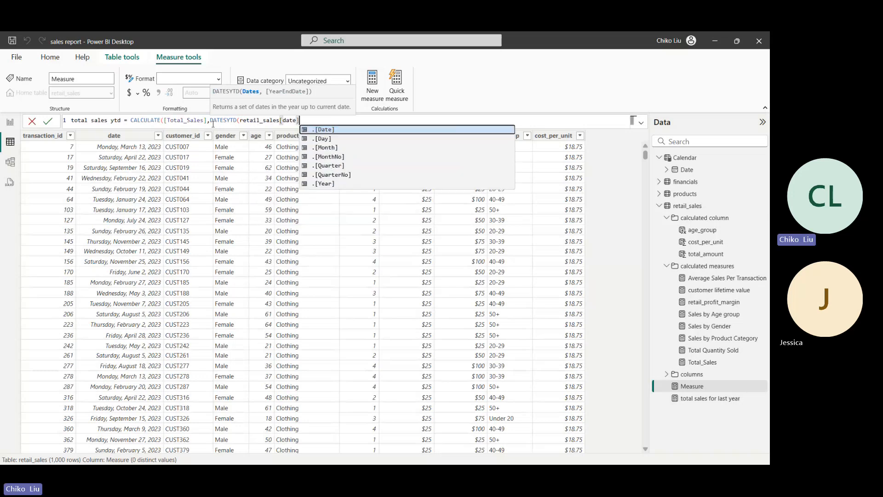
pyautogui.write('))')
pyautogui.press('Return')
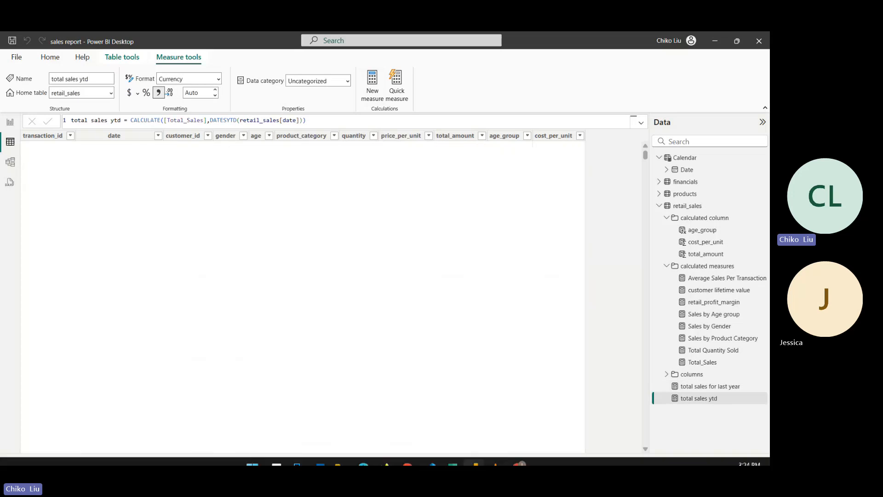
# Step: Switch to the lab PDF and review the month-to-date and quarter-to-date measures and the Creating Visualizations instructions
pyautogui.click(361, 456)
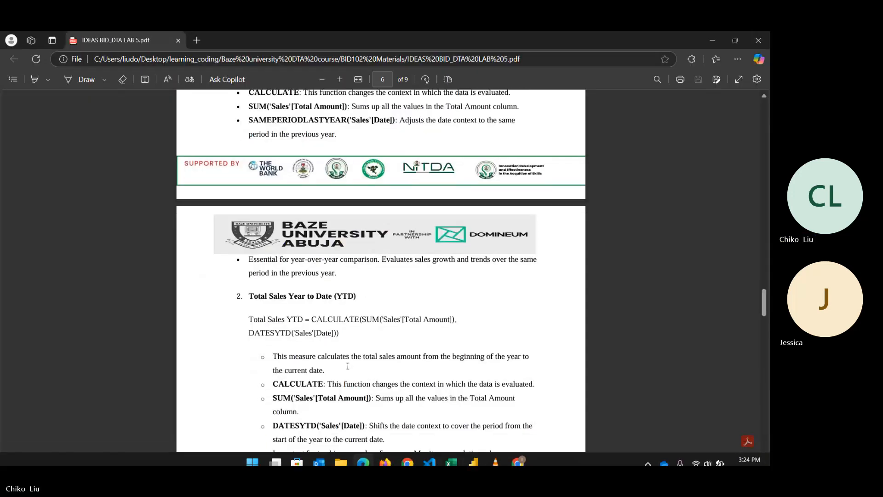
pyautogui.scroll(-3, 348, 365)
pyautogui.scroll(-1, 348, 364)
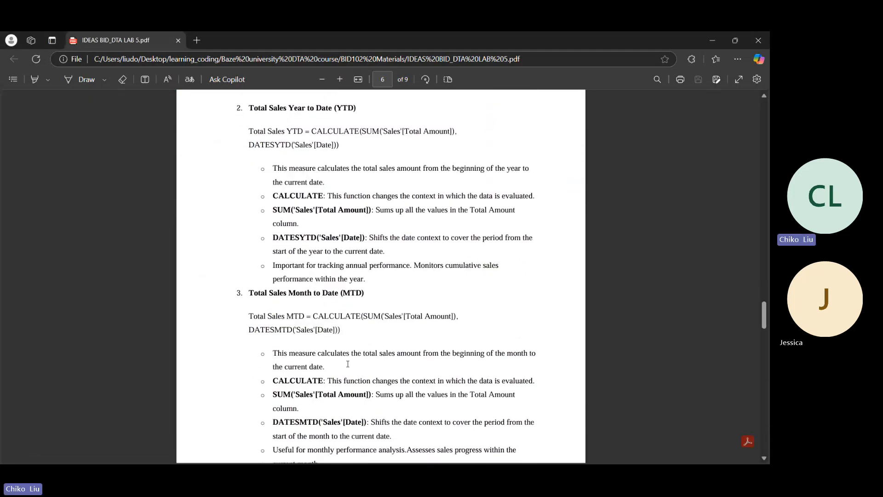
pyautogui.scroll(-2, 352, 368)
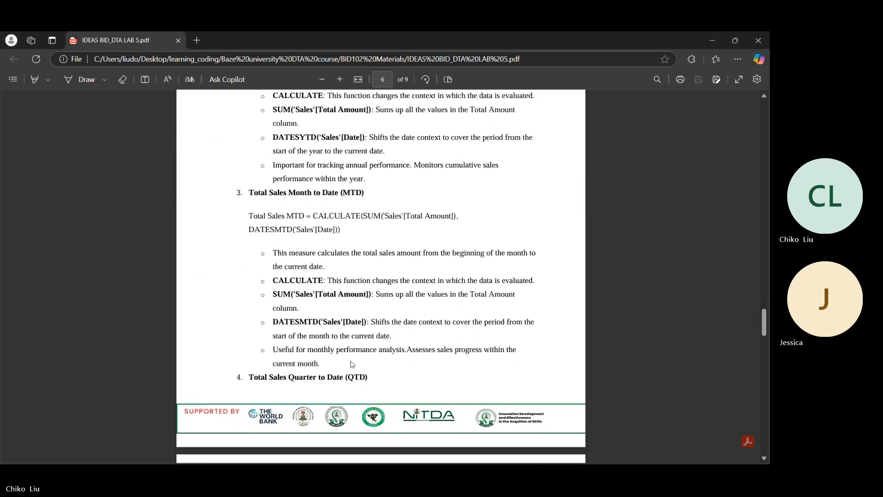
pyautogui.scroll(-1, 352, 363)
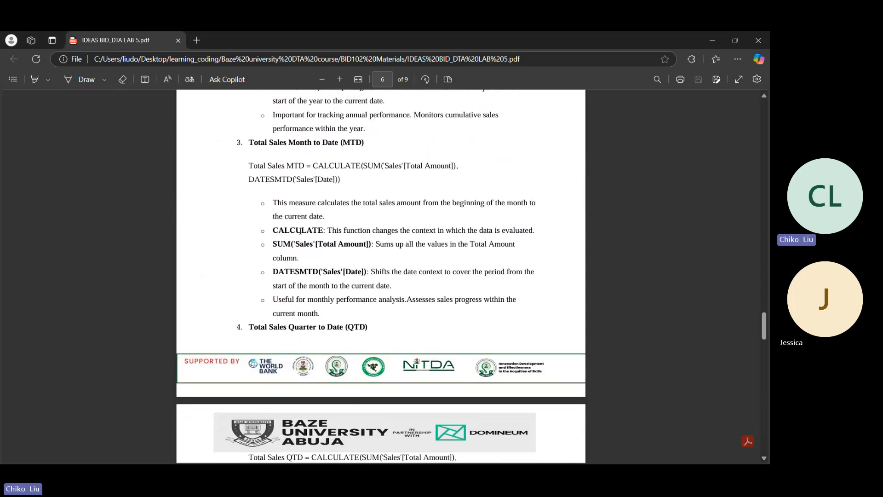
pyautogui.scroll(-5, 300, 235)
pyautogui.scroll(-4, 300, 235)
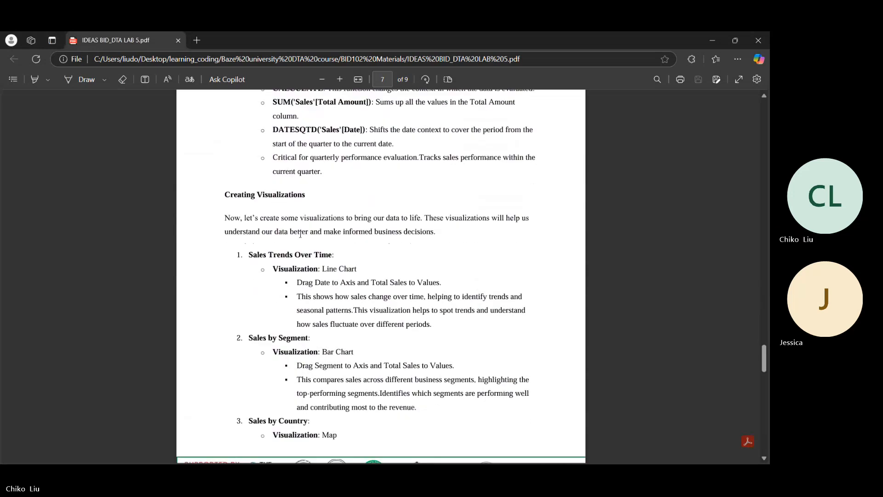
pyautogui.scroll(-15, 301, 232)
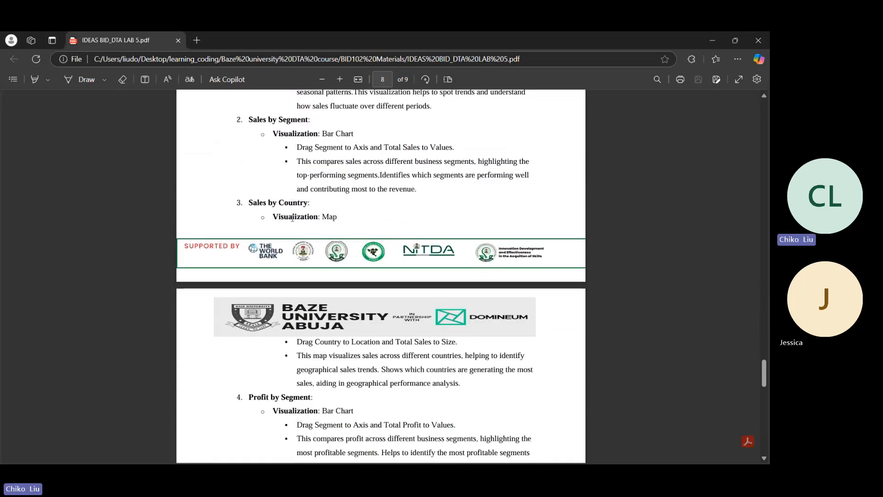
# Step: Review the remaining Creating Visualizations instructions in the lab PDF, returning to Sales Trends Over Time
pyautogui.scroll(-6, 303, 223)
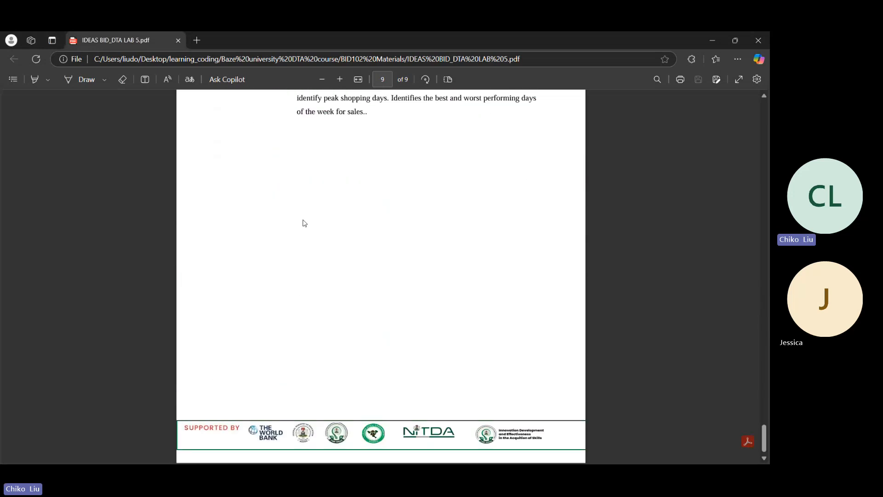
pyautogui.scroll(20, 302, 223)
pyautogui.scroll(1, 304, 224)
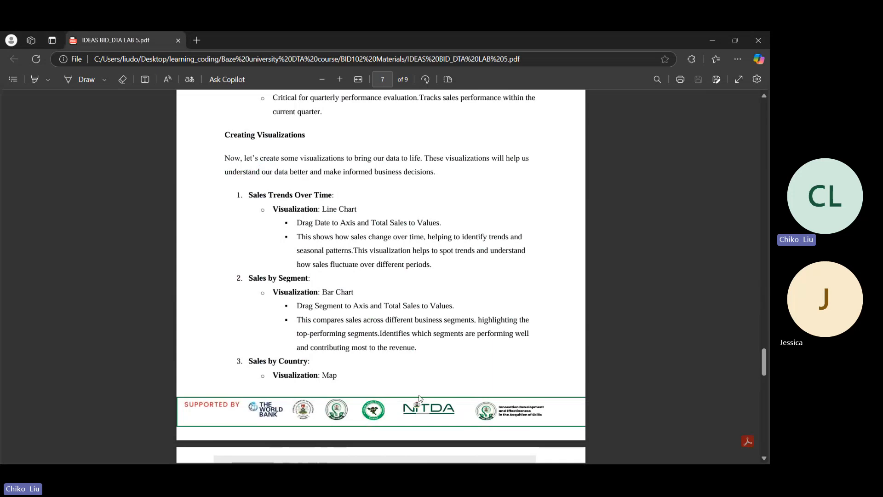
# Step: Switch to the sales report in Power BI Desktop, go to its report view and add a page named "retail sales"
pyautogui.moveTo(399, 455)
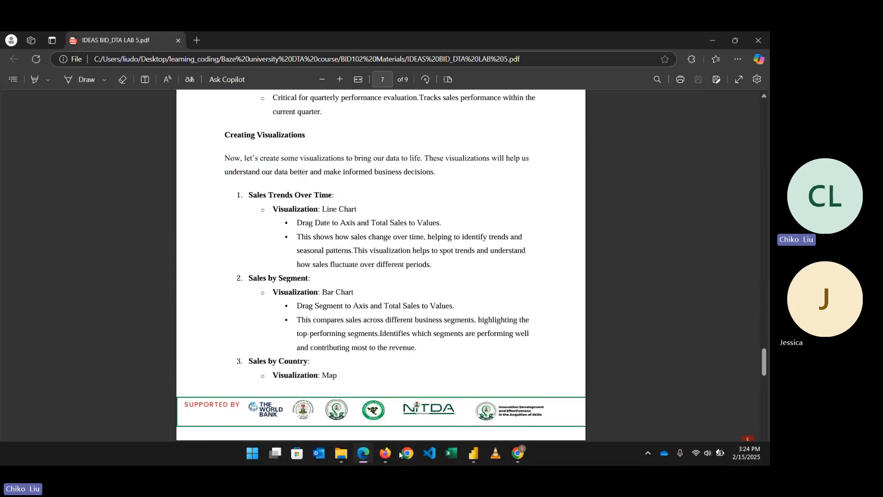
pyautogui.click(474, 454)
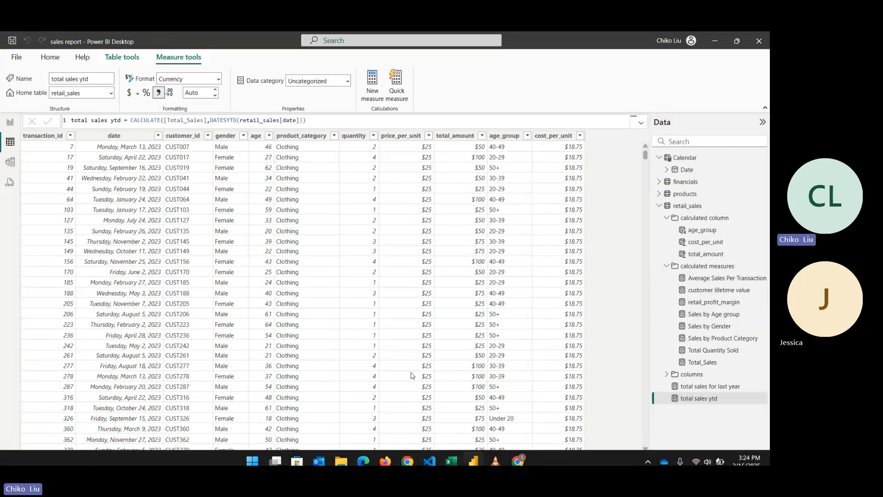
pyautogui.click(10, 125)
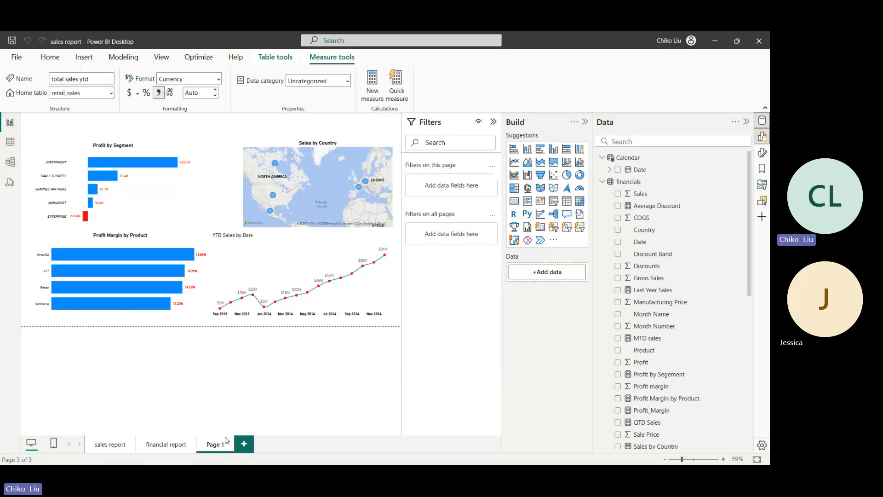
pyautogui.click(243, 444)
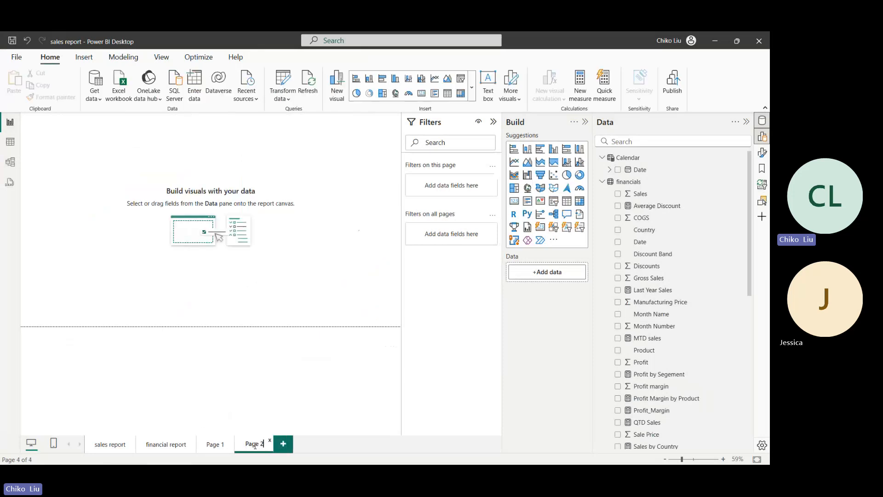
pyautogui.doubleClick(255, 445)
pyautogui.write('retails')
pyautogui.press('BackSpace')
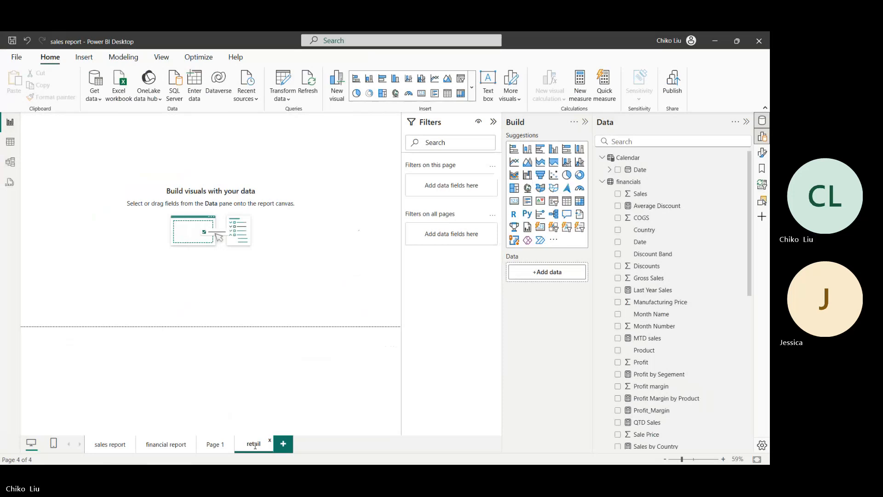
pyautogui.write('sales')
pyautogui.press('Return')
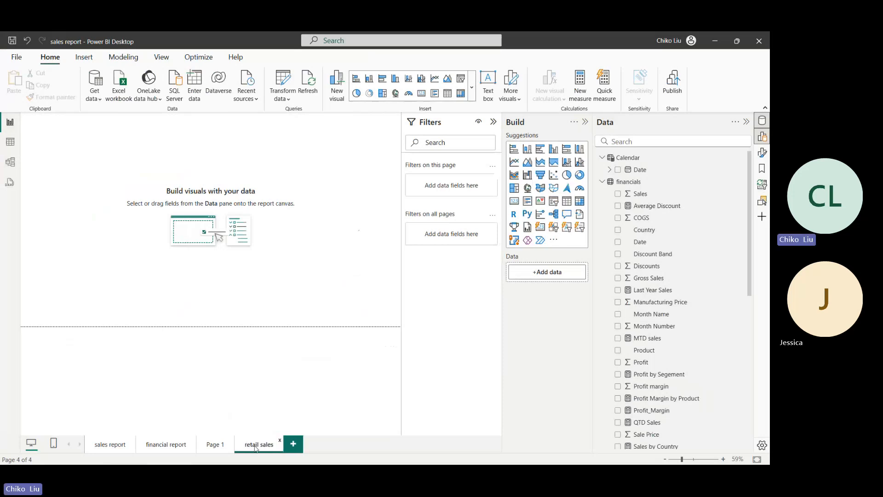
# Step: Create a line chart of the retail_sales Total_Sales measure by the date column on the retail sales page
pyautogui.click(493, 121)
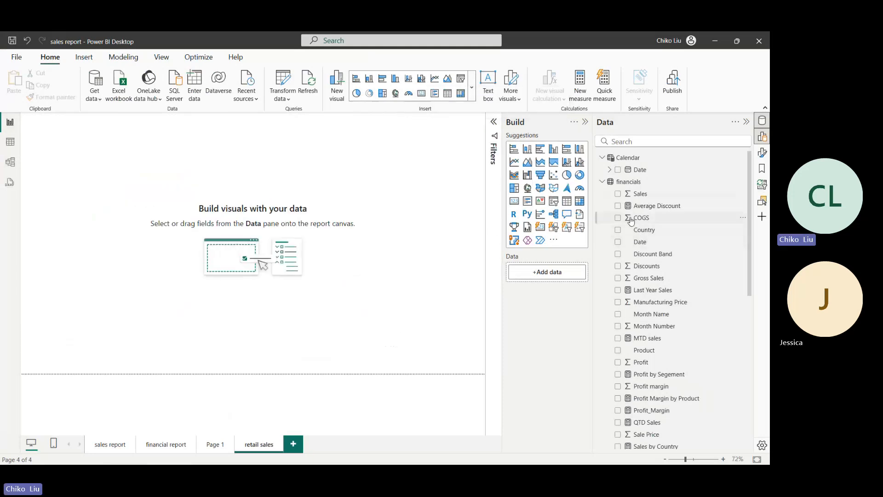
pyautogui.scroll(-2, 636, 234)
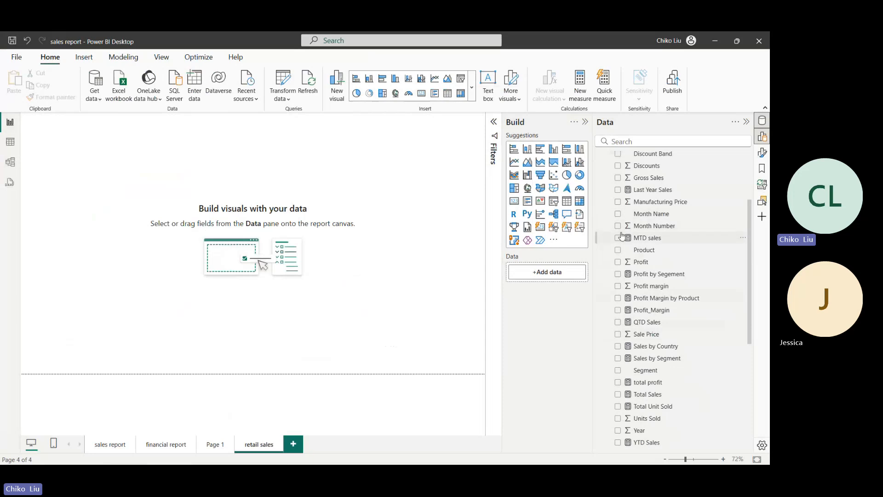
pyautogui.scroll(3, 621, 236)
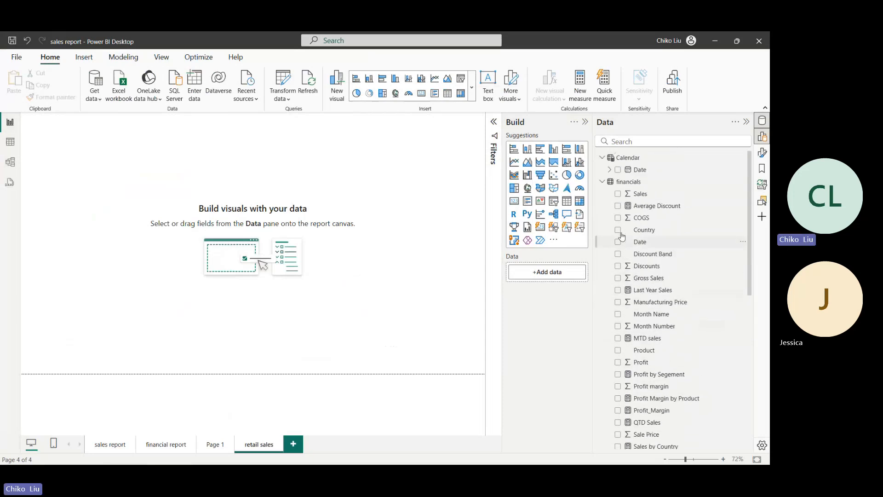
pyautogui.click(602, 181)
pyautogui.click(602, 158)
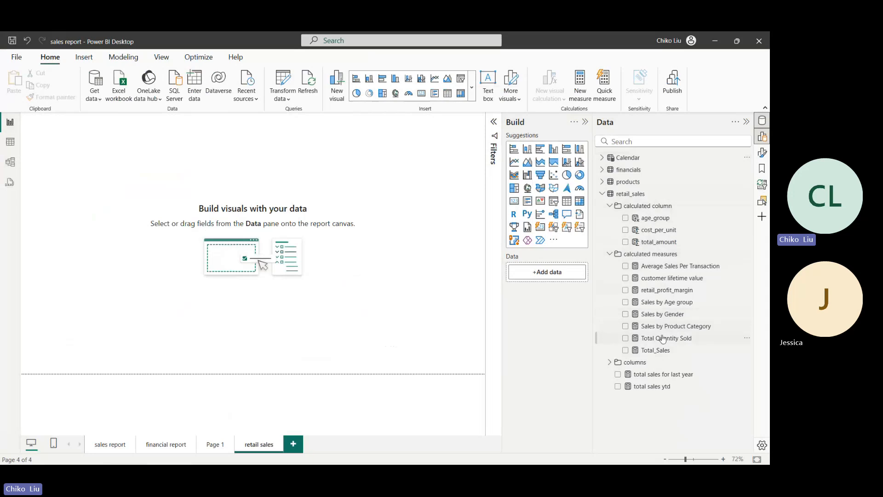
pyautogui.click(625, 350)
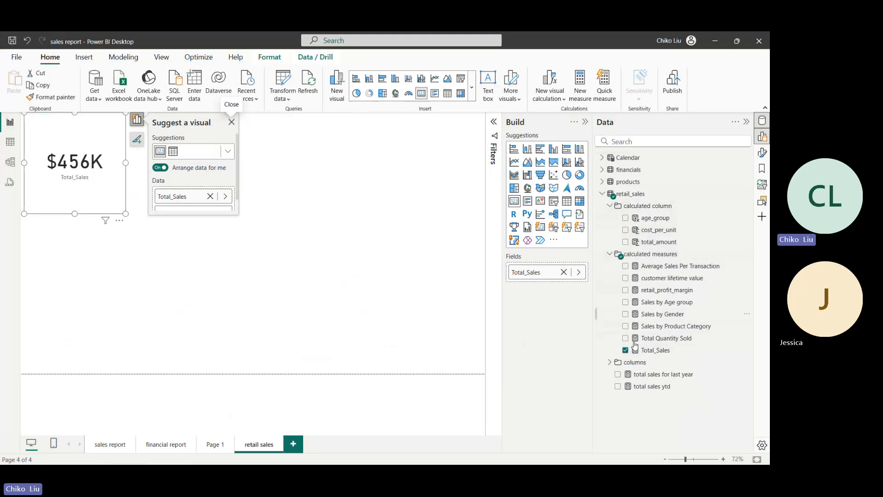
pyautogui.click(610, 364)
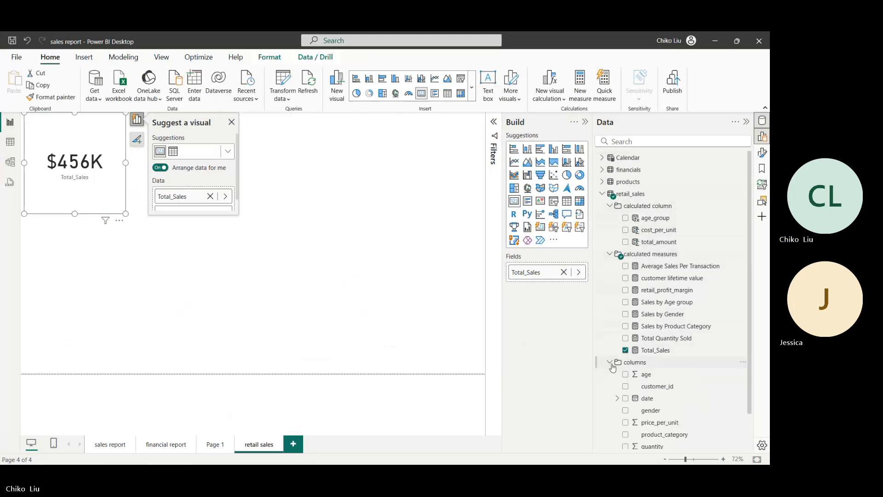
pyautogui.click(625, 399)
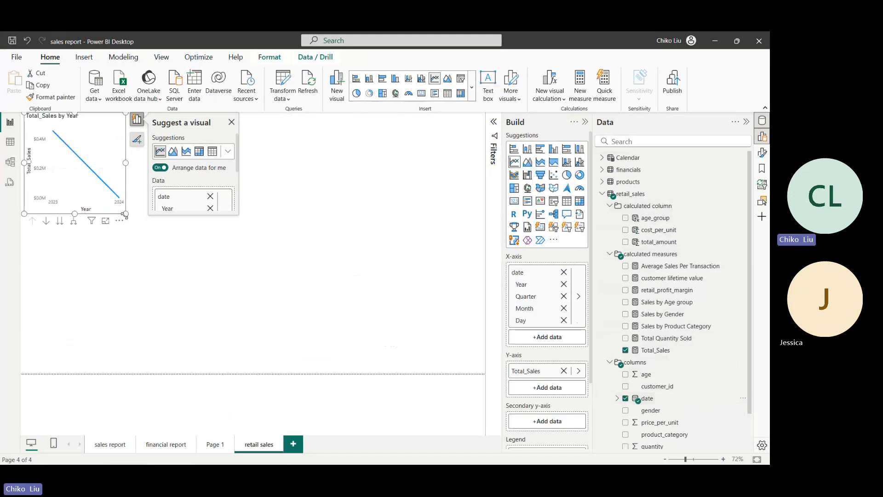
# Step: Enlarge the Total_Sales line chart across most of the page width, leaving a small gap above it
pyautogui.moveTo(125, 214); pyautogui.dragTo(376, 294)
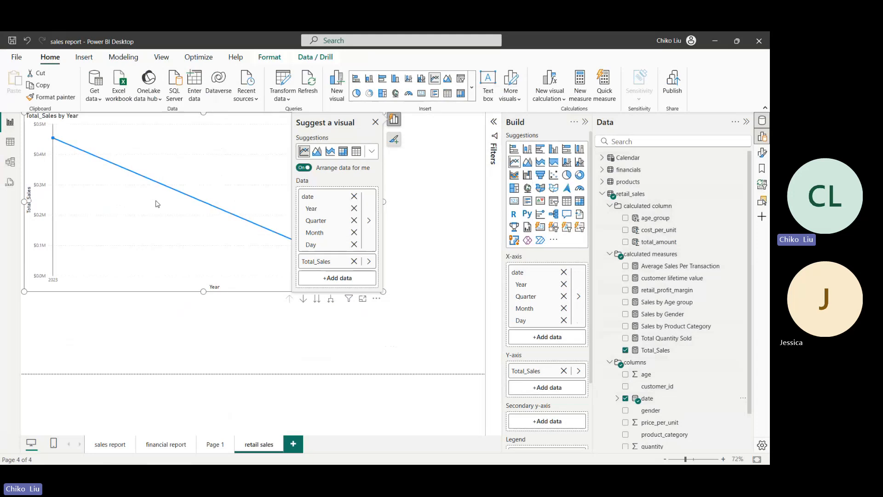
pyautogui.click(376, 122)
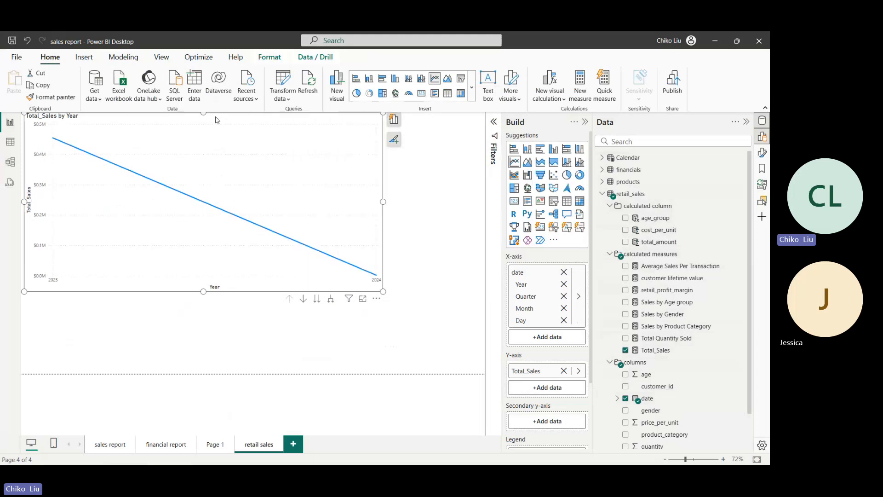
pyautogui.moveTo(204, 113); pyautogui.dragTo(205, 127)
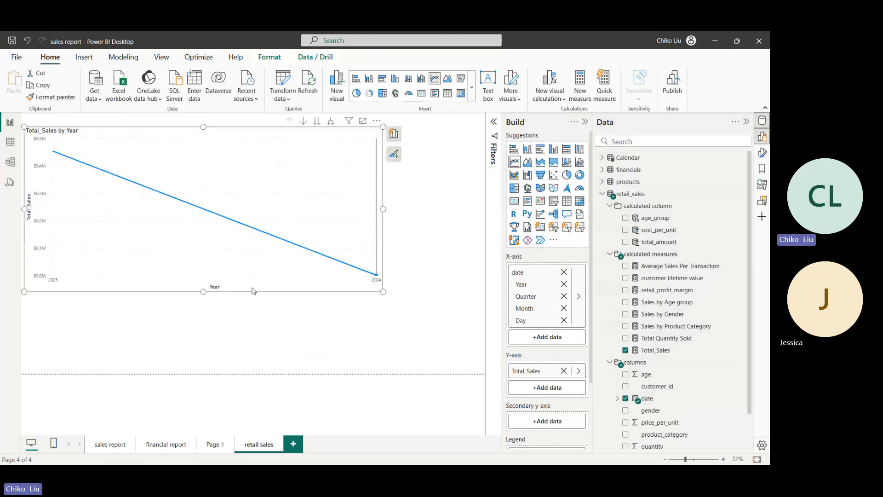
# Step: Expand the line chart's date hierarchy from year through quarter and month down to day
pyautogui.click(331, 122)
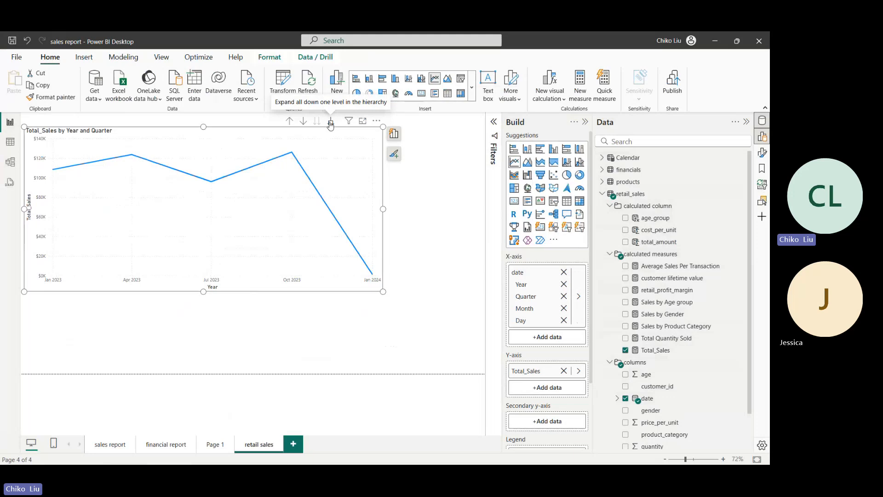
pyautogui.click(330, 122)
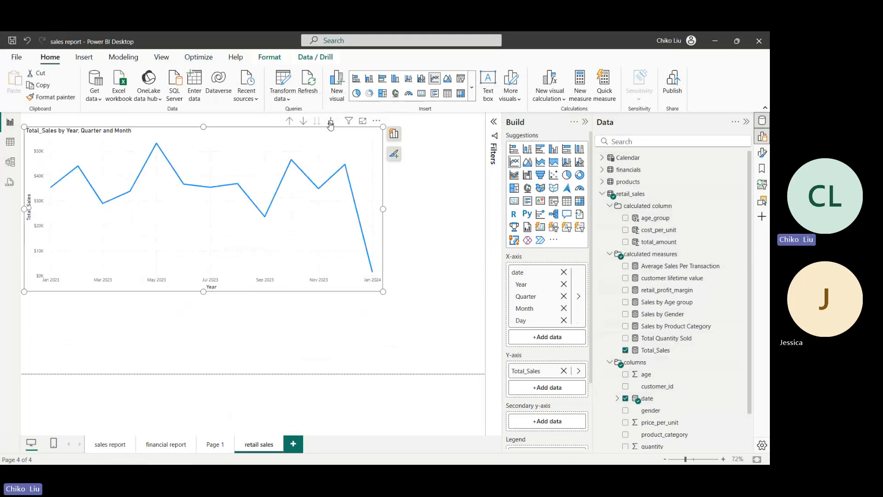
pyautogui.click(330, 121)
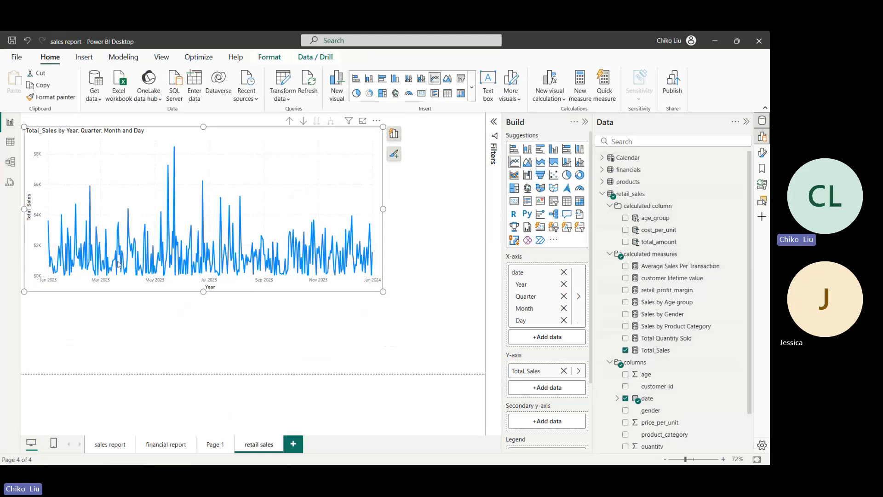
# Step: Widen the line chart and limit its date hierarchy to month level by removing Day and expanding the remaining levels
pyautogui.moveTo(385, 209); pyautogui.dragTo(427, 209)
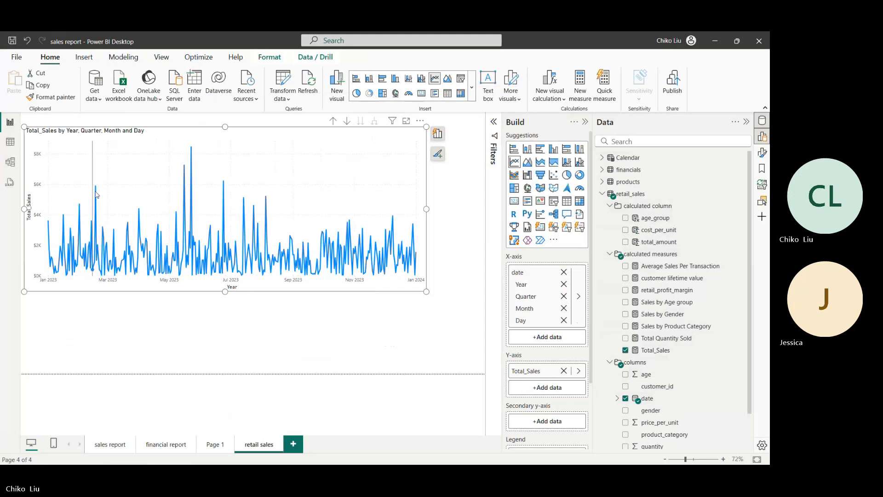
pyautogui.moveTo(97, 190)
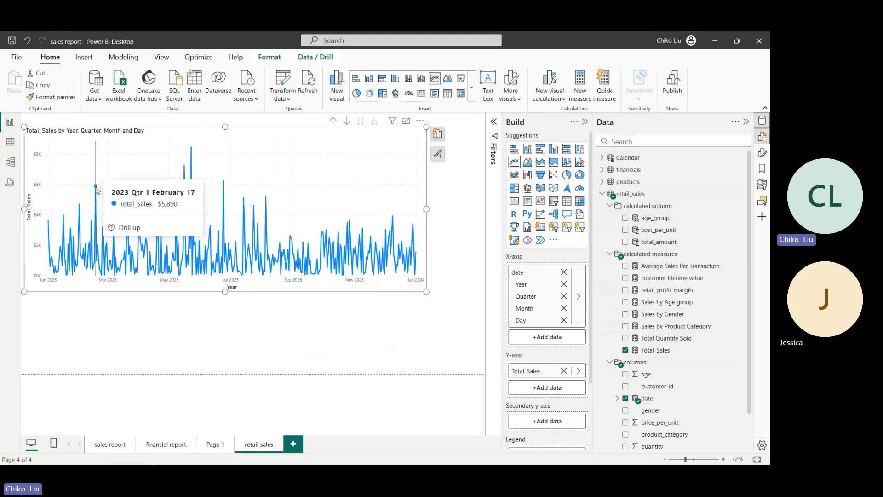
pyautogui.click(565, 321)
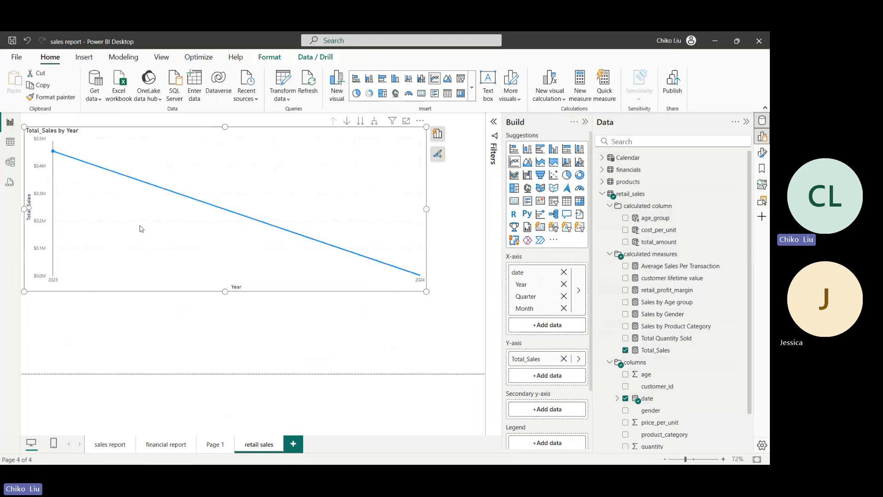
pyautogui.click(375, 123)
pyautogui.click(375, 123)
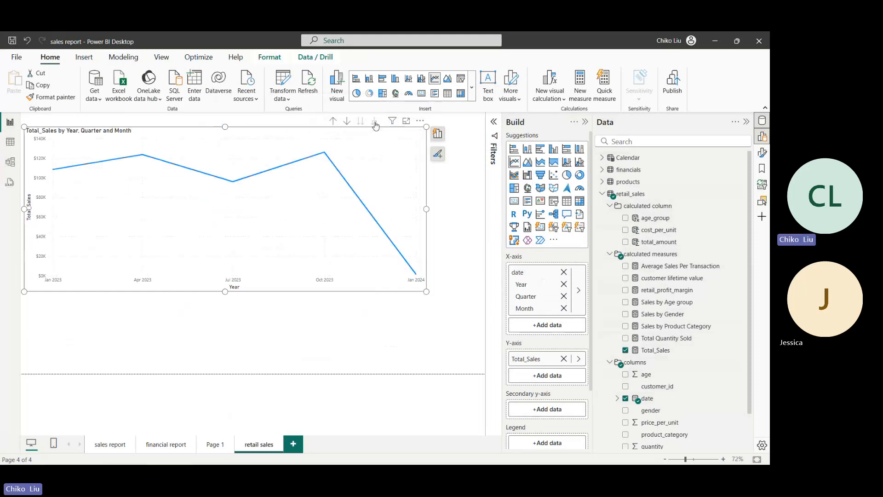
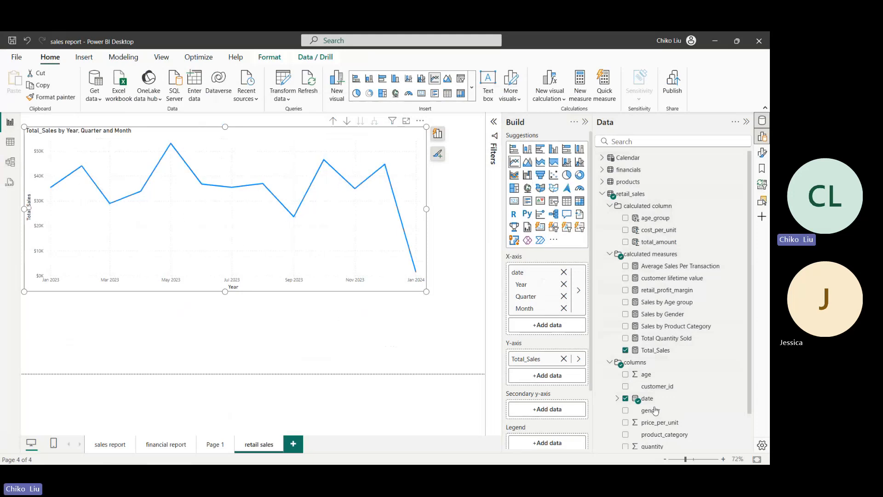
# Step: Turn off the horizontal and vertical gridlines of the Total_Sales line chart
pyautogui.click(762, 155)
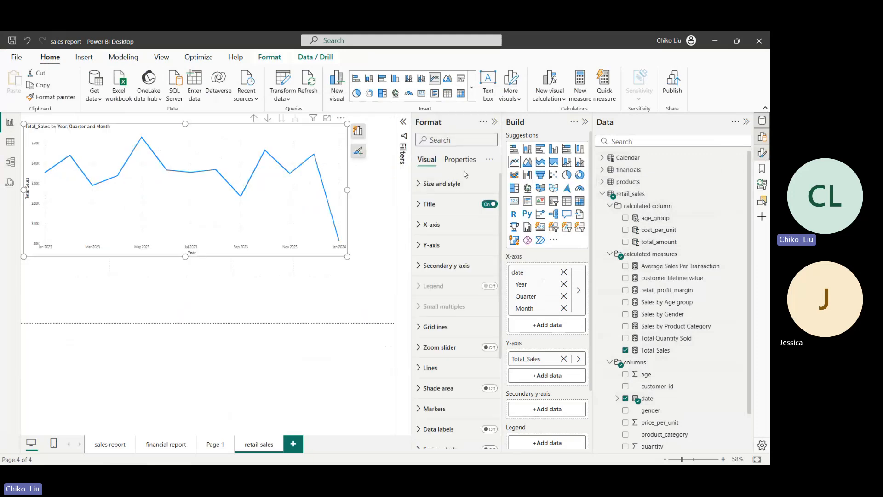
pyautogui.click(586, 123)
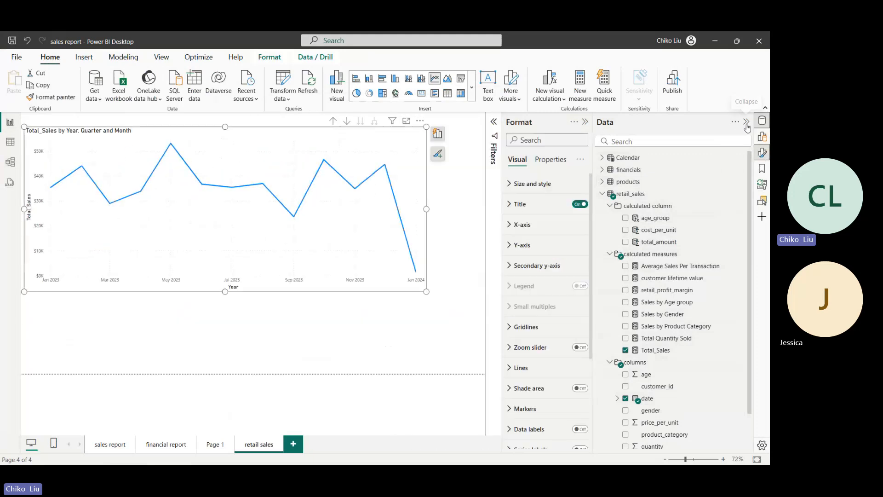
pyautogui.click(746, 121)
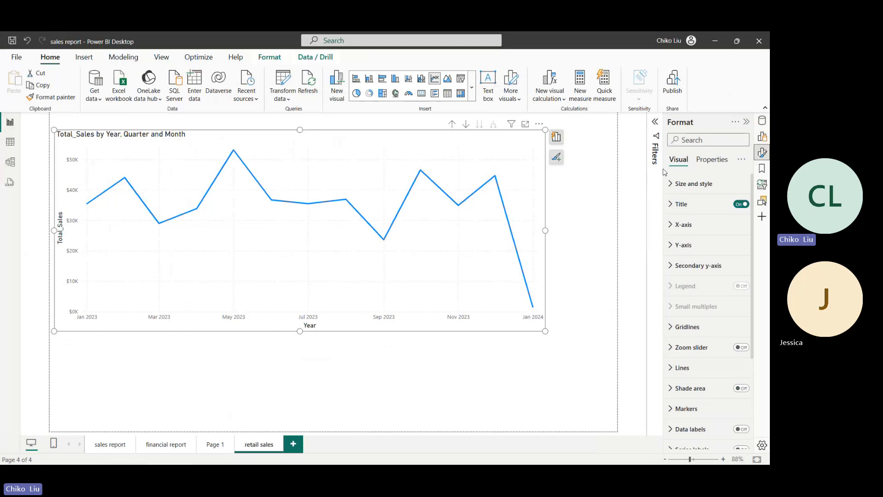
pyautogui.moveTo(663, 169); pyautogui.dragTo(609, 169)
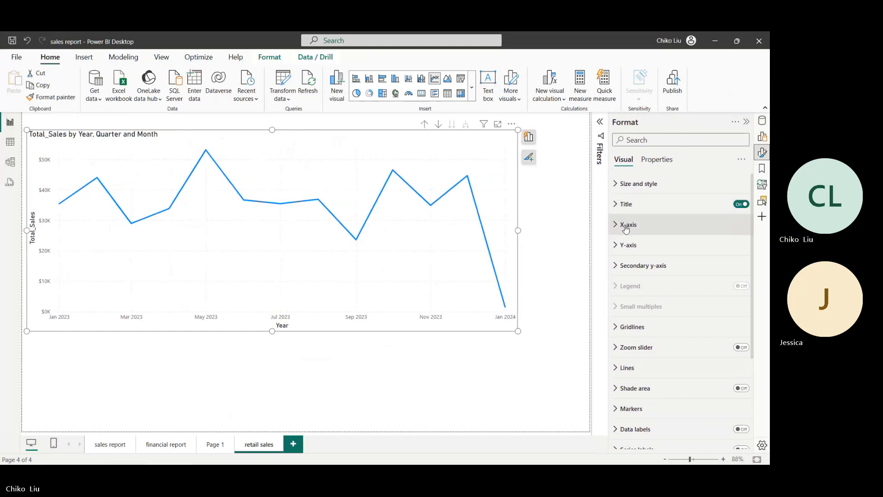
pyautogui.click(626, 326)
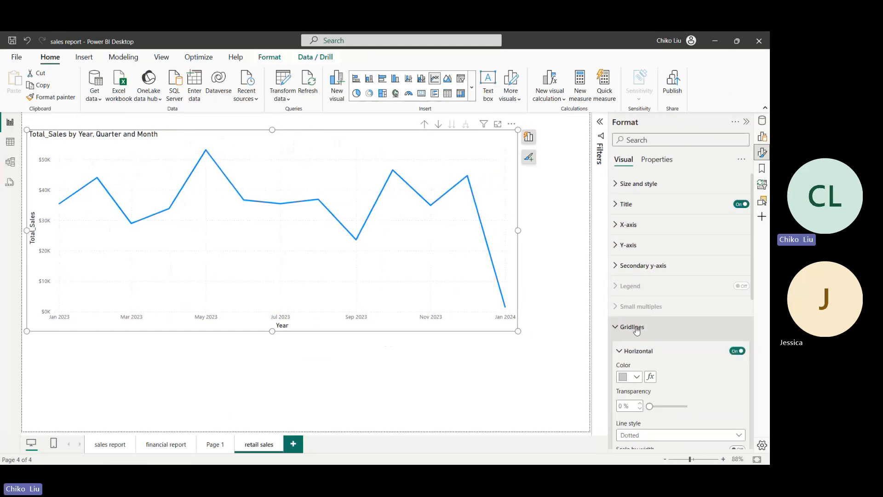
pyautogui.click(738, 351)
pyautogui.scroll(-2, 726, 364)
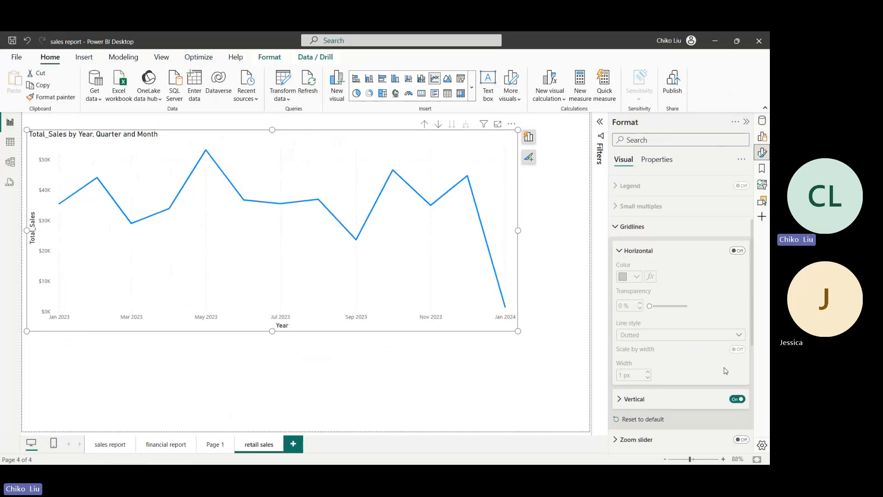
pyautogui.click(619, 227)
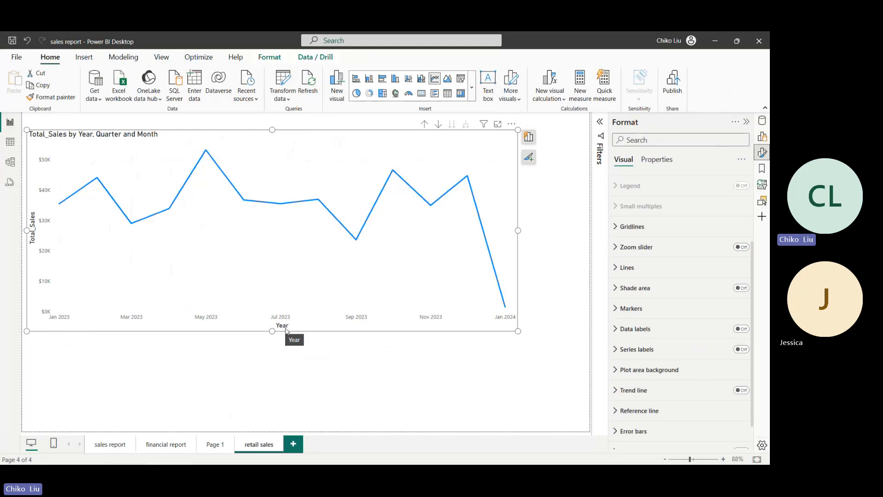
# Step: Turn off the X-axis title of the Total_Sales line chart
pyautogui.scroll(2, 667, 221)
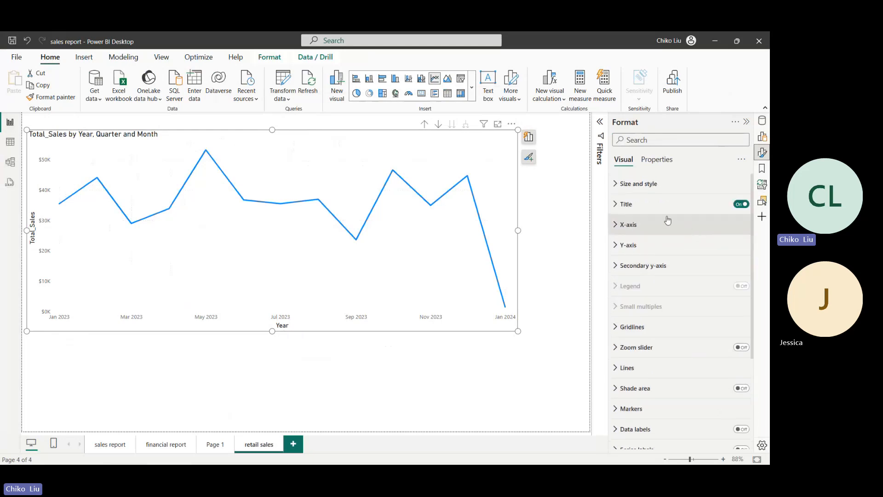
pyautogui.click(614, 227)
pyautogui.click(732, 413)
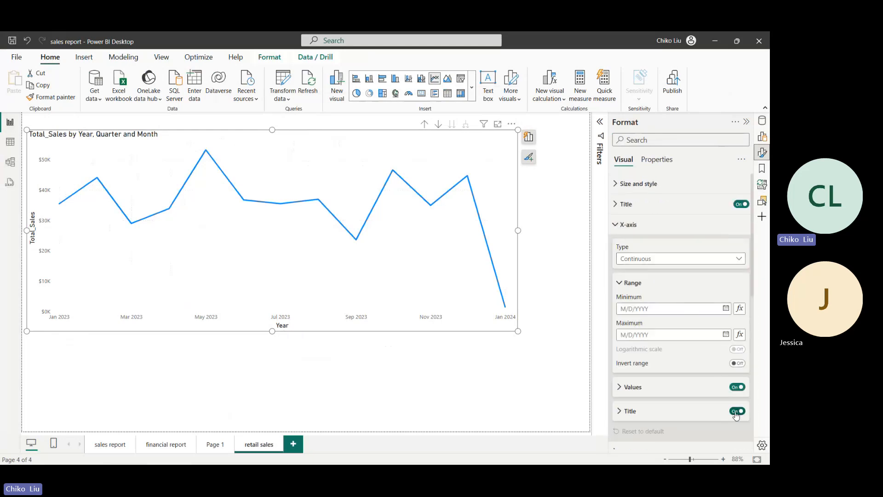
# Step: Format the line chart's X-axis values in bold black DIN font
pyautogui.click(619, 387)
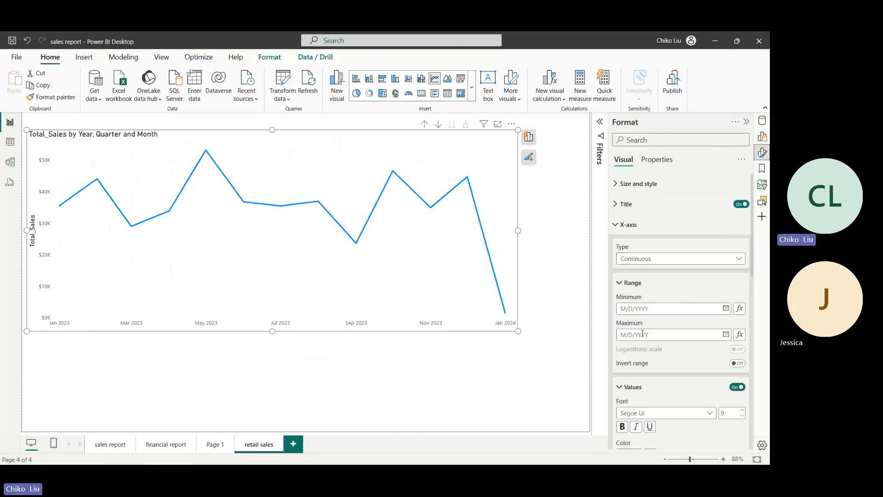
pyautogui.scroll(-2, 680, 350)
pyautogui.click(707, 314)
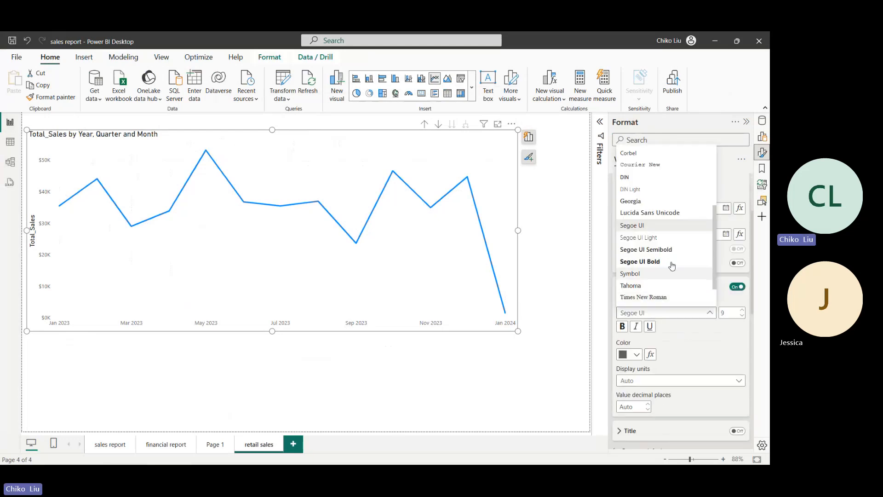
pyautogui.click(649, 191)
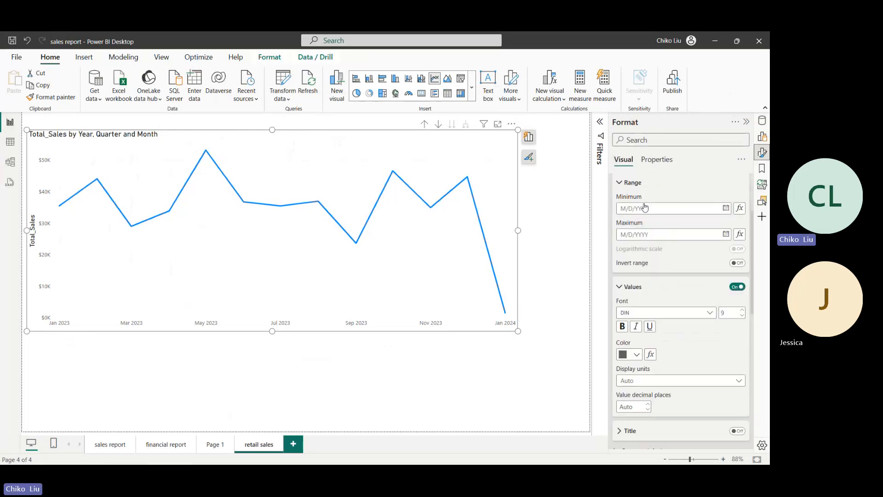
pyautogui.click(630, 354)
pyautogui.click(579, 196)
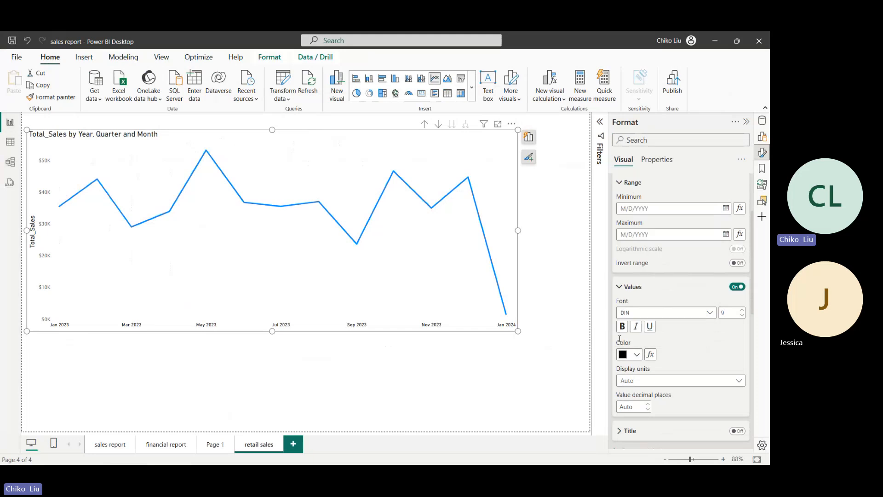
pyautogui.click(622, 327)
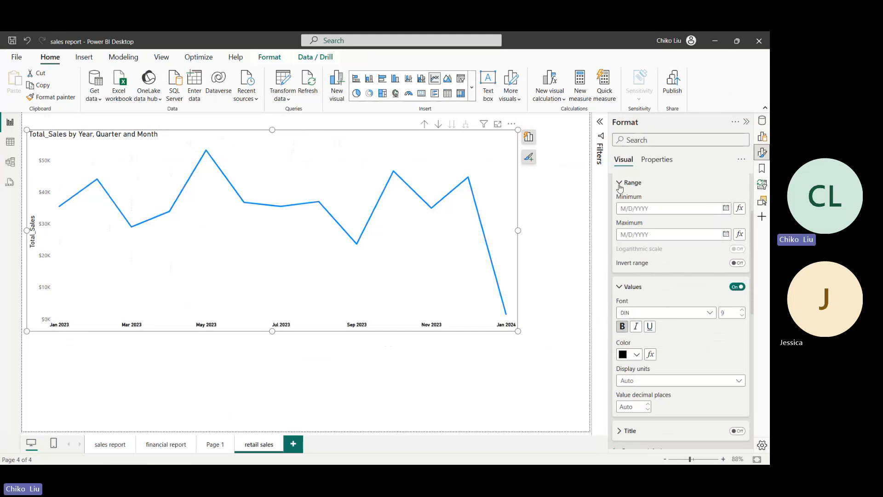
pyautogui.click(619, 183)
pyautogui.click(620, 206)
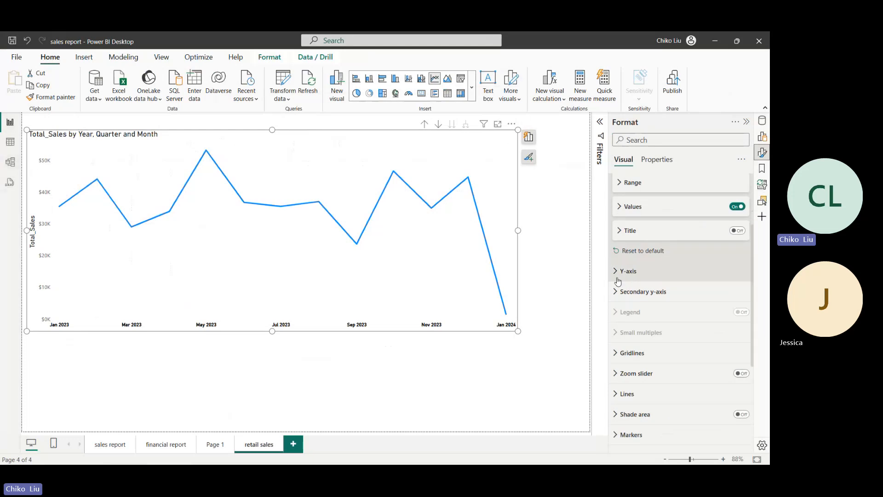
# Step: Turn off the Y-axis values and Y-axis title of the Total_Sales line chart
pyautogui.click(617, 273)
pyautogui.click(736, 398)
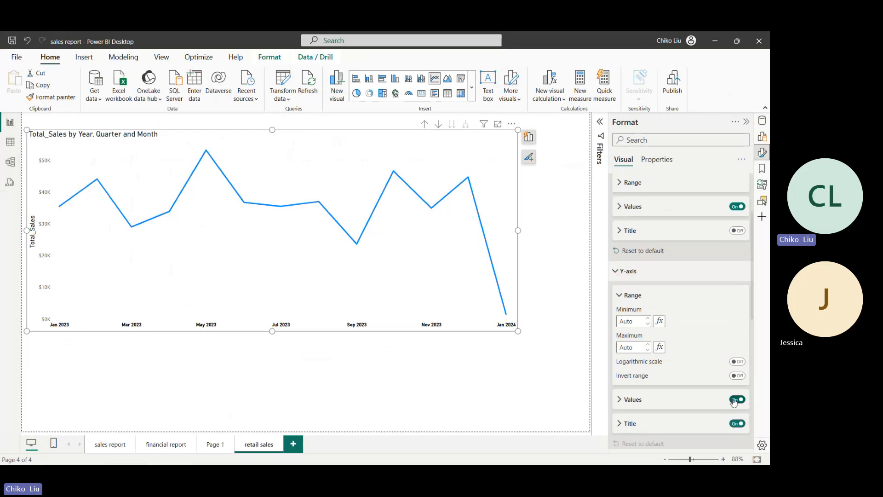
pyautogui.click(737, 423)
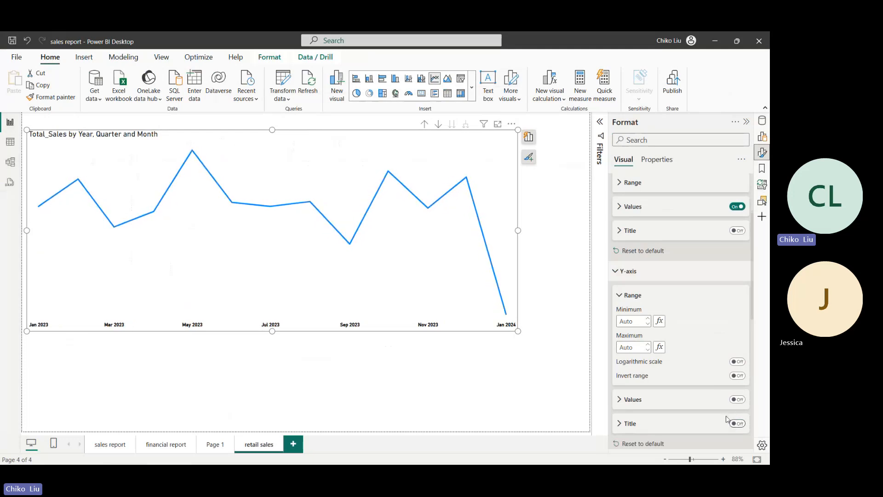
pyautogui.click(620, 230)
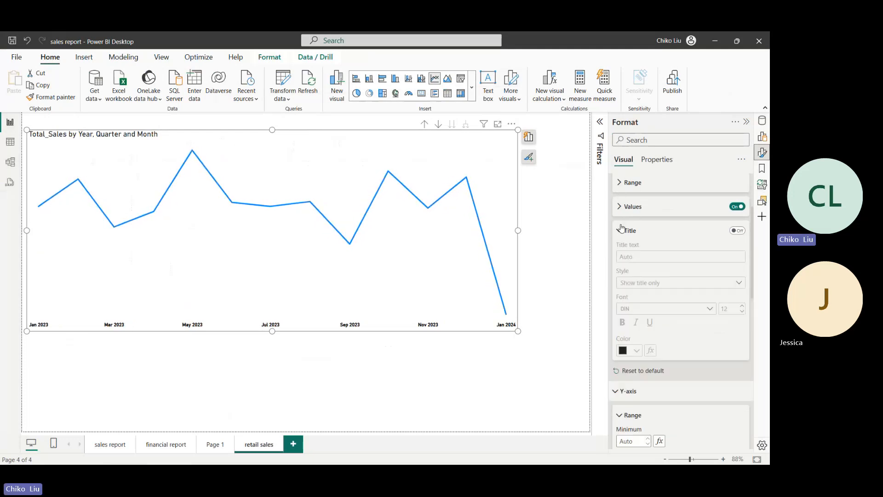
pyautogui.click(619, 230)
pyautogui.scroll(5, 620, 212)
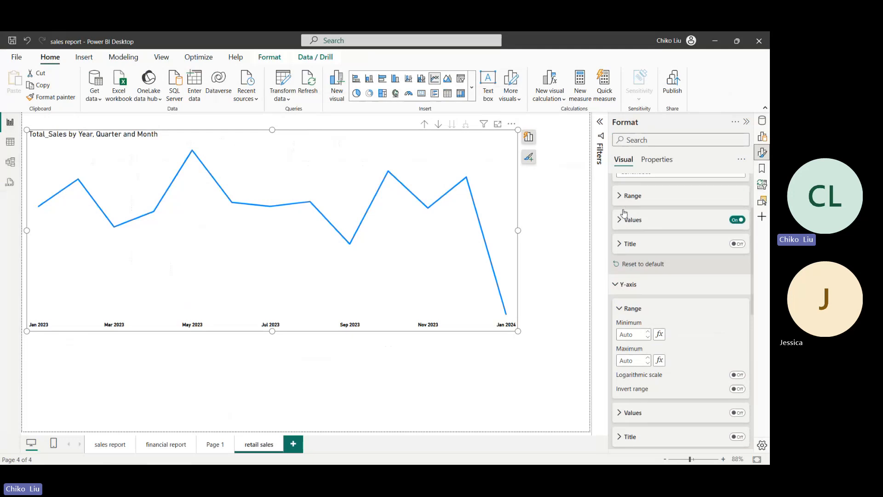
pyautogui.click(615, 227)
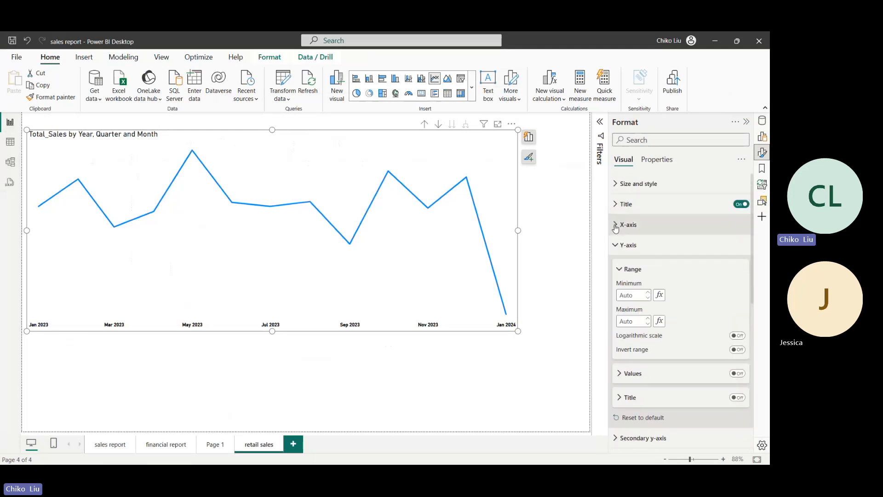
pyautogui.click(616, 244)
# Step: Turn on data labels for the Total_Sales line chart and open their settings
pyautogui.scroll(-3, 618, 253)
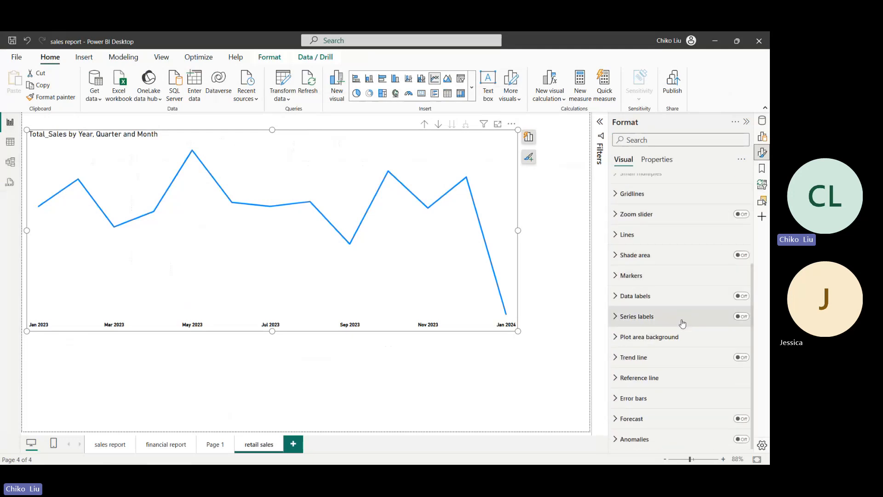
pyautogui.click(741, 297)
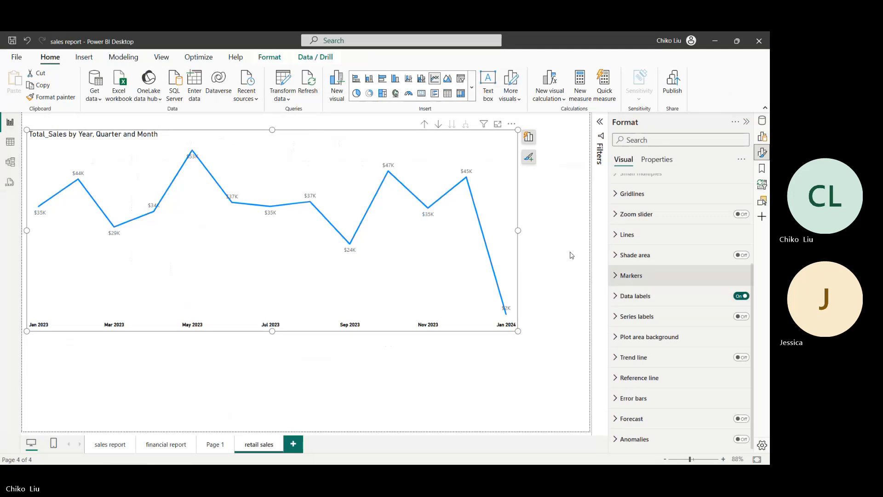
pyautogui.click(624, 303)
# Step: Try the Above position for the line chart's data labels and set it back to Auto
pyautogui.scroll(-3, 644, 285)
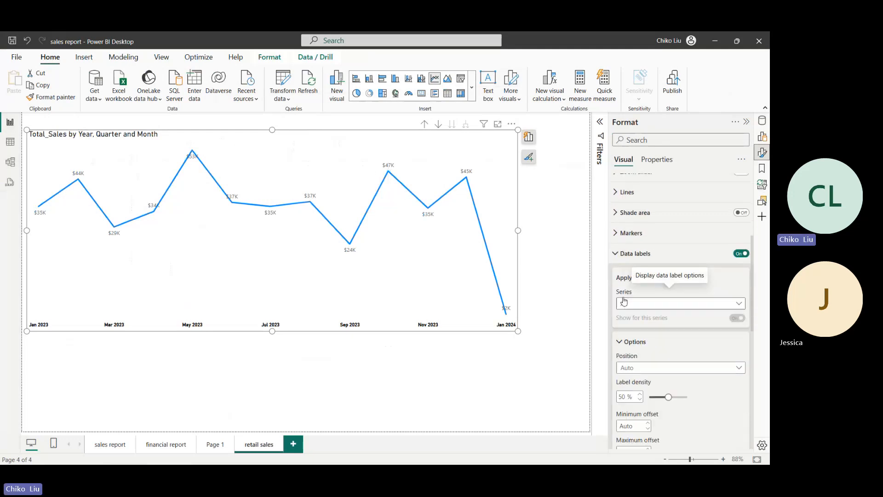
pyautogui.click(639, 261)
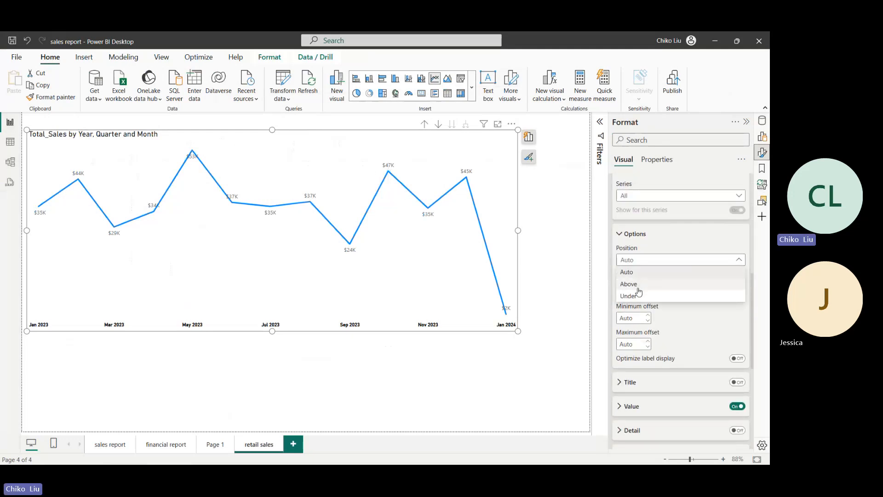
pyautogui.click(638, 285)
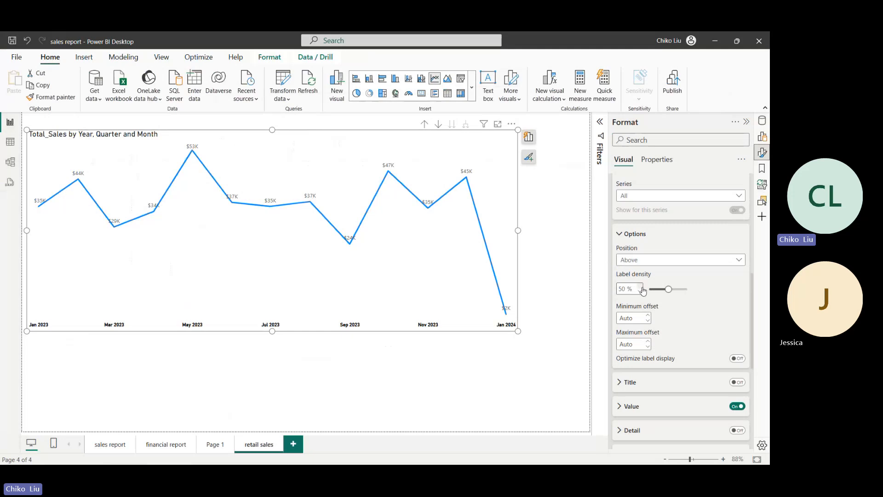
pyautogui.click(639, 260)
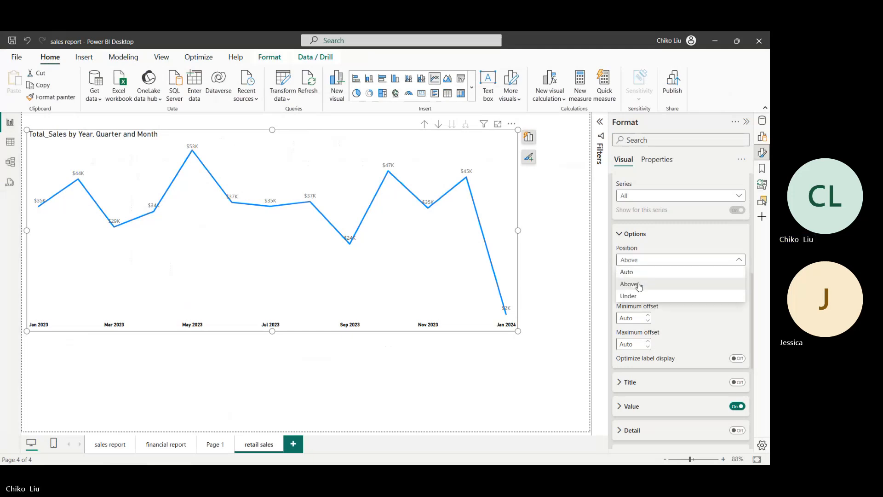
pyautogui.click(639, 272)
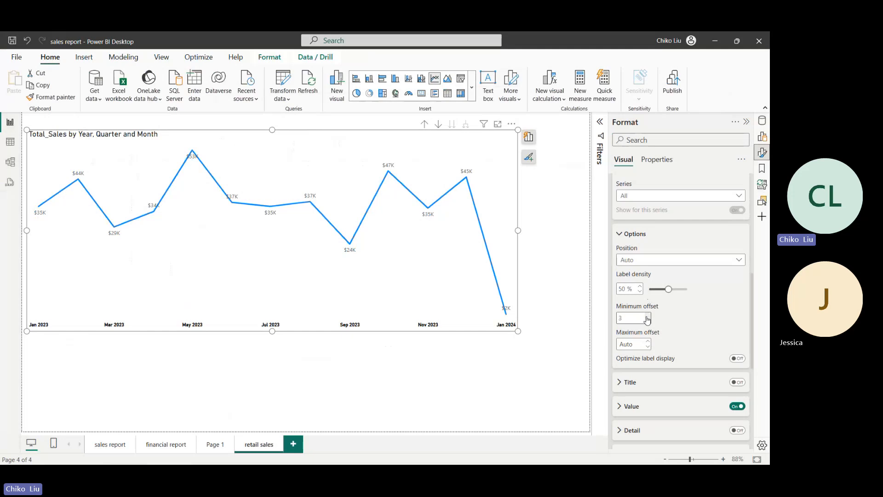
# Step: Set the data labels' minimum offset to 7, maximum offset to 15 and label density to 60%
pyautogui.click(647, 317)
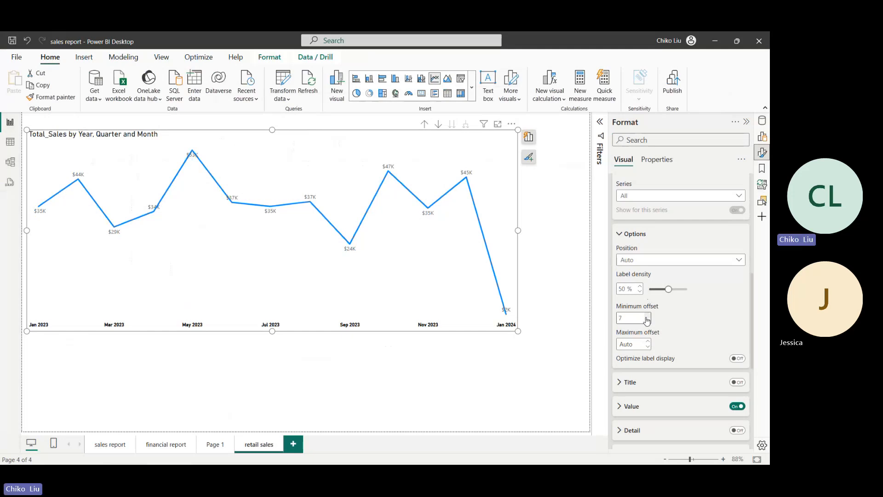
pyautogui.click(647, 317)
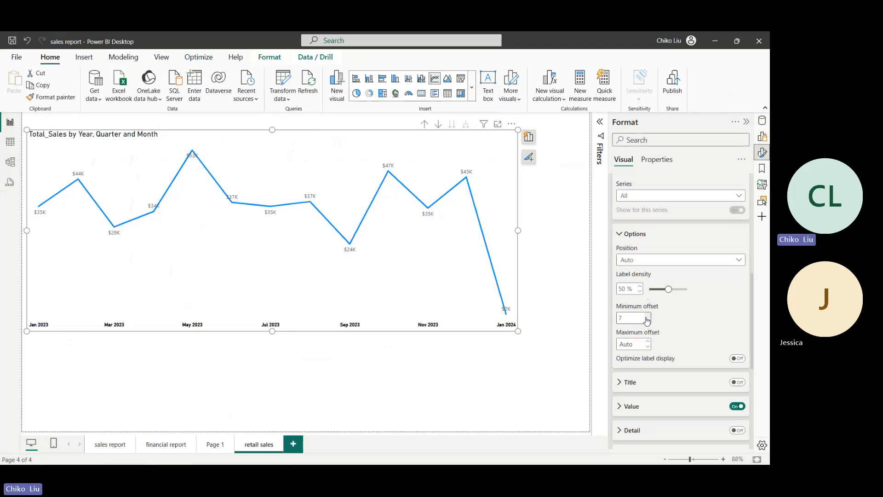
pyautogui.click(648, 342)
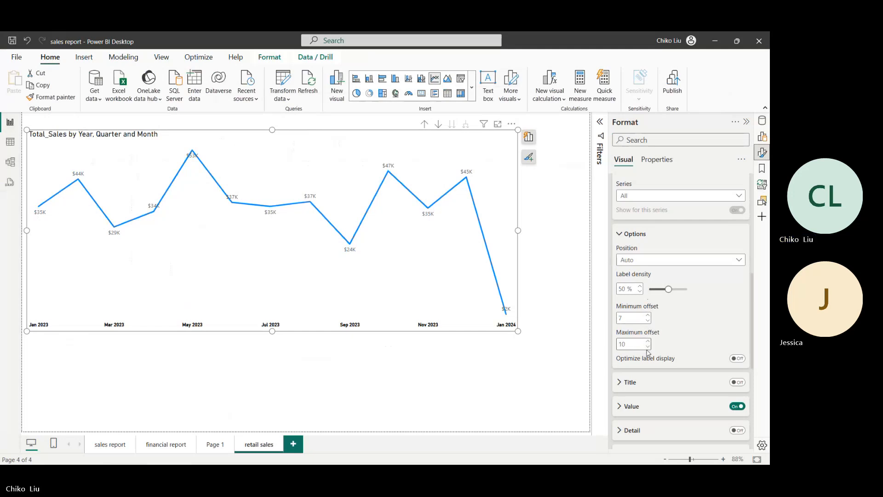
pyautogui.click(647, 348)
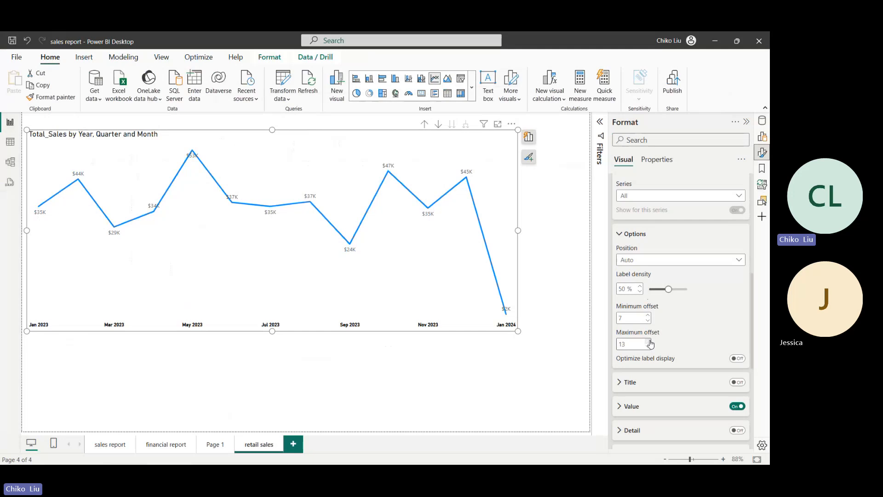
pyautogui.click(648, 342)
pyautogui.click(648, 342)
pyautogui.moveTo(667, 288); pyautogui.dragTo(675, 291)
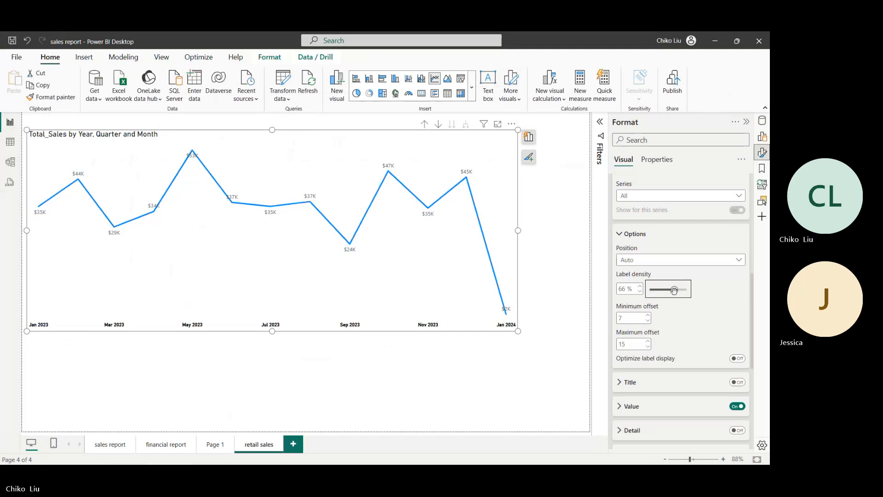
pyautogui.moveTo(673, 290); pyautogui.dragTo(672, 291)
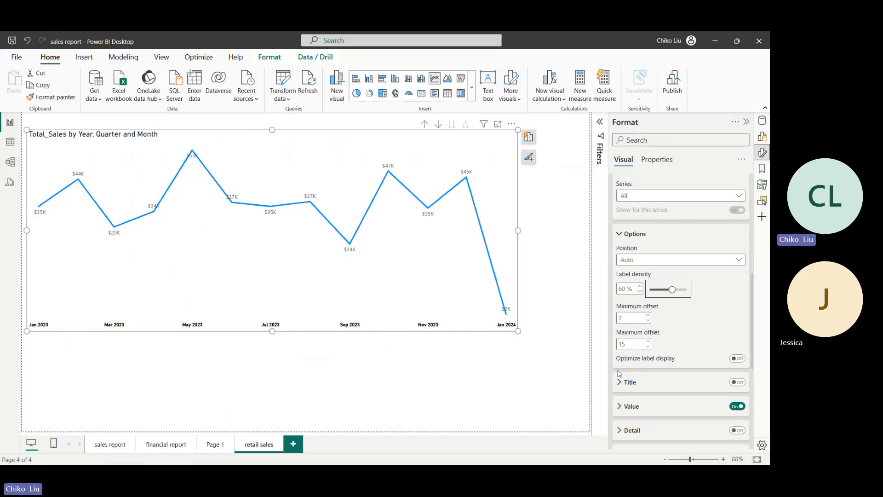
# Step: Set the font of the line chart's data label values to DIN without underline
pyautogui.scroll(-3, 620, 355)
pyautogui.click(623, 307)
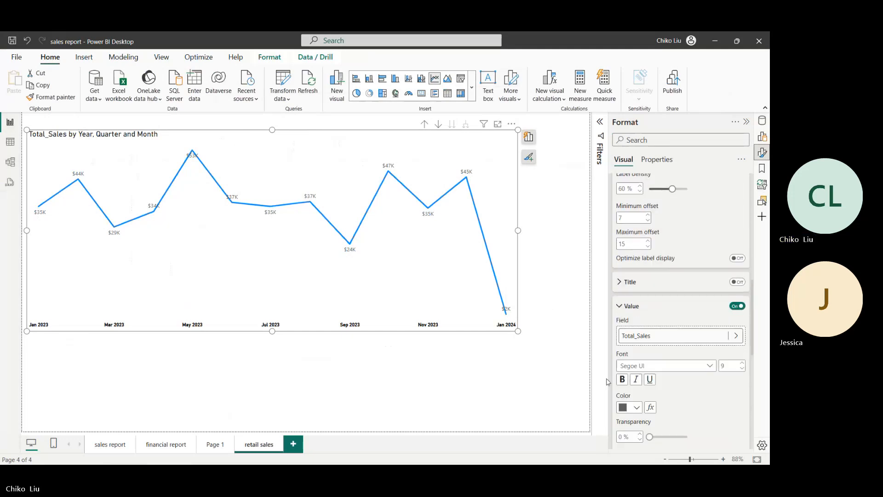
pyautogui.click(657, 366)
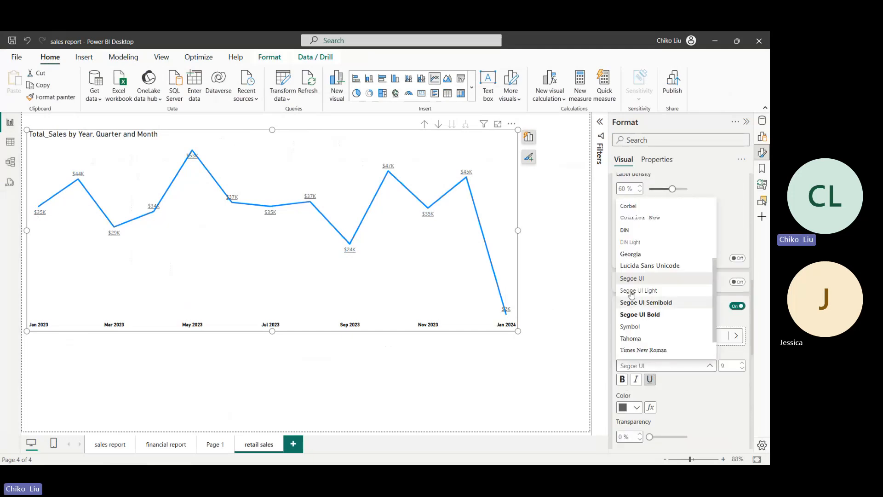
pyautogui.click(624, 231)
pyautogui.click(649, 379)
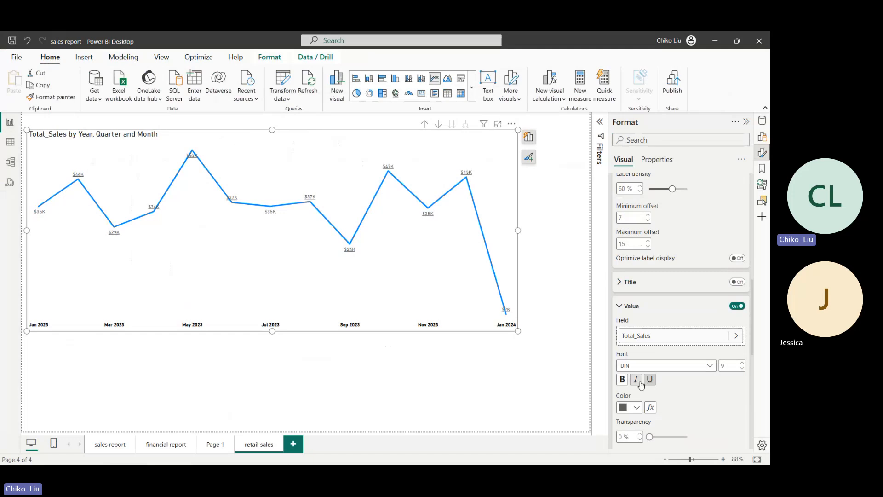
# Step: Color the data label values red with hex #FF0000 and make them bold
pyautogui.click(637, 413)
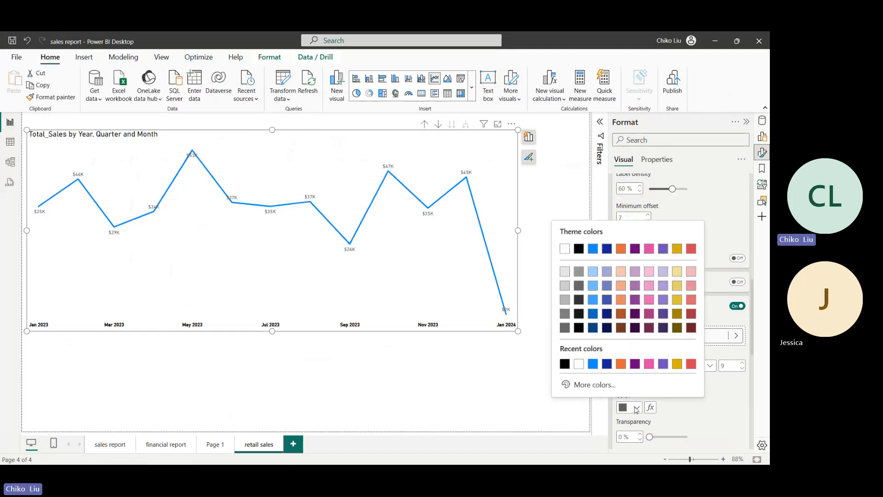
pyautogui.click(590, 383)
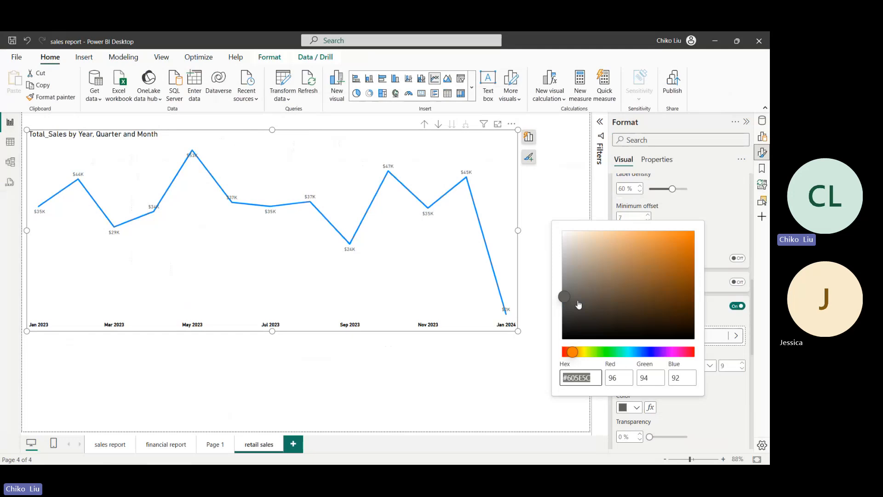
pyautogui.write('ff0000')
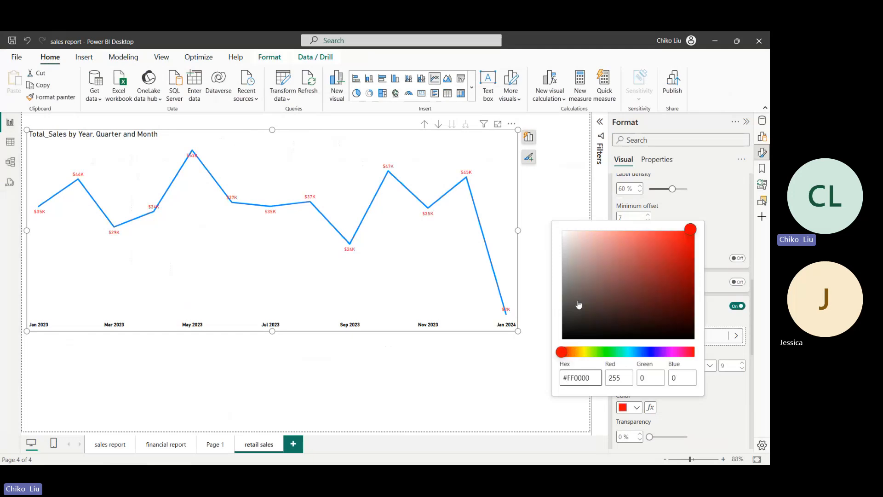
pyautogui.click(732, 401)
pyautogui.click(623, 382)
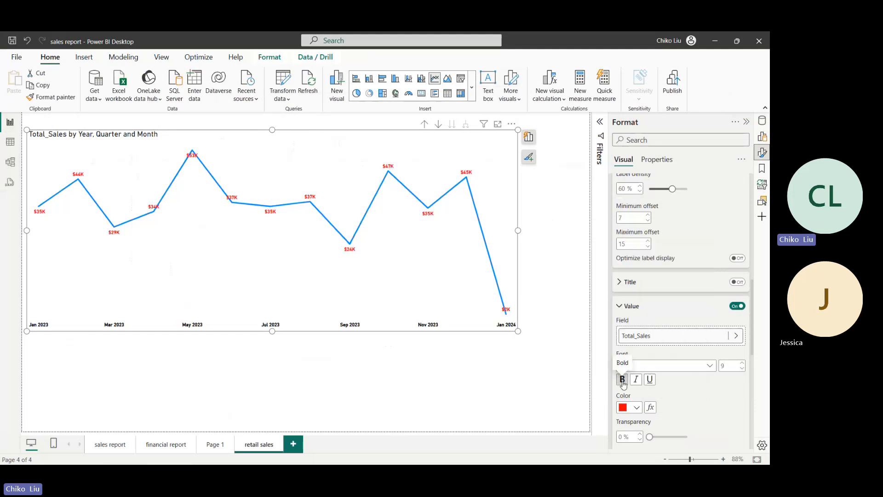
pyautogui.click(620, 306)
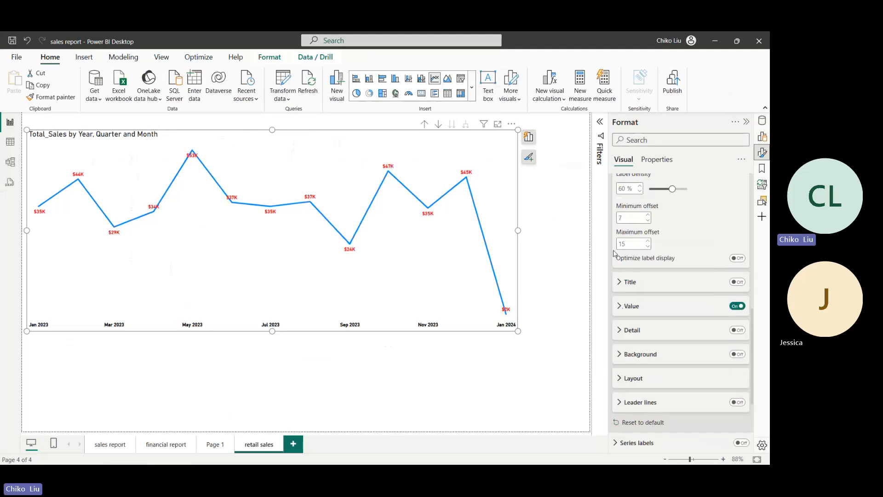
pyautogui.scroll(5, 619, 276)
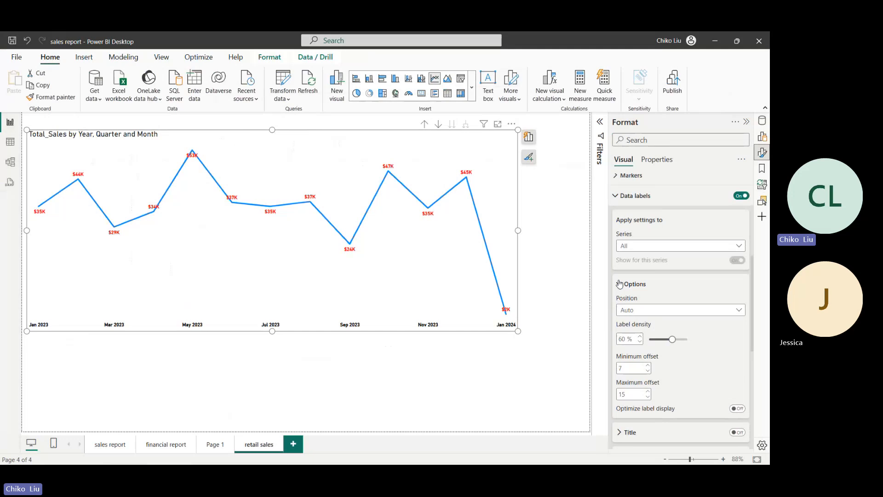
pyautogui.click(618, 196)
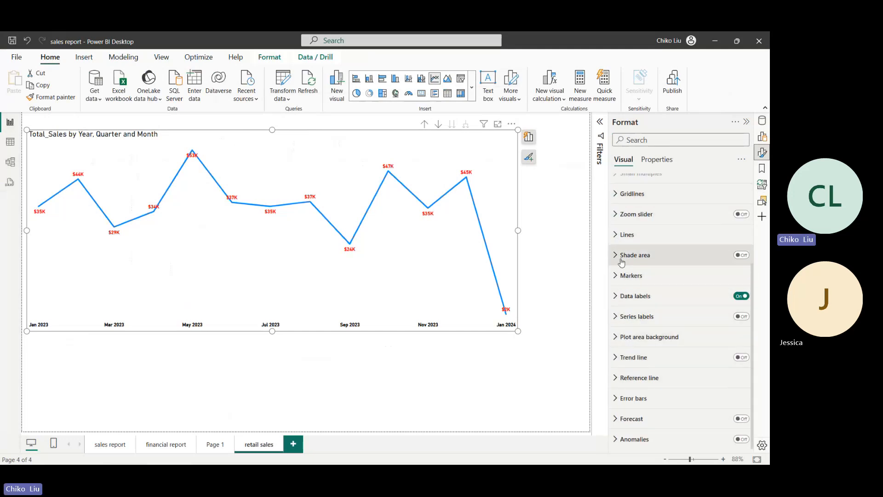
# Step: Set the line's interpolation to Smooth with the Cardinal smooth type and a tension of 11%
pyautogui.click(619, 243)
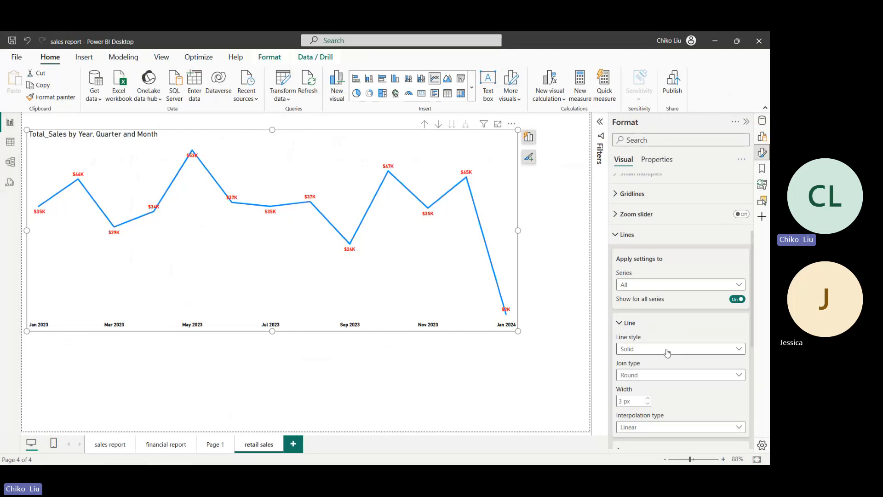
pyautogui.scroll(-2, 666, 351)
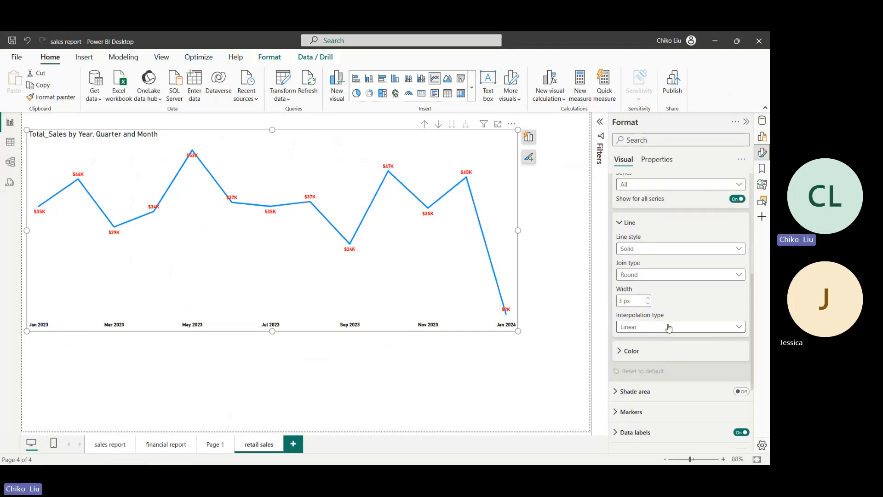
pyautogui.click(668, 328)
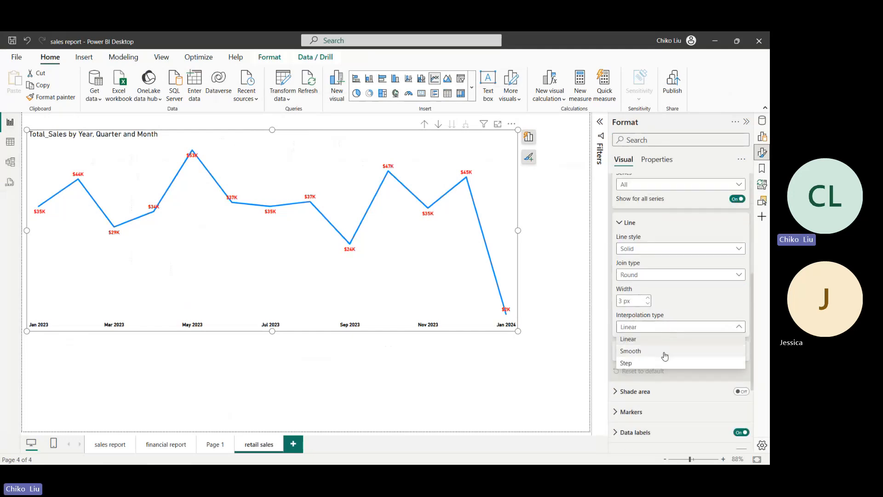
pyautogui.click(665, 355)
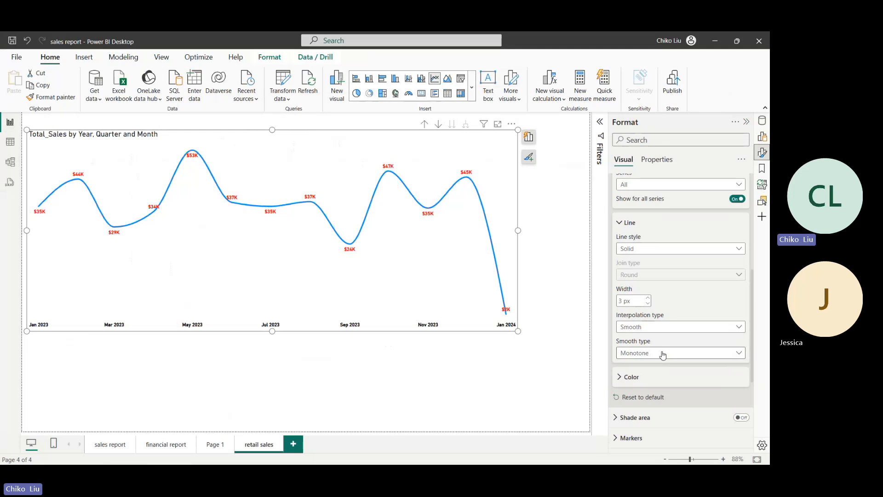
pyautogui.click(663, 354)
pyautogui.click(655, 378)
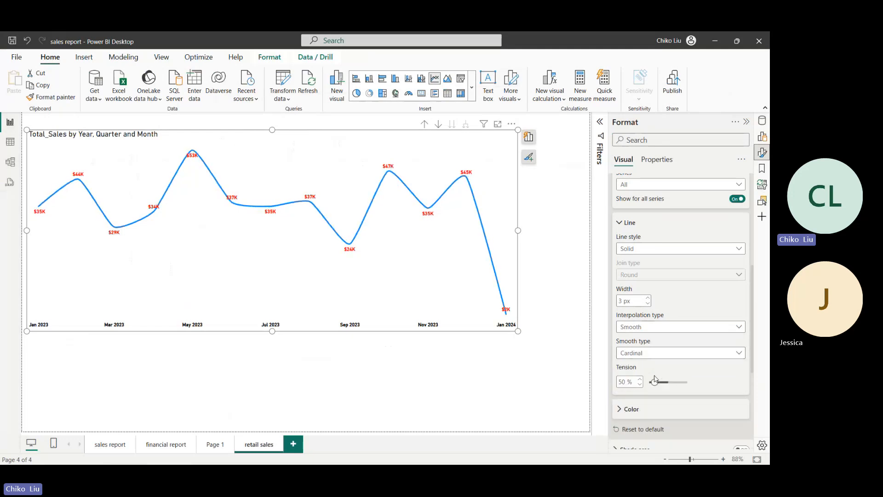
pyautogui.moveTo(668, 381); pyautogui.dragTo(656, 382)
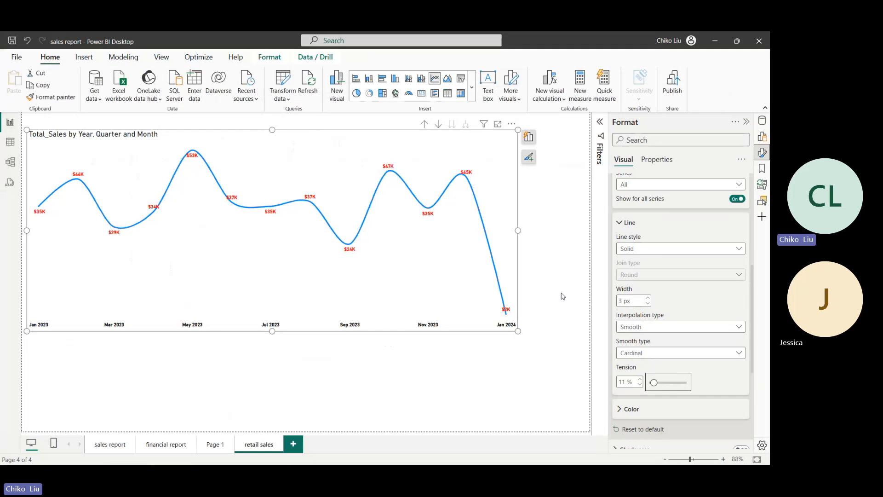
# Step: Convert the line chart to an area chart and set the font size of its x-axis values to 12
pyautogui.click(762, 137)
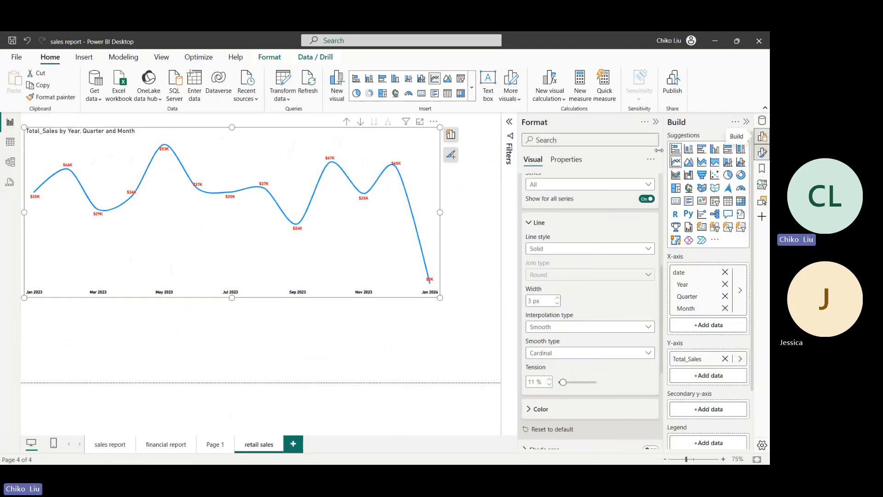
pyautogui.click(690, 165)
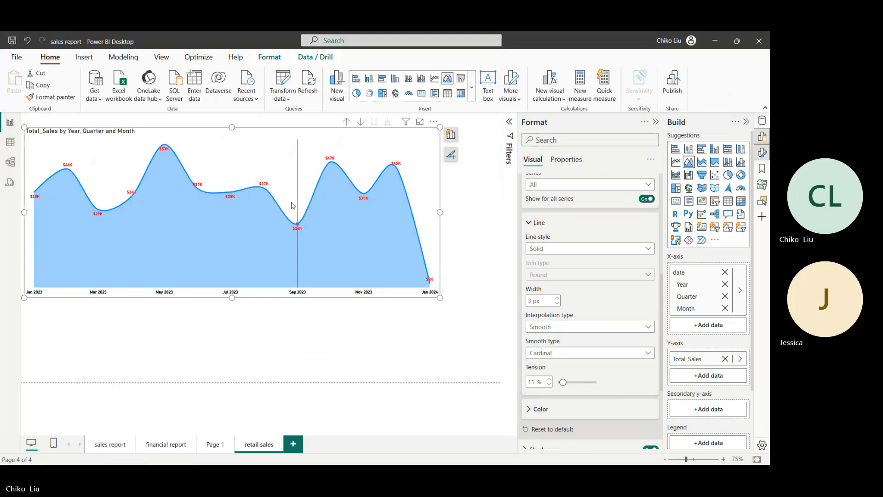
pyautogui.moveTo(350, 238)
pyautogui.scroll(5, 554, 240)
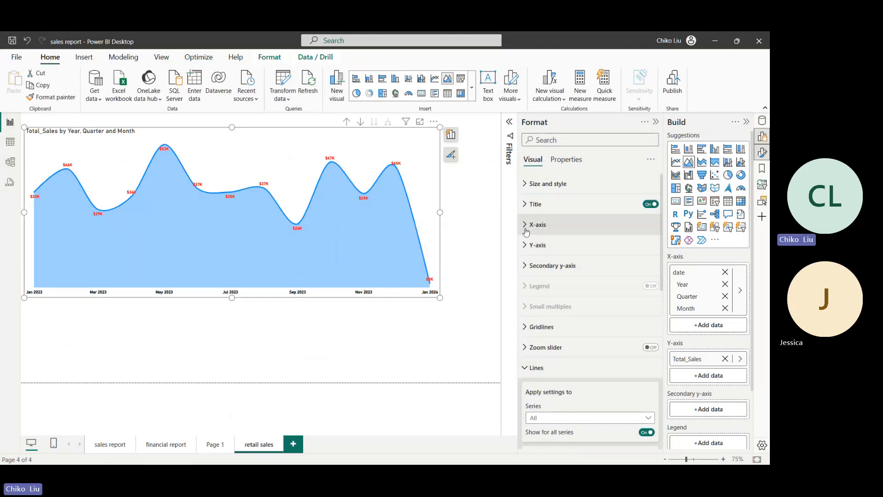
pyautogui.click(524, 225)
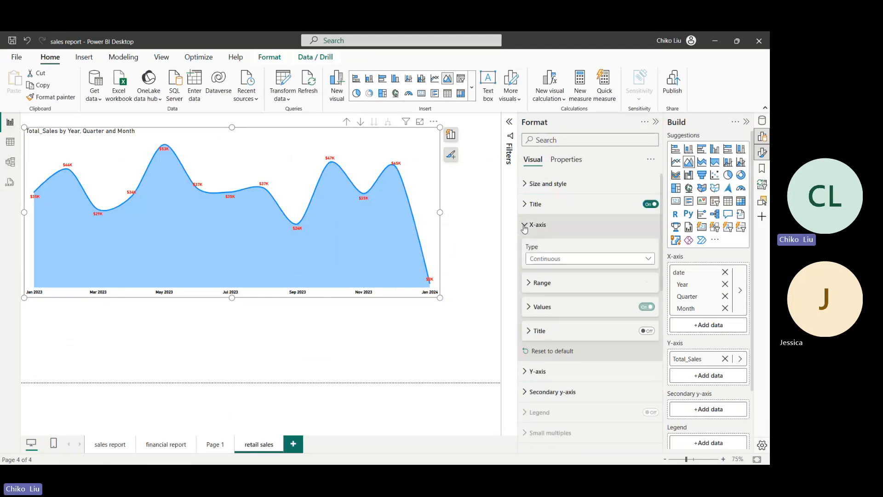
pyautogui.click(528, 307)
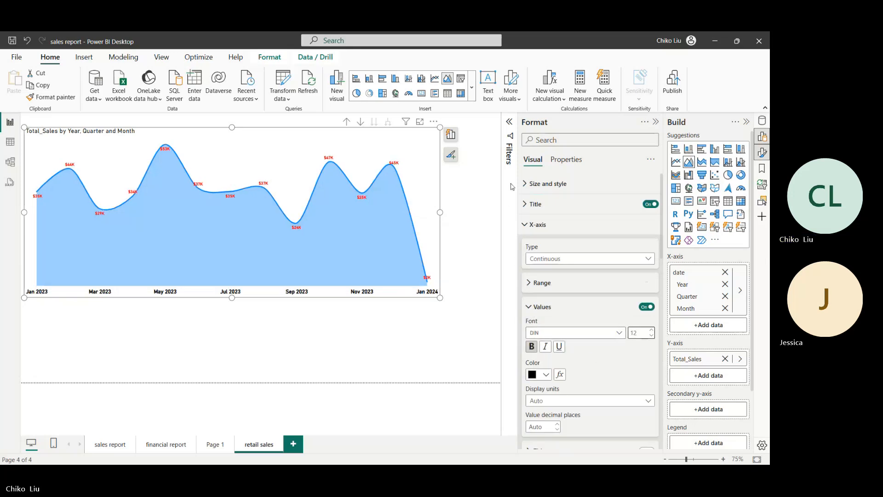
pyautogui.click(523, 224)
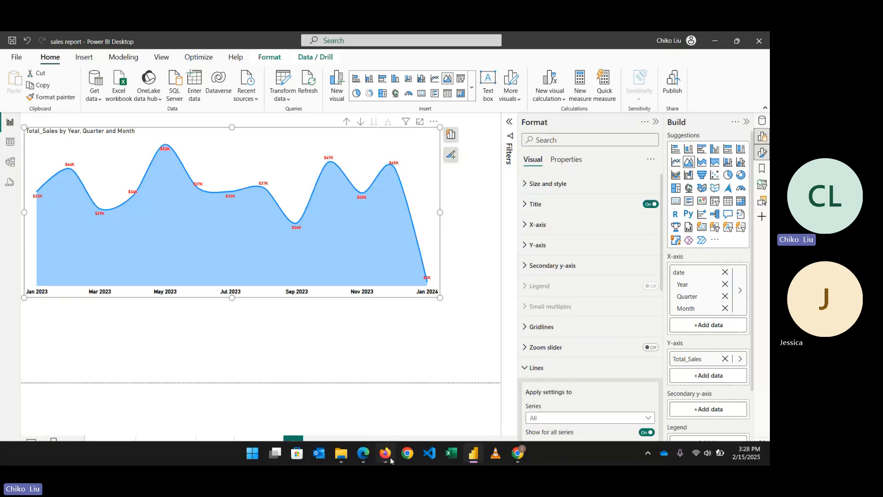
# Step: Switch to the lab PDF in Edge to review the Creating Visualizations section, and check the Teams meeting window in Chrome
pyautogui.click(365, 454)
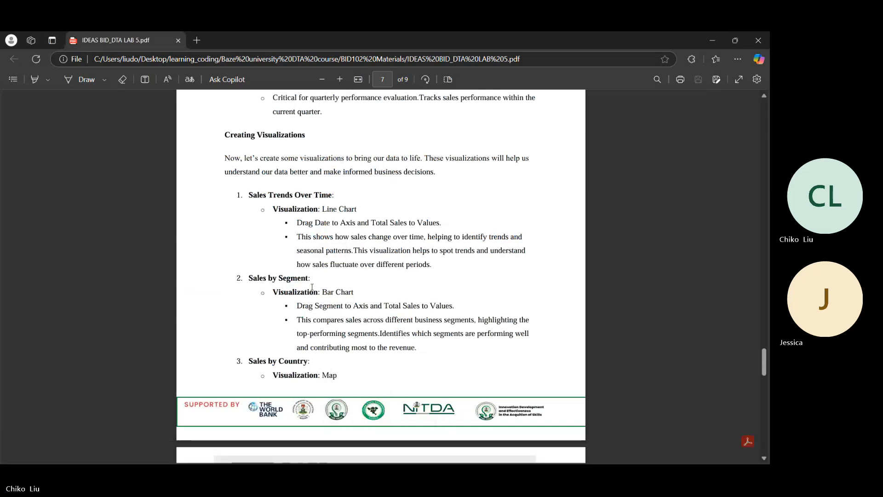
pyautogui.moveTo(518, 453)
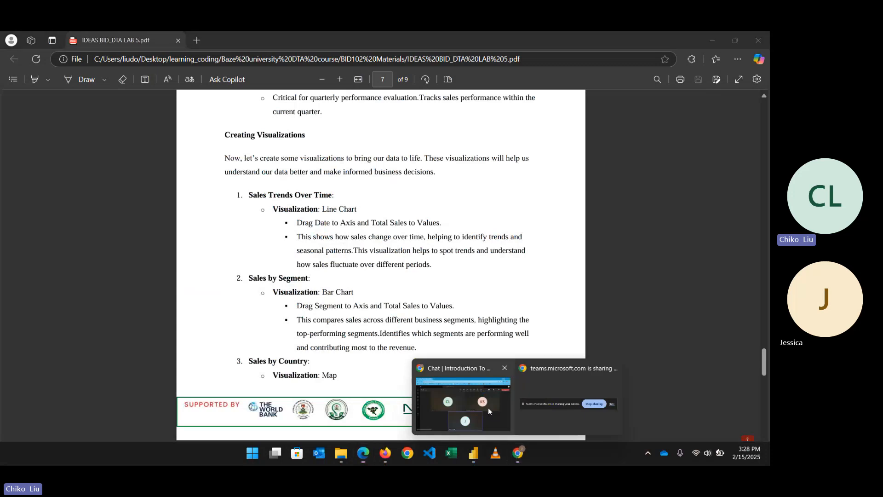
pyautogui.click(488, 410)
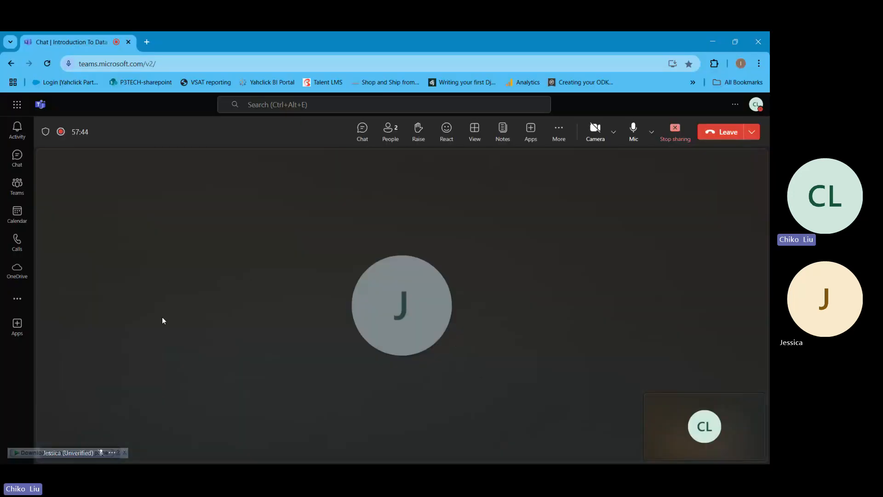
pyautogui.click(124, 453)
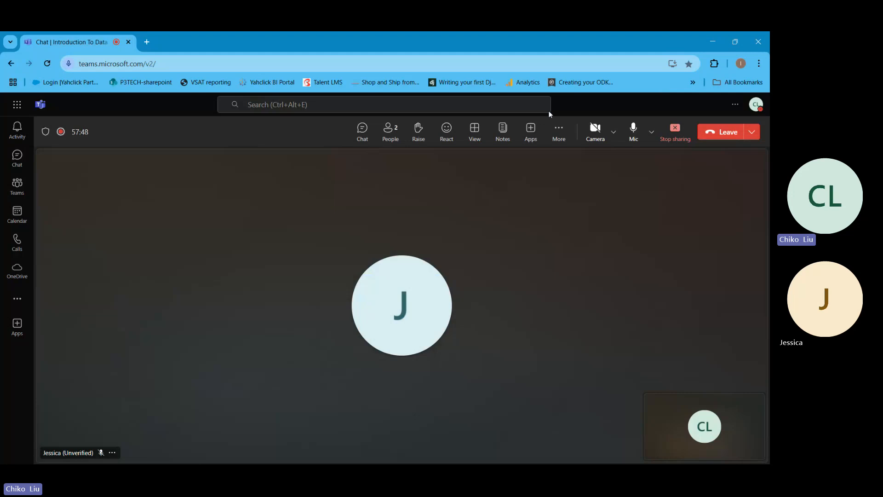
pyautogui.click(714, 41)
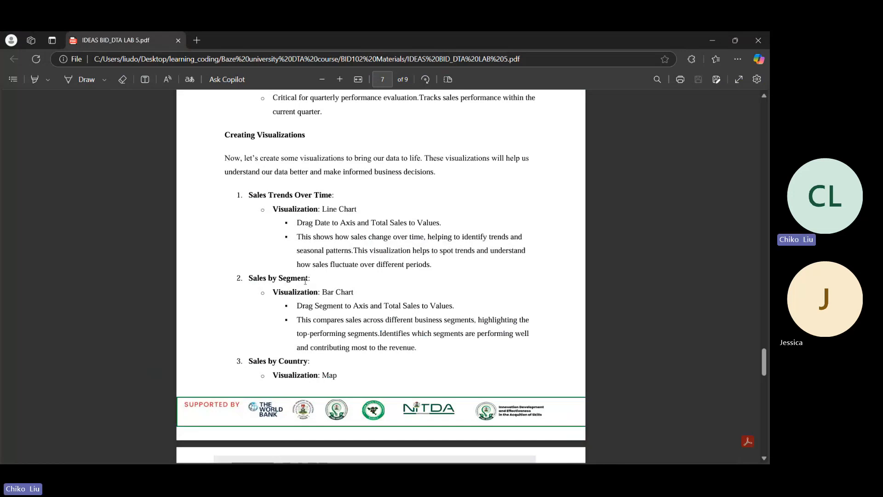
pyautogui.scroll(-1, 281, 278)
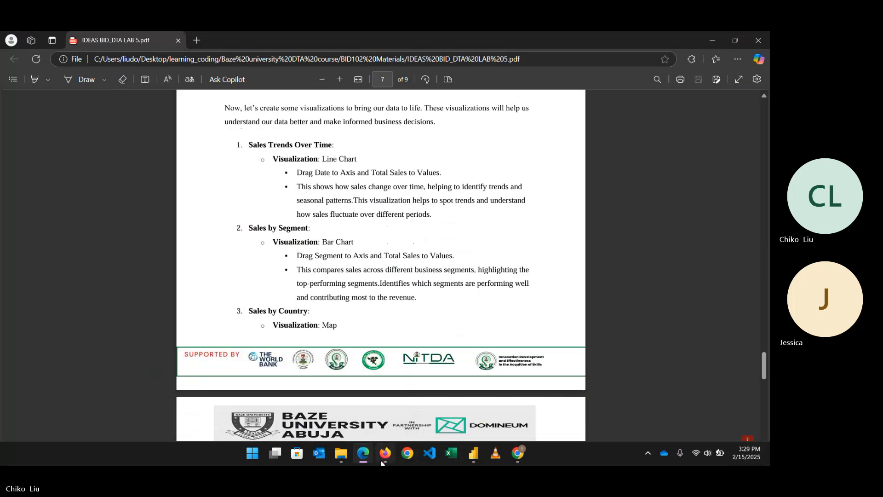
# Step: Switch to Power BI and view the retail_sales columns with the calculated column and calculated measures folders collapsed
pyautogui.click(473, 453)
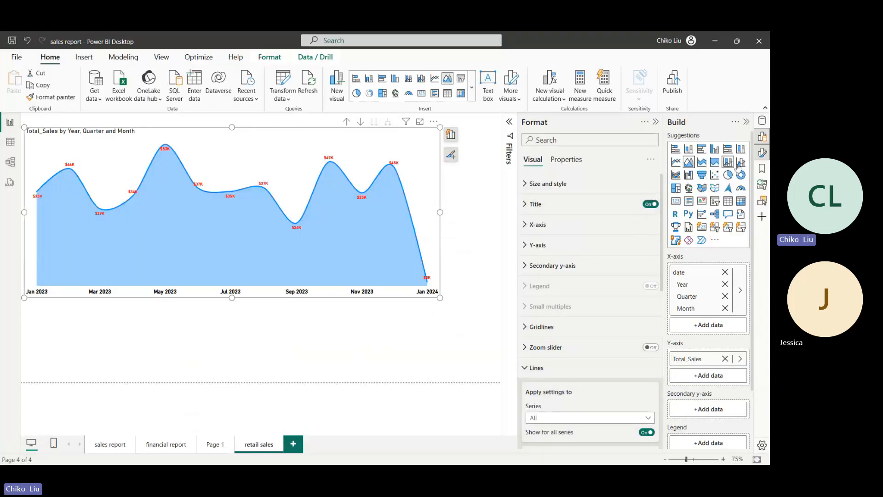
pyautogui.click(762, 122)
pyautogui.click(763, 153)
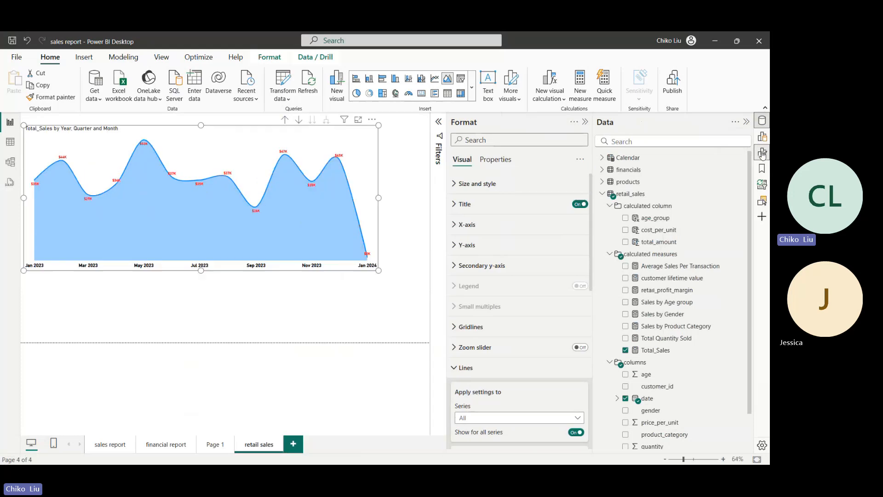
pyautogui.click(602, 195)
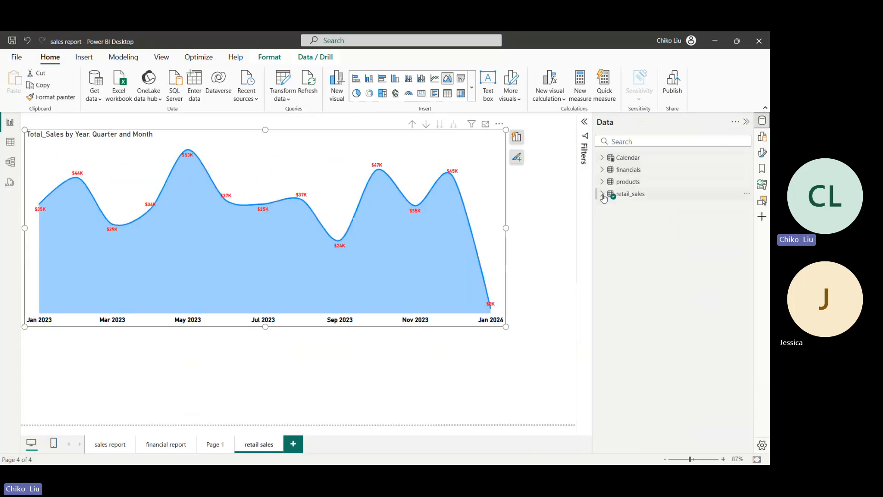
pyautogui.click(602, 195)
pyautogui.click(610, 206)
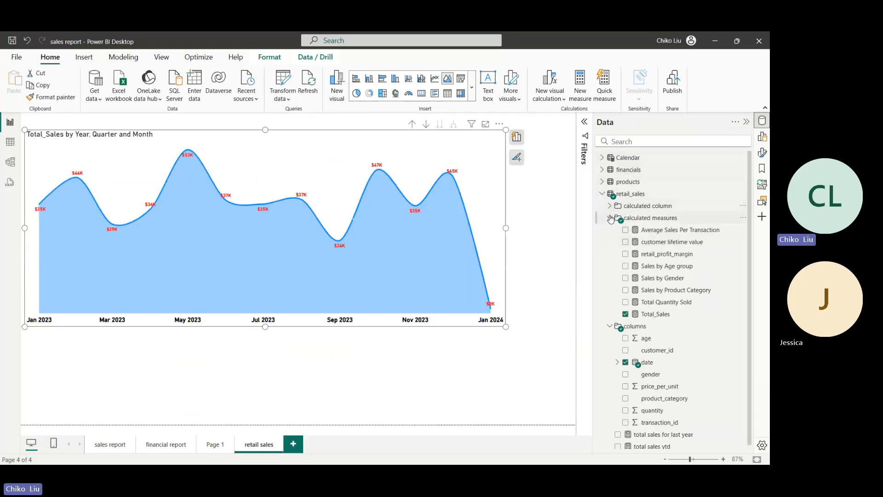
pyautogui.click(609, 218)
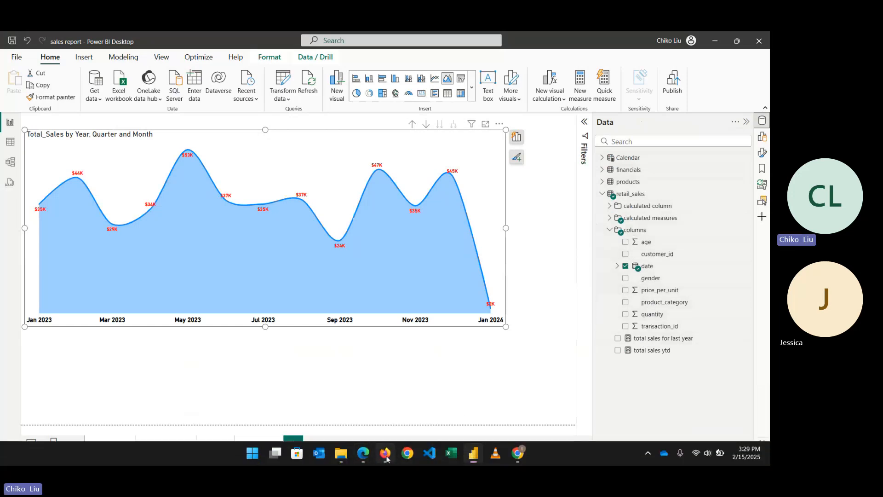
# Step: Return to the lab PDF in Edge and read the visualization instructions from Sales by Segment through Total Sales Year to Date
pyautogui.click(385, 454)
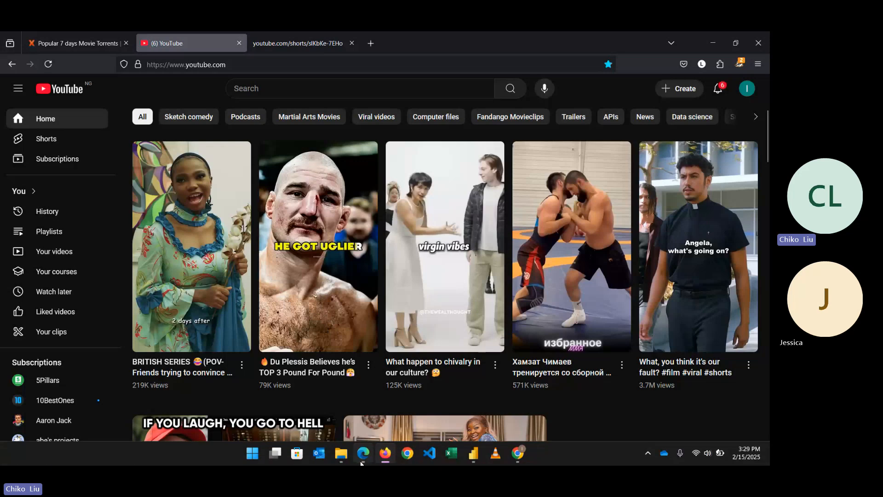
pyautogui.click(362, 459)
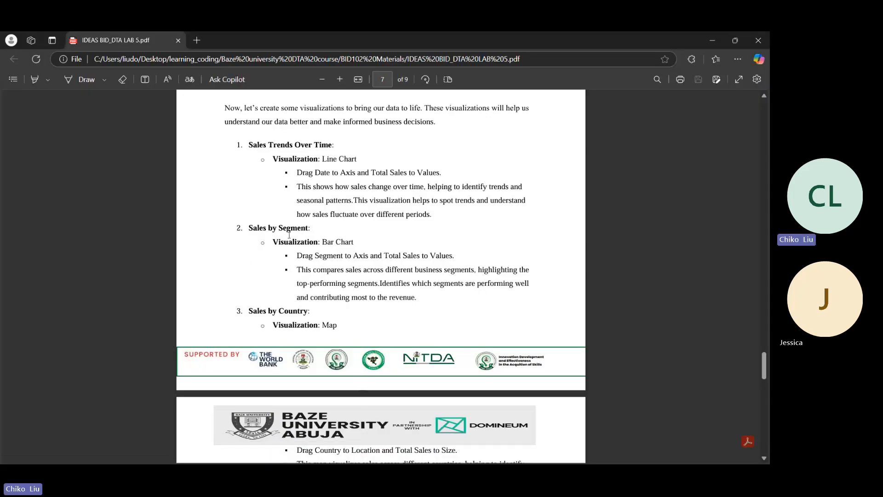
pyautogui.scroll(-3, 290, 234)
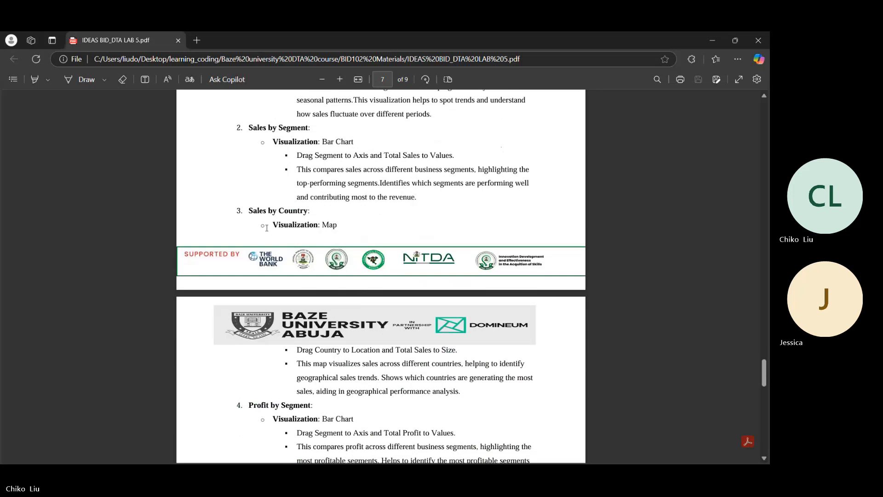
pyautogui.scroll(-3, 278, 268)
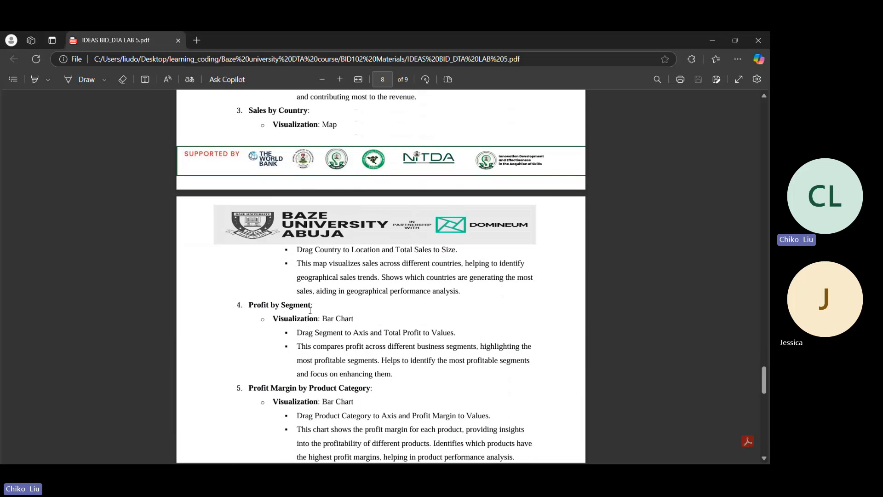
pyautogui.scroll(-3, 308, 314)
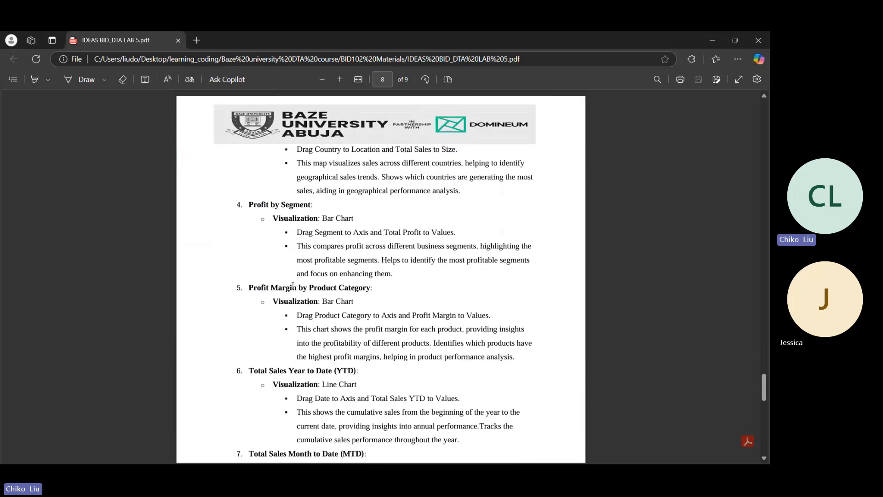
pyautogui.click(712, 38)
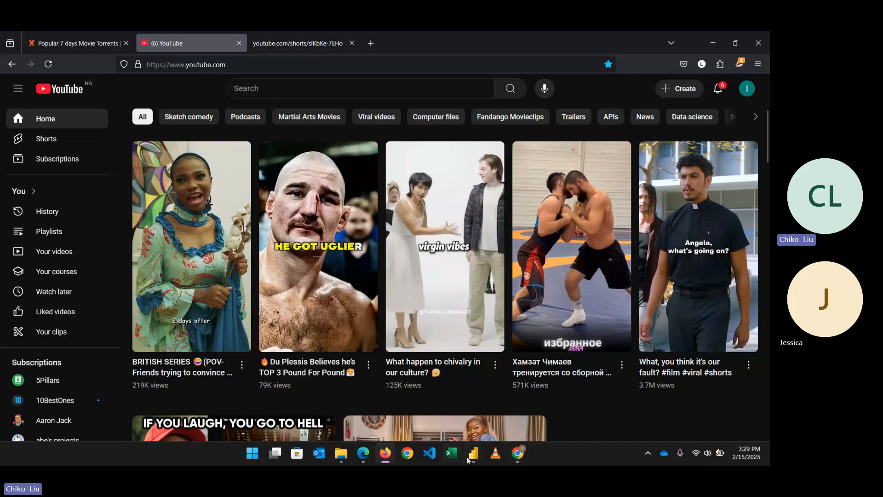
# Step: Switch back to Power BI and shrink the area chart to a little over half its width and height
pyautogui.click(475, 451)
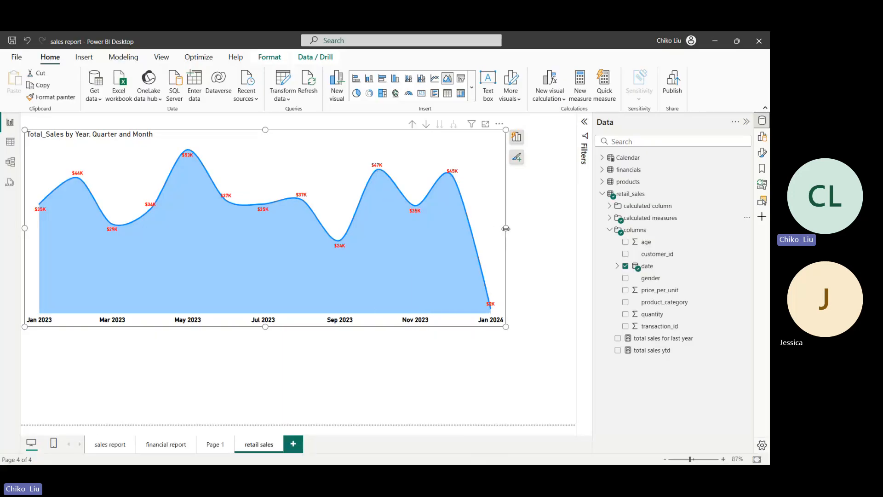
pyautogui.moveTo(506, 228); pyautogui.dragTo(303, 228)
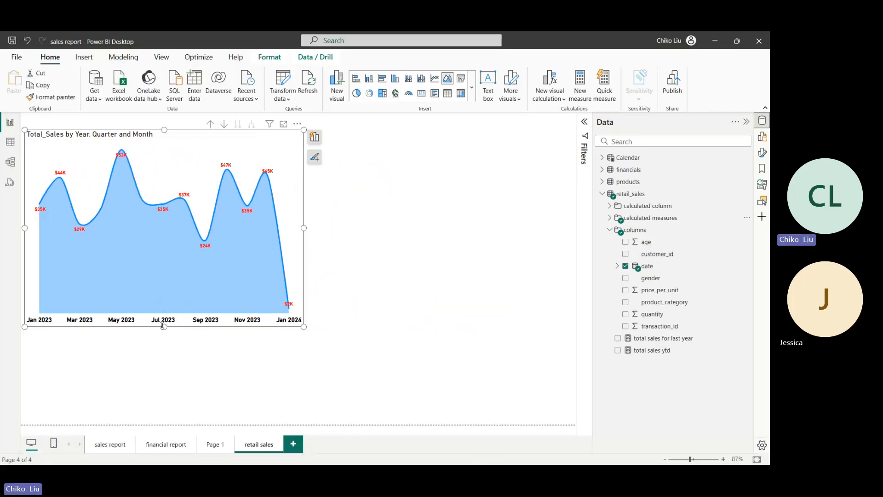
pyautogui.moveTo(164, 326); pyautogui.dragTo(164, 233)
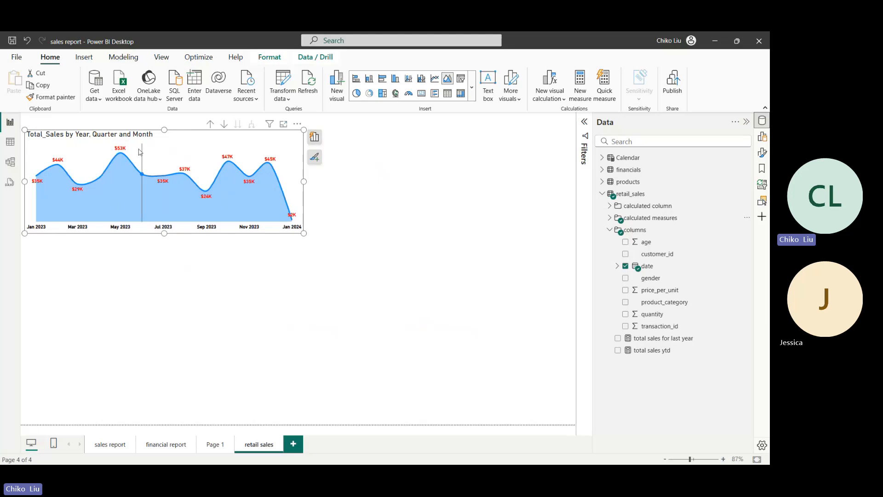
# Step: Look through the Visual and Properties formatting options of the area chart
pyautogui.click(762, 153)
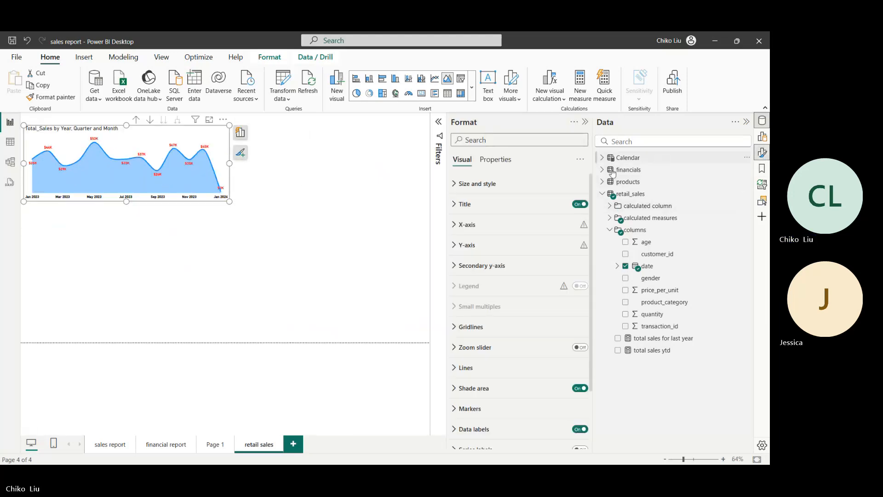
pyautogui.click(499, 166)
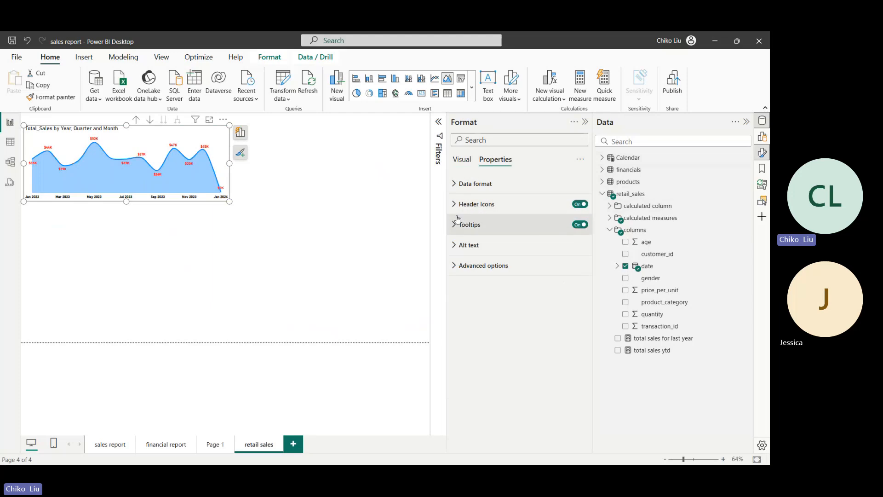
pyautogui.click(461, 163)
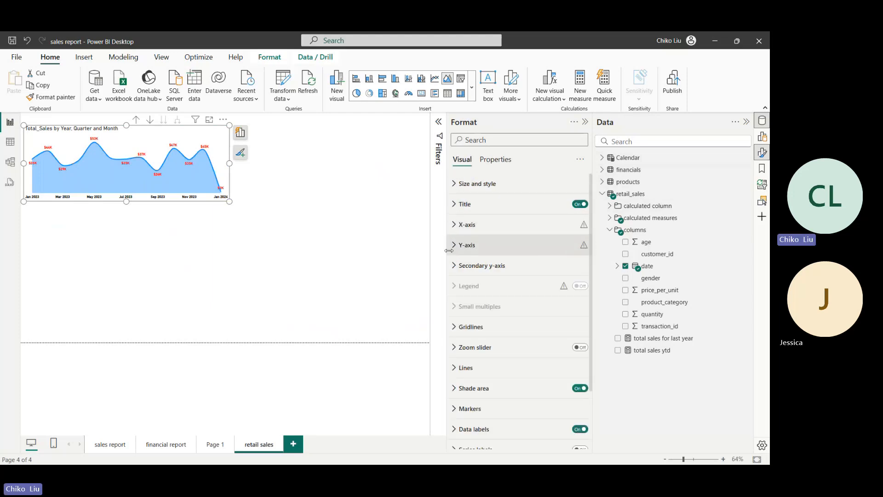
pyautogui.click(483, 161)
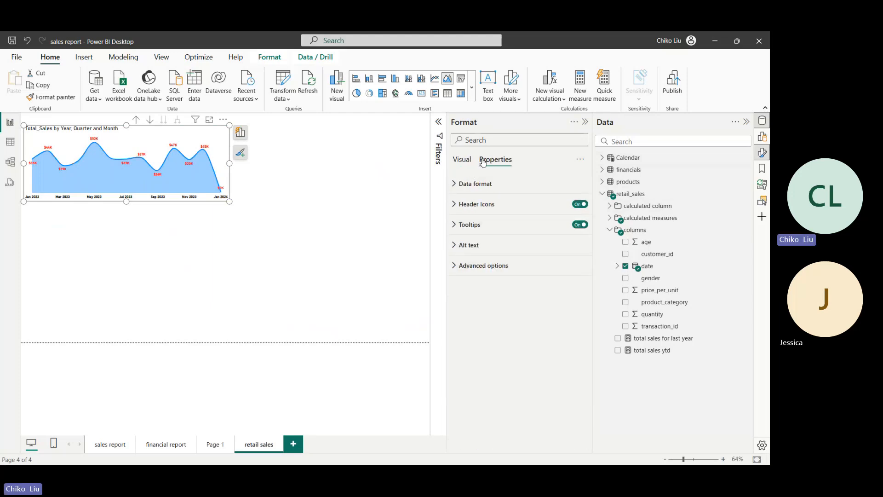
pyautogui.click(455, 210)
pyautogui.click(456, 208)
pyautogui.click(459, 161)
pyautogui.scroll(-3, 468, 256)
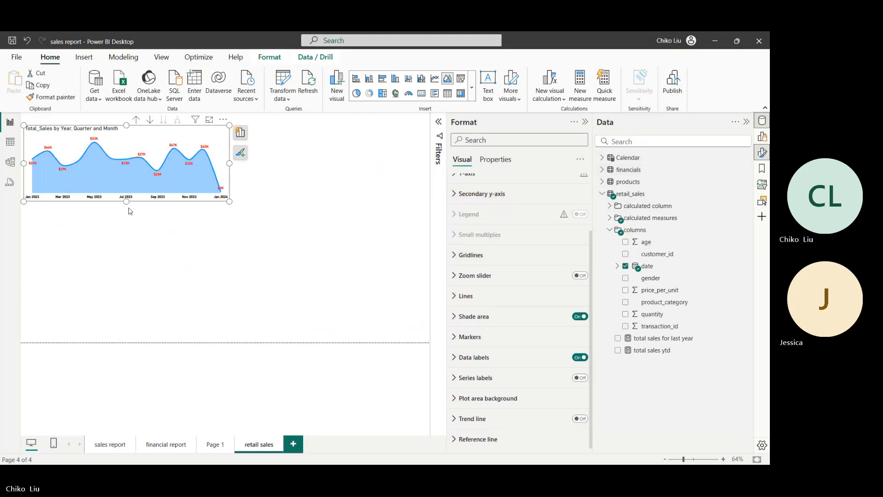
# Step: Make the area chart slightly taller and change its title to "Sales Trend"
pyautogui.moveTo(128, 202); pyautogui.dragTo(129, 220)
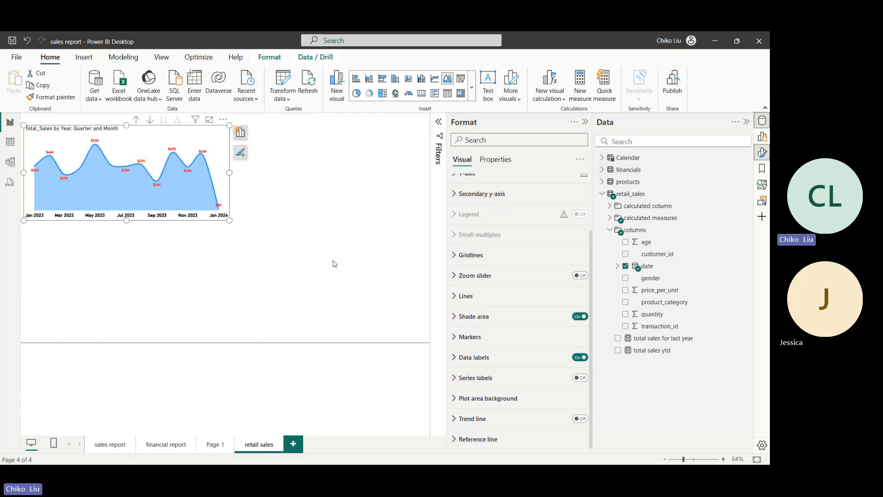
pyautogui.scroll(3, 516, 312)
pyautogui.click(476, 206)
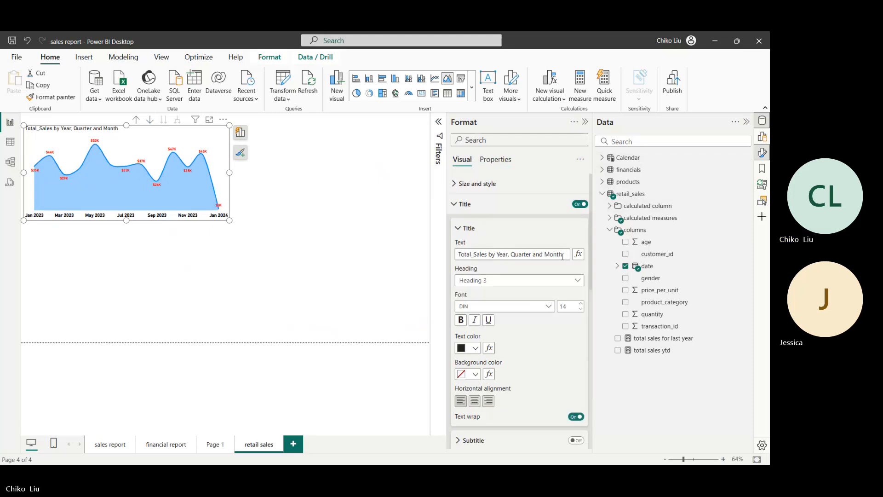
pyautogui.moveTo(562, 255); pyautogui.dragTo(431, 265)
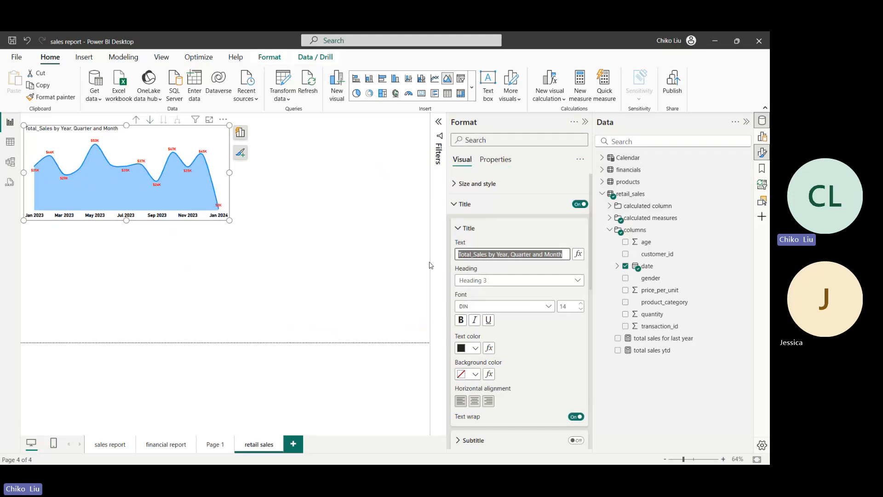
pyautogui.write('Sales ')
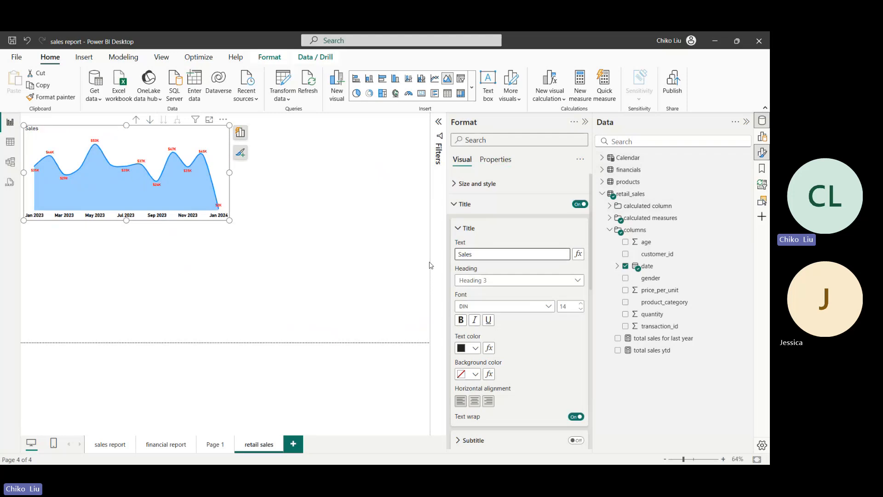
pyautogui.write('Trend')
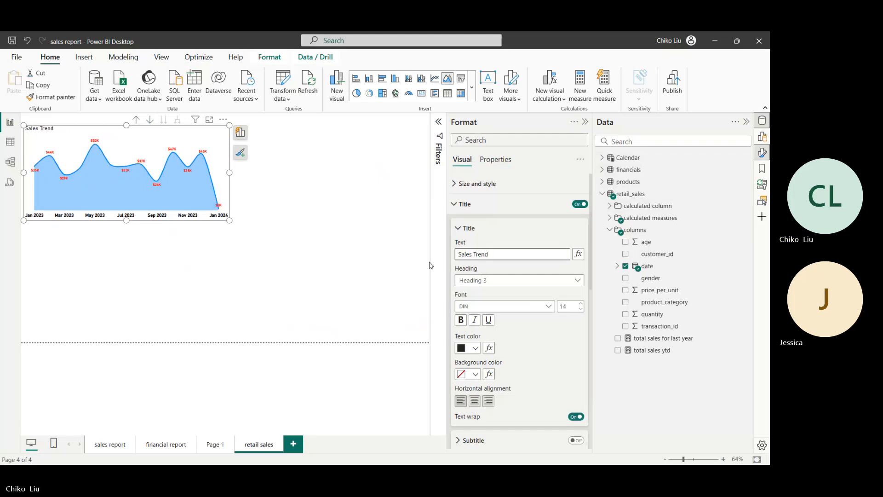
# Step: Format the Sales Trend title as black, bold and centered
pyautogui.click(470, 351)
pyautogui.click(483, 191)
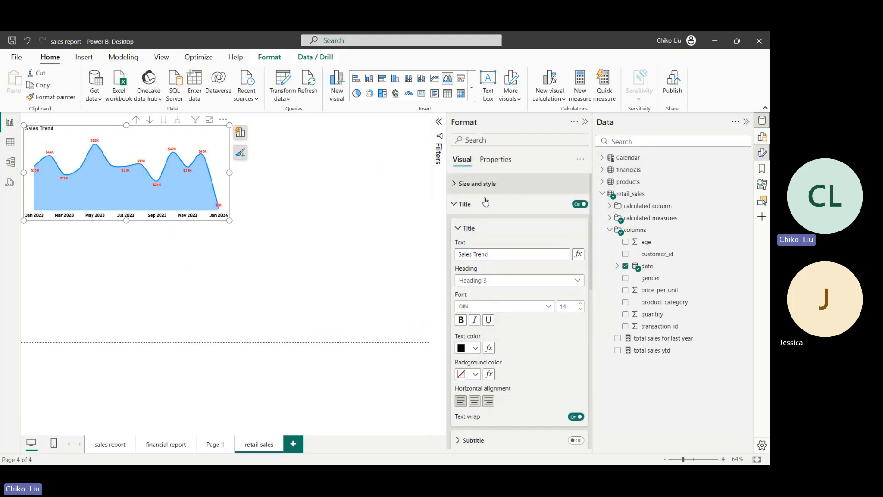
pyautogui.click(460, 320)
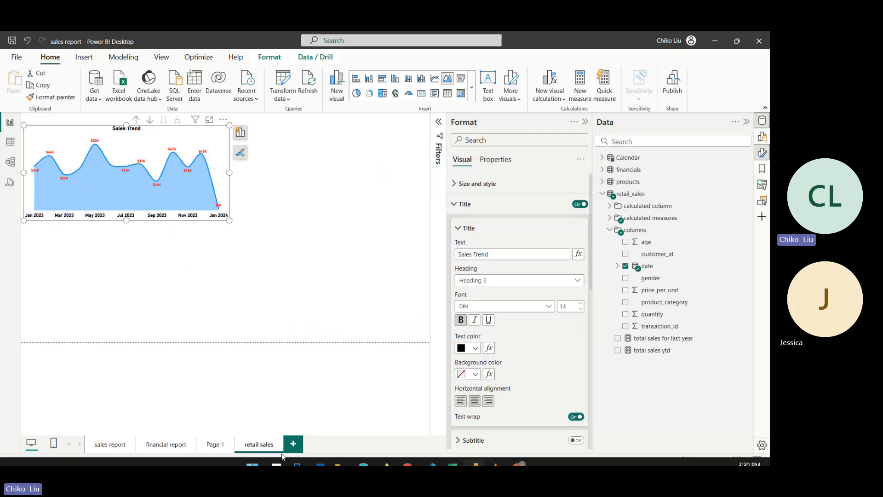
# Step: Consult the lab PDF in Edge, and in Power BI add a bar chart of retail_profit_margin by product_category below the area chart
pyautogui.click(365, 457)
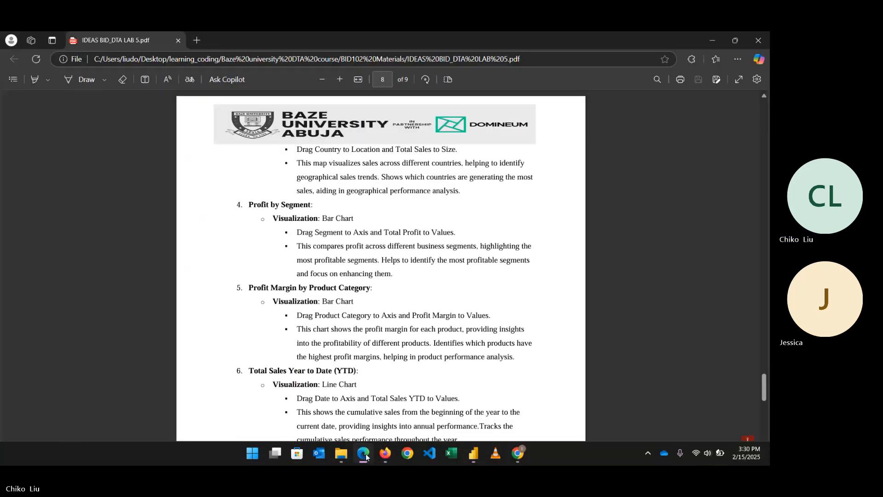
pyautogui.click(366, 456)
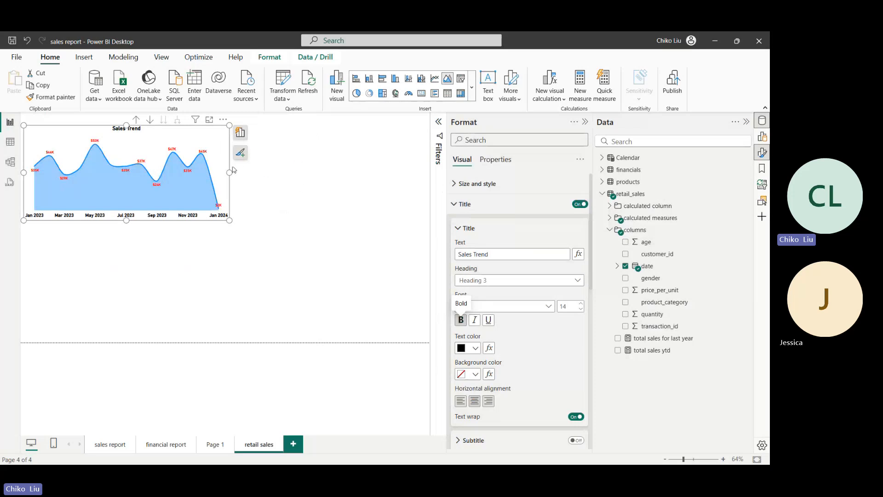
pyautogui.click(249, 179)
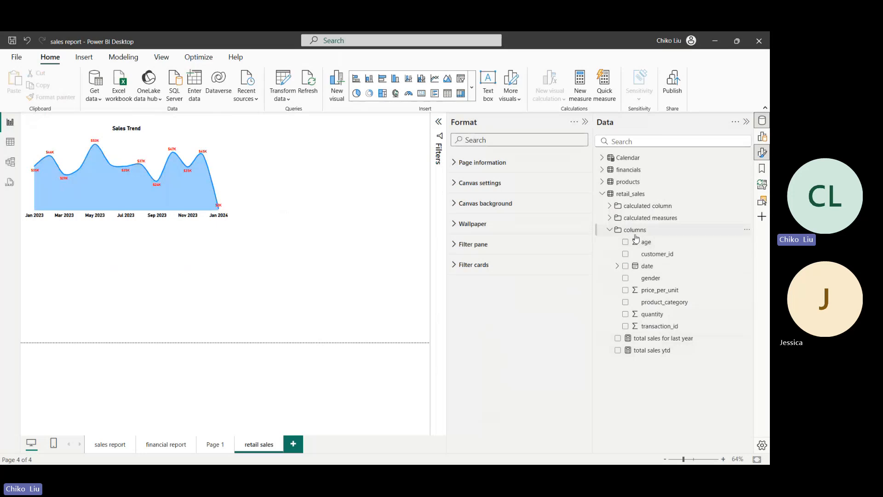
pyautogui.click(610, 218)
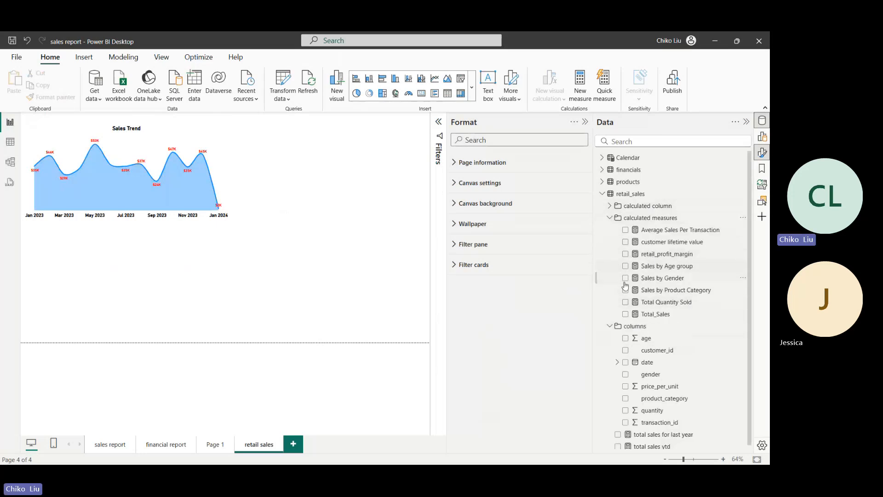
pyautogui.click(626, 254)
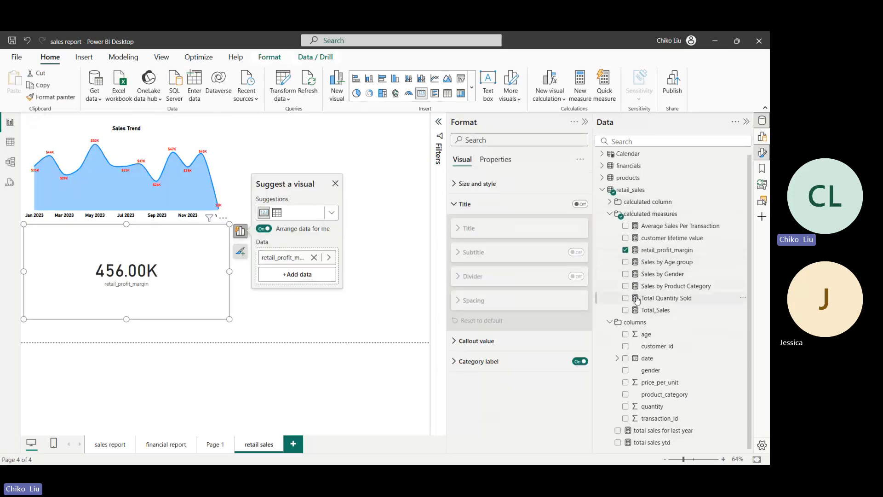
pyautogui.click(610, 213)
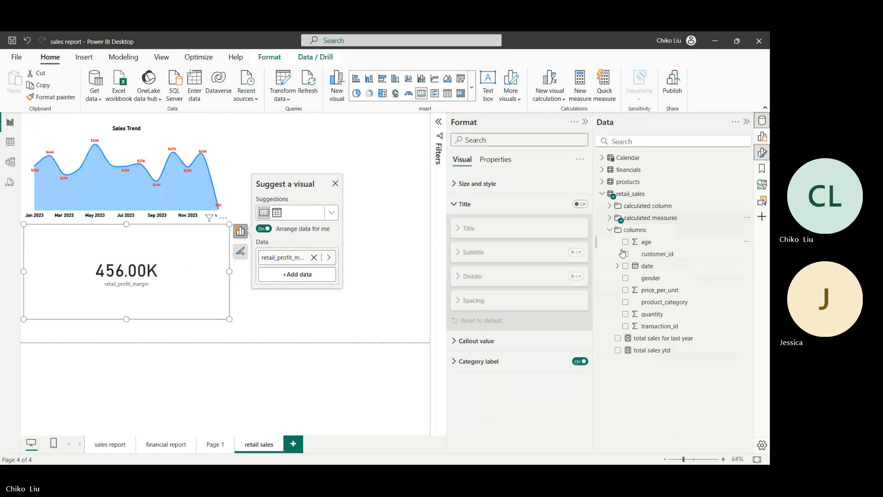
pyautogui.click(626, 303)
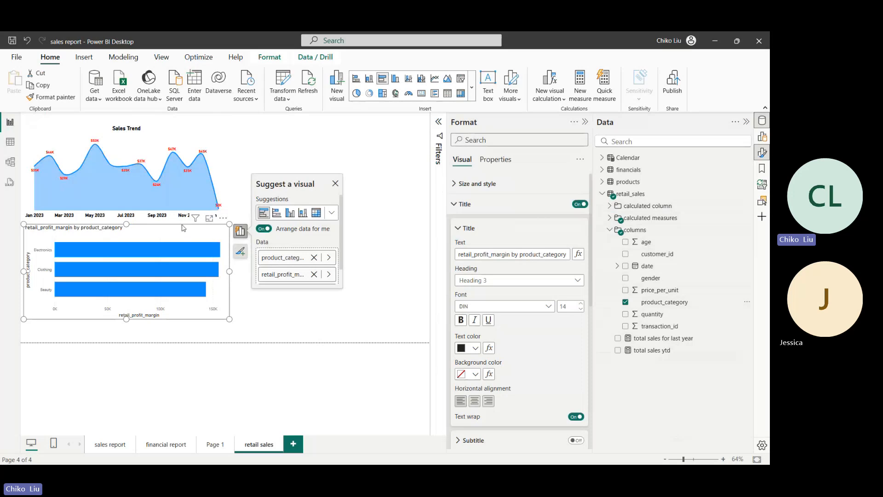
# Step: Move the profit margin bar chart beside the Sales Trend chart and narrow it slightly so the two do not overlap
pyautogui.moveTo(136, 222); pyautogui.dragTo(256, 242)
pyautogui.click(205, 230)
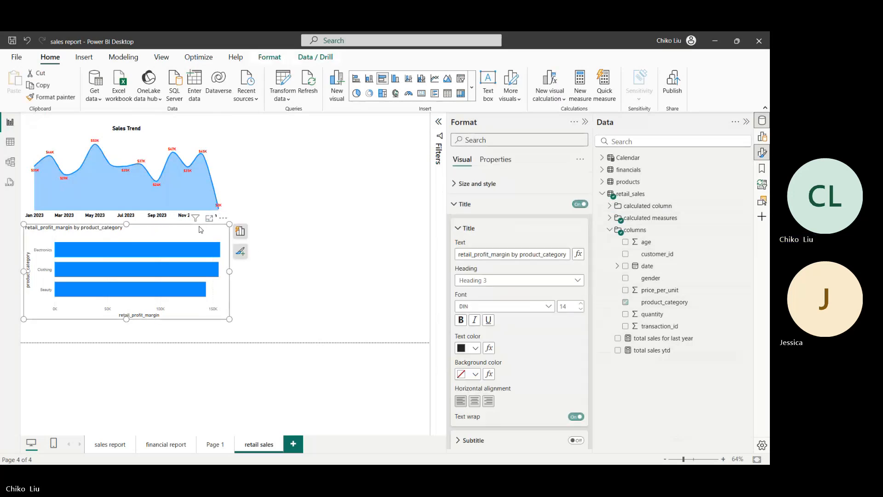
pyautogui.moveTo(205, 230); pyautogui.dragTo(406, 122)
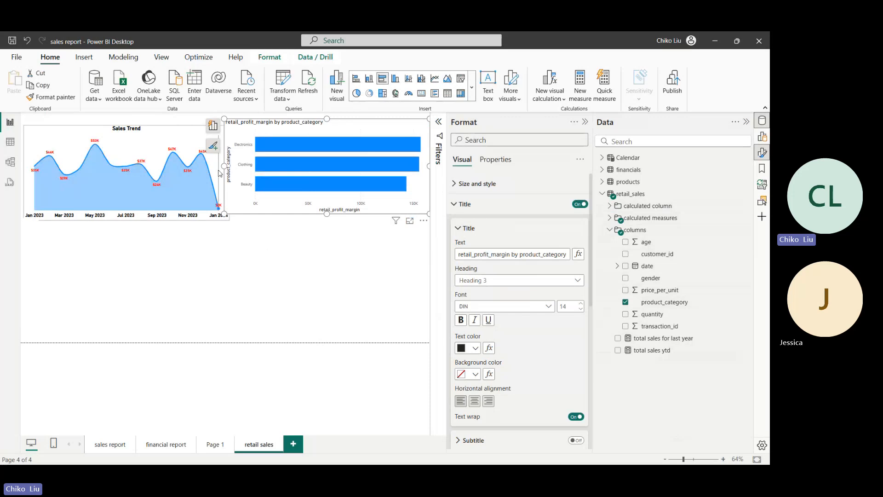
pyautogui.moveTo(224, 166); pyautogui.dragTo(236, 166)
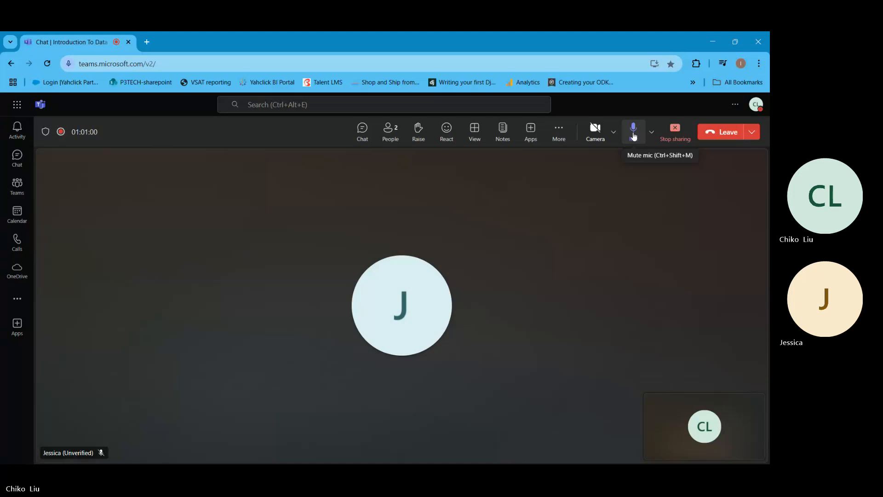
# Step: Switch from Teams back to Power BI and hide the bar chart's axis titles and x-axis values
pyautogui.click(711, 45)
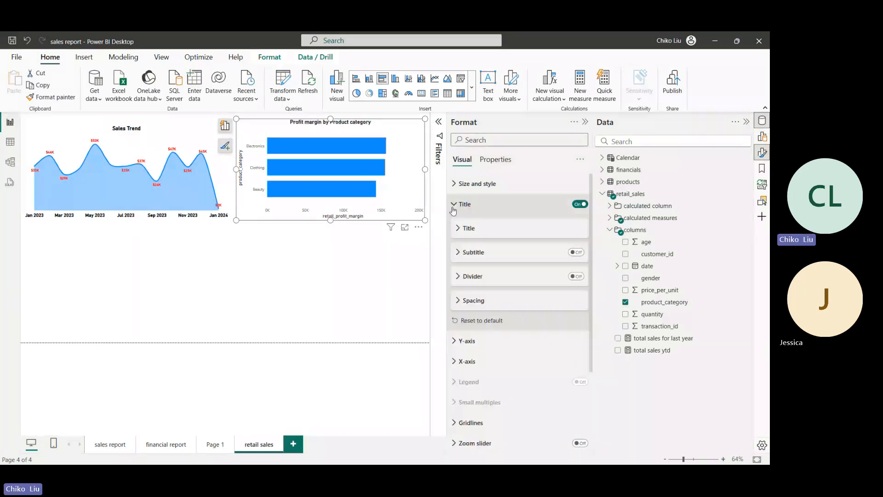
pyautogui.click(454, 204)
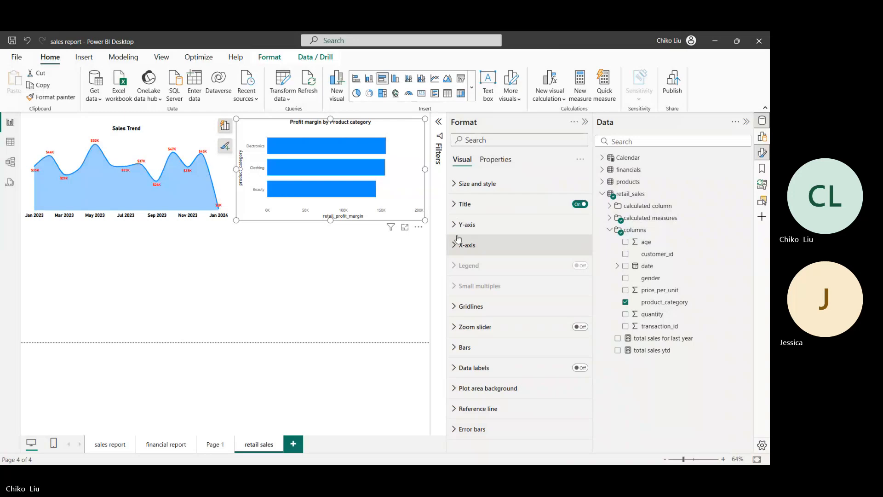
pyautogui.click(458, 238)
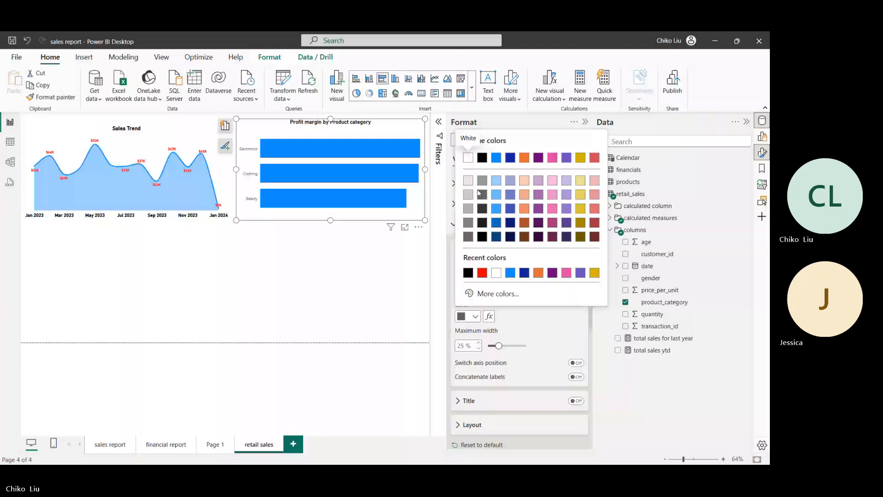
# Step: Switch to the Teams meeting in Chrome and toggle the microphone mute
pyautogui.click(435, 454)
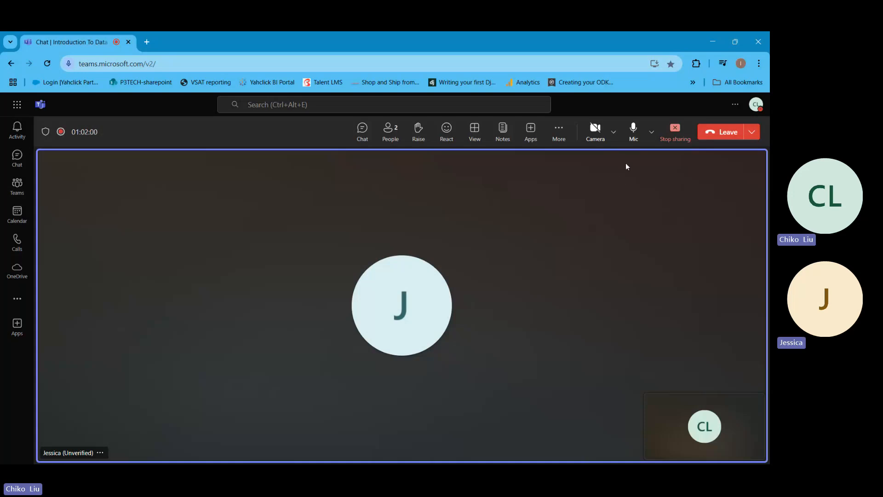
pyautogui.click(633, 133)
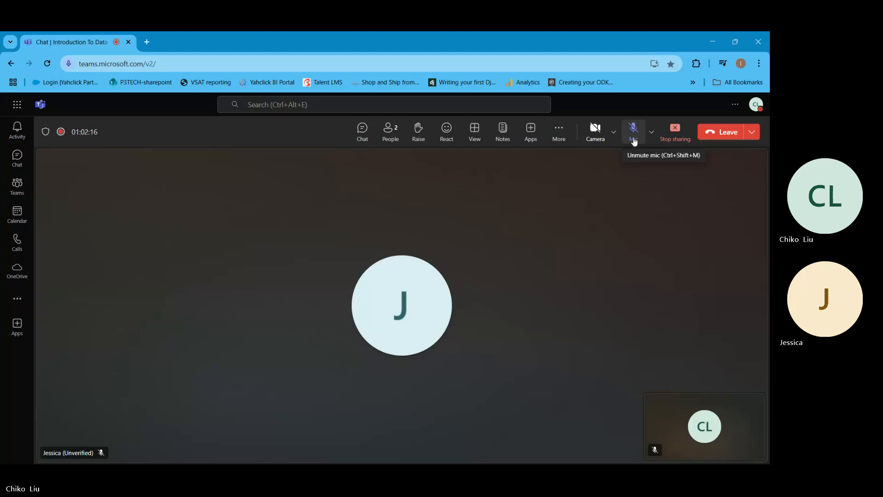
pyautogui.click(634, 141)
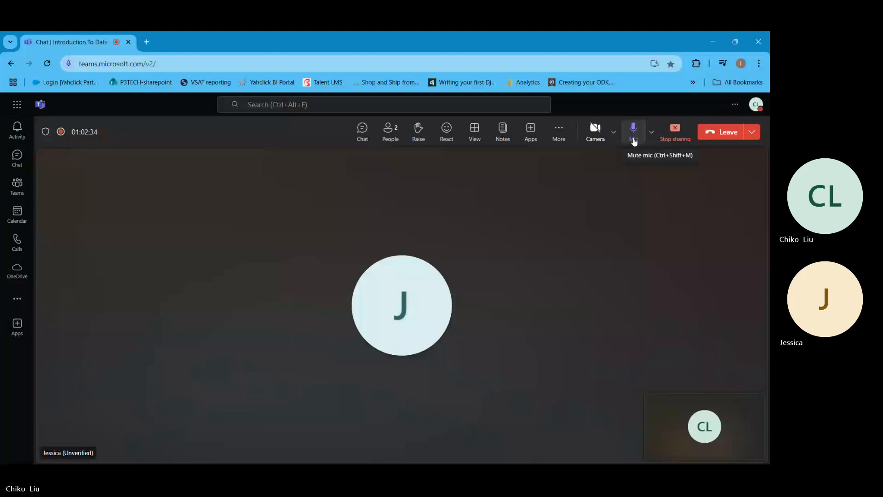
pyautogui.click(633, 141)
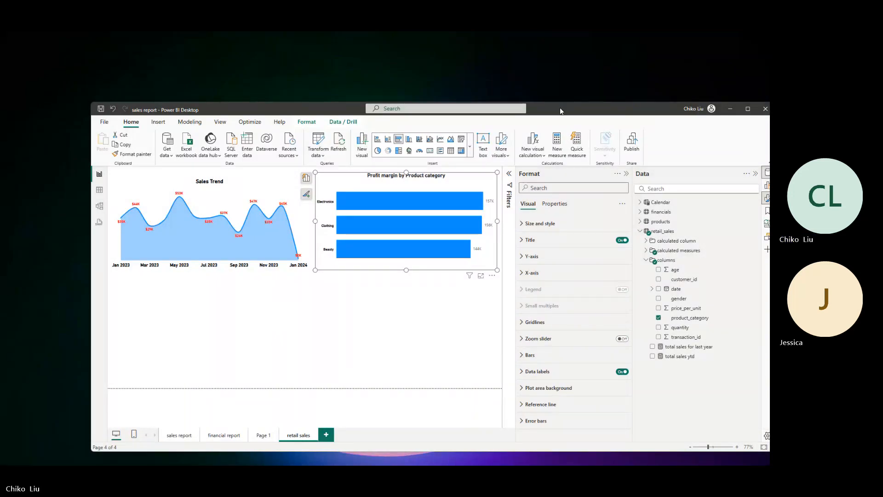
# Step: Maximize the Power BI window and set the font of the profit margin bar chart's data label values to DIN
pyautogui.click(747, 110)
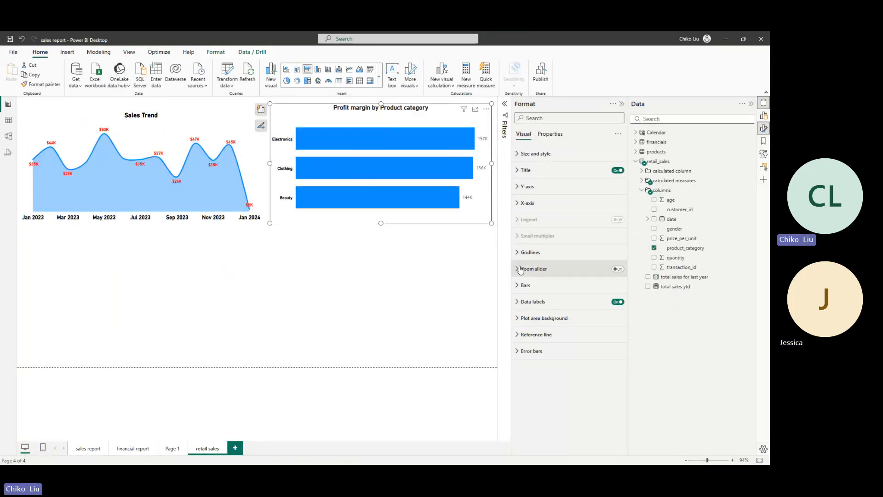
pyautogui.click(524, 301)
pyautogui.scroll(-3, 542, 284)
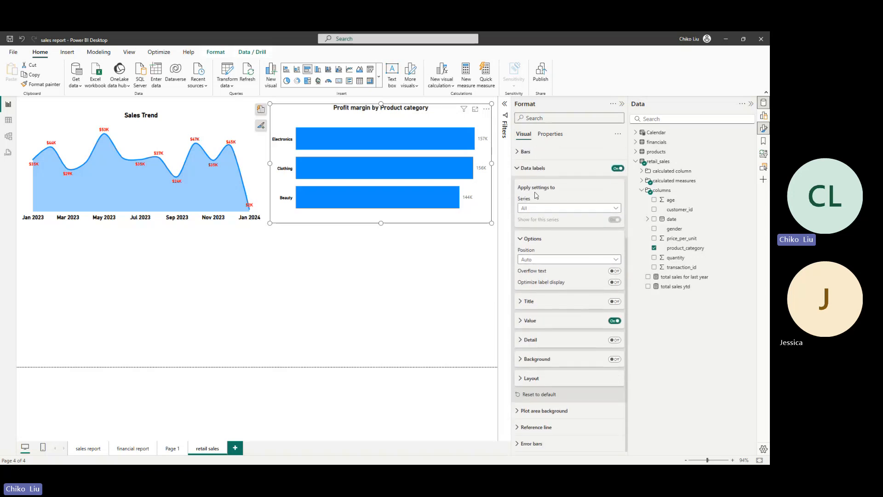
pyautogui.click(520, 168)
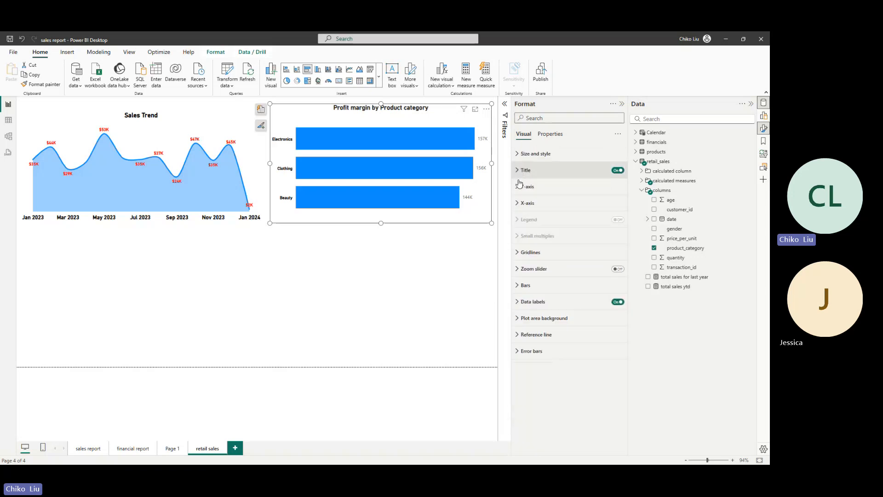
pyautogui.click(524, 301)
pyautogui.scroll(-3, 525, 295)
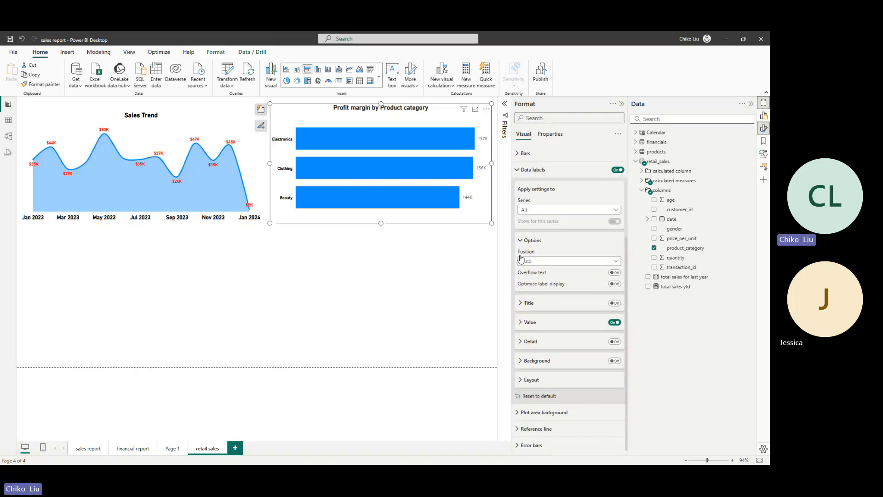
pyautogui.click(529, 321)
pyautogui.scroll(-3, 571, 276)
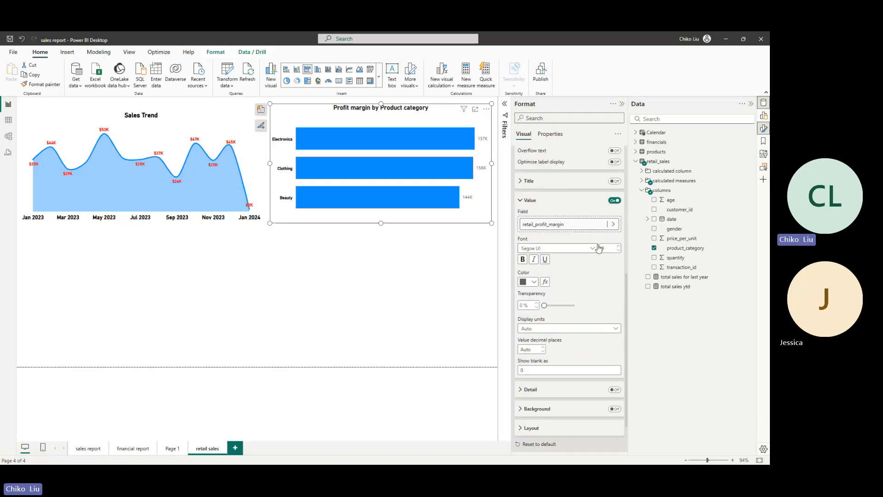
pyautogui.click(593, 248)
pyautogui.click(541, 281)
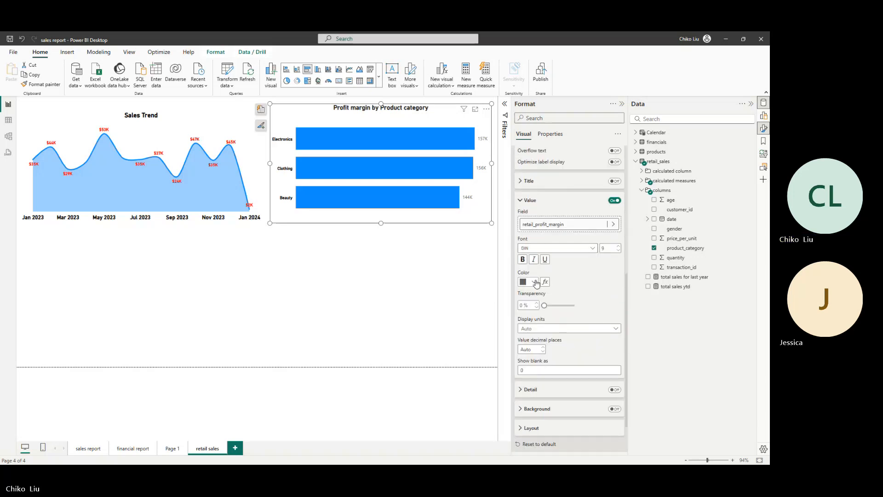
# Step: Make the bar chart's data label values red and bold with font size 11
pyautogui.click(534, 282)
pyautogui.click(540, 403)
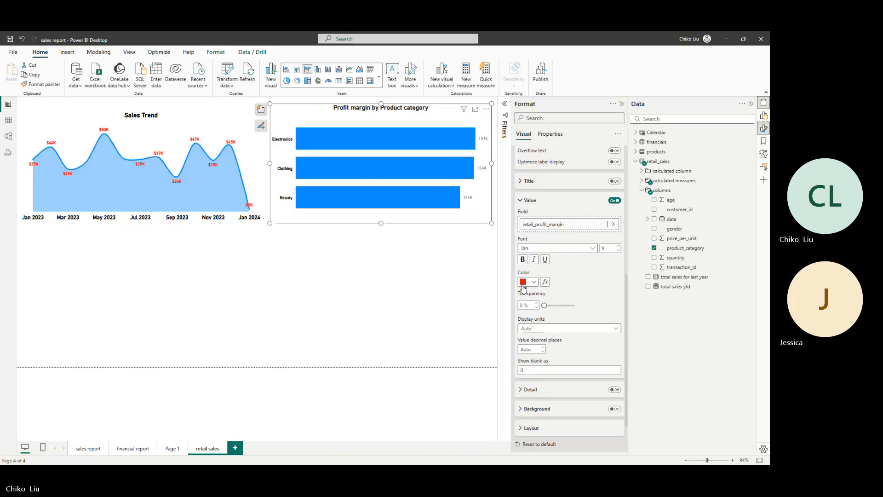
pyautogui.click(619, 246)
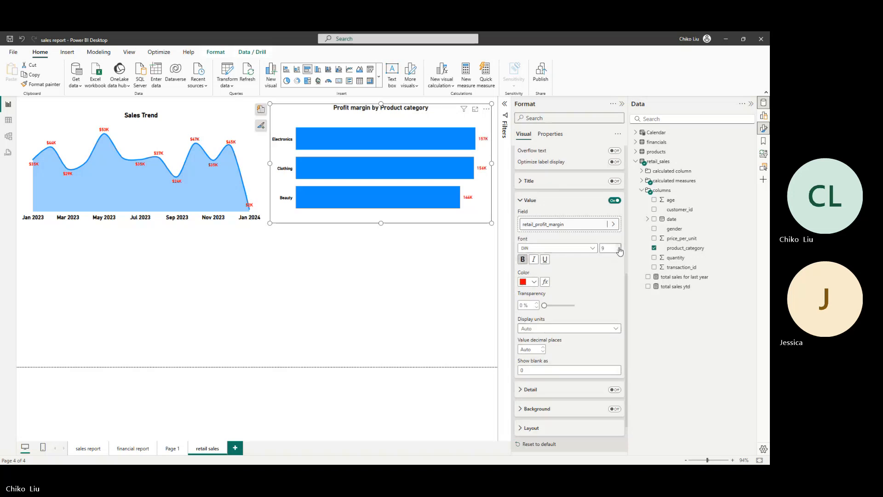
pyautogui.click(618, 246)
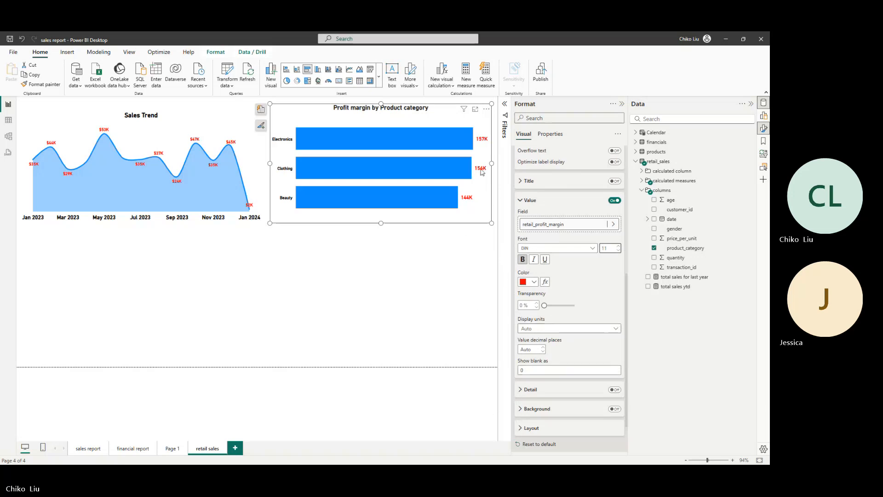
# Step: Set the data label values' display units to None and their decimal places to 2
pyautogui.click(614, 329)
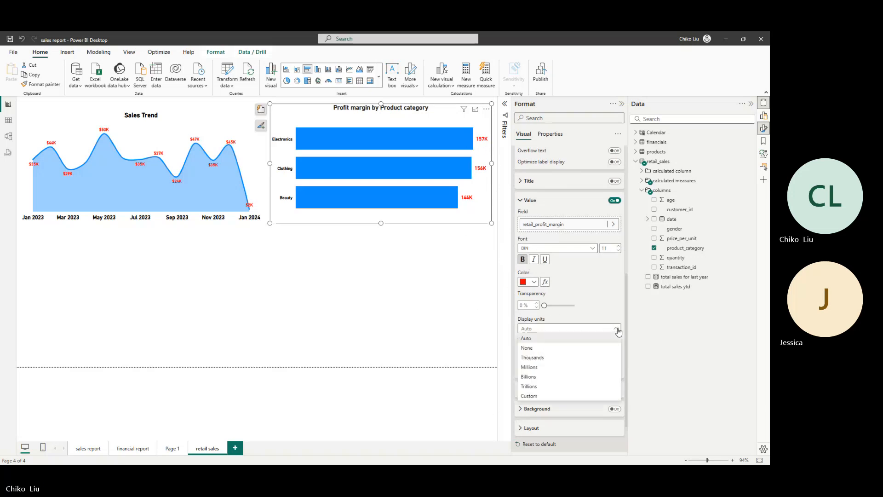
pyautogui.click(527, 347)
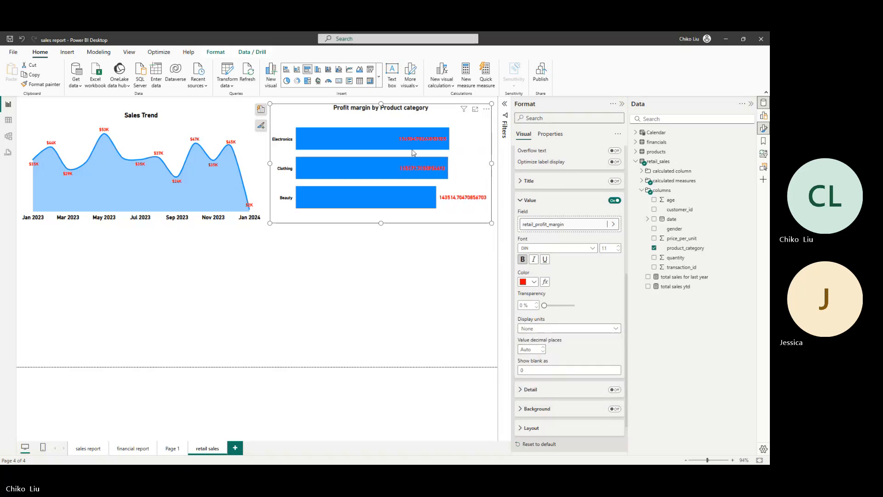
pyautogui.click(536, 349)
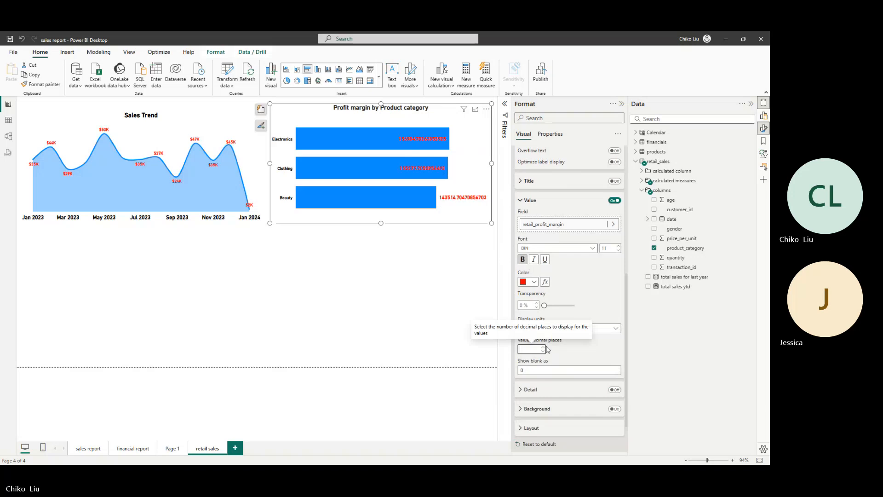
pyautogui.write('2')
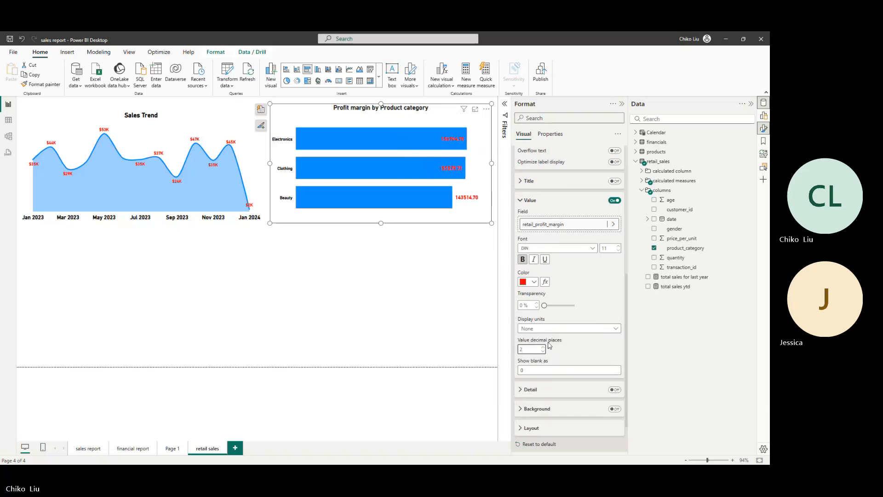
# Step: Apply the Whole number data format with a thousands separator to retail_profit_margin in the bar chart
pyautogui.click(551, 134)
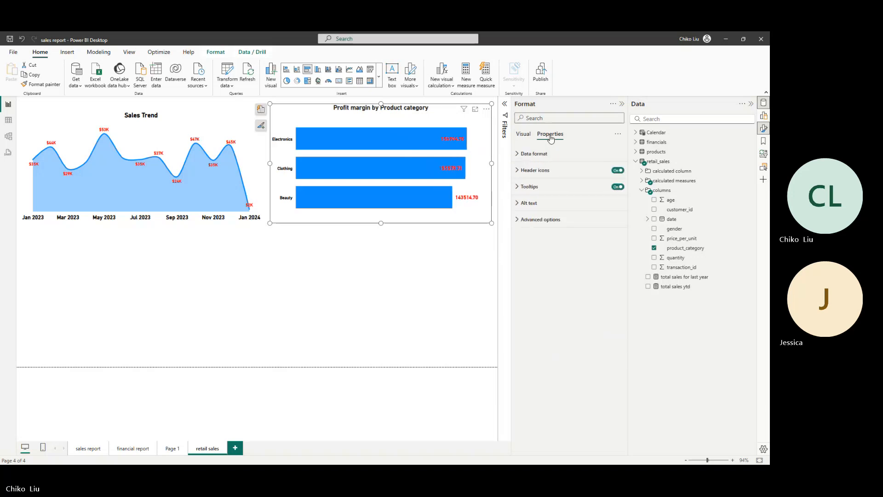
pyautogui.click(529, 154)
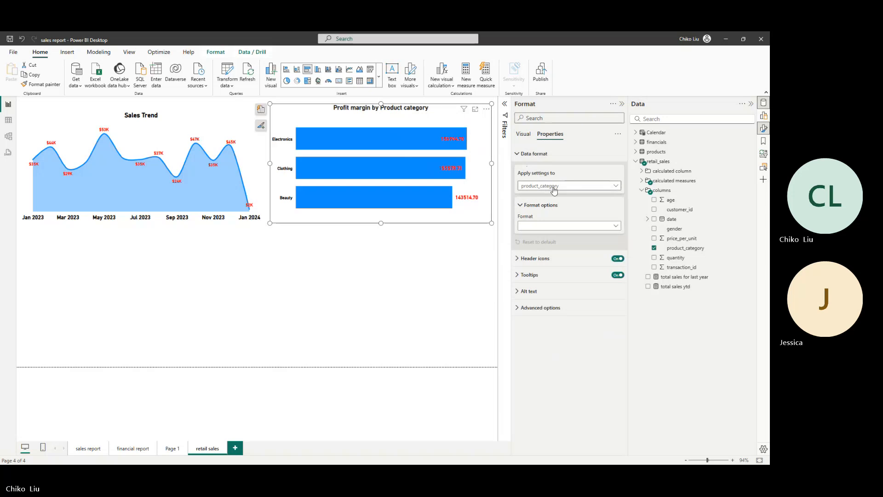
pyautogui.click(553, 186)
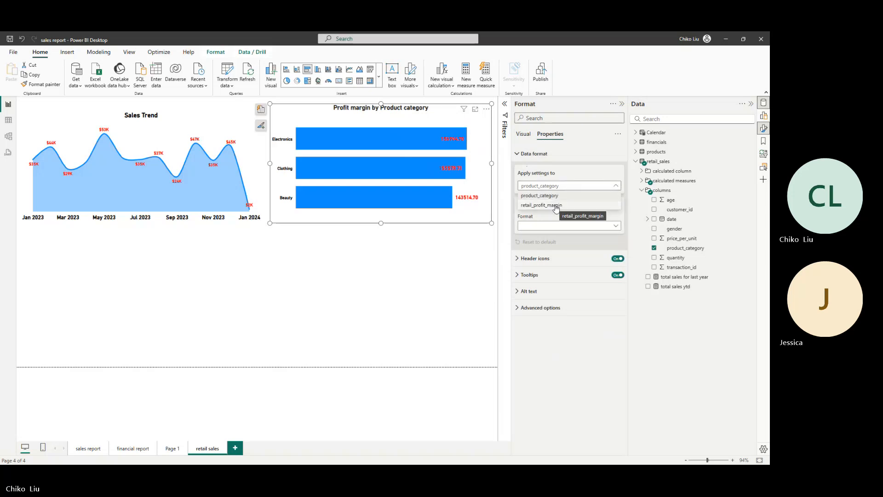
pyautogui.click(556, 206)
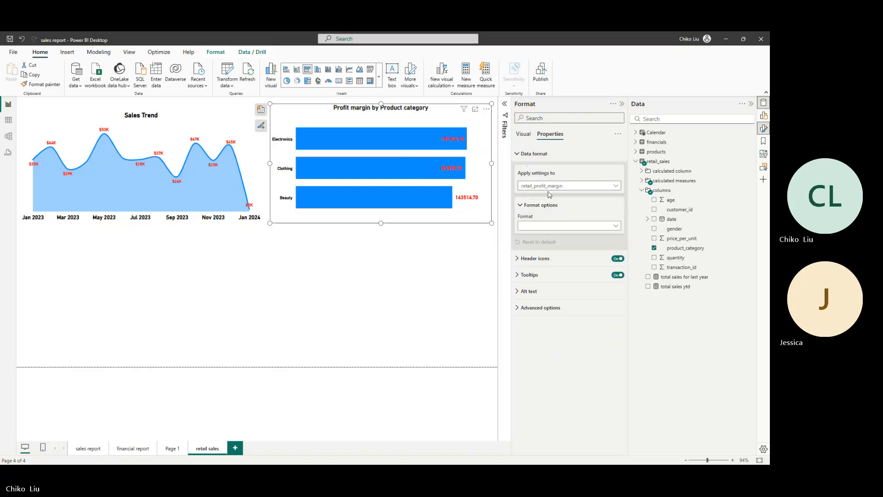
pyautogui.click(595, 226)
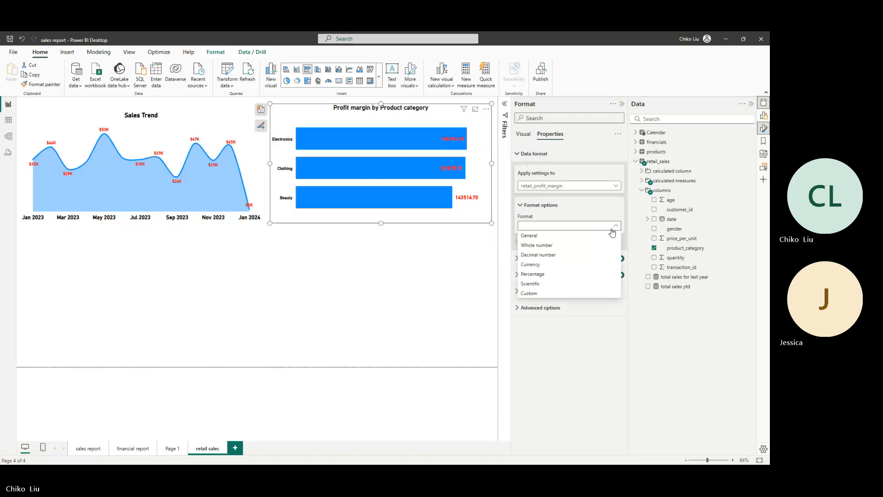
pyautogui.click(590, 247)
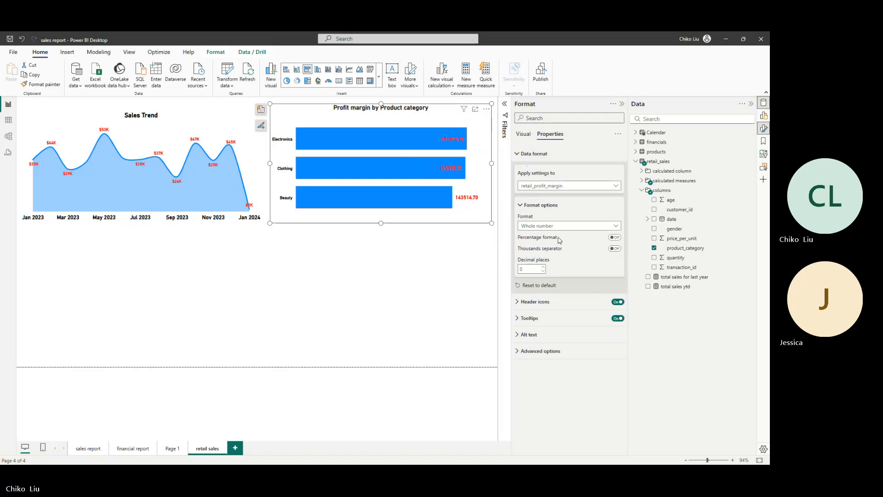
pyautogui.click(614, 249)
pyautogui.click(520, 157)
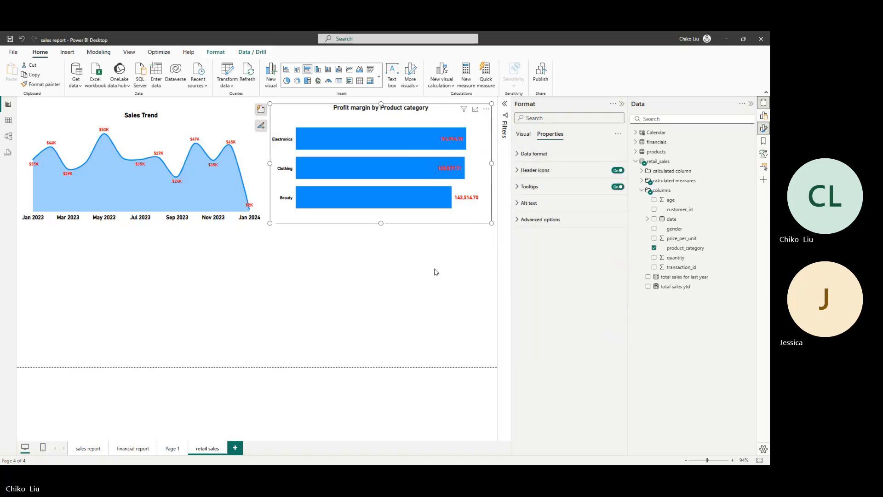
# Step: Try the Outside end position for the bar chart's data labels, and settle on Inside end
pyautogui.click(524, 134)
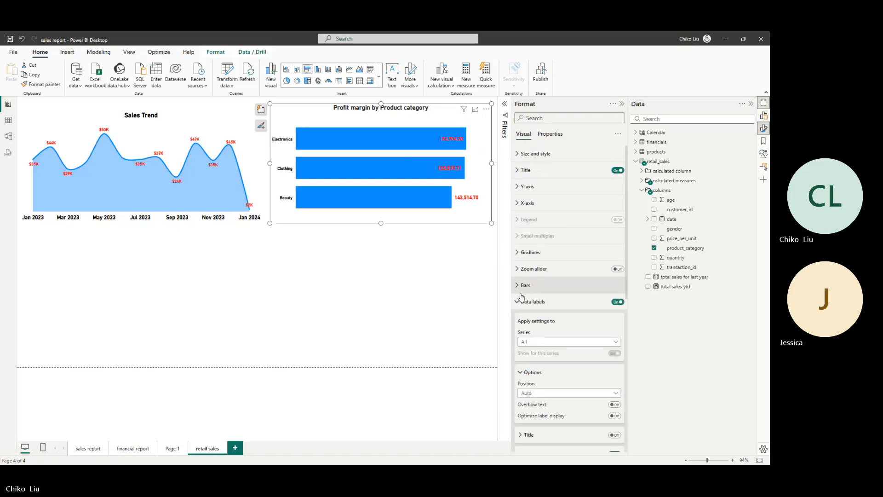
pyautogui.scroll(-1, 540, 287)
pyautogui.scroll(-2, 542, 290)
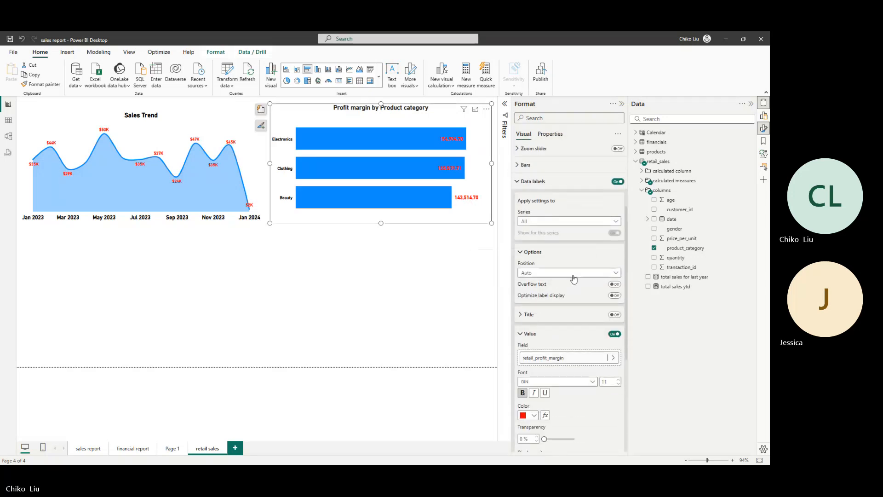
pyautogui.click(602, 274)
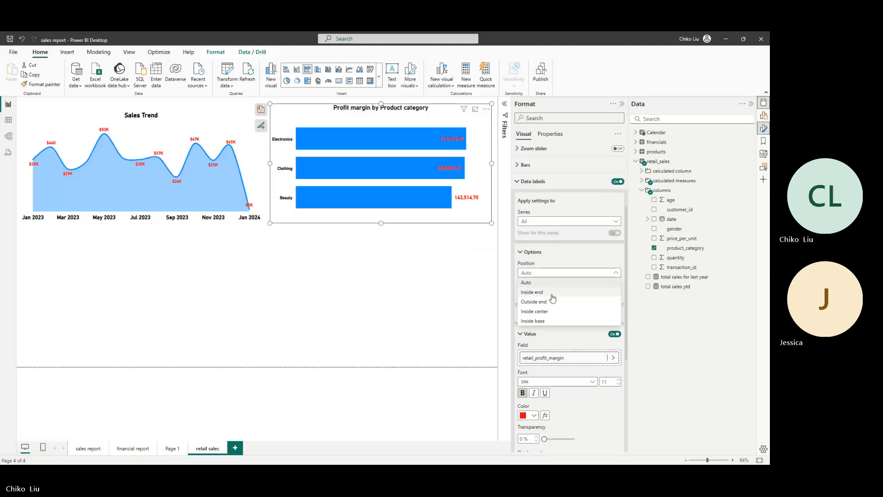
pyautogui.click(554, 303)
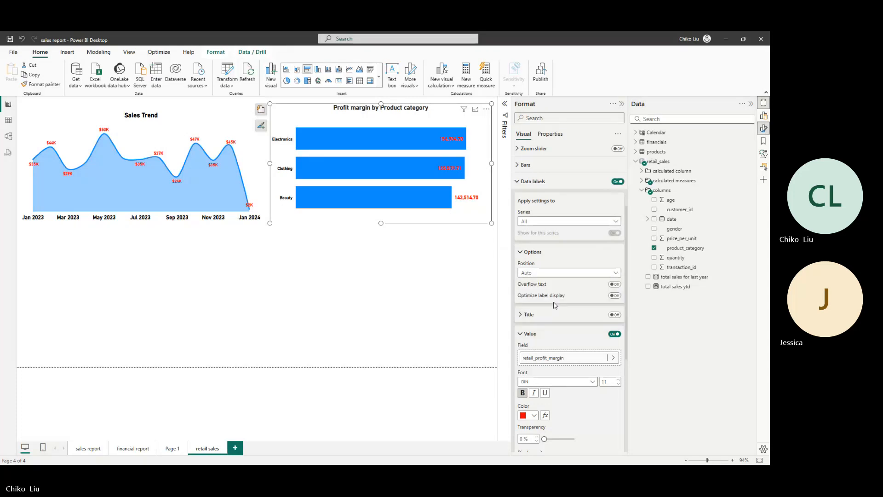
pyautogui.click(545, 274)
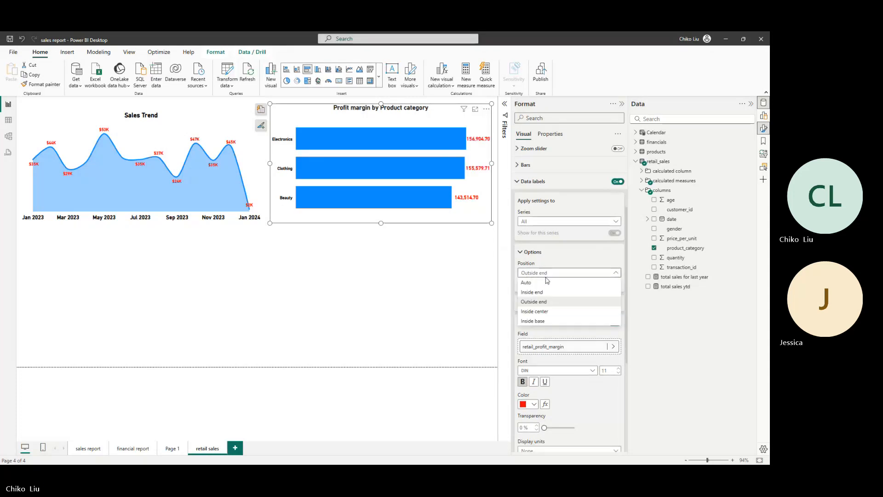
pyautogui.click(547, 295)
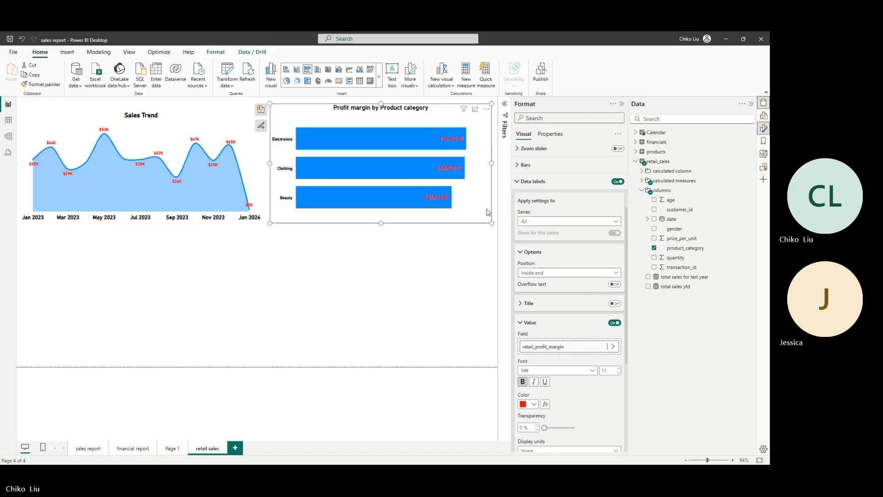
# Step: Change the bar chart's data label colour to white and deselect the chart
pyautogui.scroll(-1, 544, 349)
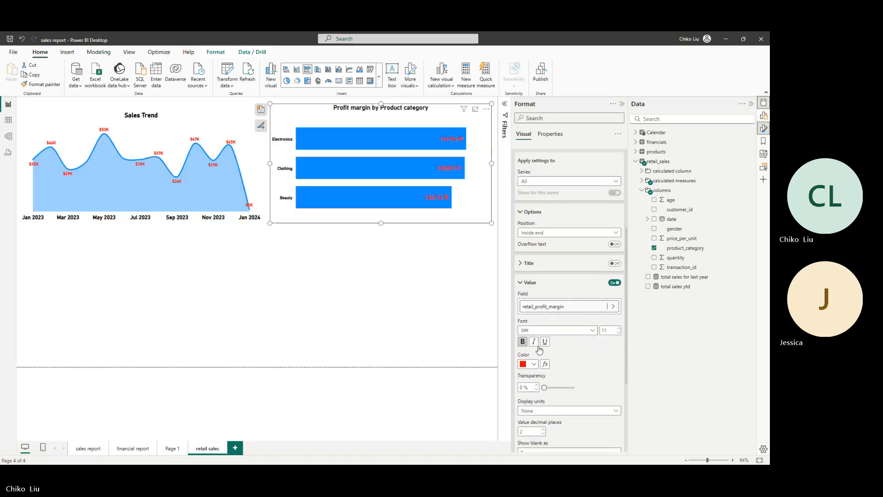
pyautogui.click(532, 365)
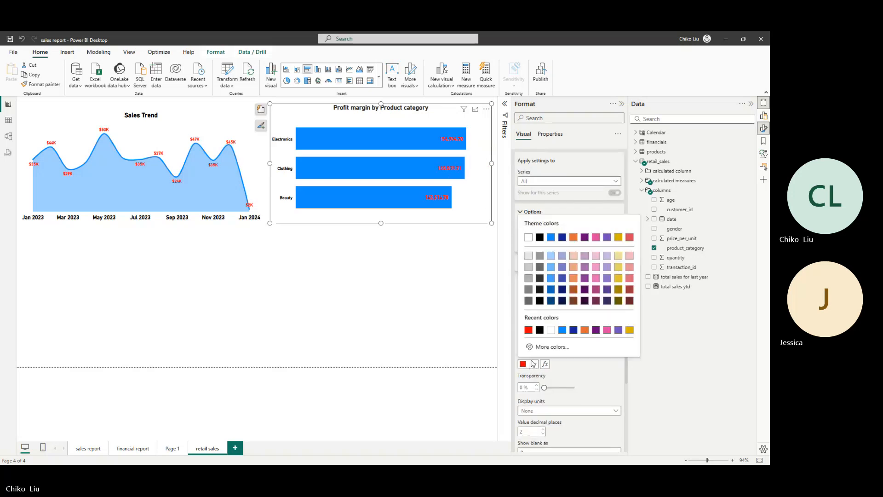
pyautogui.click(531, 239)
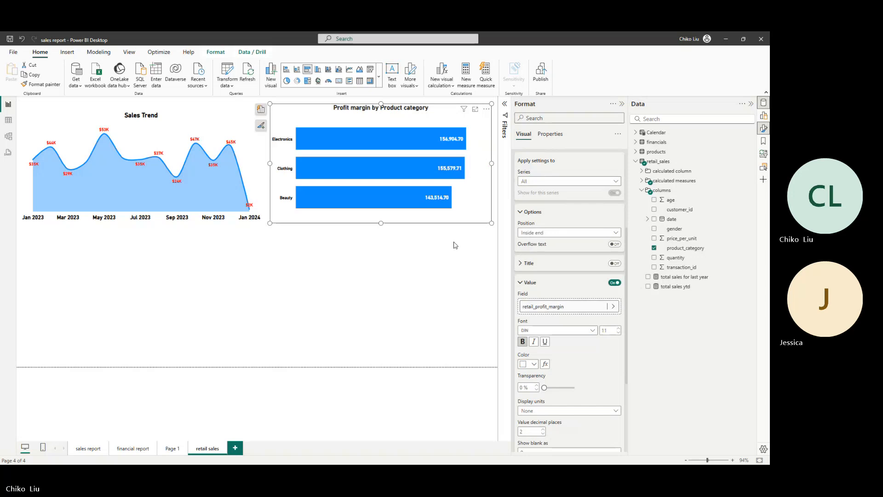
pyautogui.click(437, 261)
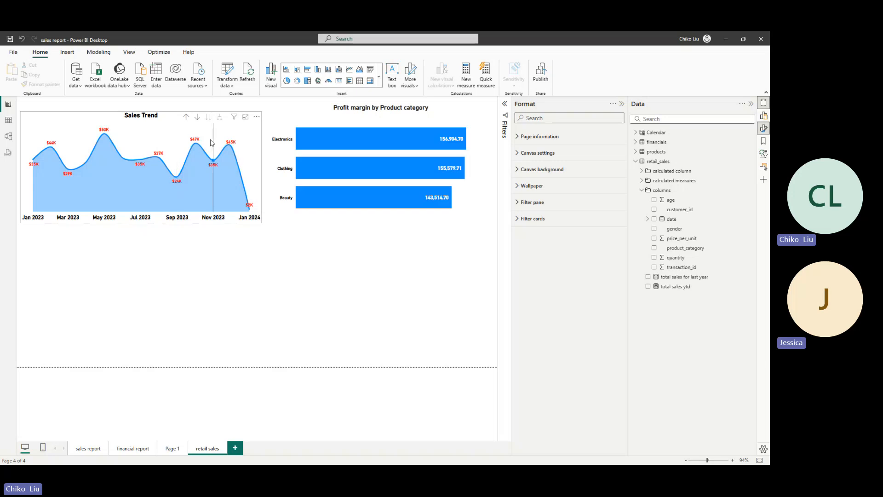
# Step: Expand the calculated measures of retail_sales and open the retail_profit_margin measure to examine its formula
pyautogui.moveTo(474, 161)
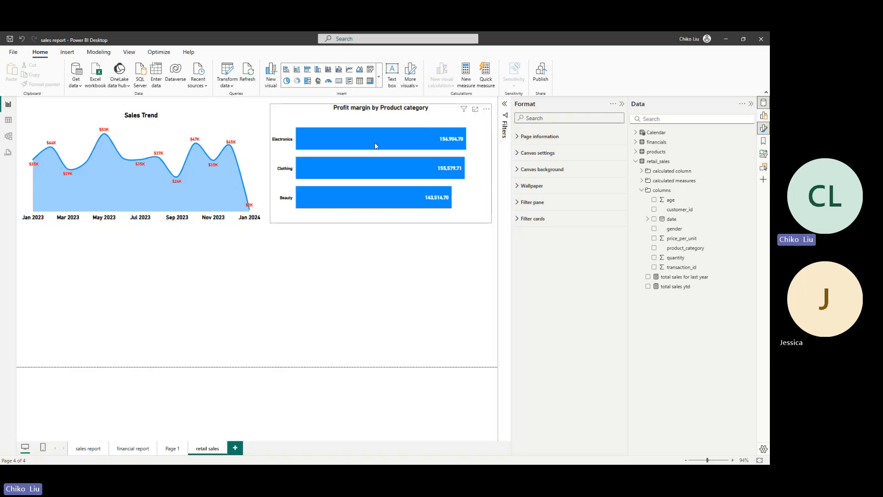
pyautogui.moveTo(374, 146)
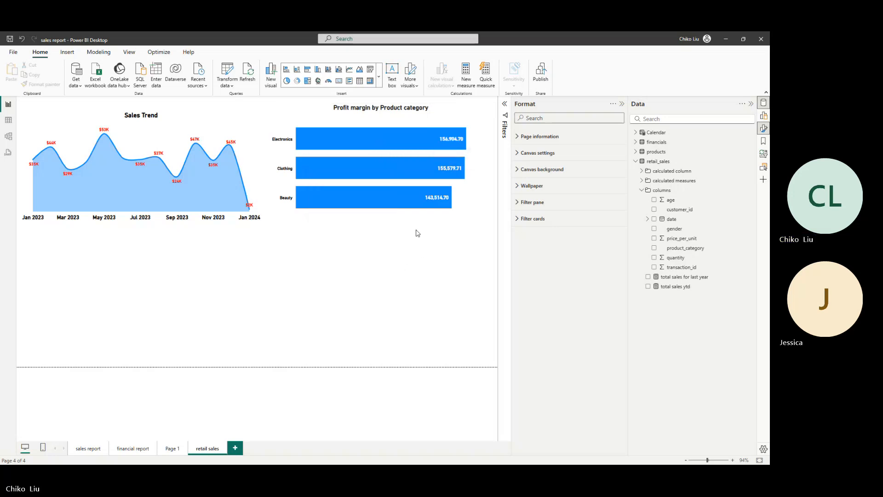
pyautogui.moveTo(412, 200)
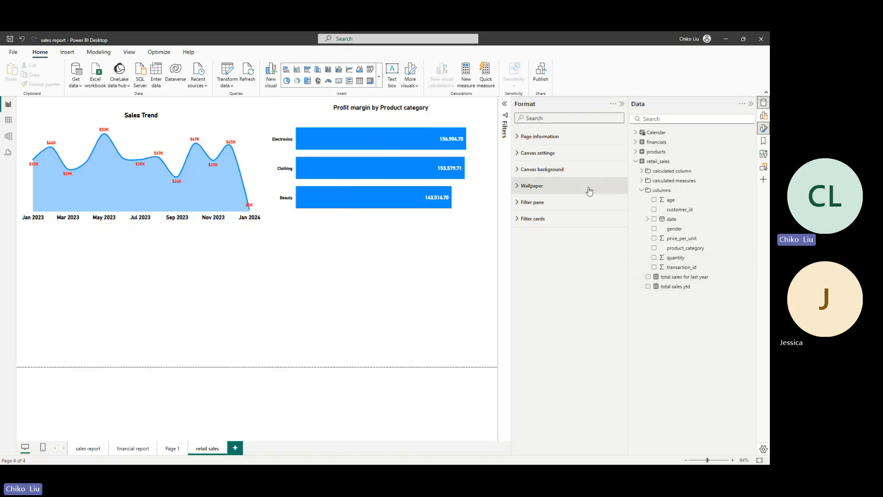
pyautogui.click(642, 182)
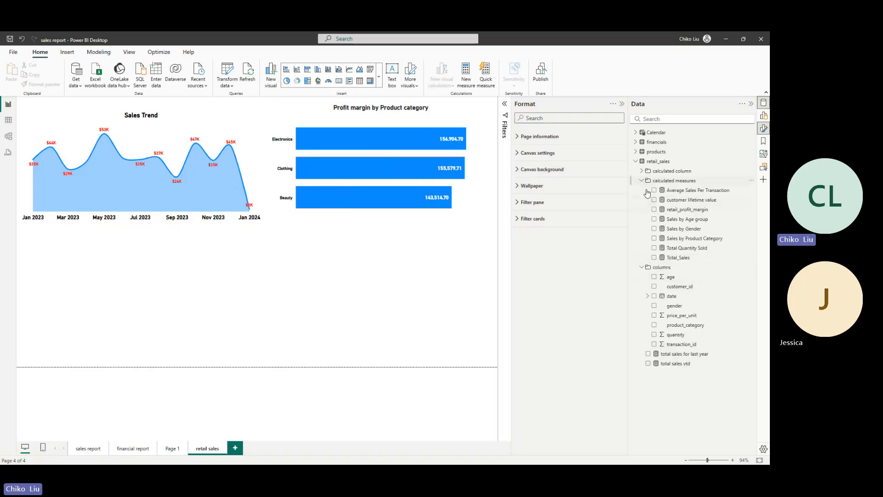
pyautogui.click(687, 210)
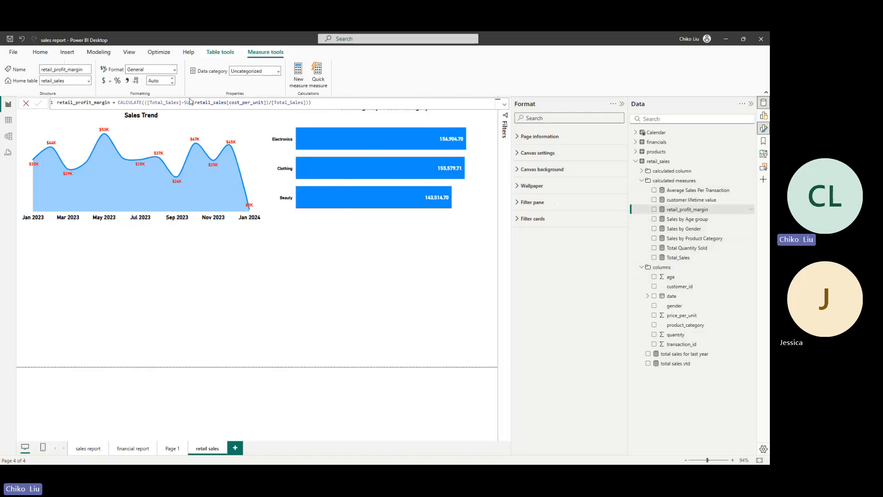
# Step: Apply the Percentage format to the retail_profit_margin measure and reselect it with the profit margin bar chart active
pyautogui.click(118, 81)
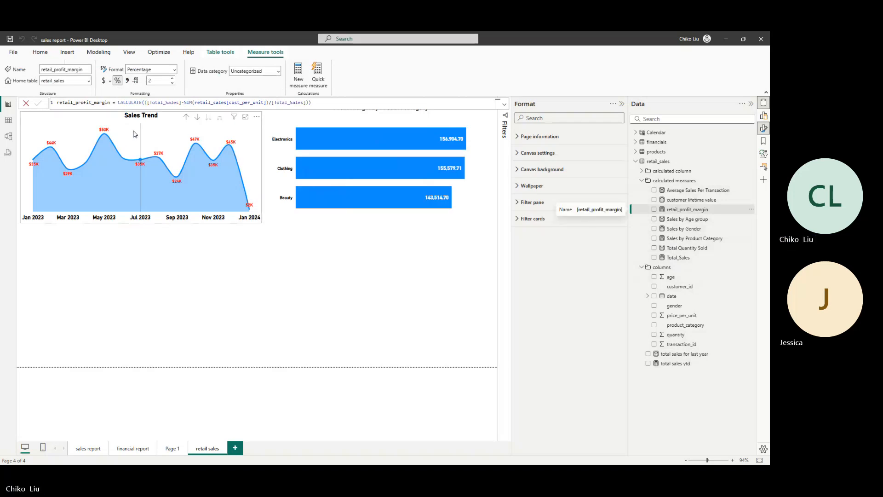
pyautogui.moveTo(133, 134)
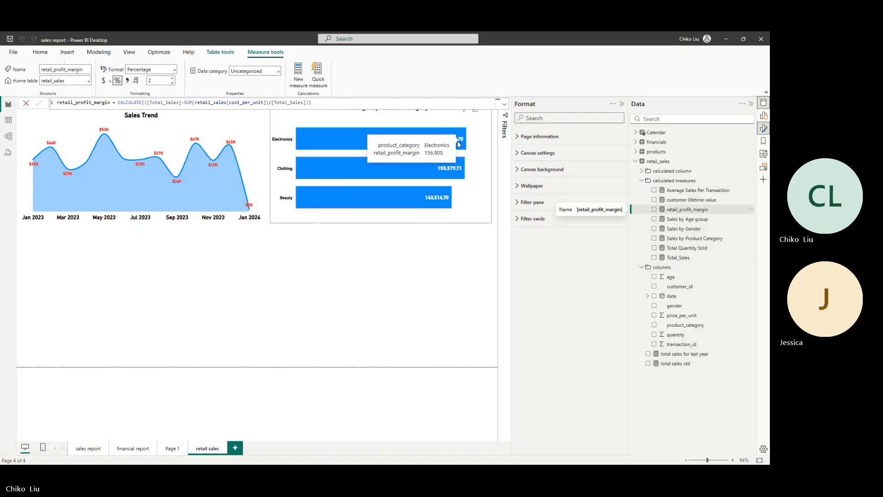
pyautogui.moveTo(41, 172)
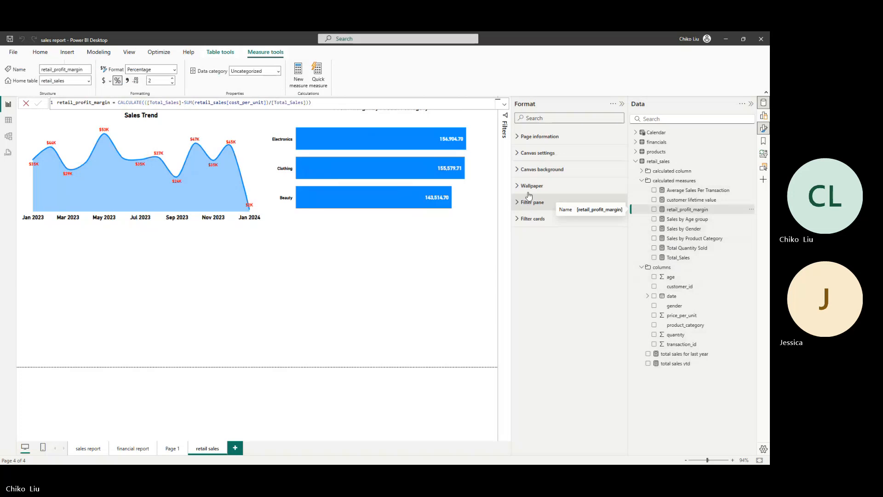
pyautogui.click(490, 171)
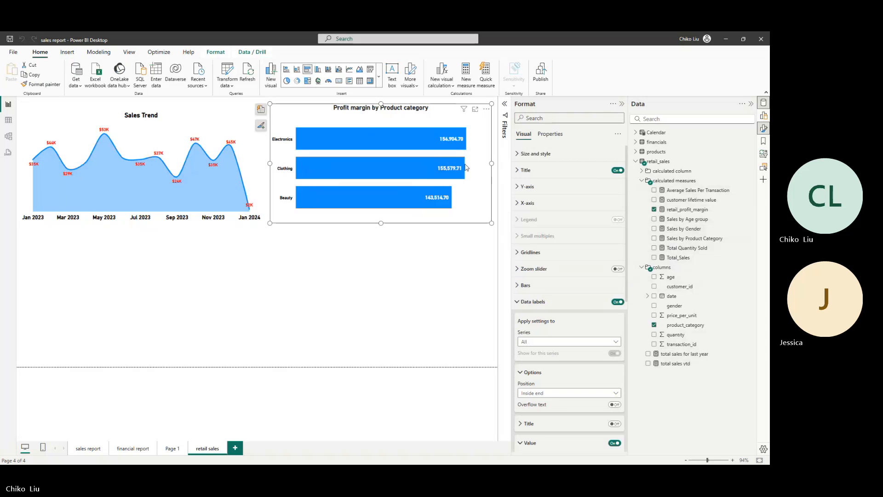
pyautogui.click(678, 211)
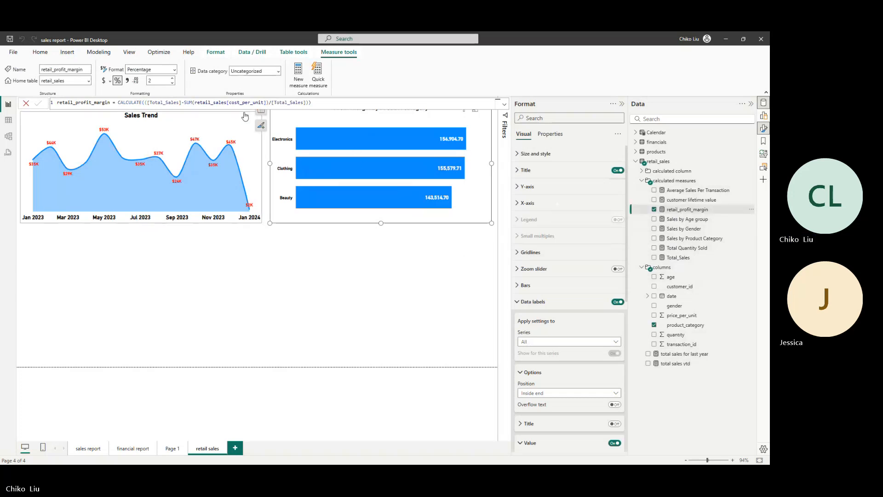
pyautogui.click(279, 74)
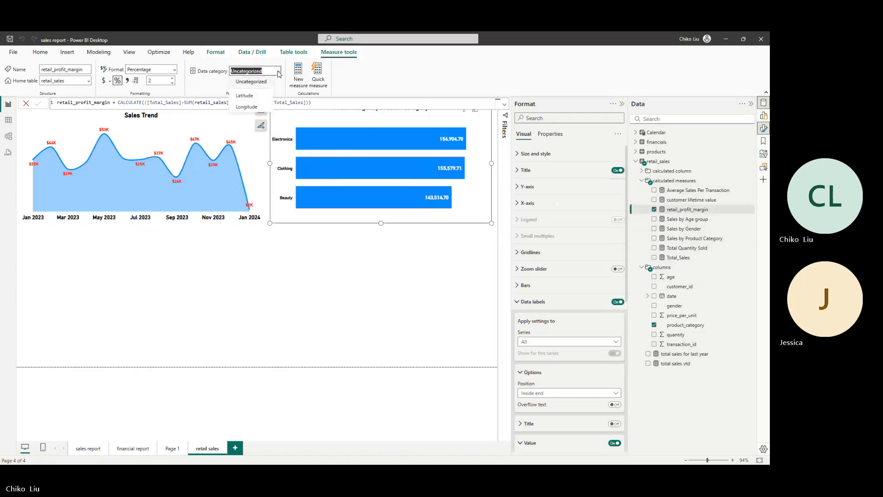
pyautogui.click(243, 71)
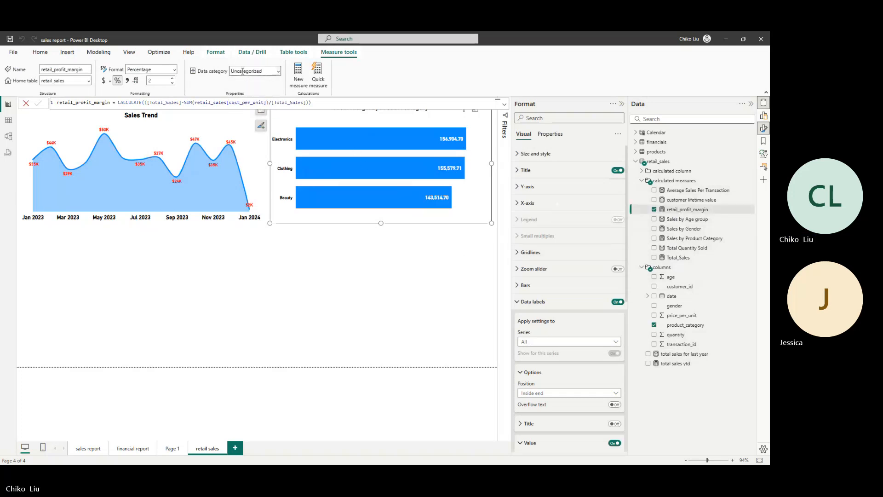
pyautogui.click(89, 81)
pyautogui.click(89, 81)
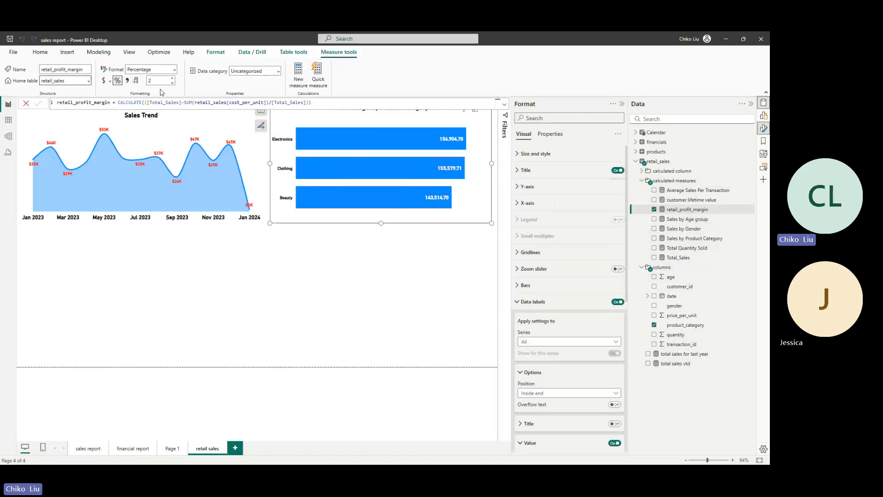
# Step: Correct the parentheses in the retail_profit_margin formula to CALCULATE(([Total_Sales]-SUM(retail_sales[cost_per_unit]))/[Total_Sales])
pyautogui.click(271, 101)
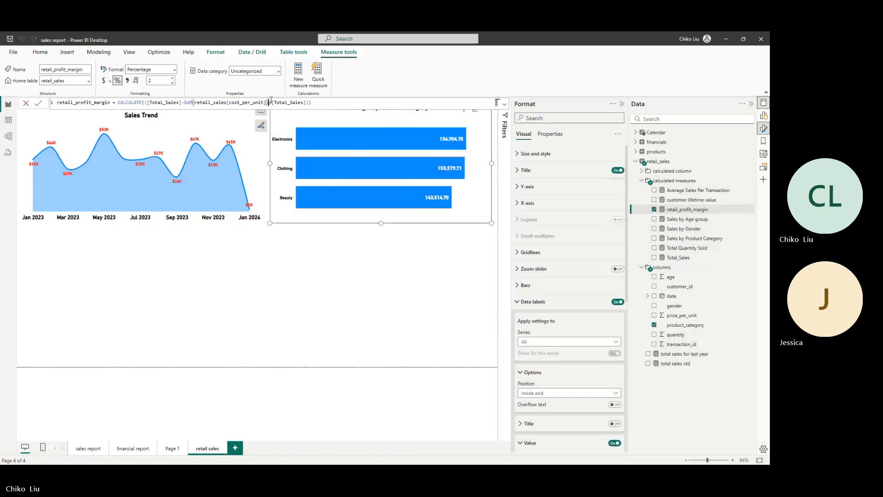
pyautogui.write(')')
pyautogui.click(311, 103)
pyautogui.write(')')
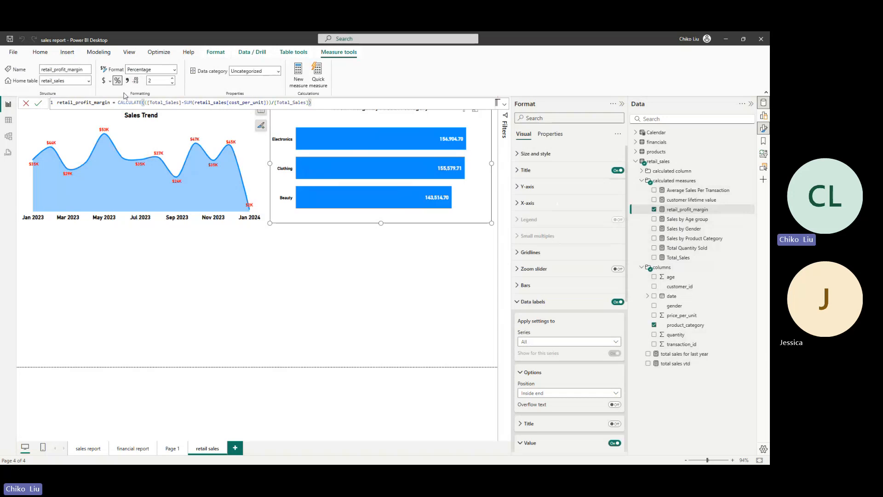
pyautogui.click(38, 103)
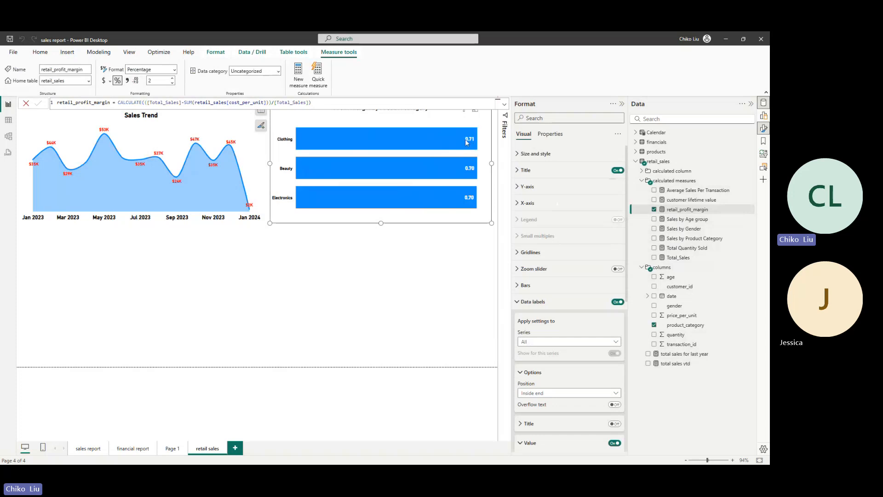
# Step: Set the data format of retail_profit_margin in the profit margin bar chart to Percentage
pyautogui.click(117, 81)
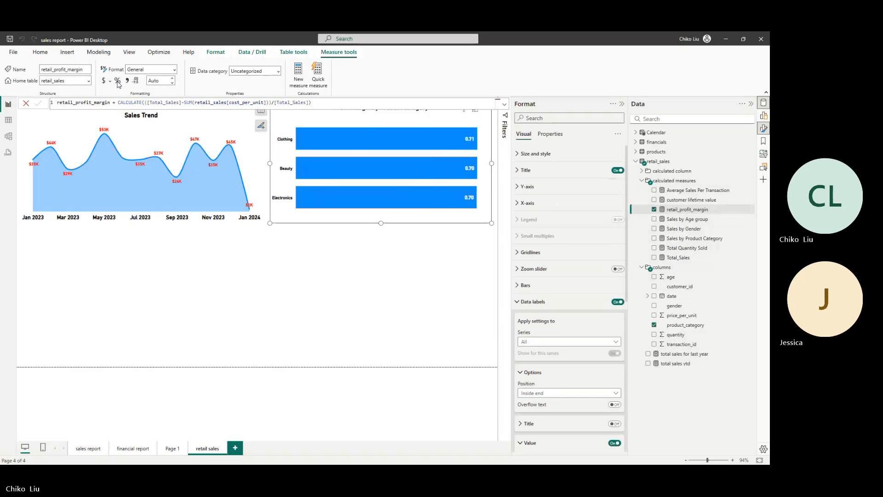
pyautogui.click(118, 81)
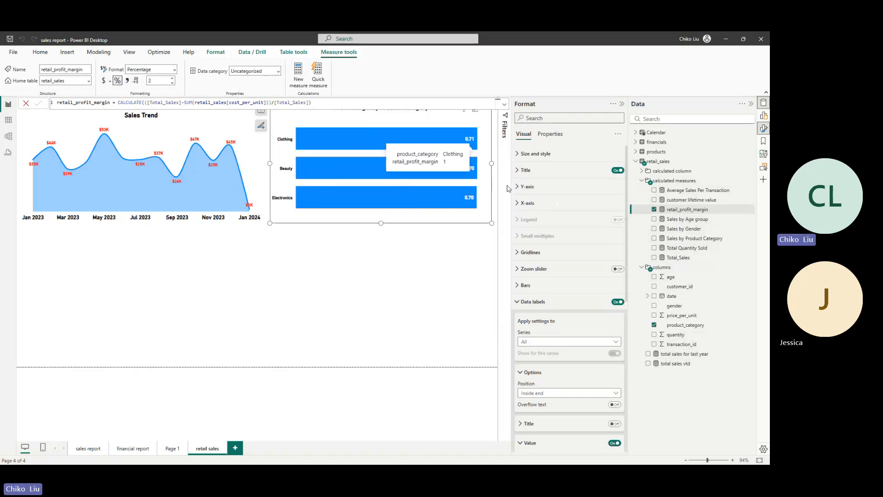
pyautogui.click(551, 137)
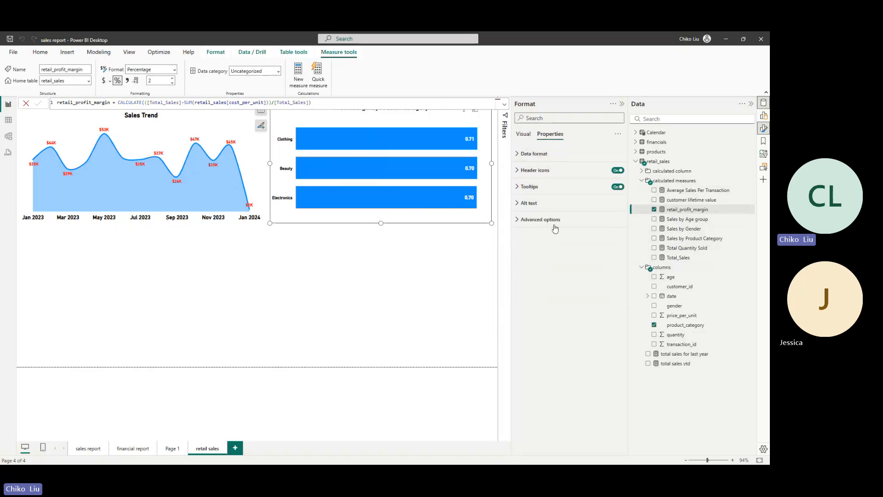
pyautogui.click(520, 156)
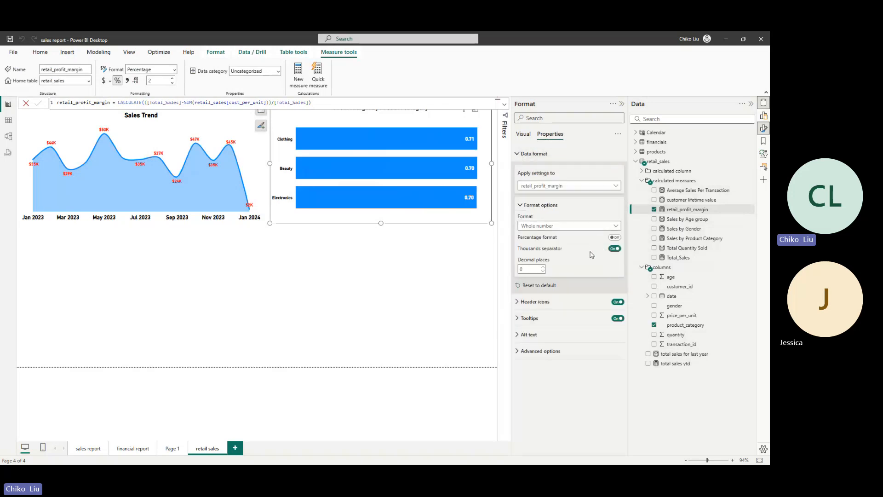
pyautogui.click(575, 226)
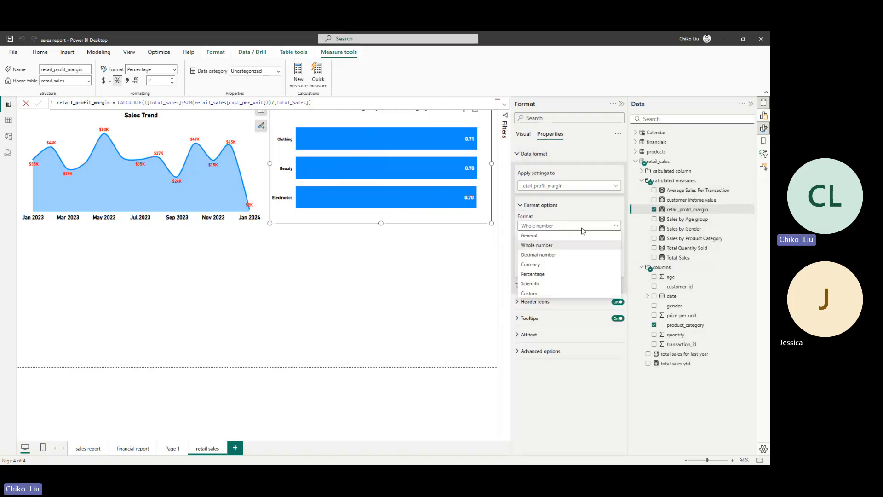
pyautogui.click(566, 275)
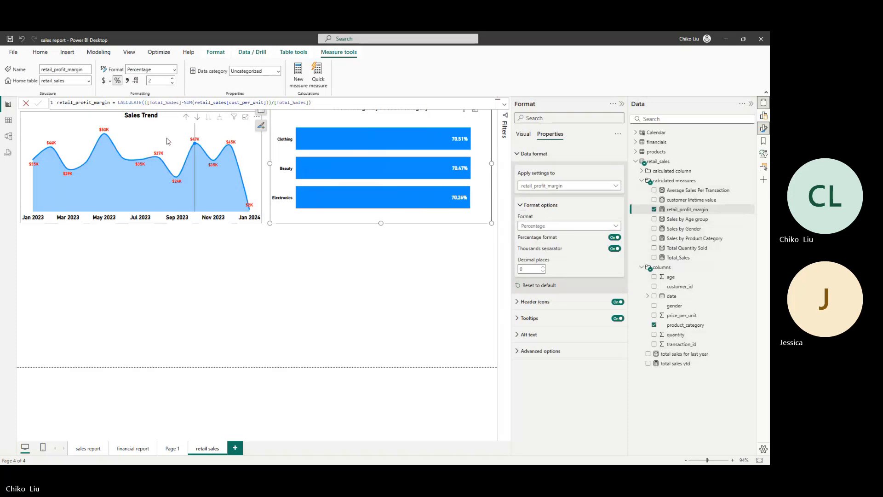
# Step: Switch to the lab PDF in Edge to read the instructions for the Total Sales YTD, MTD and QTD charts, and return to the report
pyautogui.moveTo(346, 455)
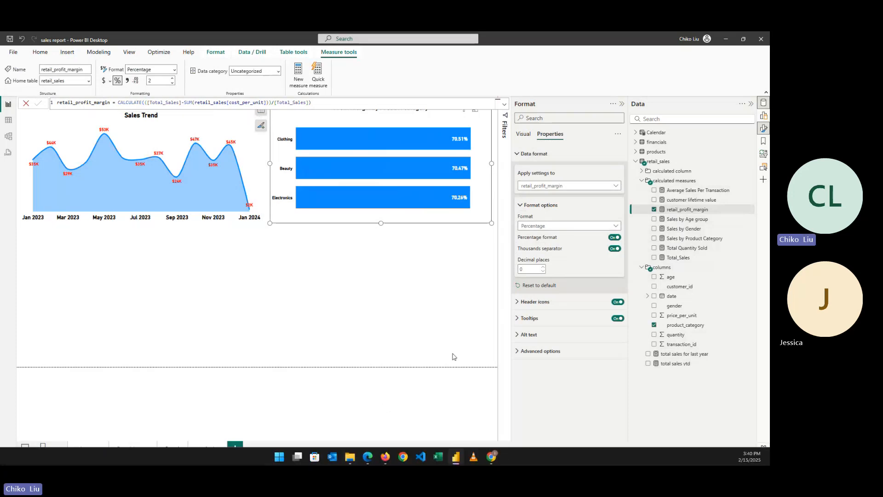
pyautogui.click(368, 455)
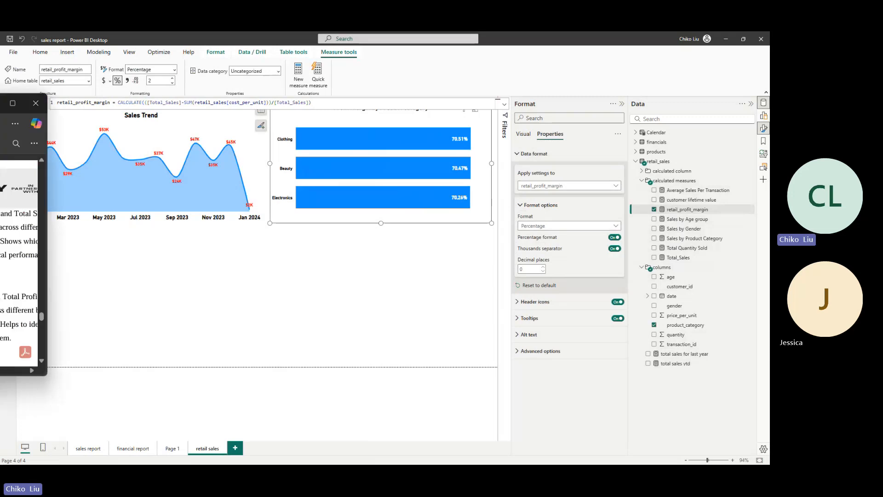
pyautogui.moveTo(0, 103); pyautogui.dragTo(493, 73)
pyautogui.click(568, 79)
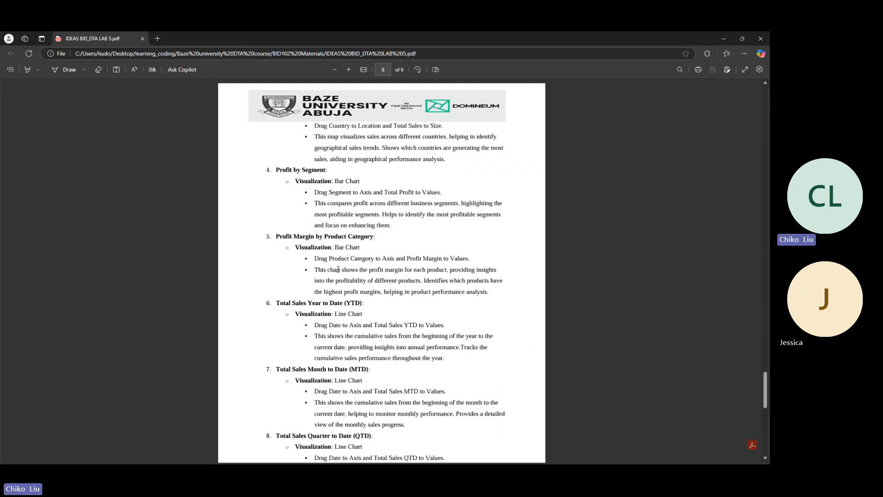
pyautogui.scroll(-1, 338, 269)
pyautogui.scroll(-2, 334, 266)
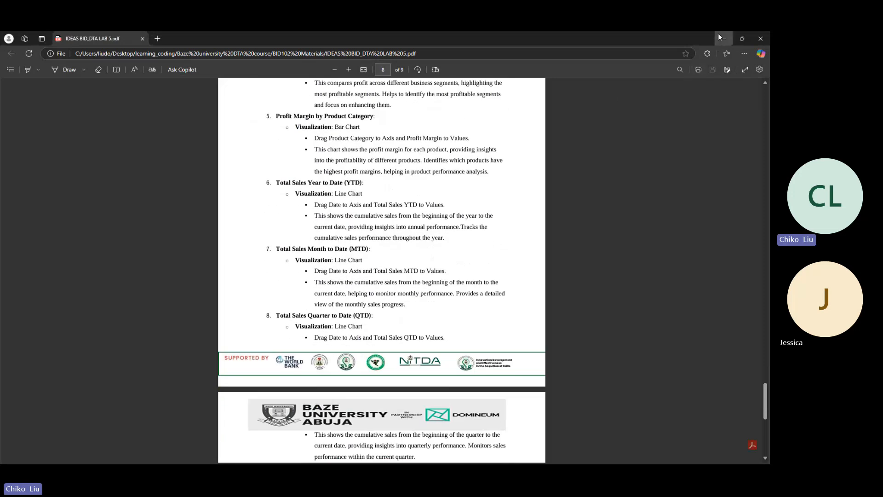
pyautogui.click(720, 38)
# Step: Create a line chart of total sales ytd by date below Sales Trend, remove the Day level and expand the hierarchy to months
pyautogui.click(192, 279)
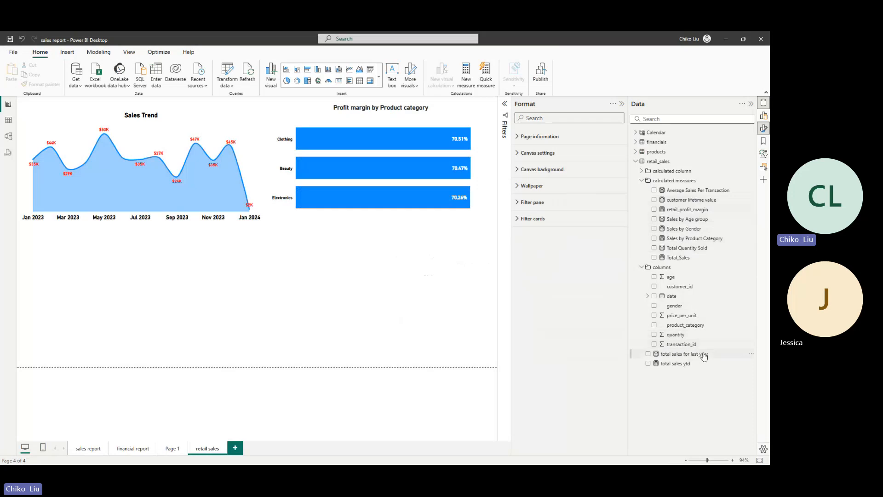
pyautogui.click(648, 364)
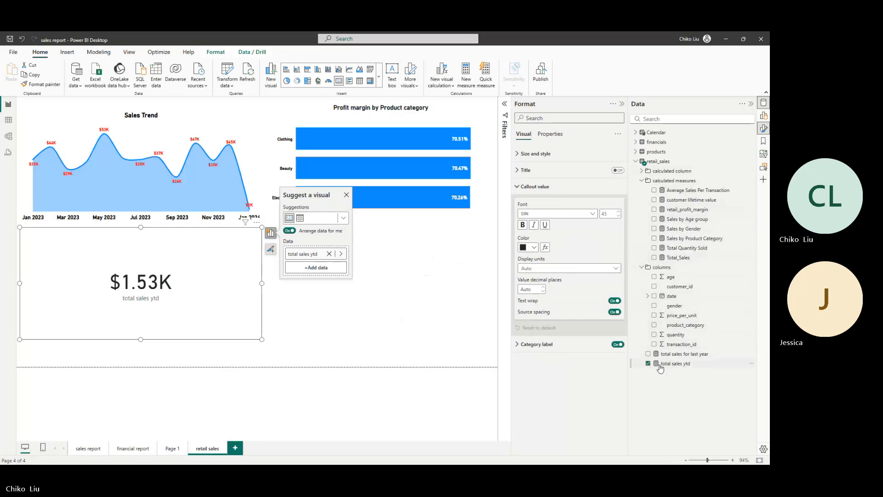
pyautogui.click(654, 297)
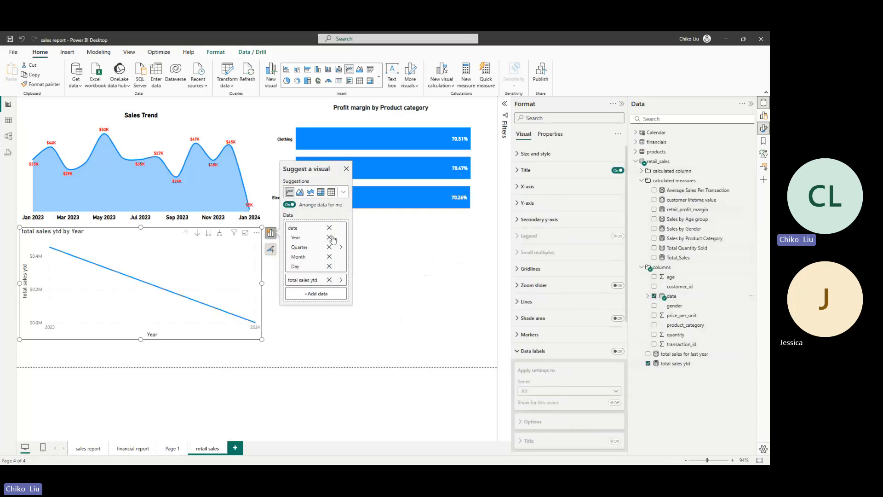
pyautogui.click(328, 267)
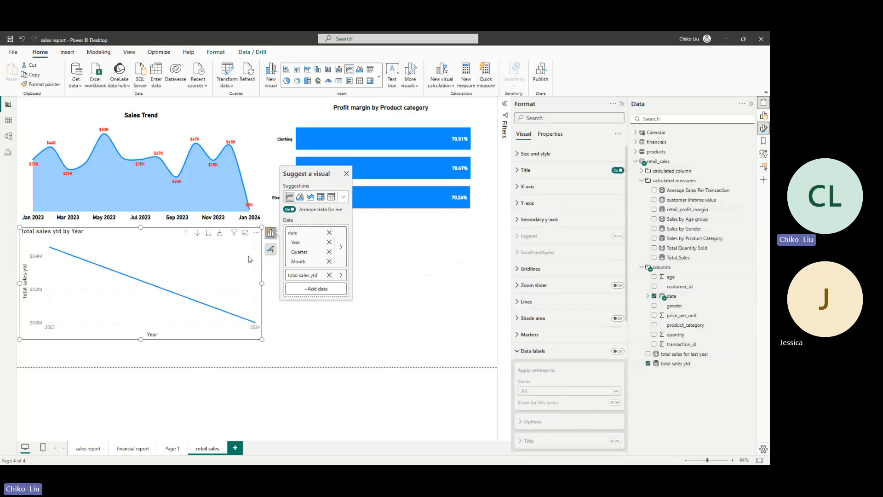
pyautogui.click(219, 234)
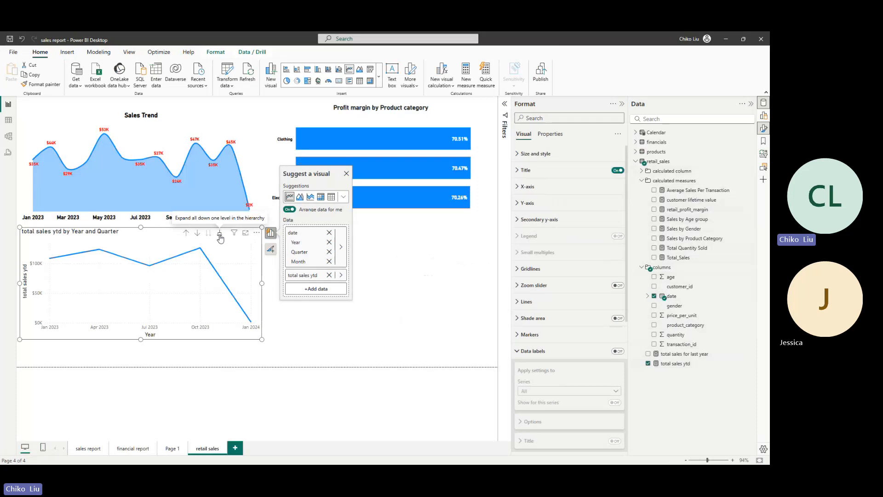
pyautogui.click(220, 236)
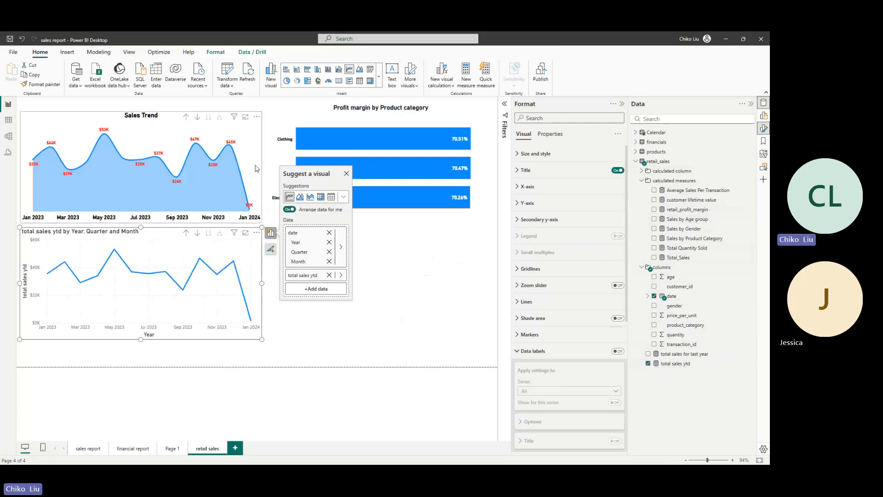
# Step: Copy the Sales Trend chart's formatting onto the total sales ytd line chart with the format painter
pyautogui.click(239, 183)
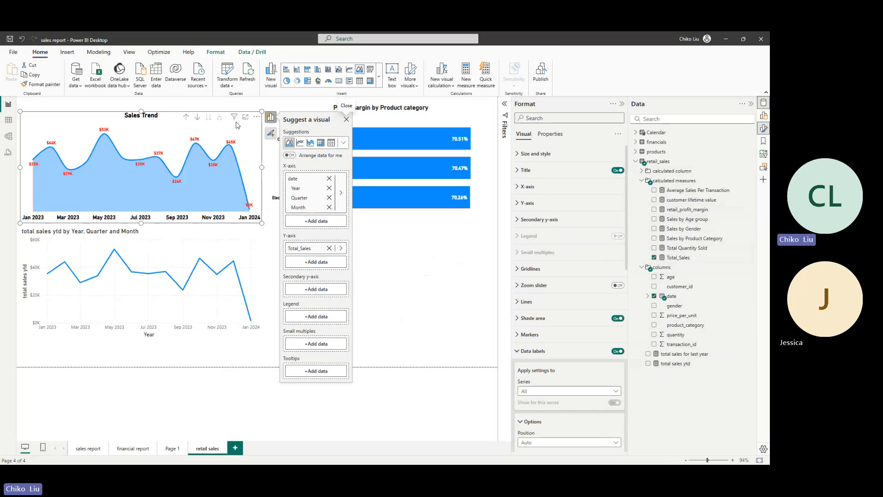
pyautogui.click(43, 84)
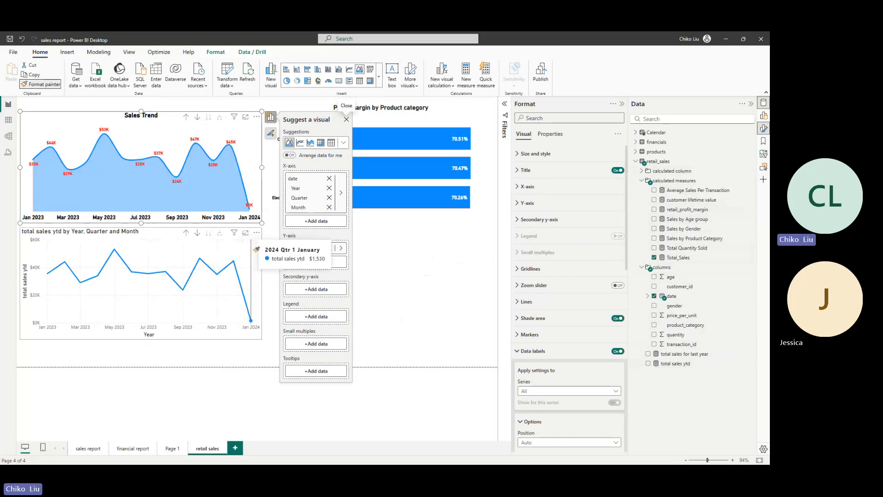
pyautogui.click(255, 249)
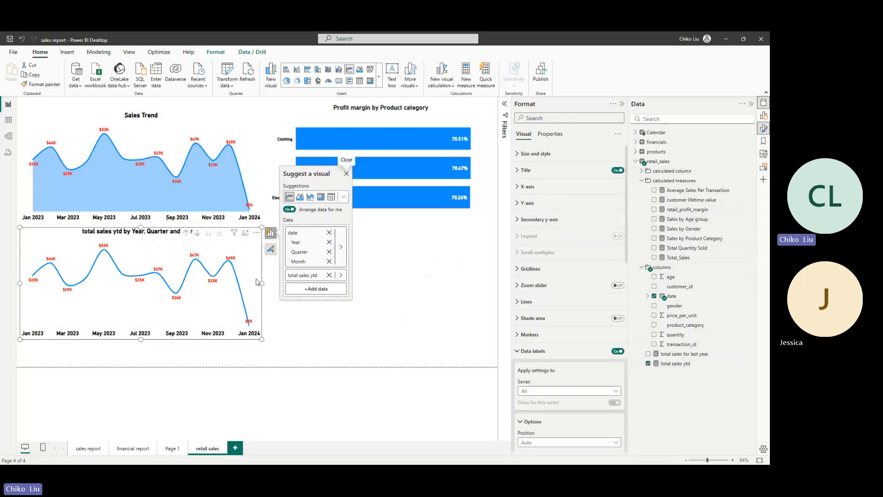
# Step: Change the total sales ytd line chart to an area chart and expand its date hierarchy to months
pyautogui.click(304, 197)
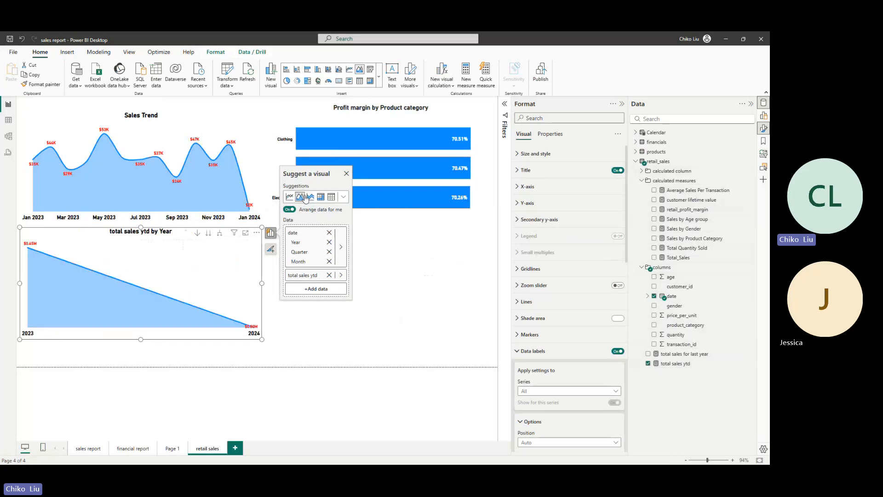
pyautogui.click(219, 234)
pyautogui.click(218, 235)
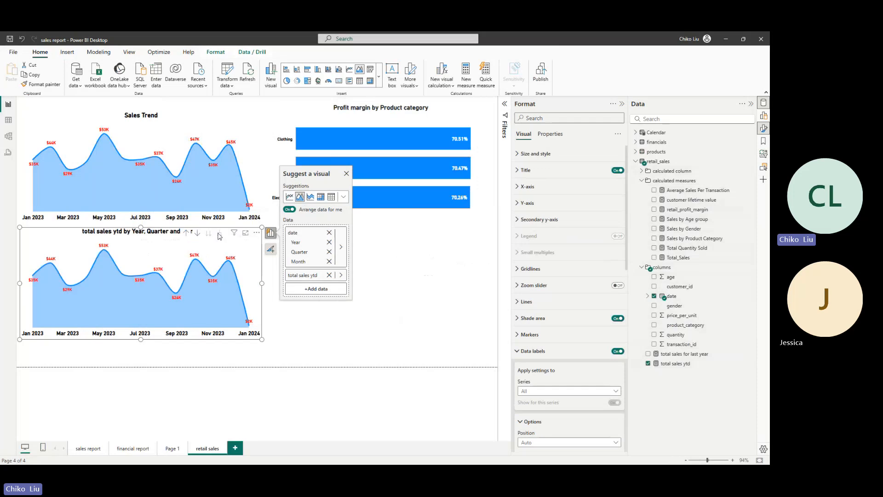
# Step: Try a stacked area chart for total sales ytd with dates expanded to months, and switch back to the area chart
pyautogui.click(310, 199)
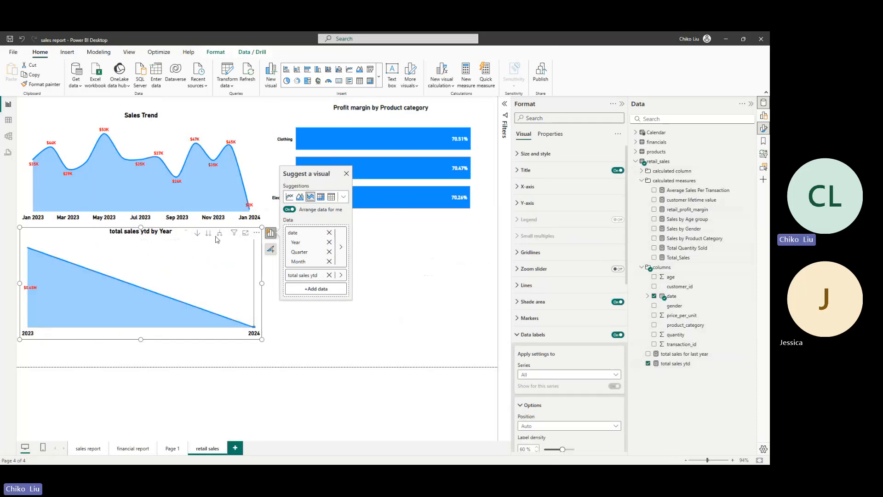
pyautogui.click(220, 236)
pyautogui.click(219, 235)
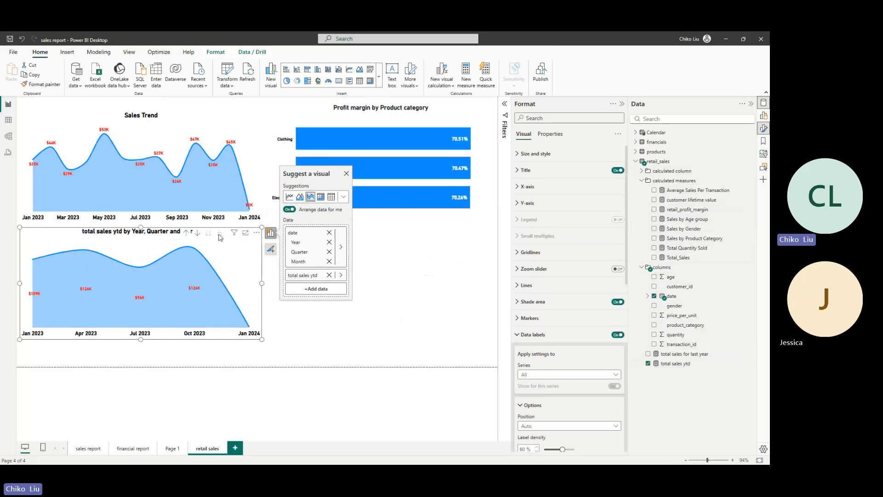
pyautogui.click(300, 196)
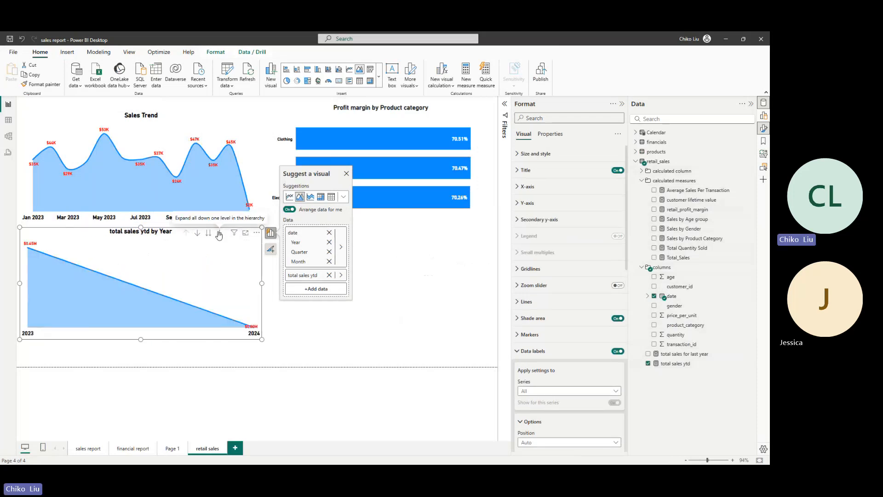
# Step: Try adding Sales by Gender to the total sales ytd chart with dates expanded to months, and remove that measure again
pyautogui.click(220, 236)
pyautogui.click(219, 236)
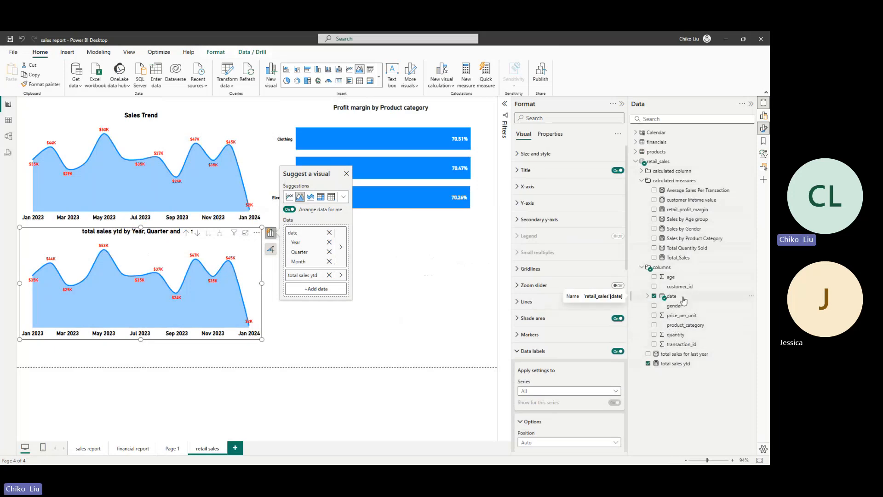
pyautogui.click(654, 230)
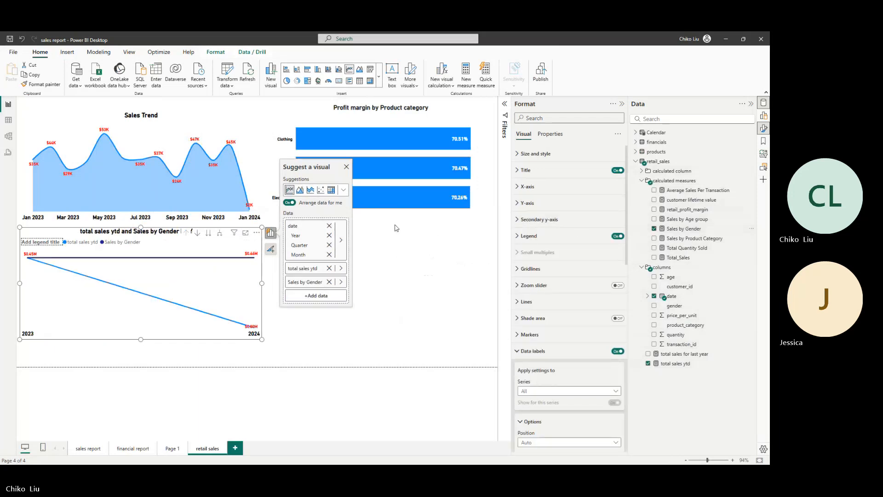
pyautogui.click(220, 234)
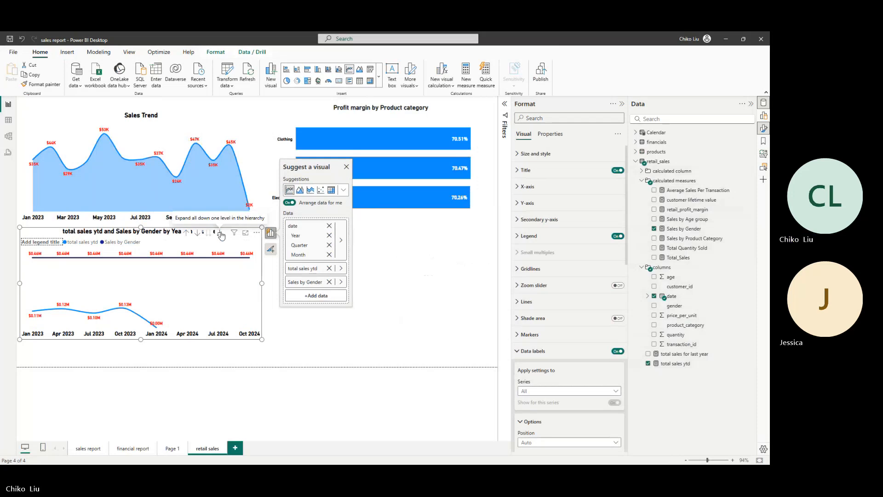
pyautogui.click(221, 233)
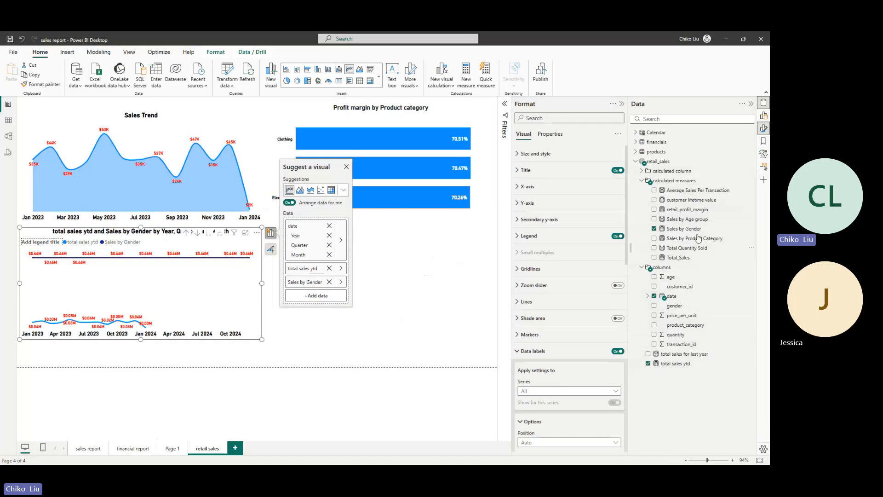
pyautogui.click(654, 229)
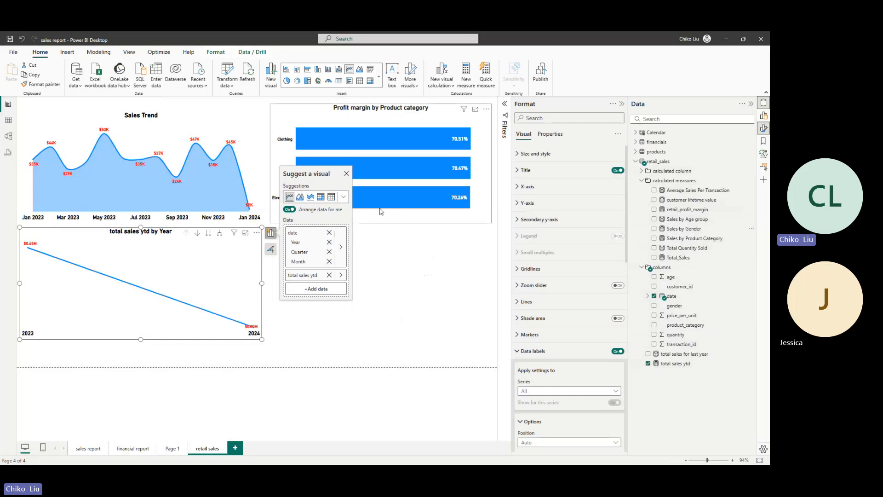
# Step: Change the total sales ytd line chart back to an area chart and expand its date hierarchy down to months
pyautogui.click(220, 234)
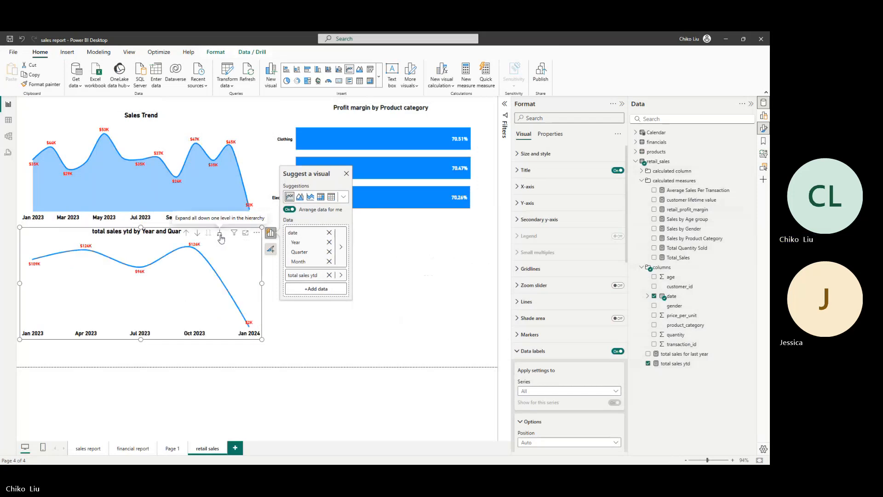
pyautogui.click(220, 235)
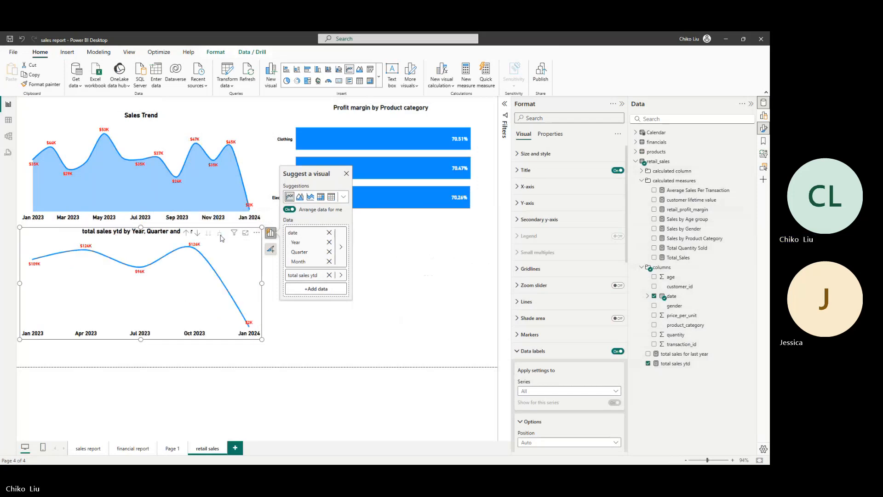
pyautogui.click(300, 197)
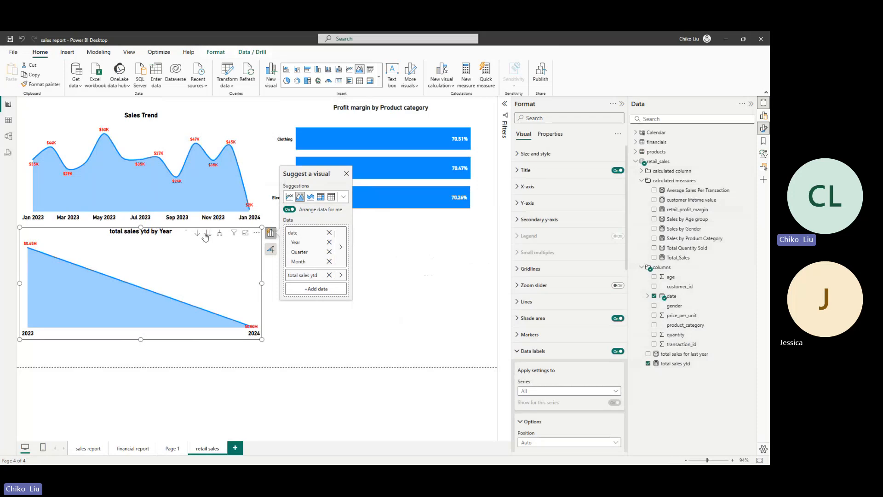
pyautogui.click(219, 234)
pyautogui.click(219, 235)
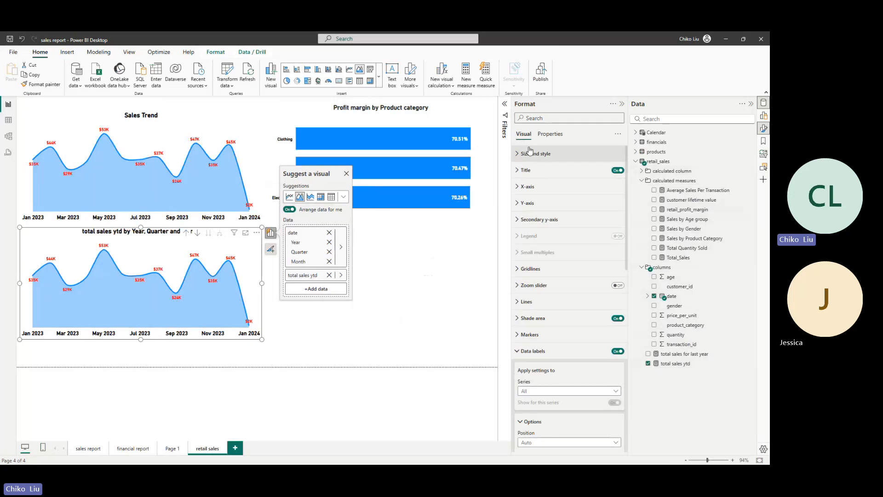
# Step: Shorten the area chart's title text to "total sales ytd" and center it
pyautogui.click(517, 173)
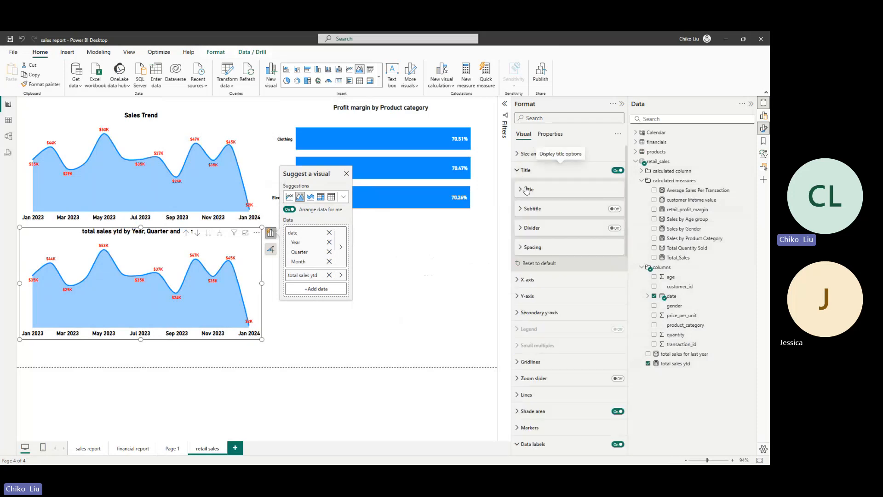
pyautogui.click(523, 190)
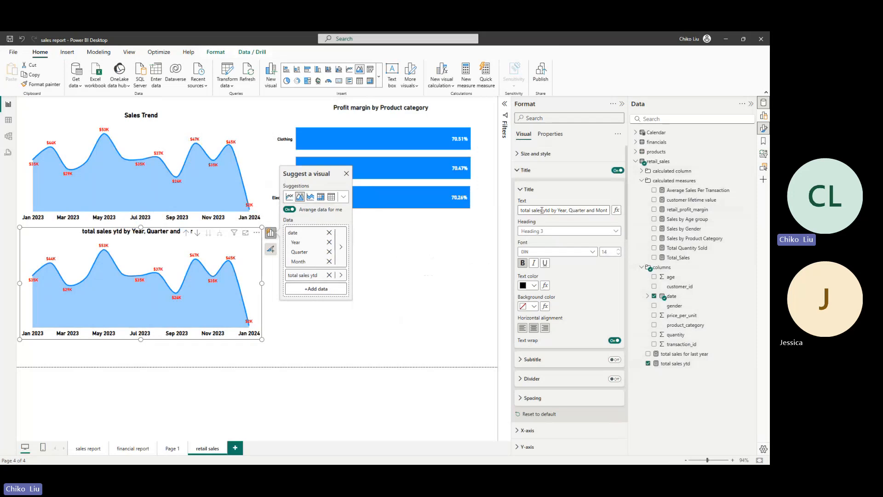
pyautogui.moveTo(551, 208); pyautogui.dragTo(617, 210)
pyautogui.press('BackSpace')
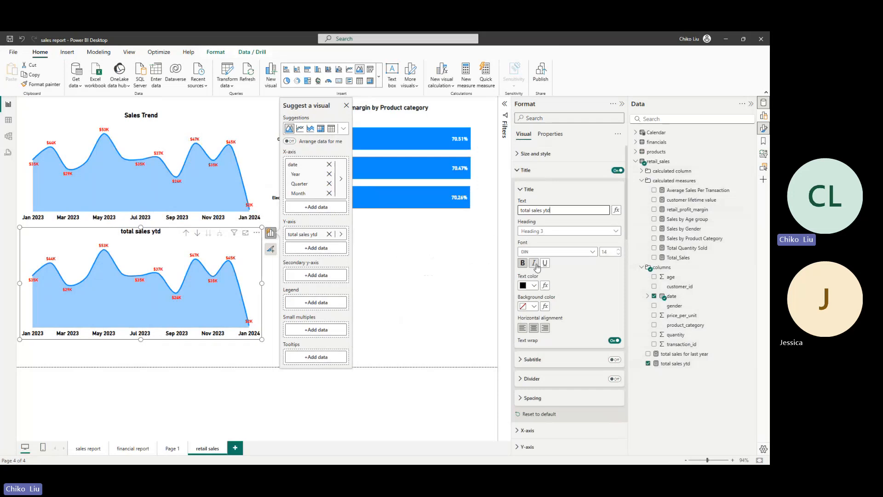
pyautogui.click(534, 329)
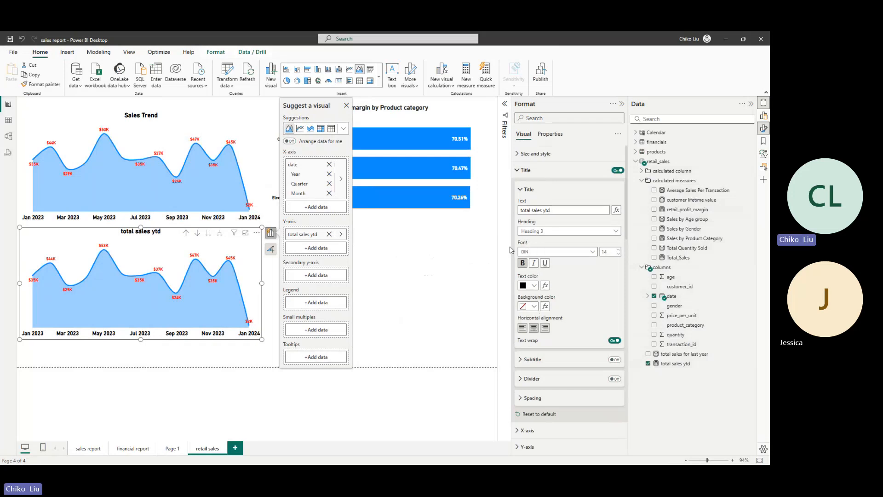
pyautogui.click(384, 273)
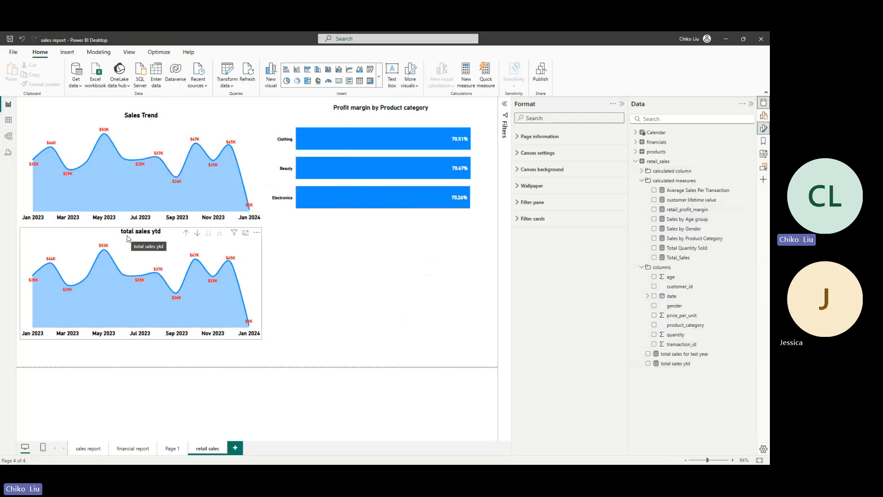
# Step: Switch to the lab PDF in Edge, read the remaining visualization tasks through Sales Performance by Day of the Week, and return to Power BI
pyautogui.moveTo(402, 461)
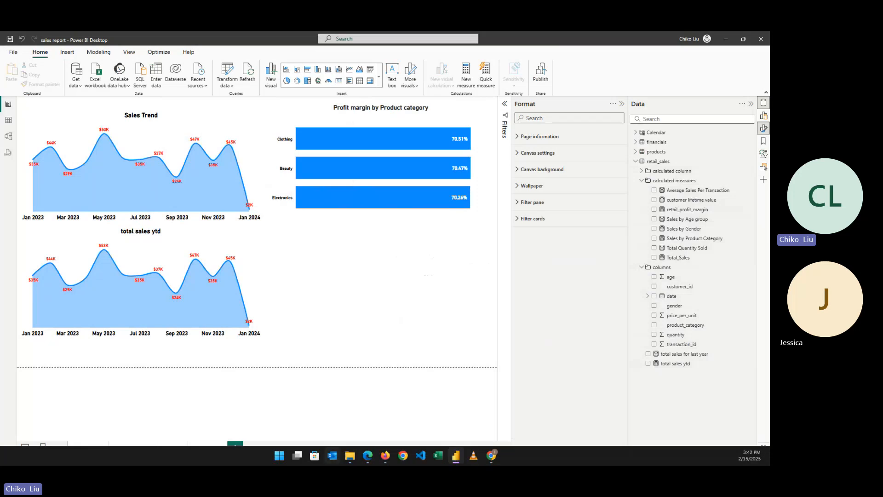
pyautogui.click(367, 455)
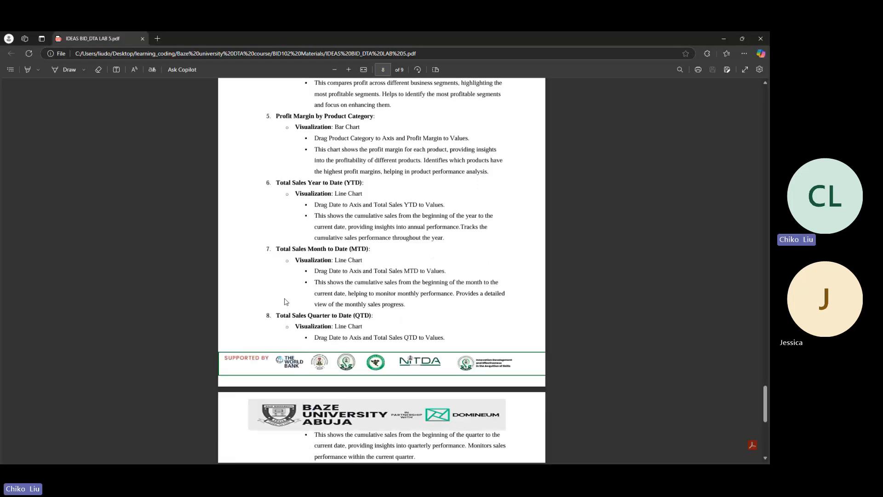
pyautogui.scroll(-4, 281, 298)
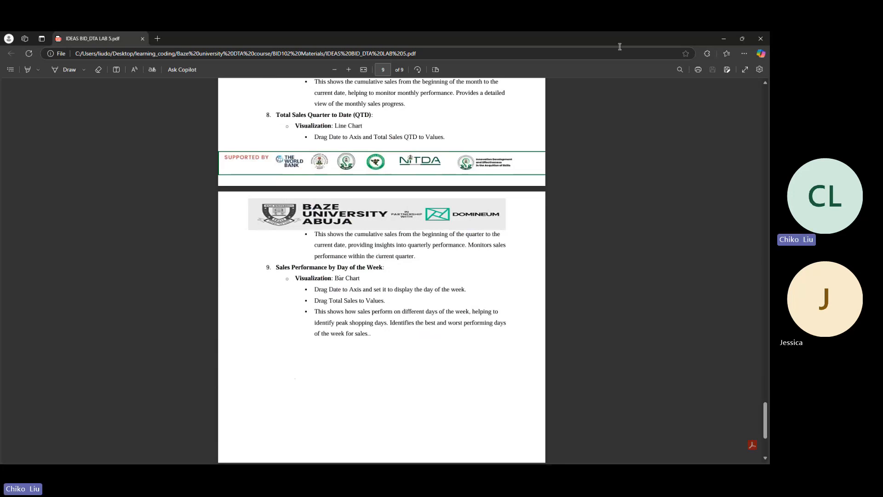
pyautogui.click(723, 38)
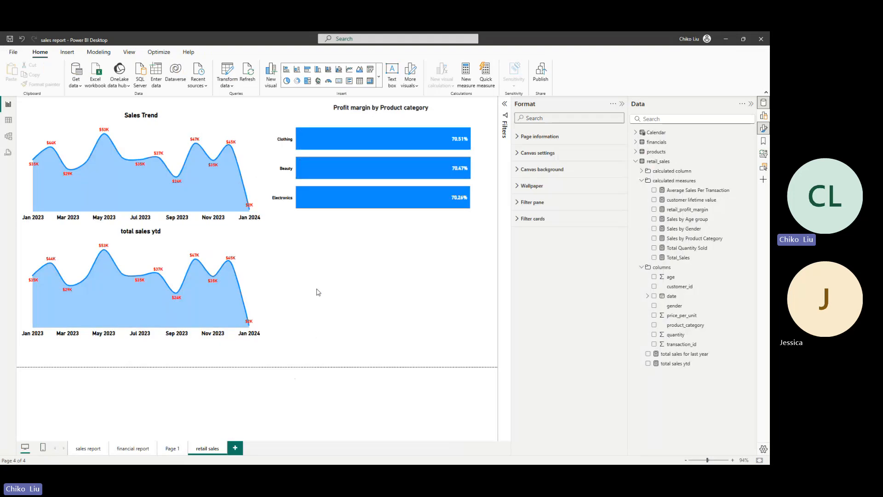
# Step: Create a line chart of Total_Sales by date below the profit margin chart, keeping only the Day level of the hierarchy
pyautogui.click(655, 300)
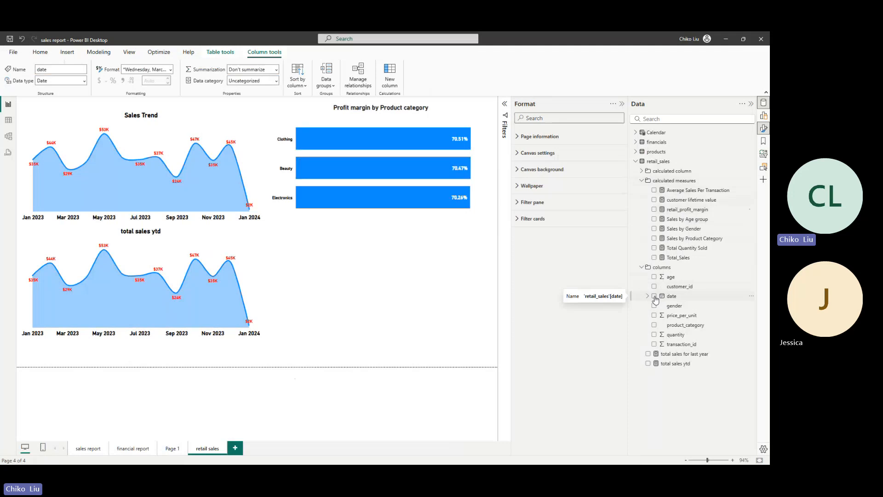
pyautogui.click(655, 297)
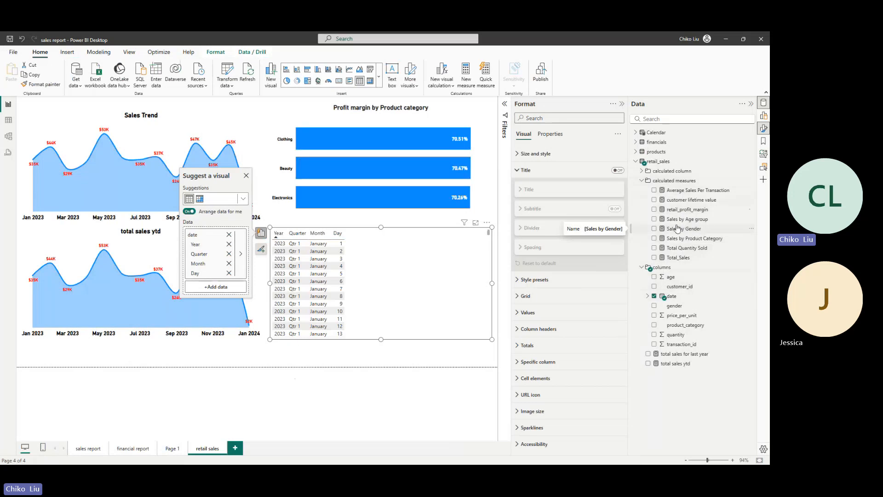
pyautogui.click(654, 258)
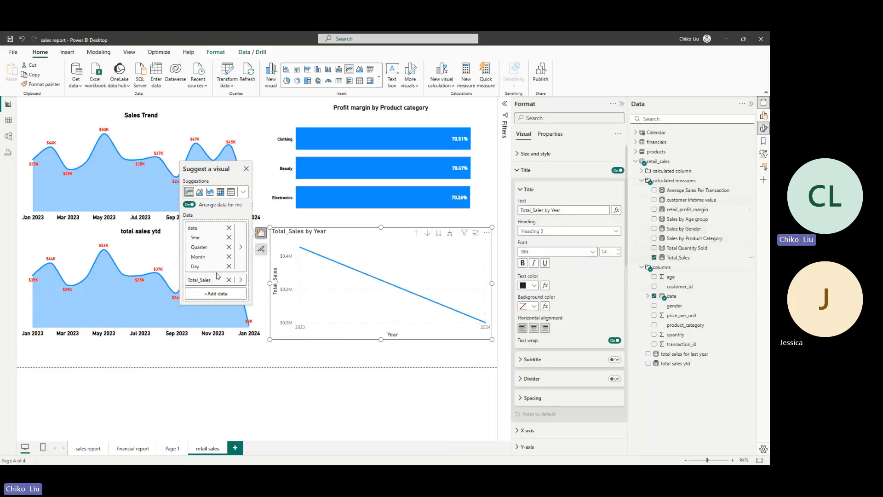
pyautogui.click(229, 258)
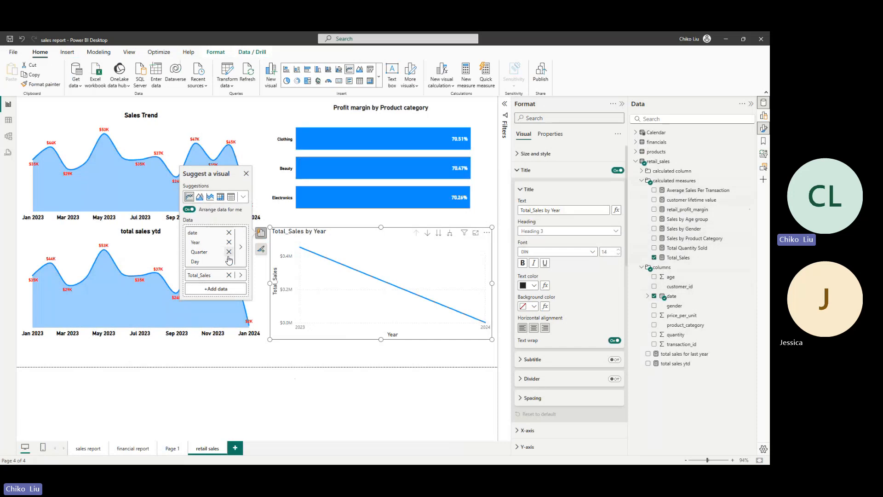
pyautogui.click(230, 251)
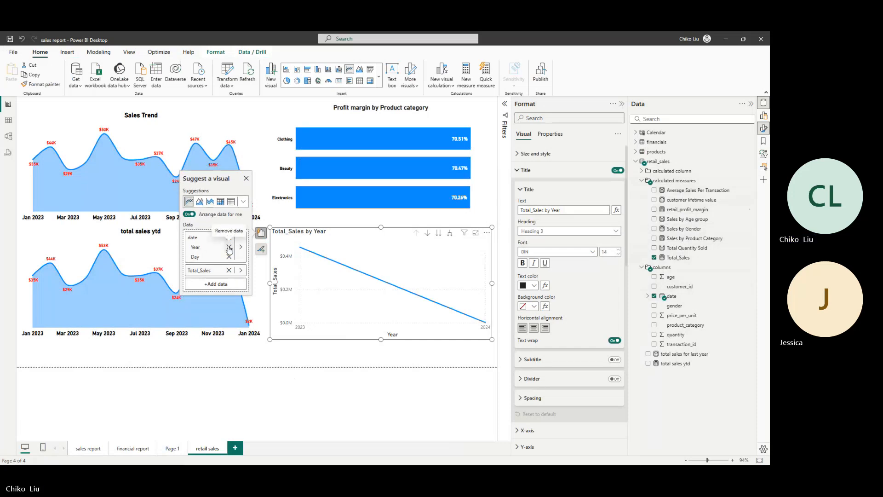
pyautogui.click(229, 248)
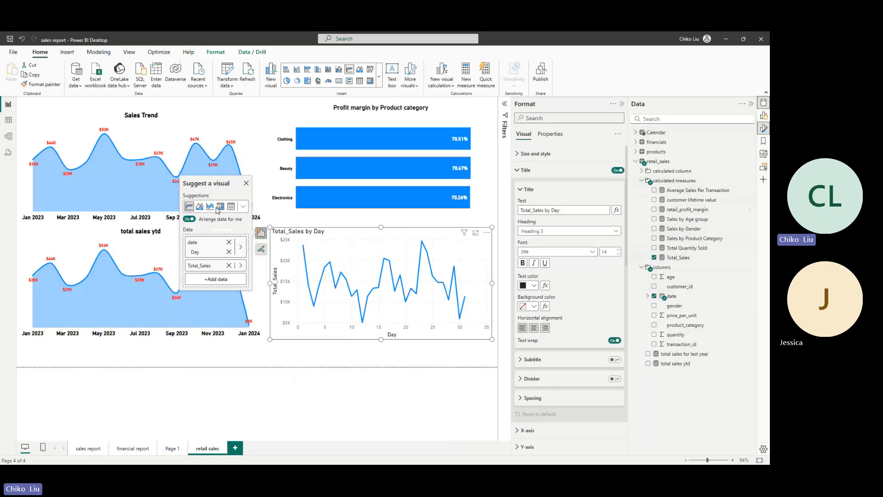
# Step: Change the Total_Sales by Day chart to a clustered bar chart, extend it slightly upward and check its date field options
pyautogui.click(242, 206)
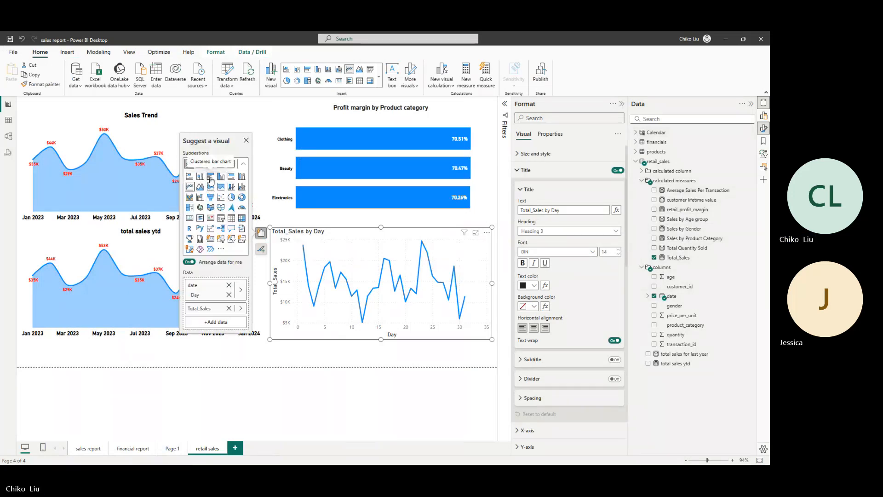
pyautogui.click(210, 178)
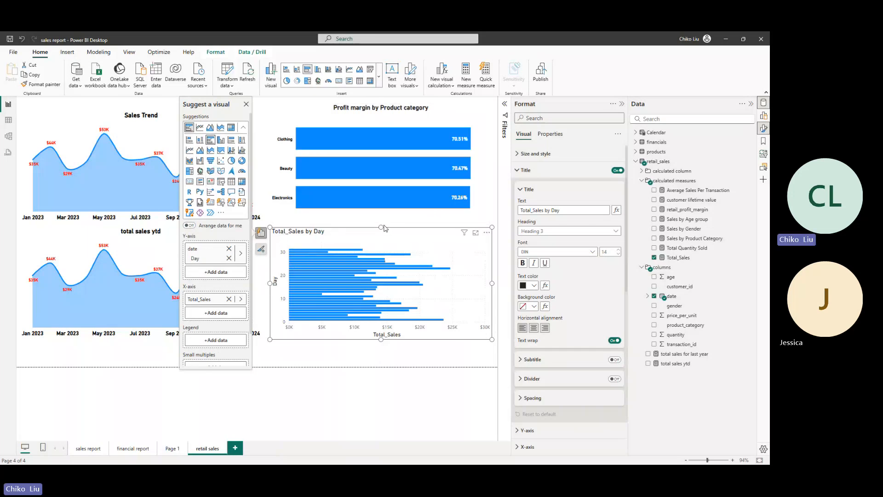
pyautogui.moveTo(383, 223); pyautogui.dragTo(383, 218)
pyautogui.moveTo(272, 280)
pyautogui.mouseDown()
pyautogui.moveTo(282, 283)
pyautogui.moveTo(274, 284)
pyautogui.mouseUp()
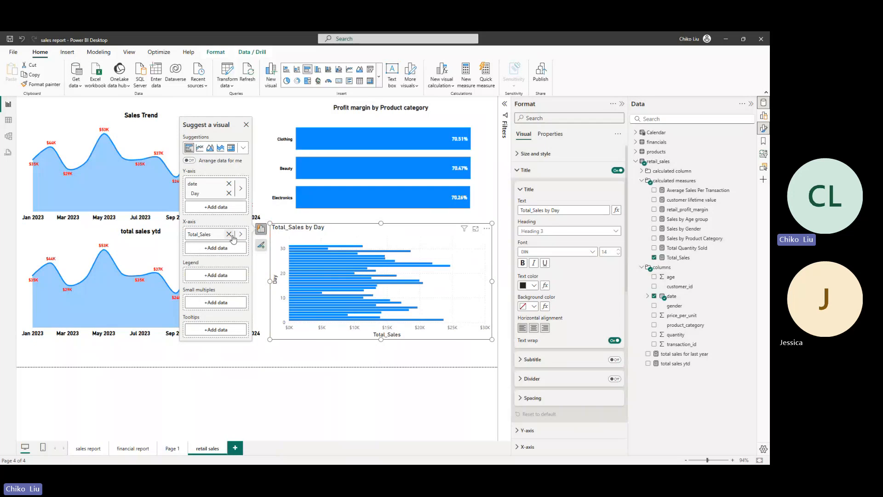
pyautogui.click(240, 192)
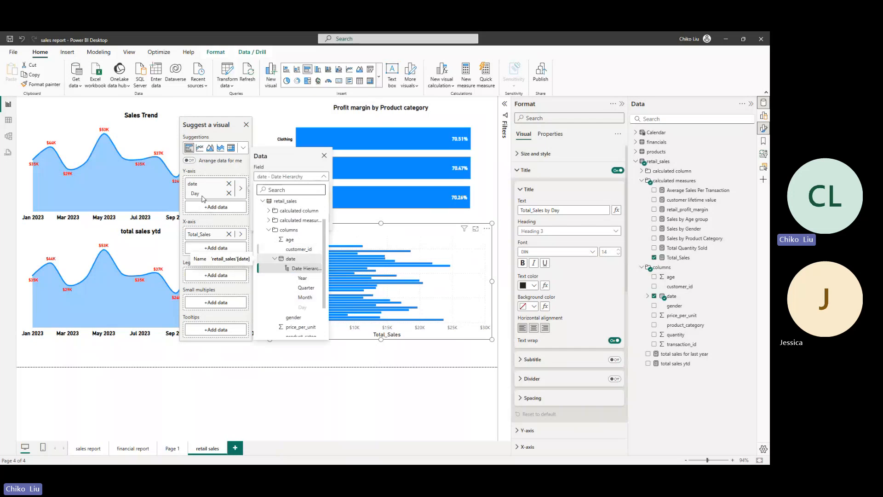
pyautogui.click(265, 125)
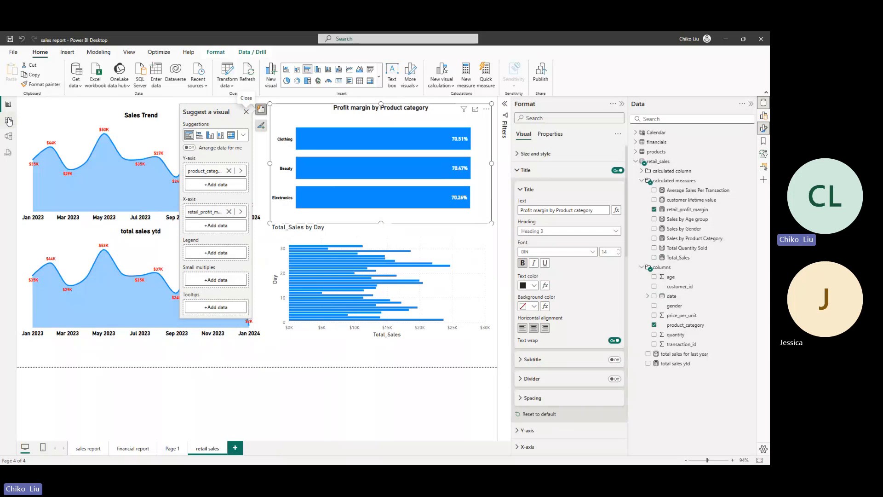
# Step: Add a new calculated column to the retail_sales table and start its formula with the name day of week
pyautogui.click(9, 121)
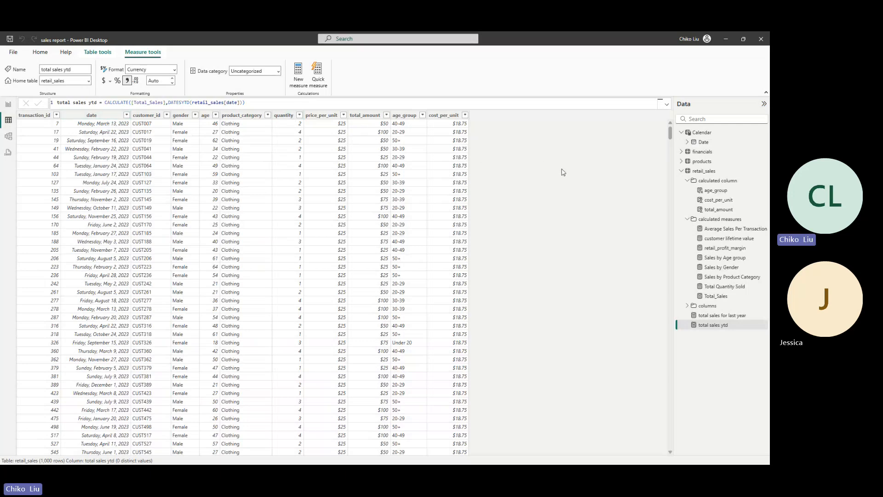
pyautogui.click(40, 53)
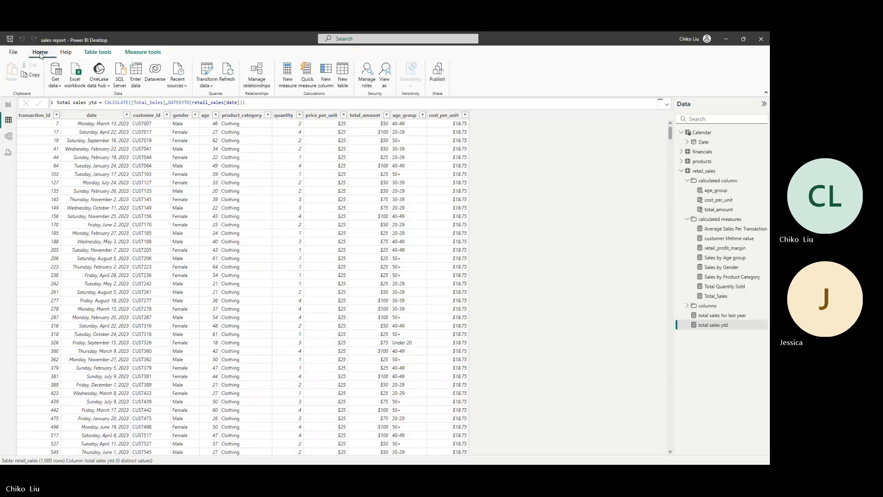
pyautogui.click(326, 76)
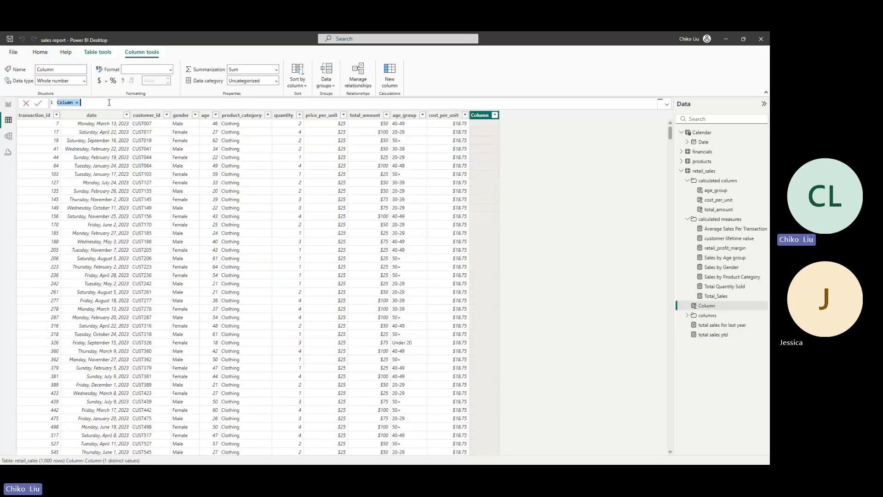
pyautogui.write('day of wee')
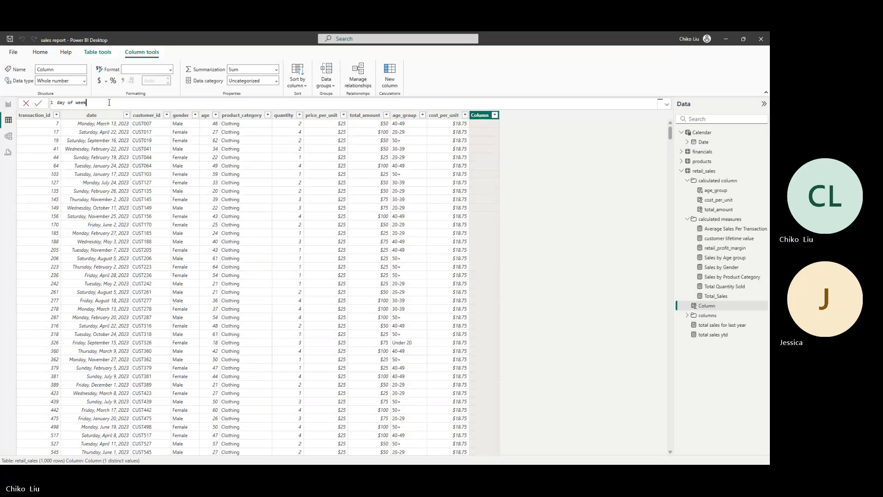
pyautogui.write('k ')
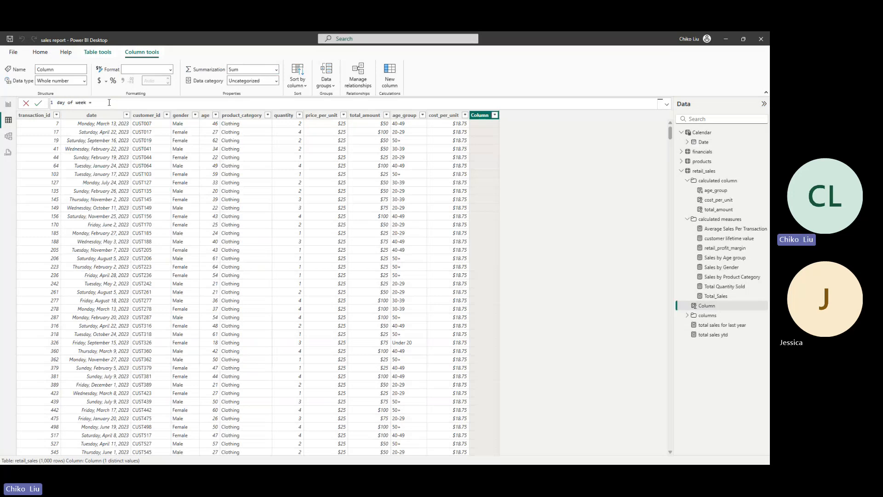
pyautogui.write('= ')
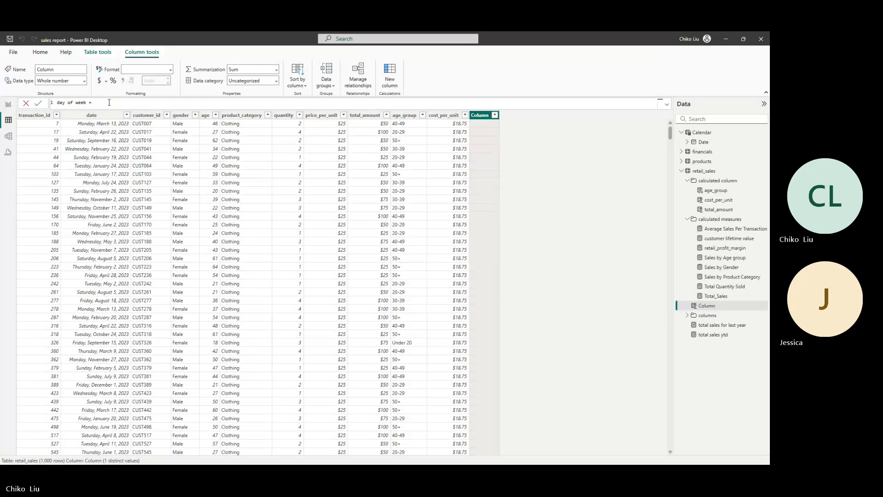
pyautogui.write('d')
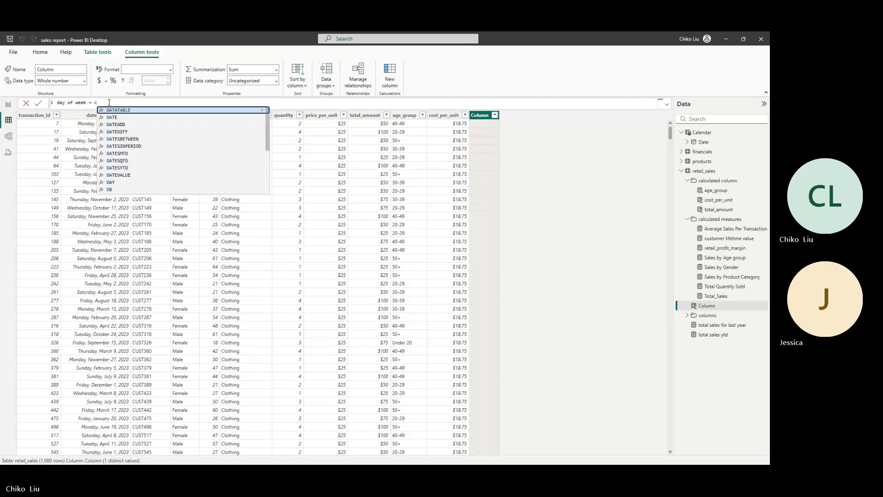
pyautogui.press('BackSpace')
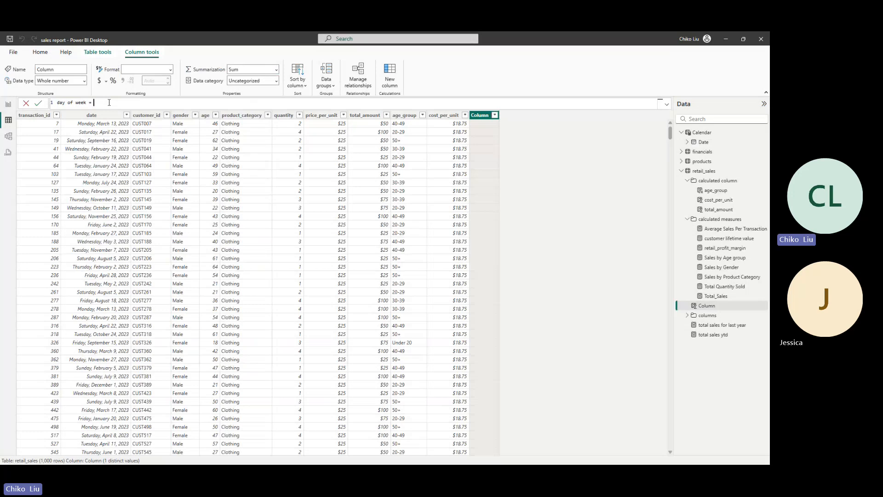
pyautogui.write('cal')
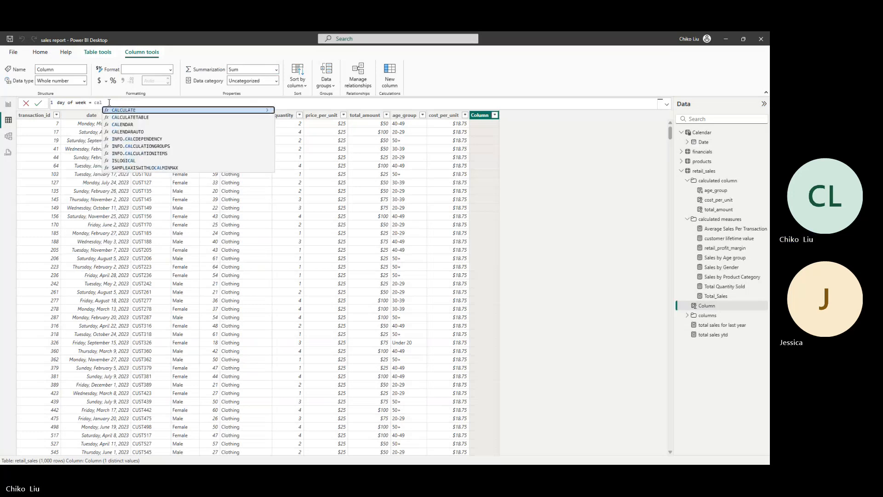
pyautogui.write('endar')
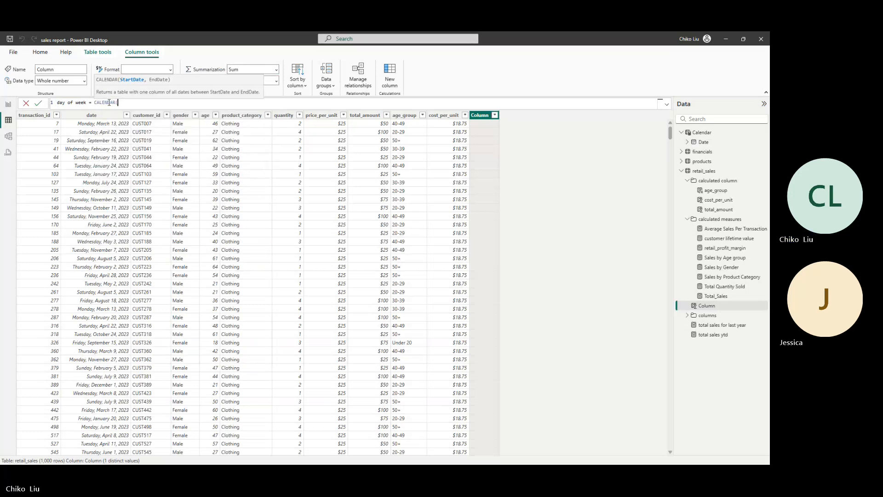
pyautogui.press('BackSpace')
pyautogui.press('BackSpace')
pyautogui.press('BackSpace')
pyautogui.press('BackSpace')
pyautogui.press('BackSpace')
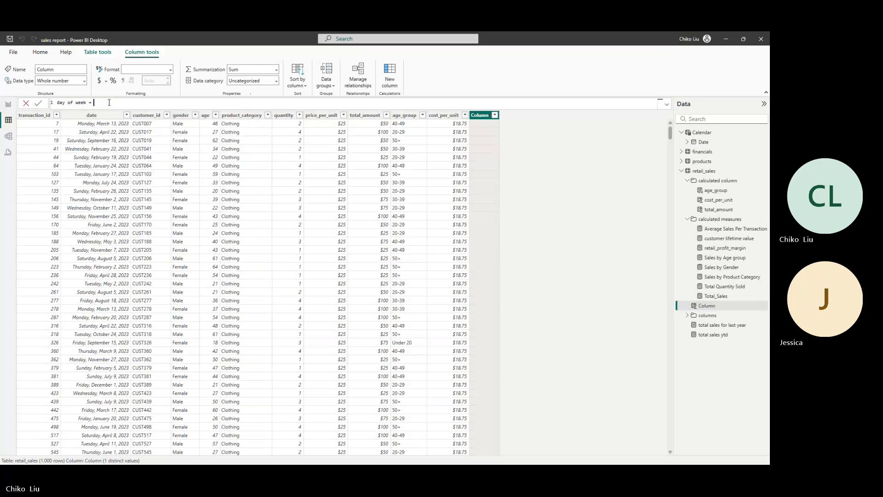
pyautogui.write('Date')
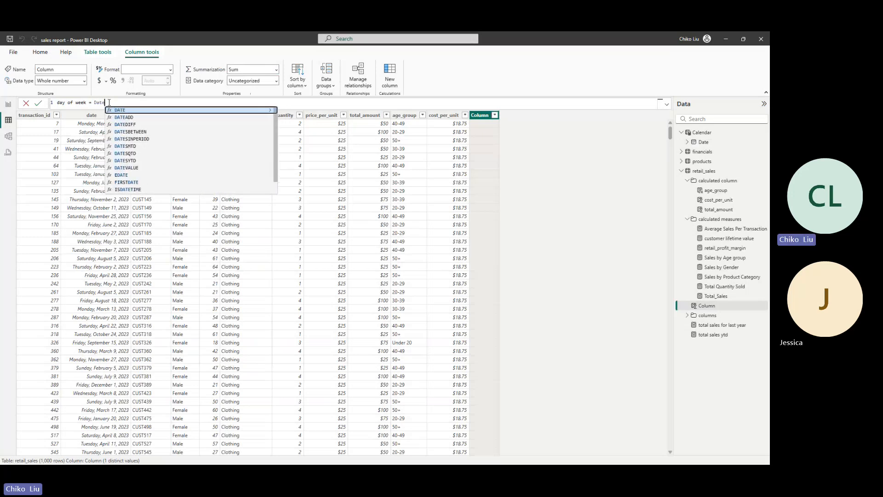
pyautogui.press('Up')
pyautogui.press('Up')
pyautogui.press('Up')
pyautogui.press('Up')
pyautogui.press('Up')
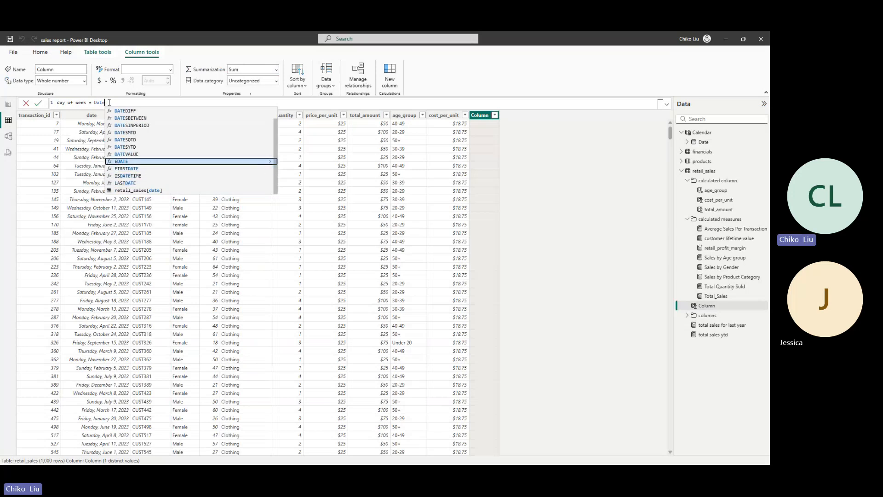
pyautogui.press('Up')
pyautogui.press('Up')
pyautogui.press('Up')
pyautogui.press('Up')
pyautogui.press('Up')
pyautogui.press('Up')
pyautogui.press('Up')
pyautogui.press('Up')
pyautogui.press('Up')
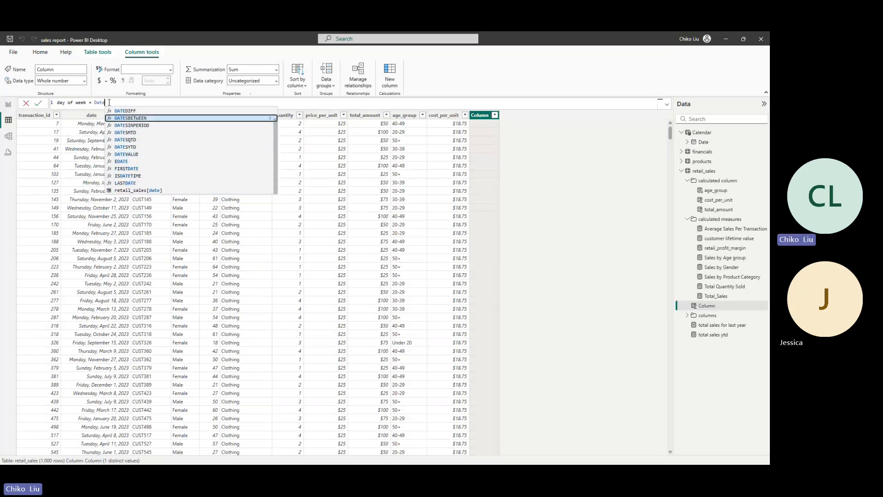
pyautogui.press('Up')
pyautogui.press('BackSpace')
pyautogui.press('BackSpace')
pyautogui.press('BackSpace')
pyautogui.press('BackSpace')
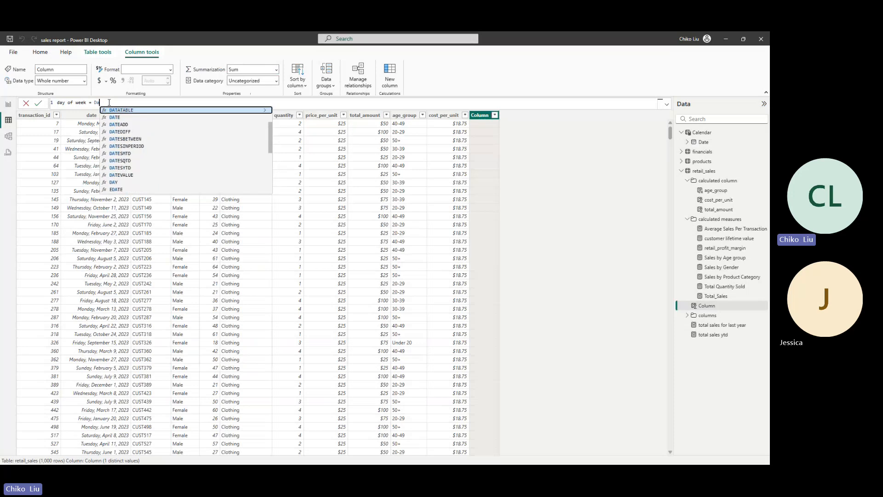
# Step: Define the day of week column as WEEKDAY(retail_sales[date]), omitting the return type
pyautogui.write('week')
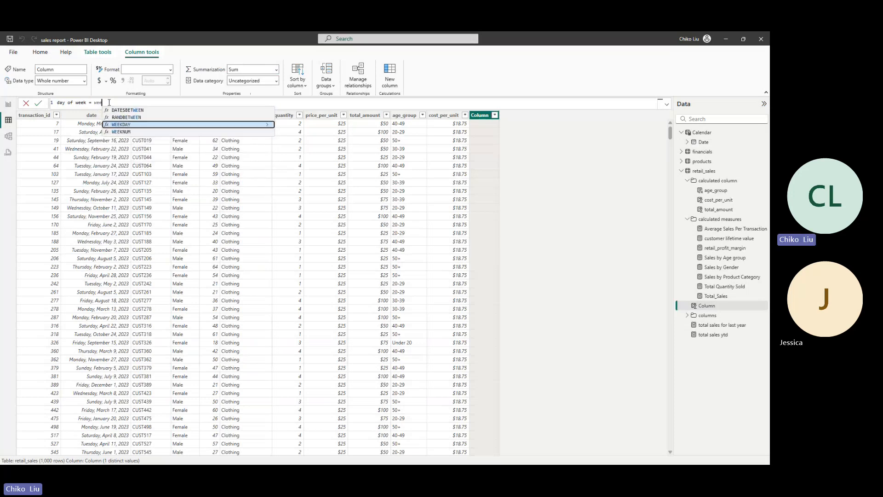
pyautogui.press('Tab')
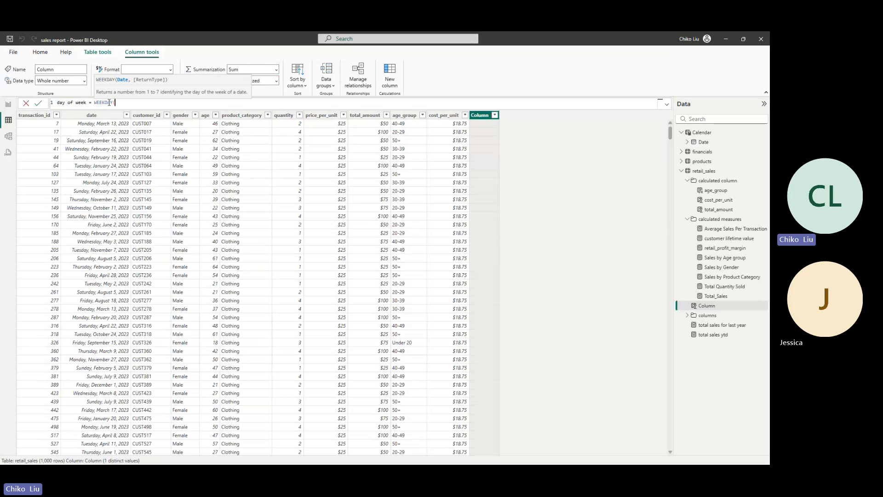
pyautogui.write('ret')
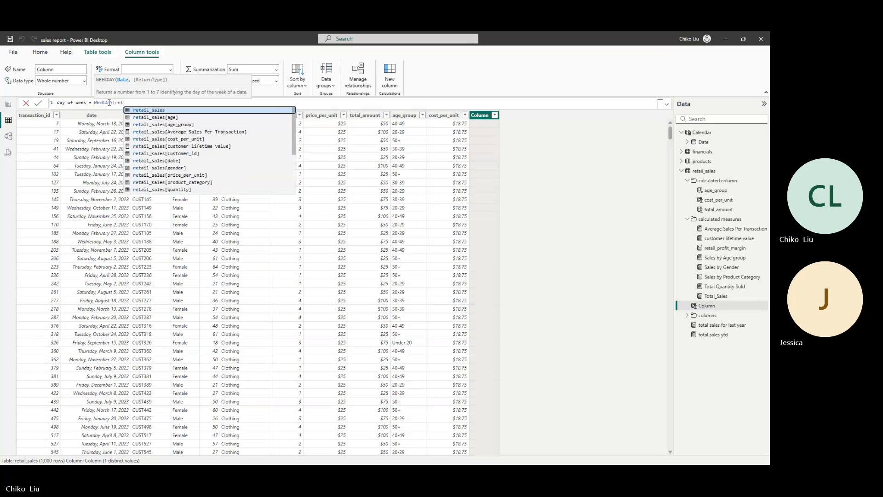
pyautogui.press('Down')
pyautogui.press('Down')
pyautogui.press('Down')
pyautogui.press('Down')
pyautogui.press('Down')
pyautogui.press('Down')
pyautogui.press('Down')
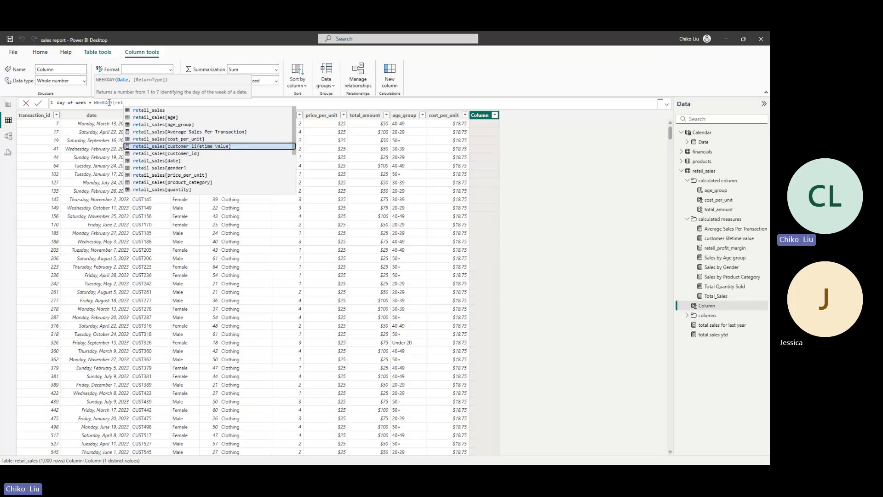
pyautogui.press('Tab')
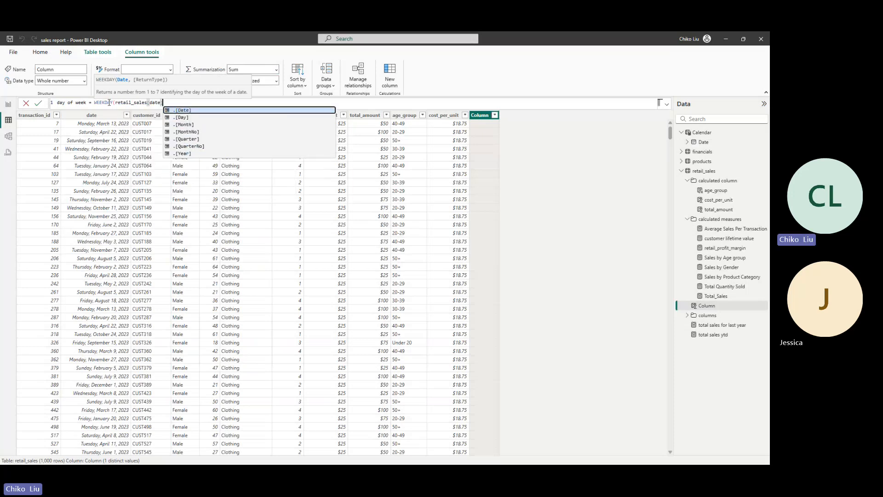
pyautogui.write(',')
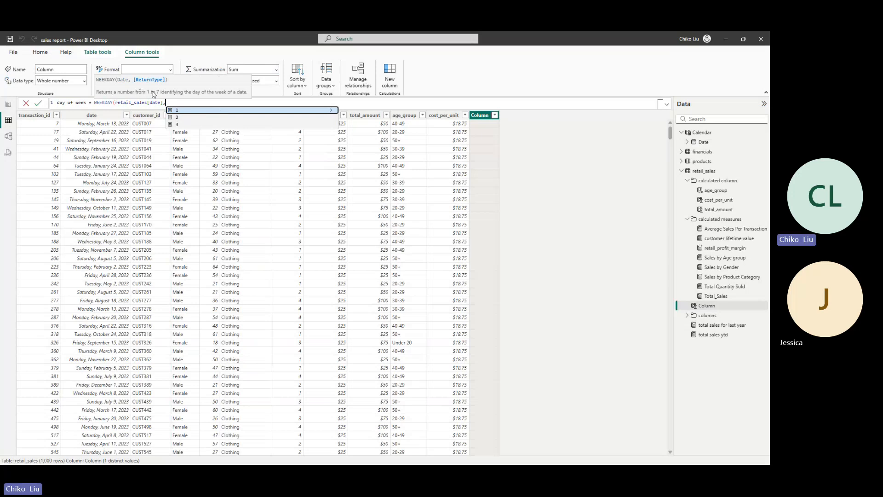
pyautogui.press('BackSpace')
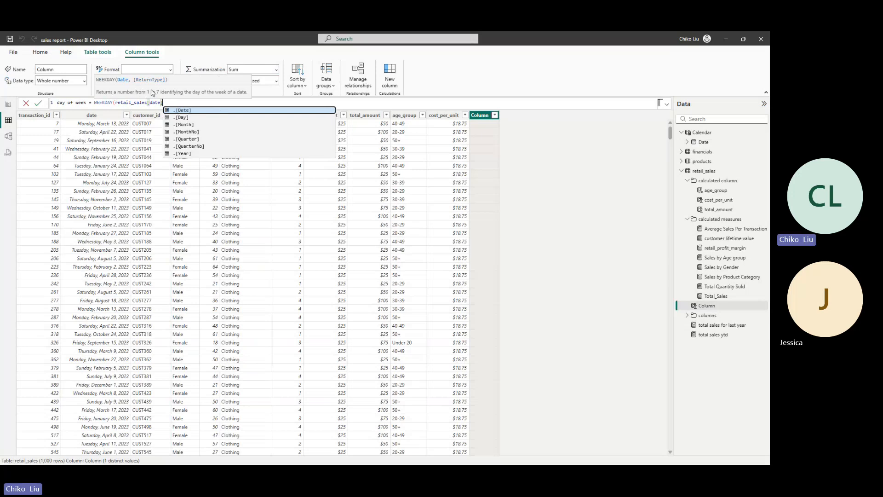
pyautogui.write(')')
pyautogui.press('Return')
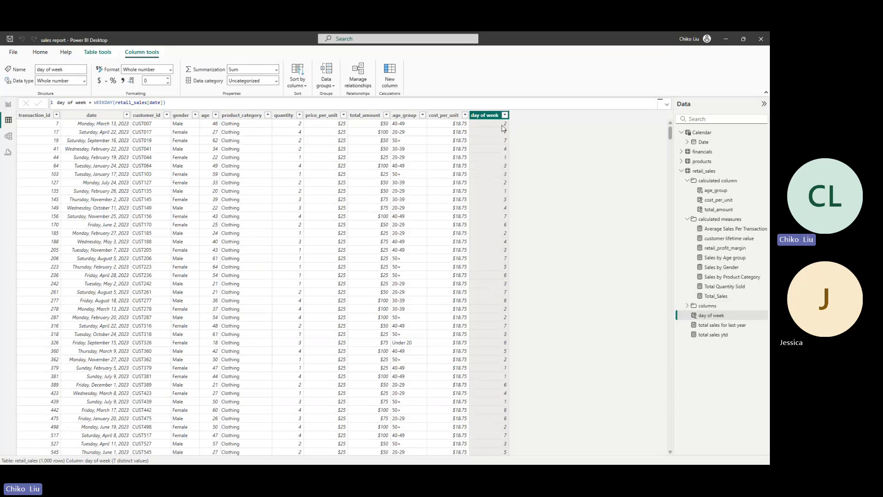
# Step: Try replacing the WEEKDAY expression in the day of week formula with the WEEKNUM function
pyautogui.doubleClick(113, 102)
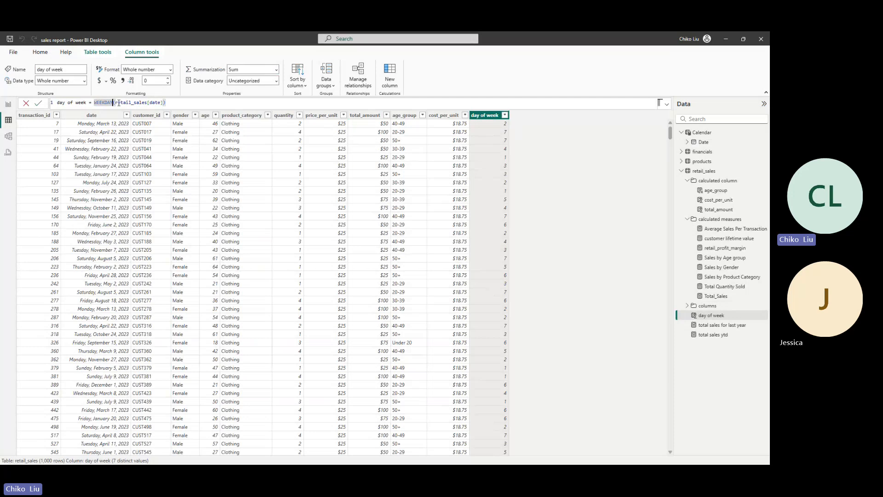
pyautogui.click(169, 101)
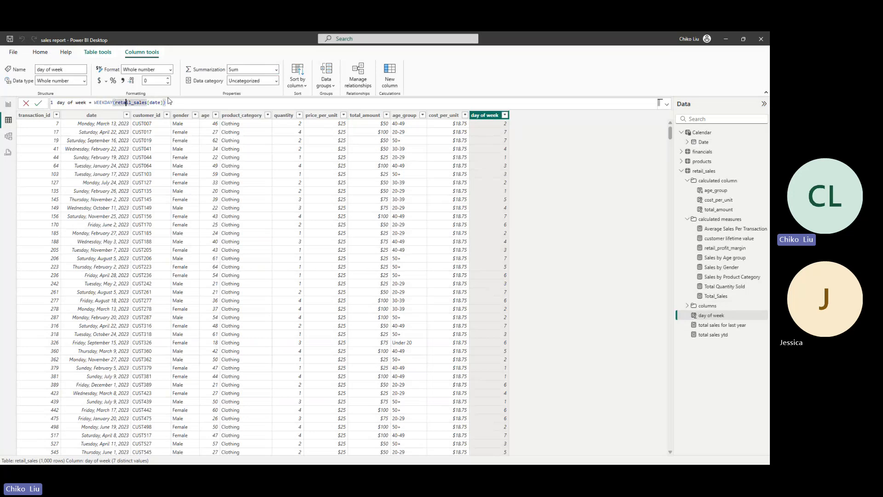
pyautogui.hotkey('ctrl', 'shift', 'Left')
pyautogui.hotkey('ctrl', 'shift', 'Left')
pyautogui.hotkey('ctrl', 'shift', 'Left')
pyautogui.hotkey('ctrl', 'shift', 'Left')
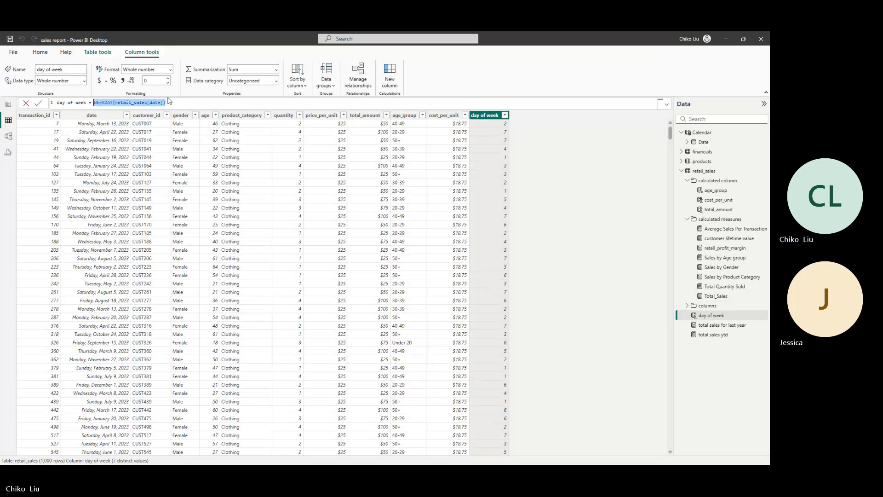
pyautogui.write('week = week')
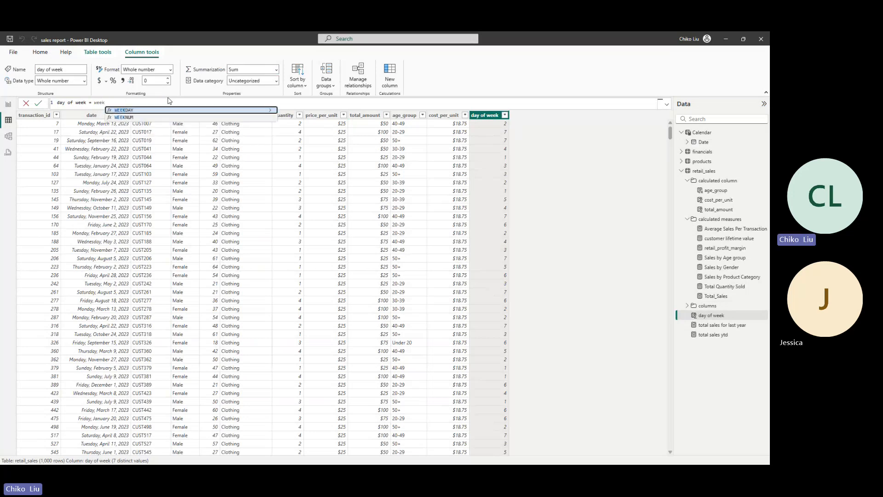
pyautogui.press('Down')
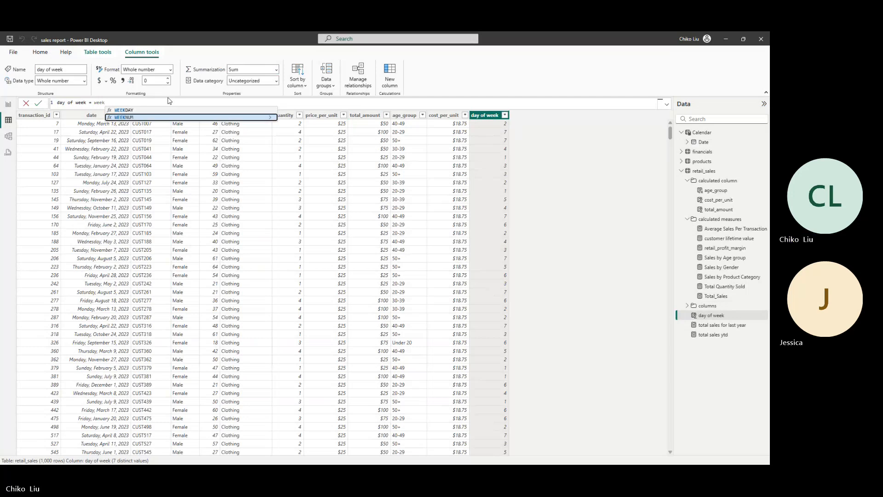
pyautogui.press('Tab')
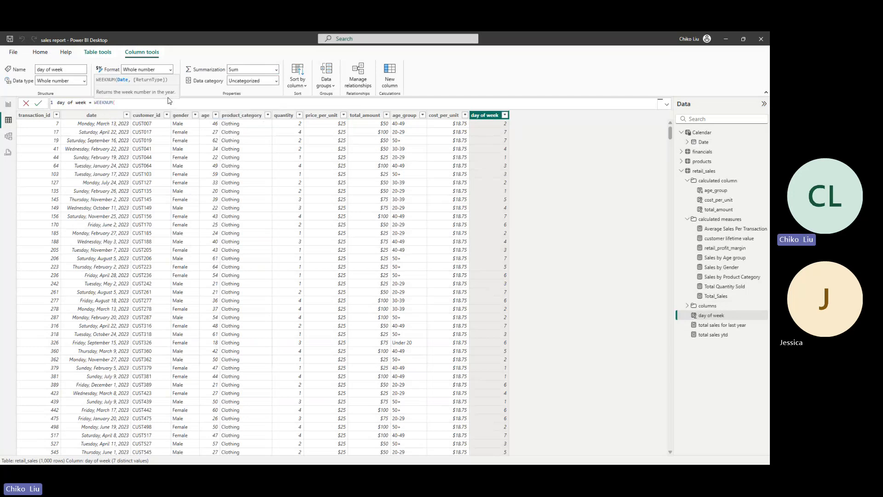
pyautogui.press('BackSpace')
pyautogui.press('BackSpace')
pyautogui.press('BackSpace')
pyautogui.press('BackSpace')
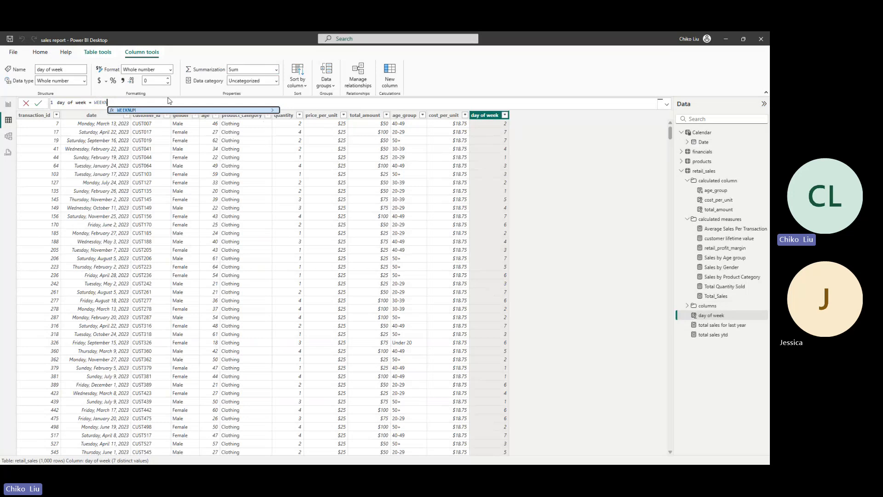
pyautogui.press('Down')
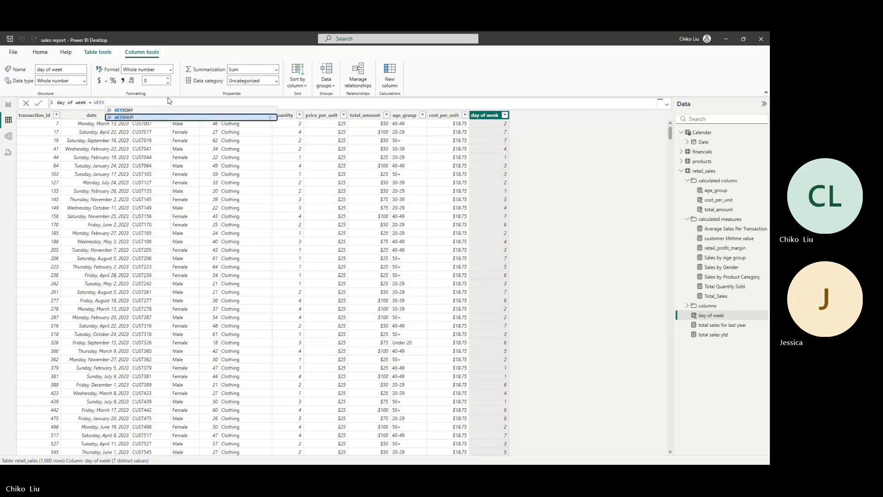
pyautogui.press('Up')
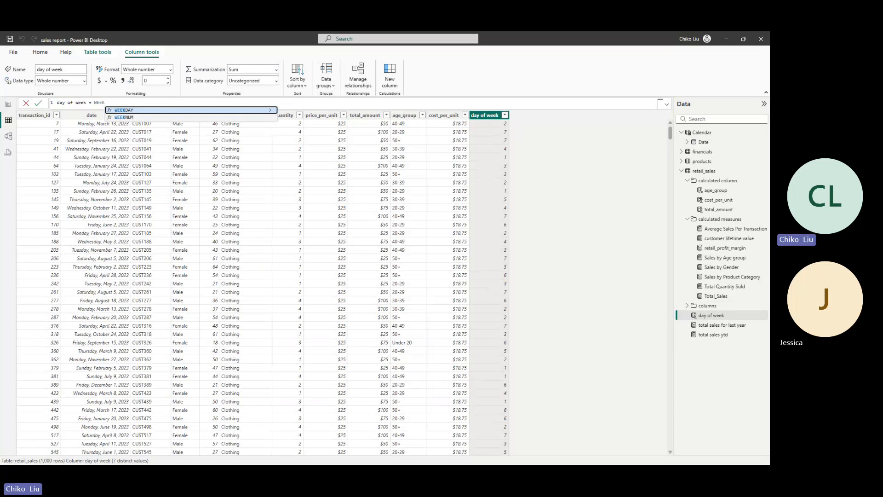
pyautogui.press('Escape')
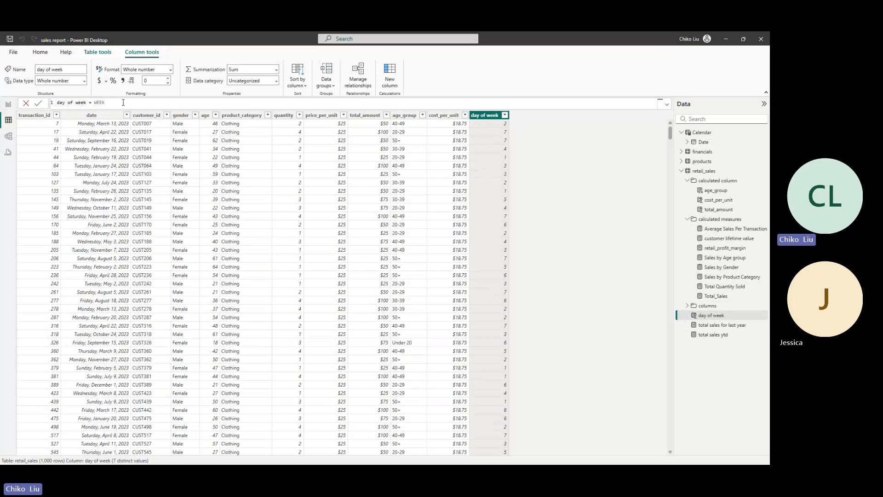
# Step: Define the day of week column as WEEKDAY(retail_sales[date],1)
pyautogui.write('D')
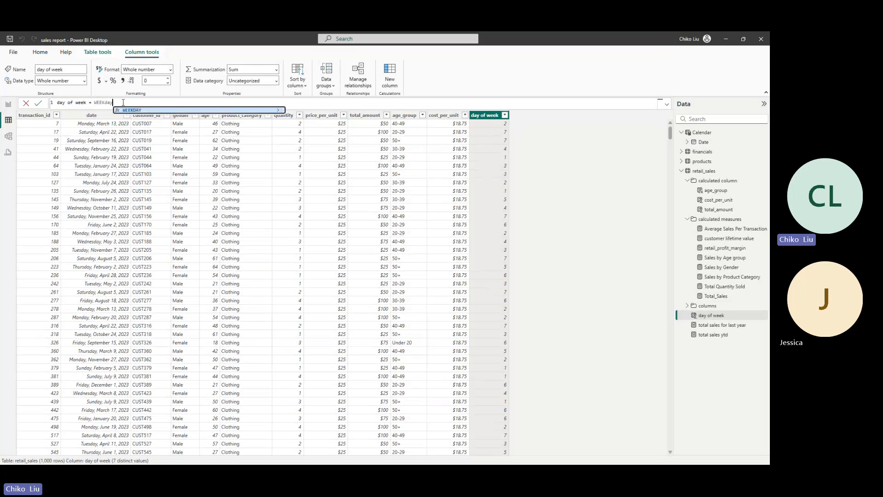
pyautogui.press('Tab')
pyautogui.write('ret')
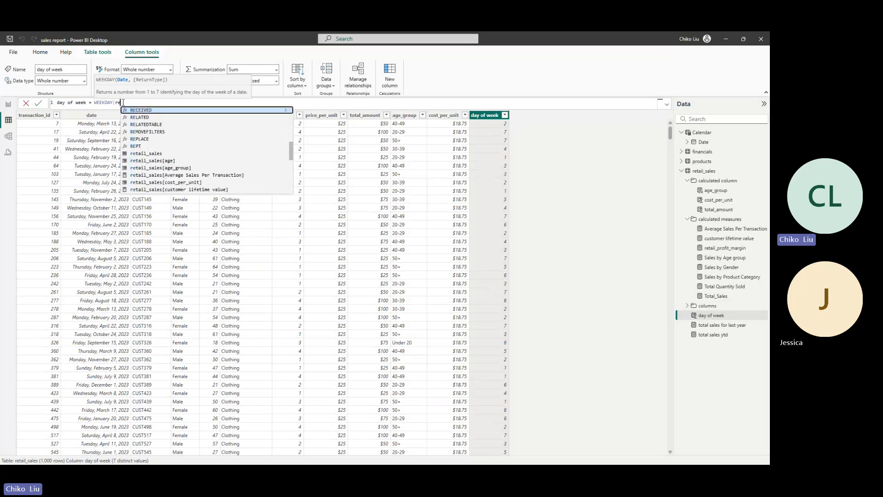
pyautogui.press('Down')
pyautogui.press('Down')
pyautogui.press('Down')
pyautogui.press('Down')
pyautogui.press('Down')
pyautogui.press('Down')
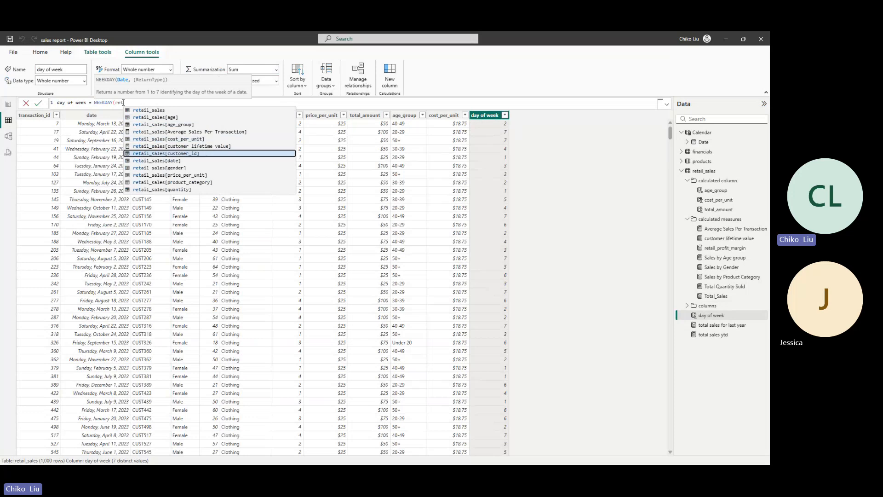
pyautogui.press('Tab')
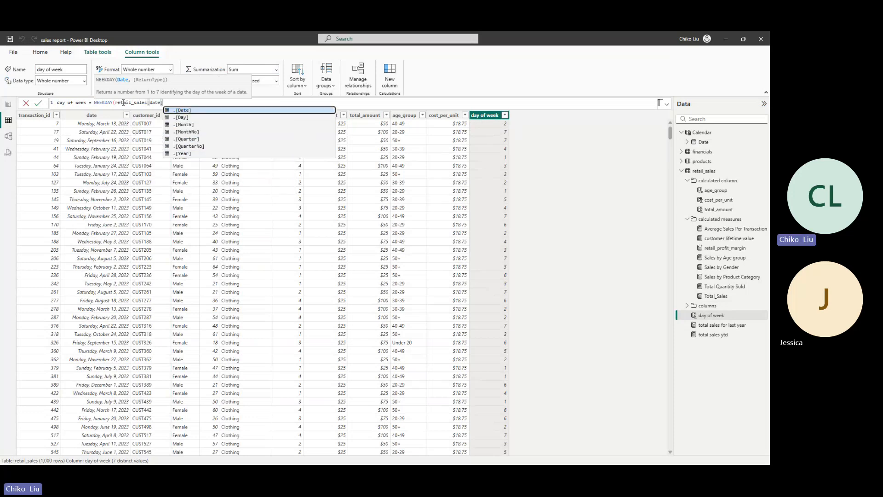
pyautogui.write(',1')
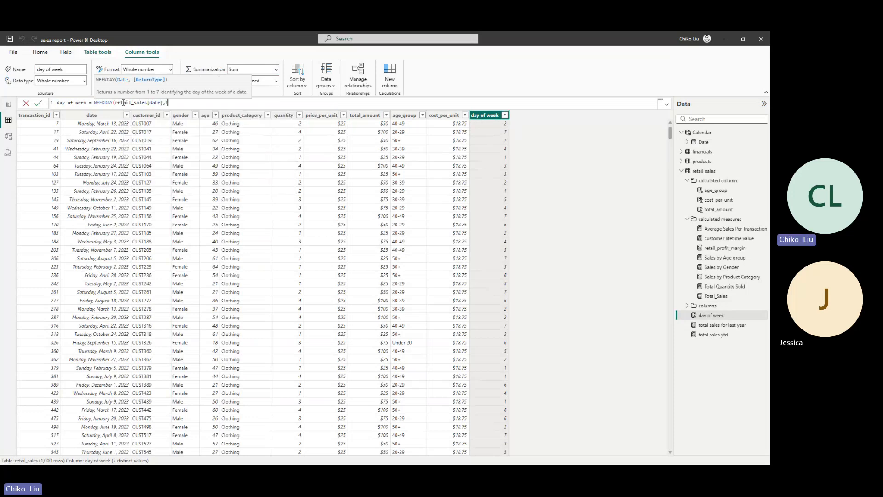
pyautogui.write(')')
pyautogui.press('Return')
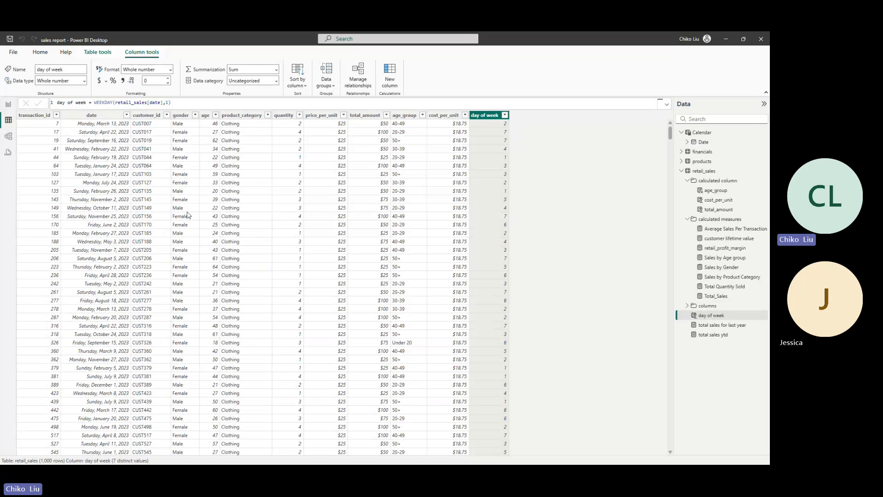
# Step: Change the WEEKDAY return type in the day of week formula to 2
pyautogui.click(169, 102)
pyautogui.press('BackSpace')
pyautogui.write('2')
pyautogui.press('Return')
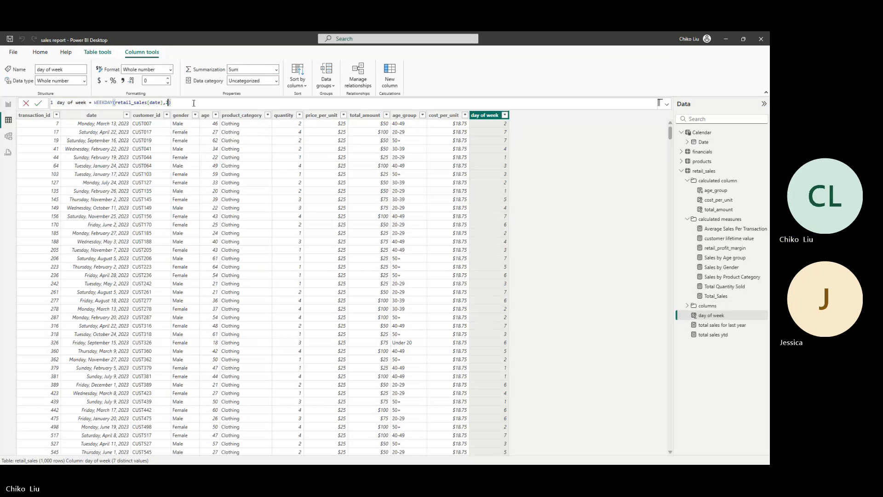
pyautogui.press('Return')
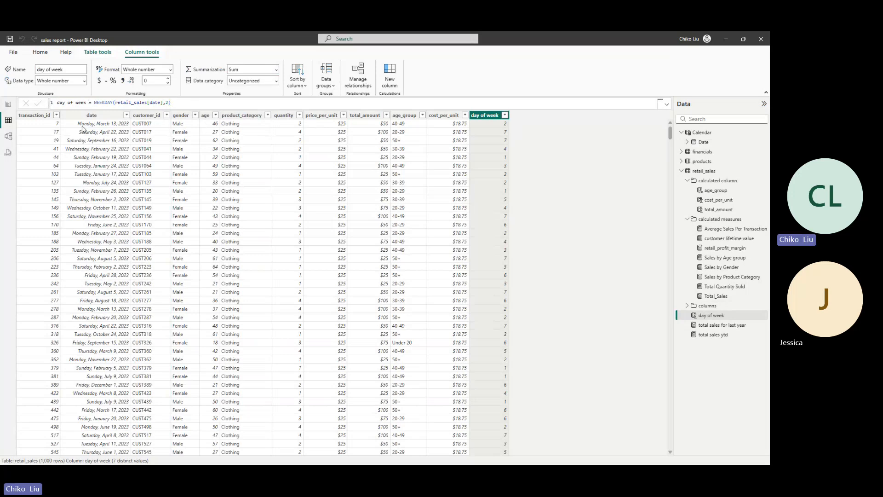
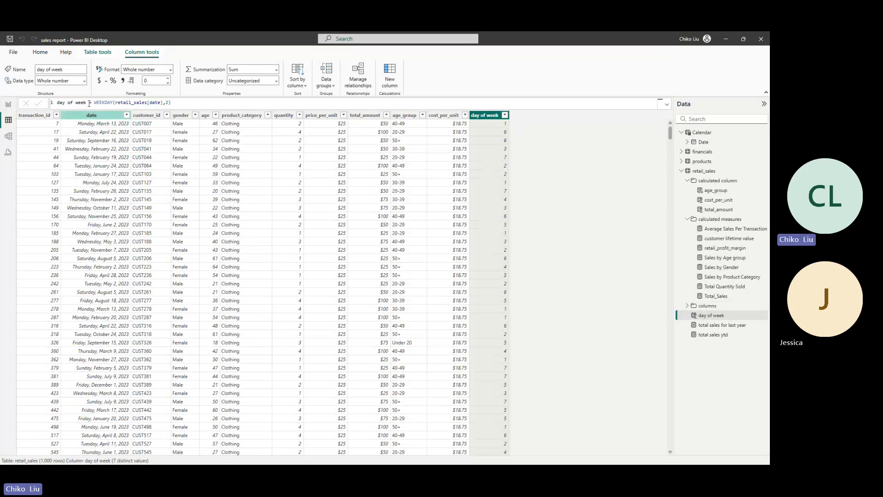
# Step: Replace the WEEKDAY expression in the day of week formula with FORMAT(retail_sales[date],"ddd")
pyautogui.moveTo(94, 102); pyautogui.dragTo(180, 101)
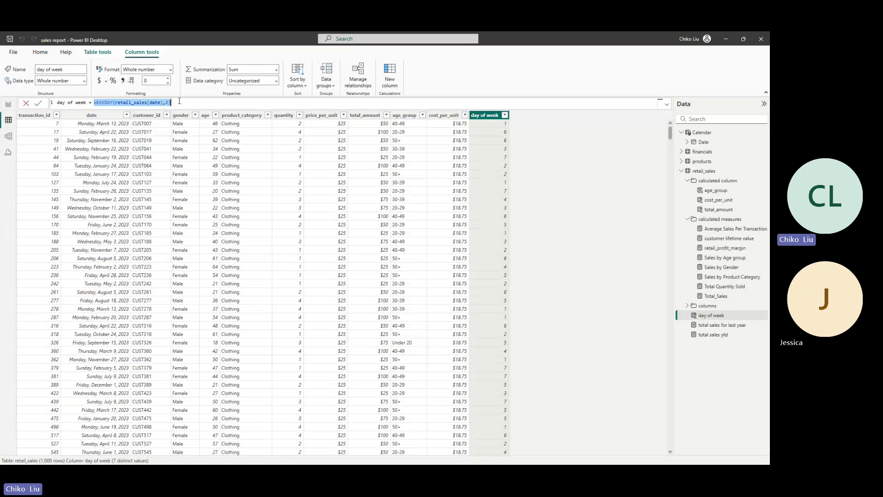
pyautogui.write('FORMAT(')
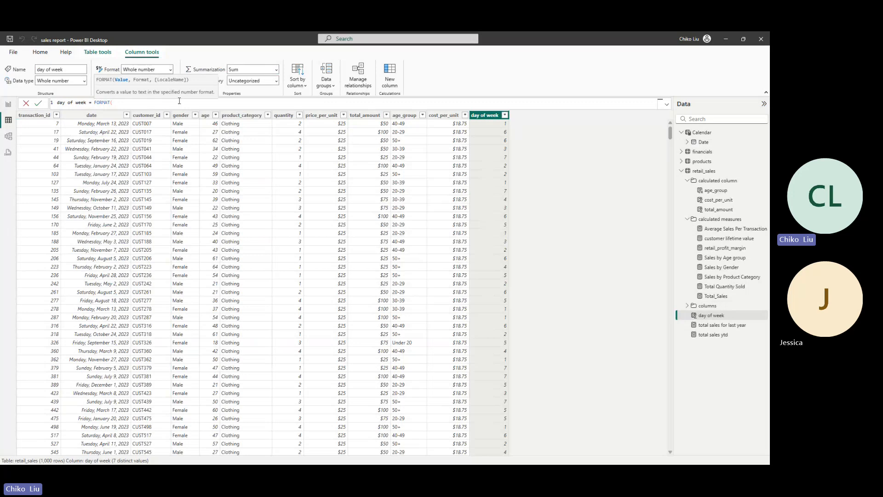
pyautogui.write('RET')
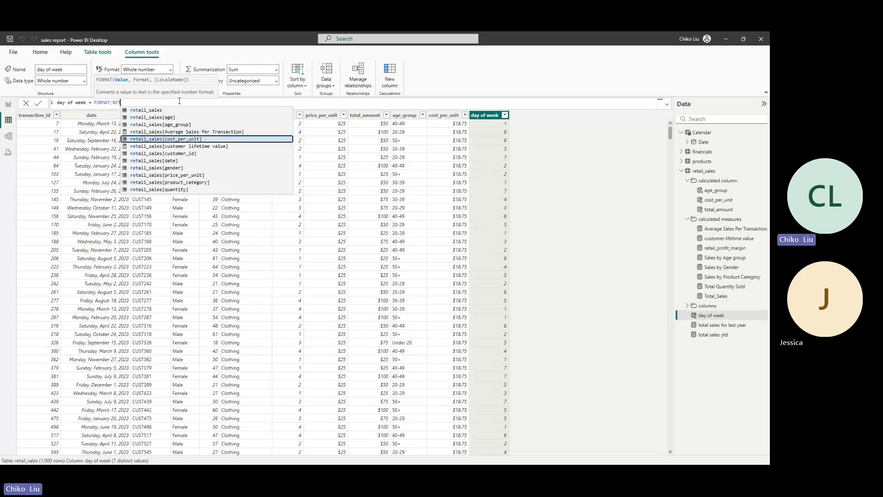
pyautogui.press('Down')
pyautogui.press('Down')
pyautogui.press('Down')
pyautogui.press('Tab')
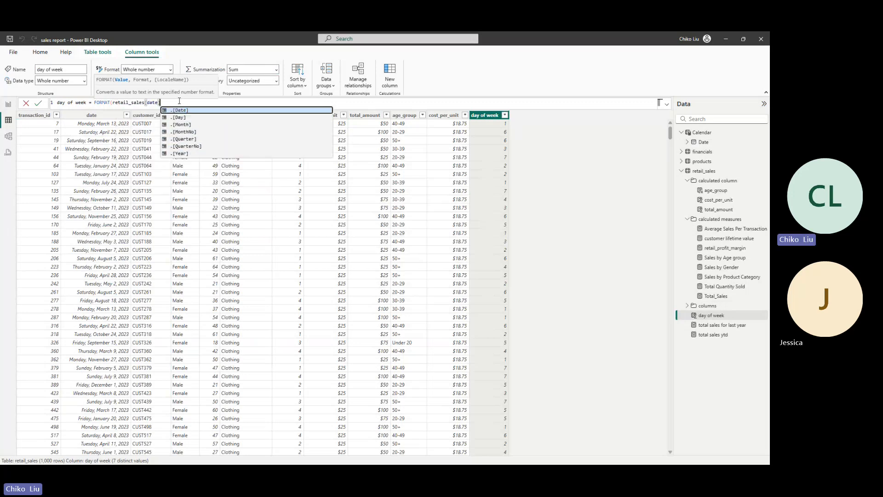
pyautogui.write(',"')
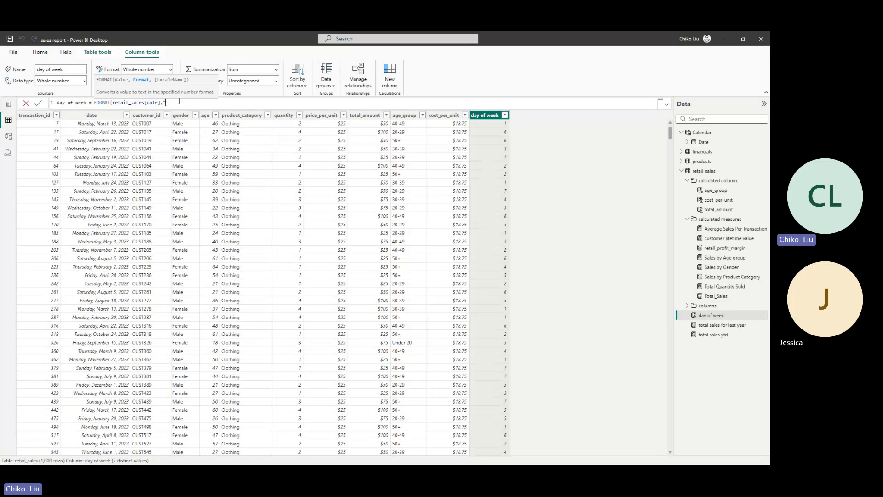
pyautogui.write('ddd")')
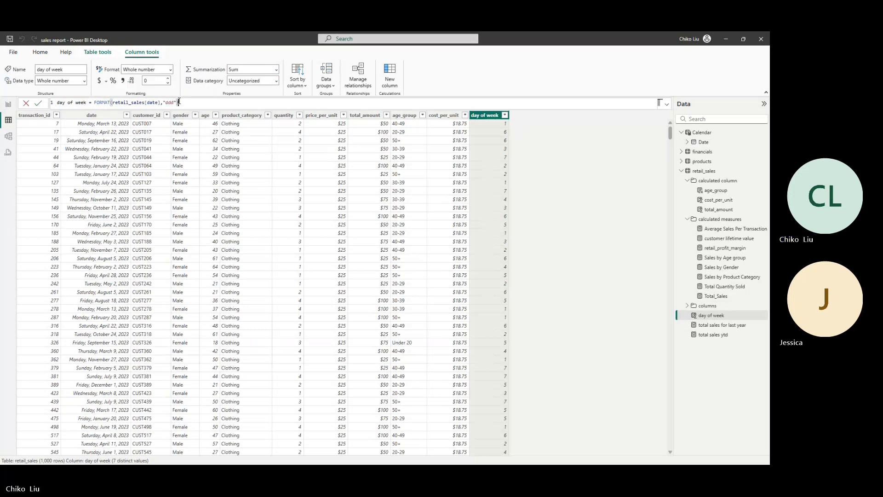
pyautogui.press('Return')
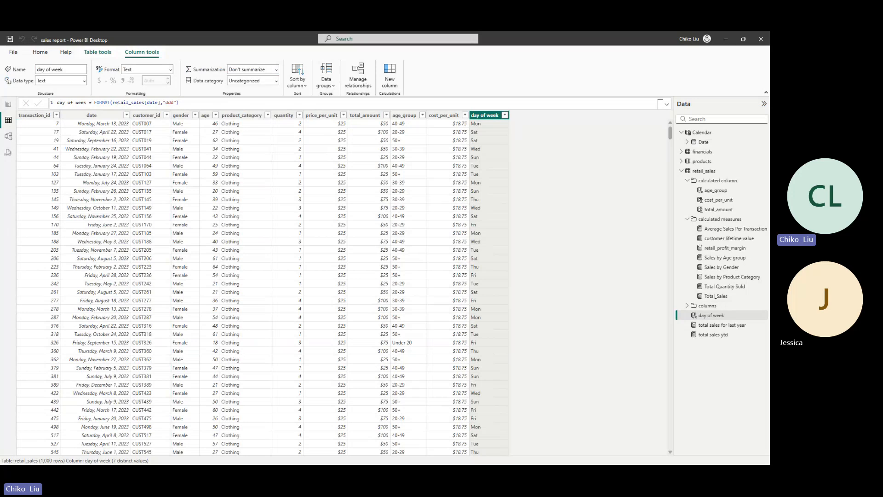
# Step: Change the format string in the day of week formula to "dddd" for full weekday names
pyautogui.click(168, 102)
pyautogui.write('d')
pyautogui.press('Return')
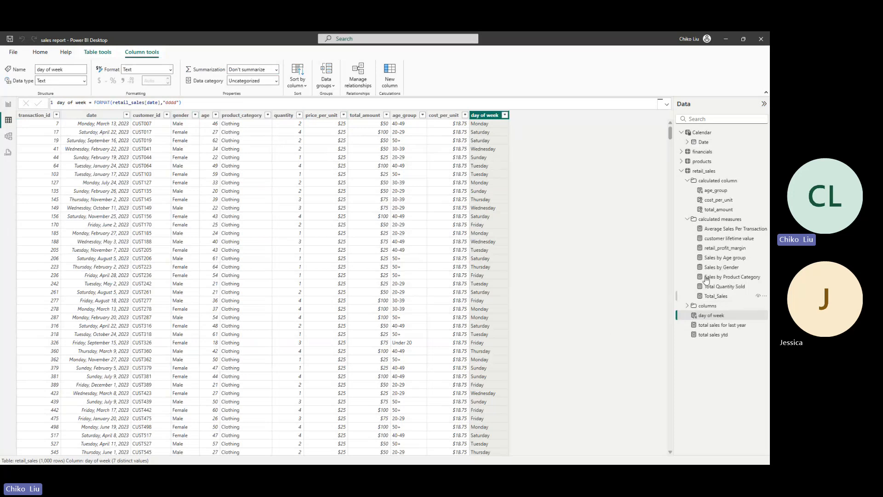
# Step: Return to the report and replace the date field on the Total_Sales by Day chart's Y-axis with day of week
pyautogui.click(8, 104)
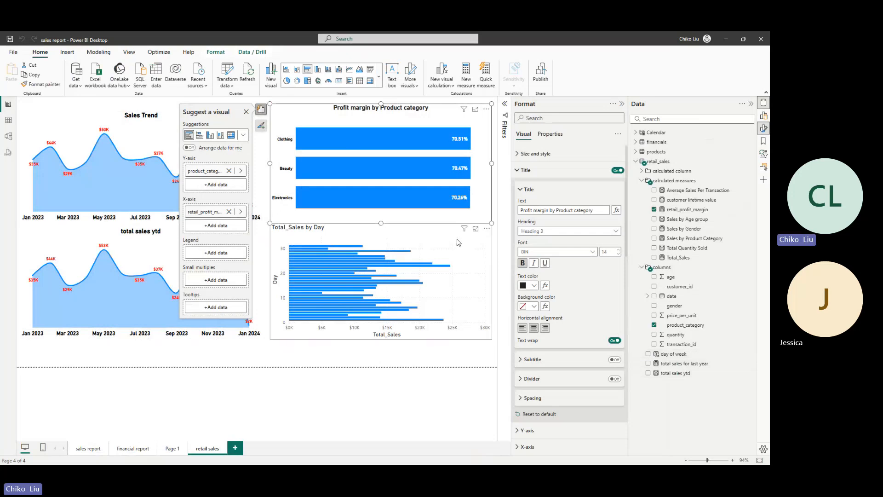
pyautogui.click(490, 262)
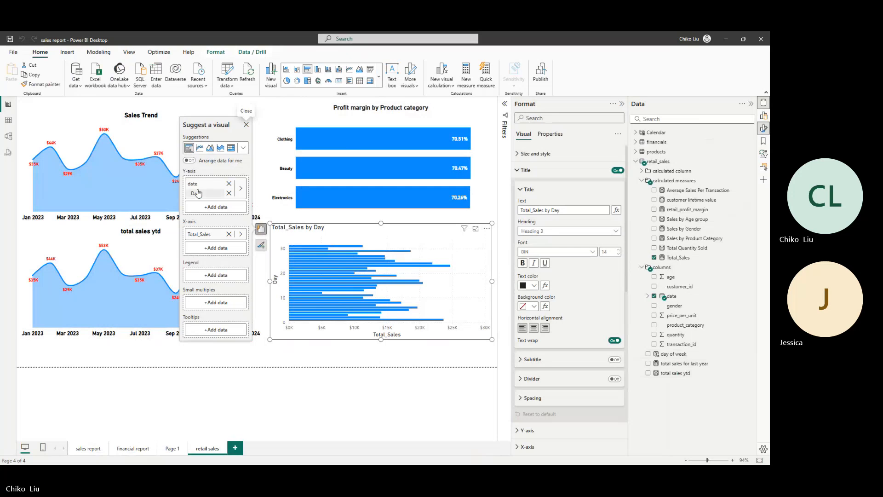
pyautogui.click(239, 188)
pyautogui.scroll(-2, 288, 299)
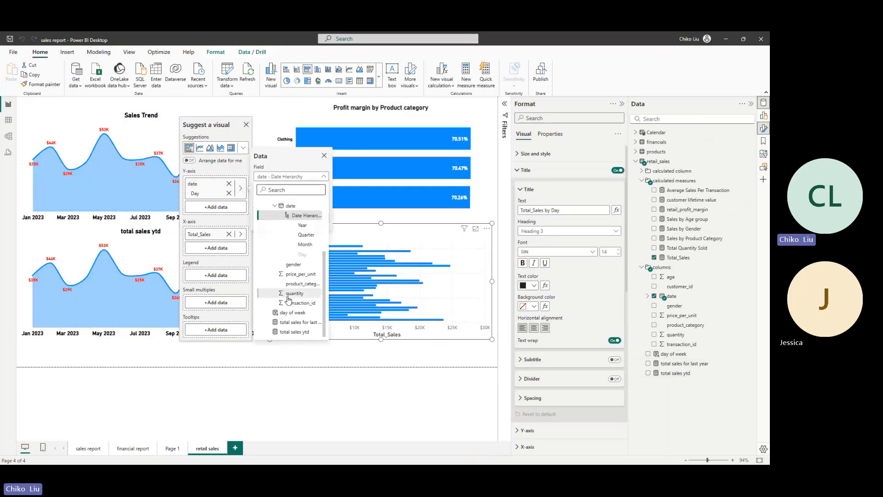
pyautogui.click(292, 313)
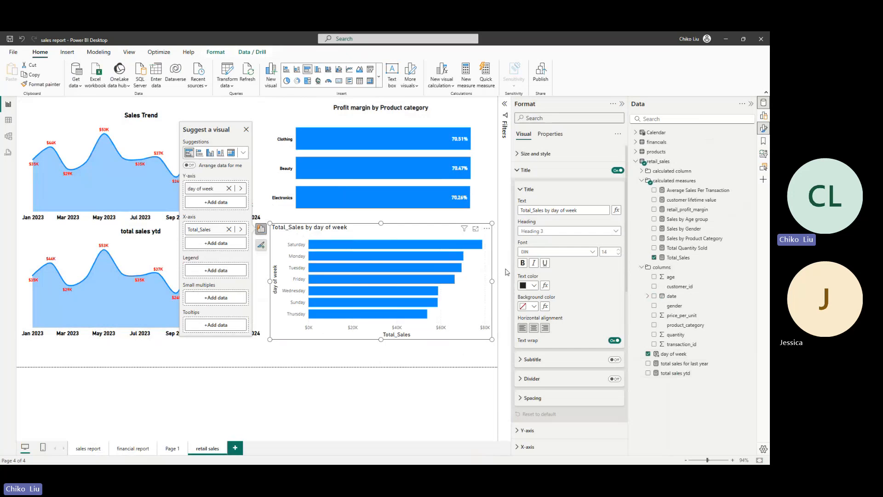
# Step: Retitle the chart "Sales by day of week" and make the title bold and centered
pyautogui.click(533, 209)
pyautogui.press('BackSpace')
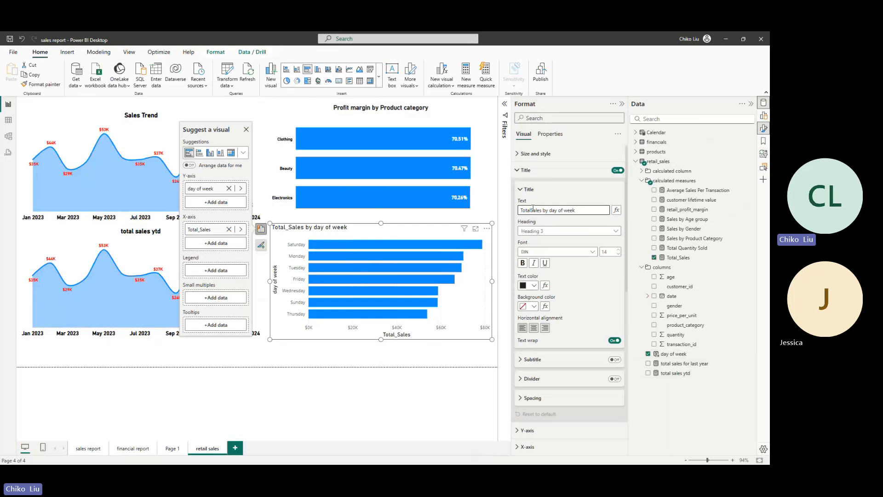
pyautogui.press('BackSpace')
pyautogui.press('BackSpace')
pyautogui.press('BackSpace')
pyautogui.press('BackSpace')
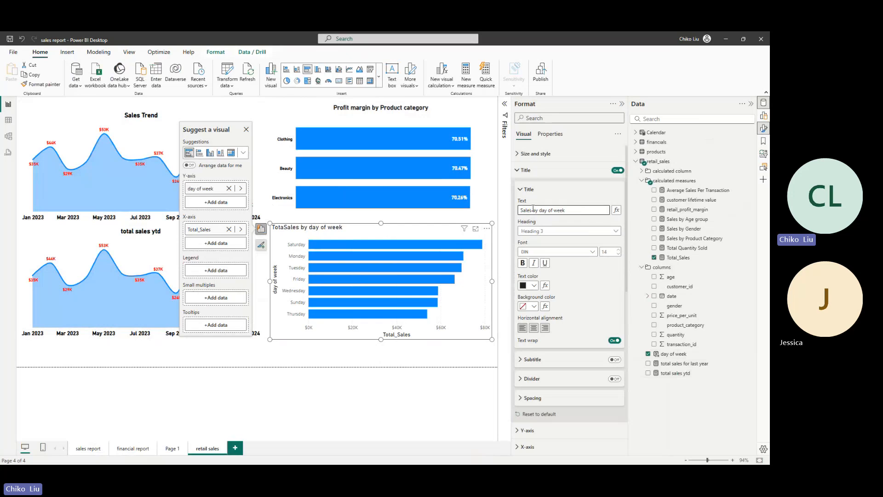
pyautogui.click(522, 262)
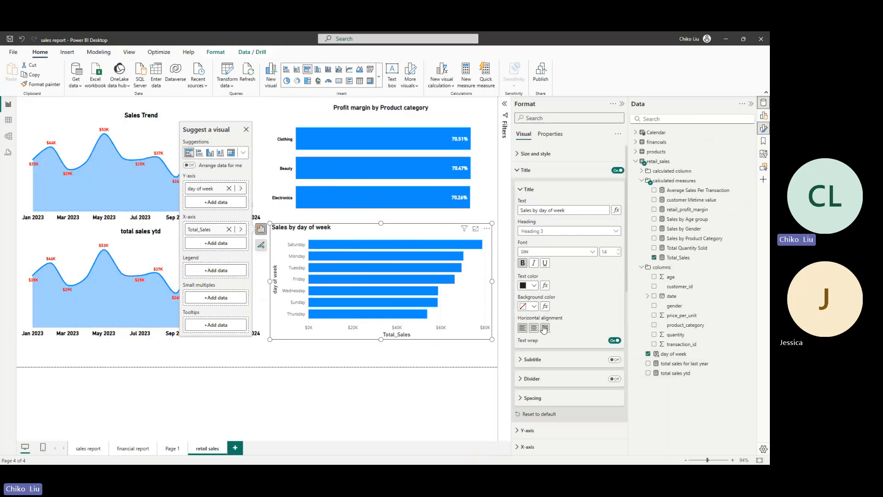
pyautogui.click(541, 328)
pyautogui.click(535, 328)
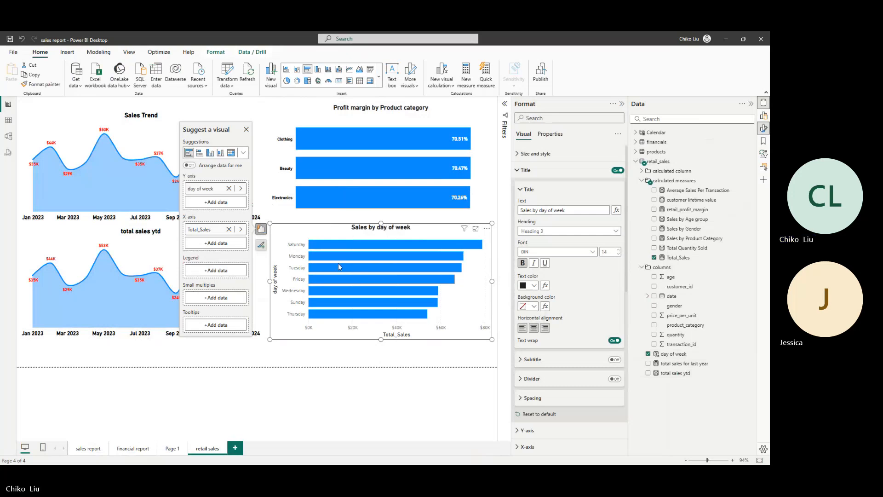
# Step: Turn on data labels for the Sales by day of week chart and open their value settings
pyautogui.click(517, 171)
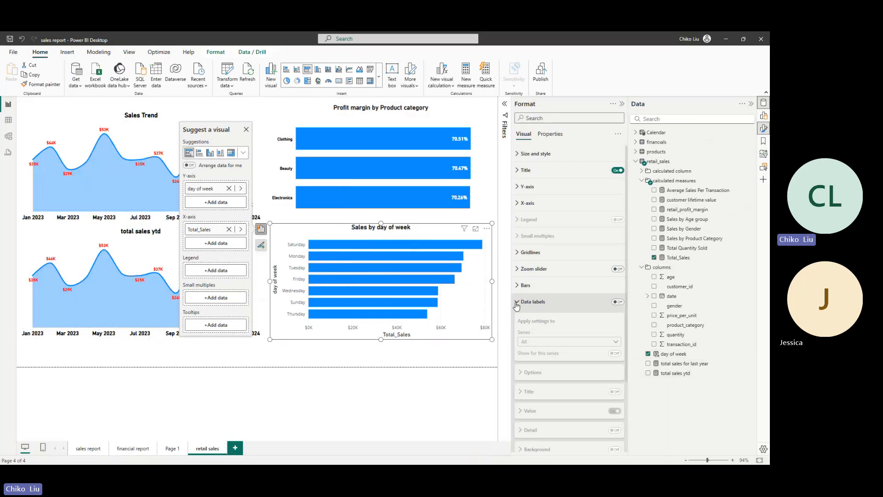
pyautogui.click(618, 302)
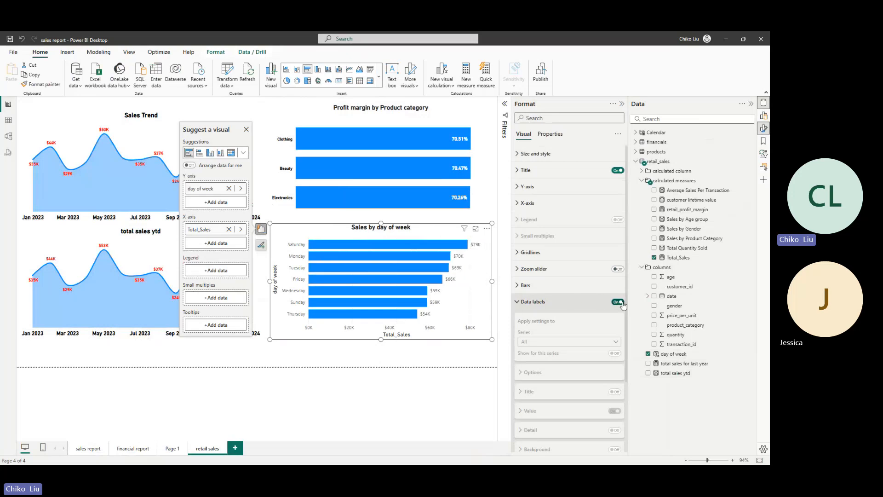
pyautogui.click(518, 302)
pyautogui.click(519, 303)
pyautogui.scroll(-2, 538, 297)
pyautogui.scroll(-4, 538, 298)
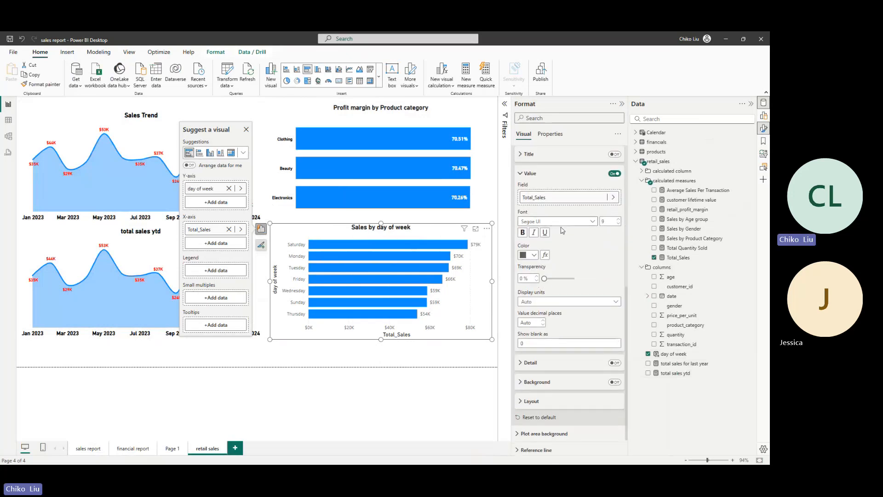
# Step: Color the data label values red, set their display units to None and make them bold
pyautogui.click(529, 256)
pyautogui.click(540, 286)
pyautogui.click(535, 256)
pyautogui.click(550, 378)
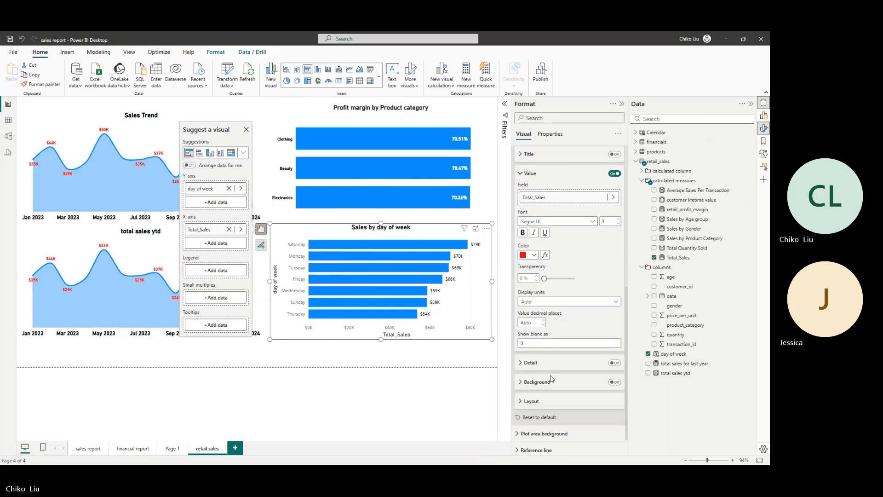
pyautogui.click(542, 302)
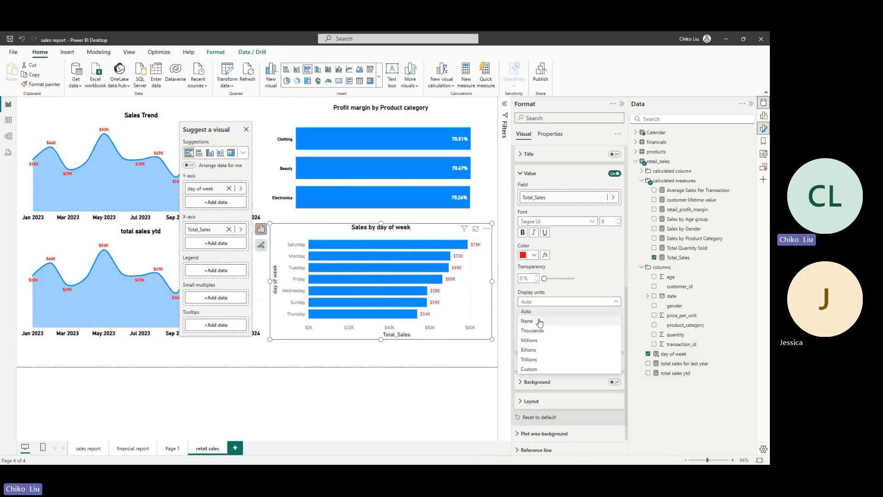
pyautogui.click(528, 321)
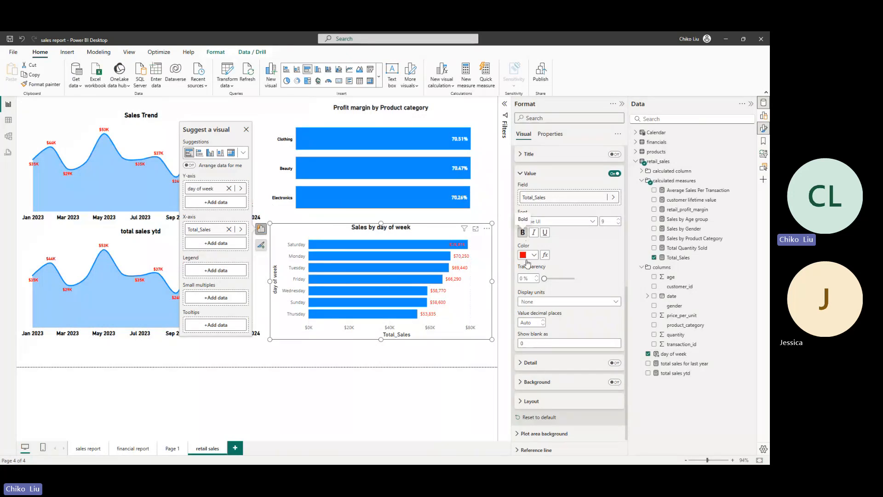
# Step: Position the chart's data labels at Inside end and color their values white
pyautogui.scroll(2, 536, 188)
pyautogui.click(541, 193)
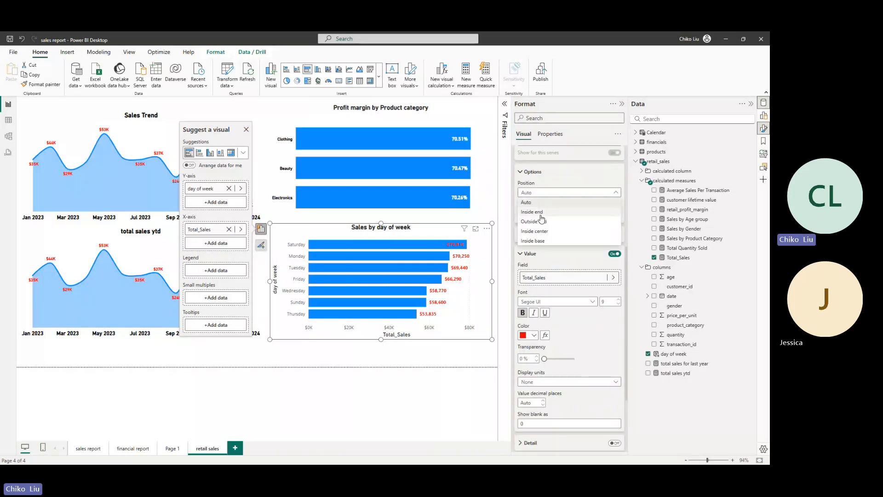
pyautogui.click(541, 213)
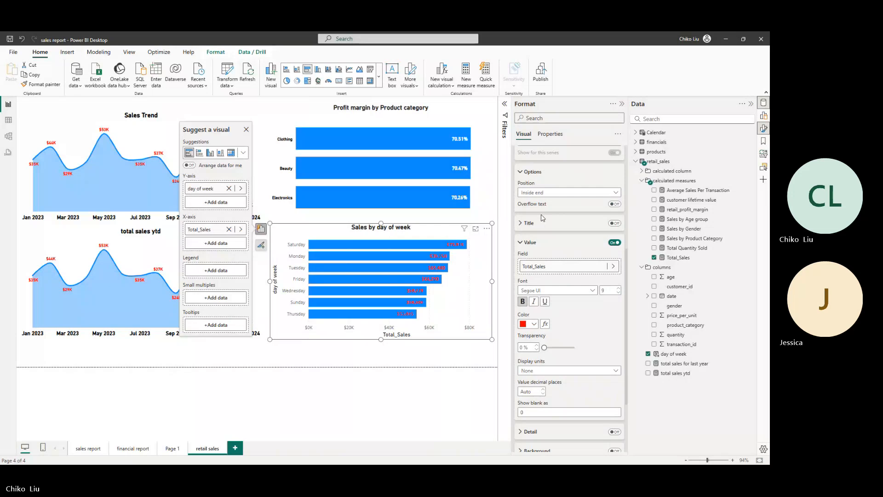
pyautogui.click(534, 325)
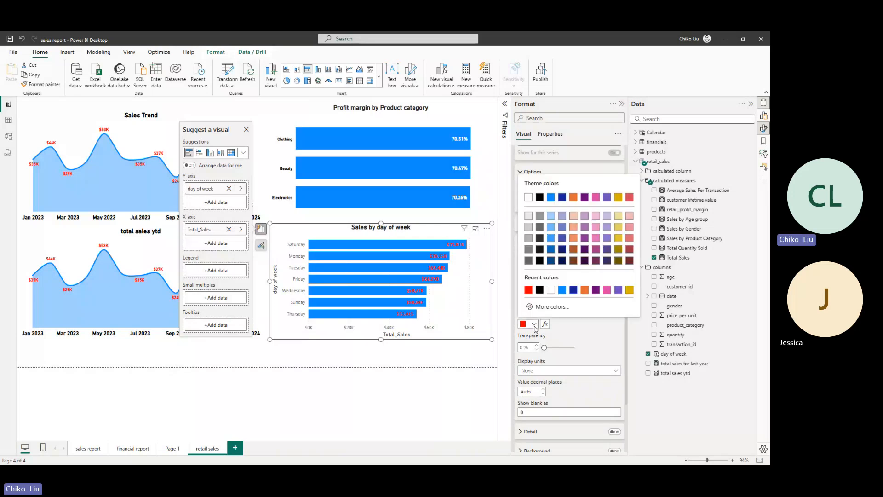
pyautogui.click(551, 290)
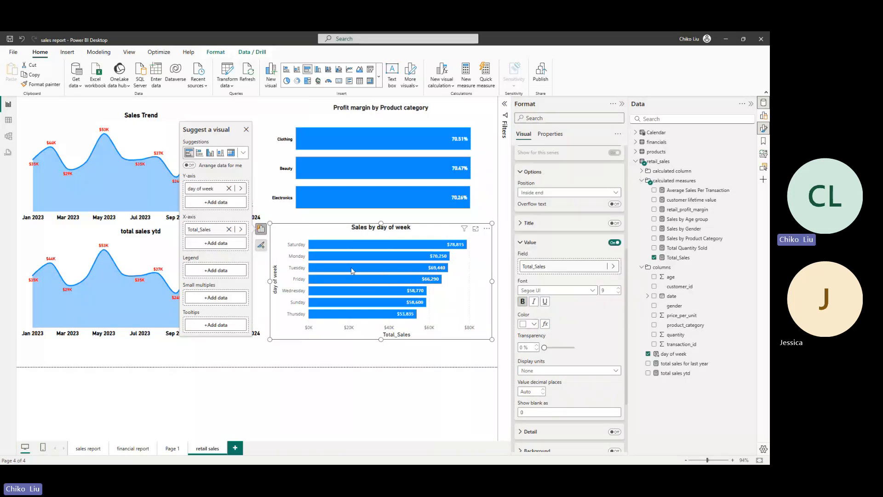
# Step: Collapse the data label settings and turn off the vertical gridlines of the Sales by day of week chart
pyautogui.click(521, 173)
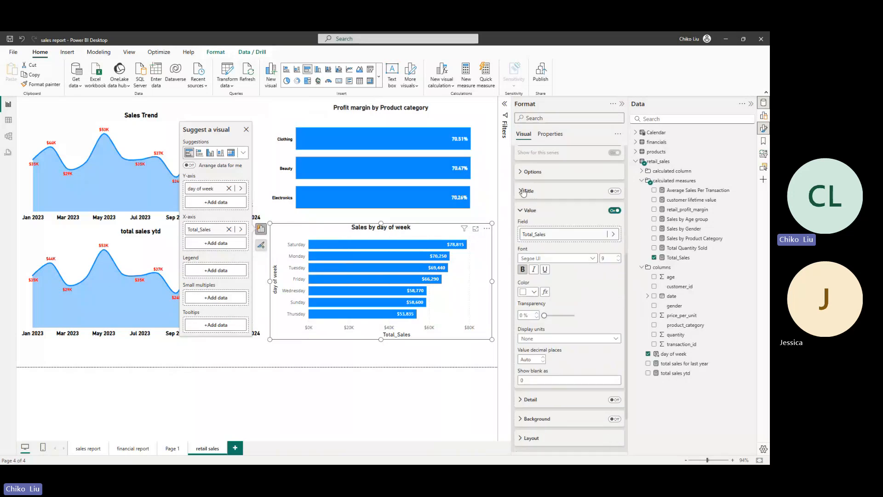
pyautogui.scroll(1, 523, 192)
pyautogui.scroll(2, 523, 193)
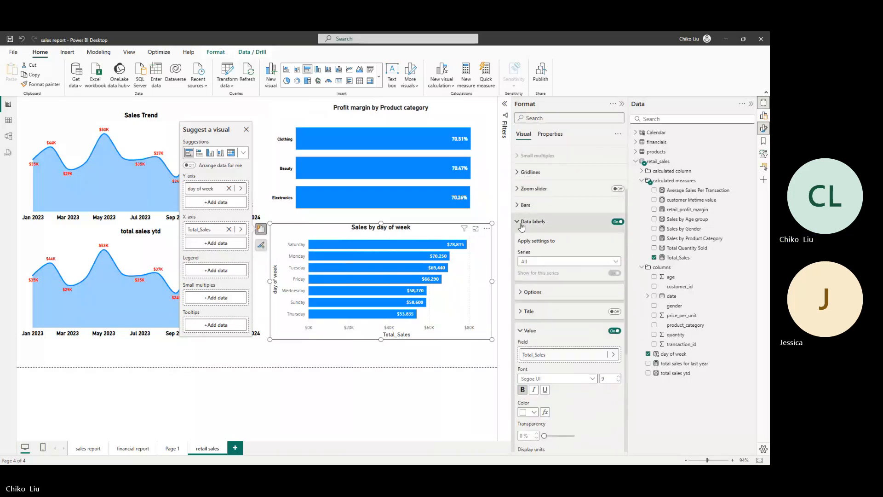
pyautogui.click(519, 221)
pyautogui.click(519, 252)
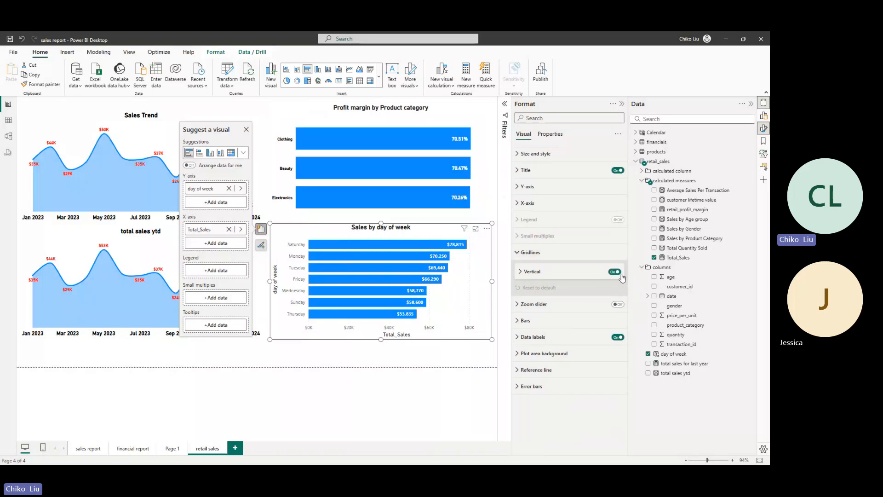
pyautogui.click(614, 272)
pyautogui.click(526, 252)
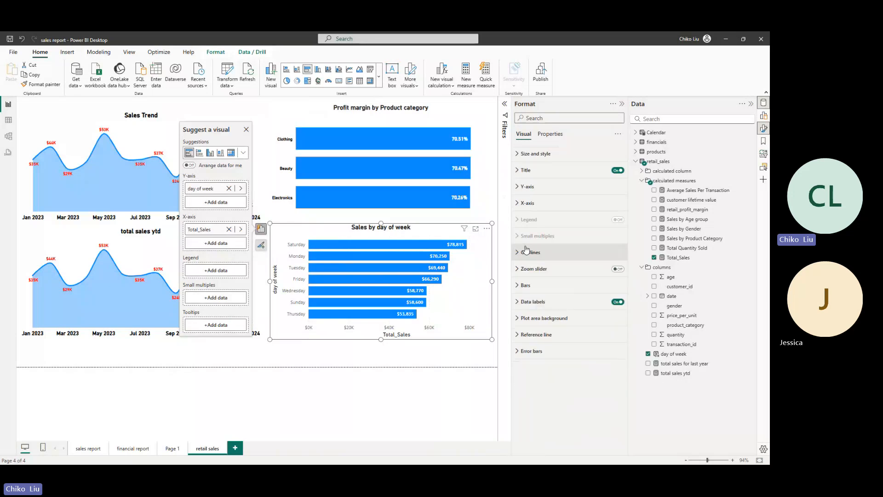
# Step: Turn off the X-axis values and both axis titles on the Sales by day of week chart
pyautogui.click(519, 203)
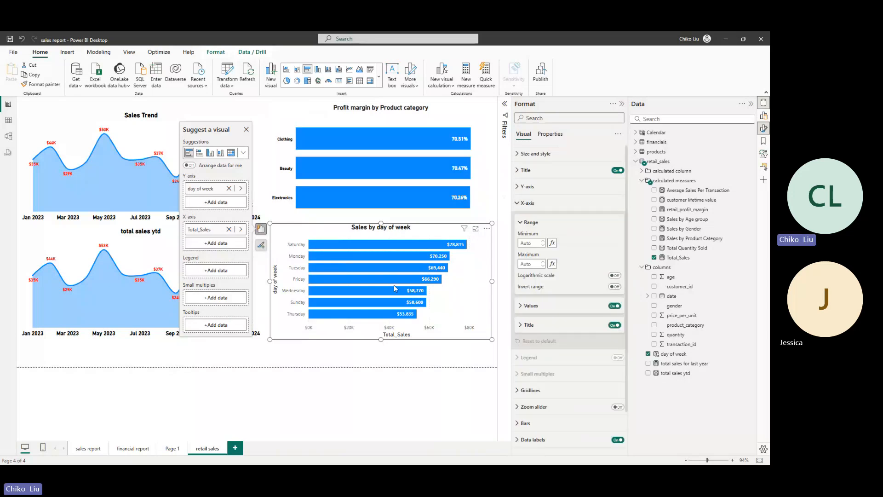
pyautogui.click(614, 325)
pyautogui.click(614, 306)
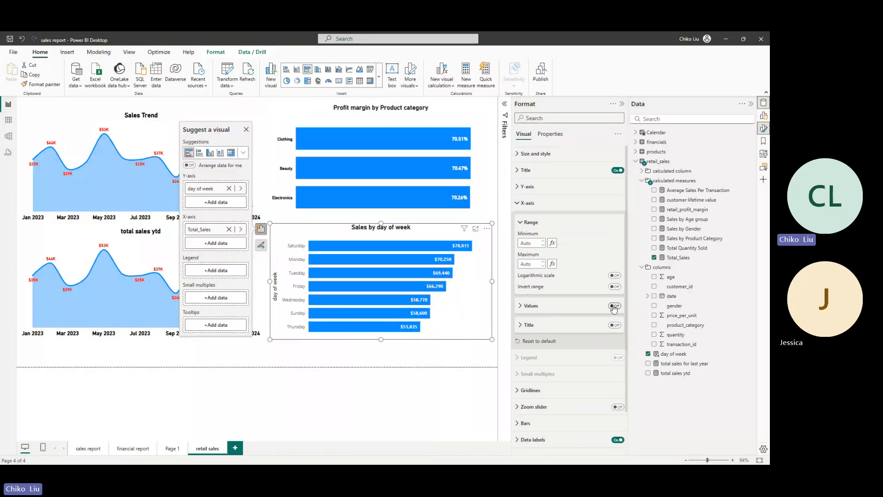
pyautogui.click(520, 203)
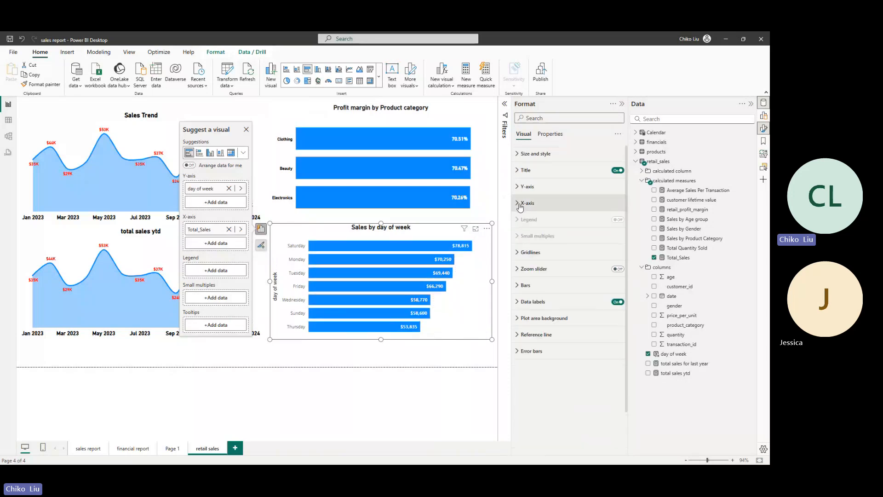
pyautogui.click(524, 186)
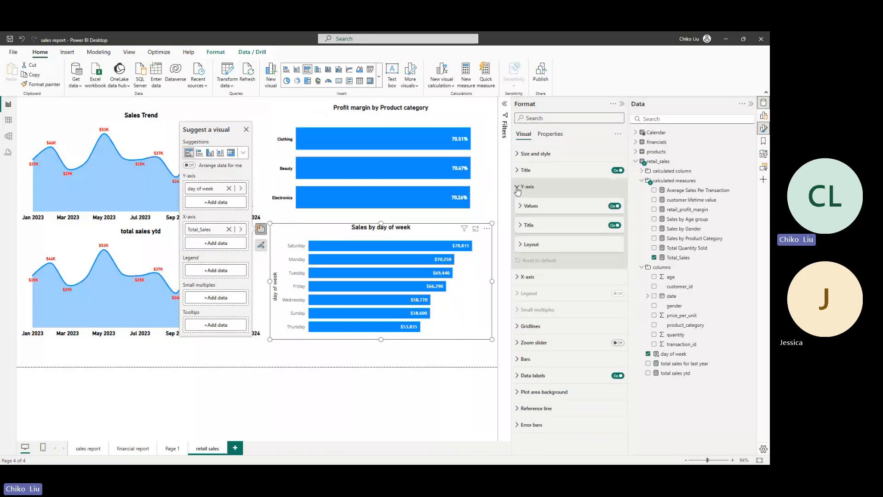
pyautogui.click(613, 226)
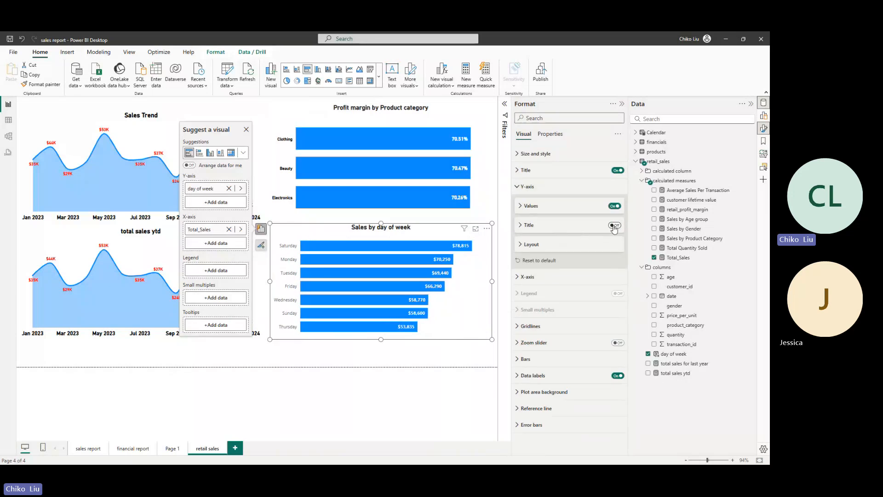
# Step: Format the Y-axis weekday labels as black, bold, italic text in the DIN font
pyautogui.click(522, 207)
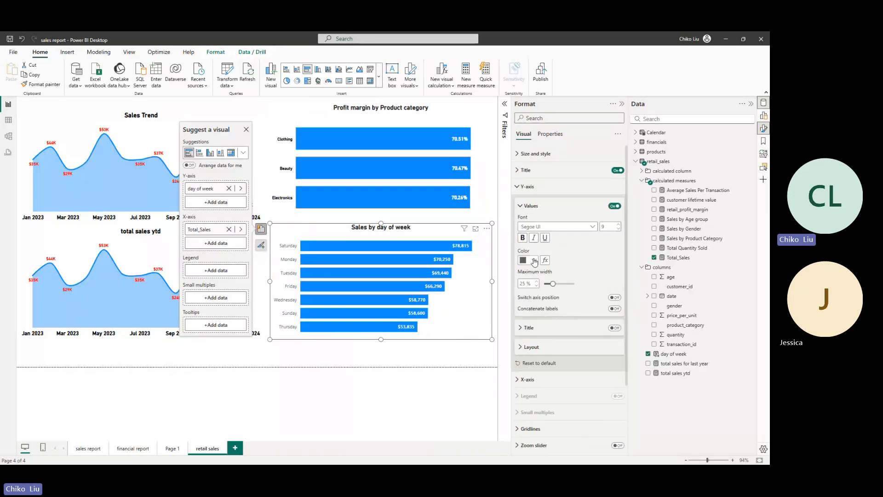
pyautogui.click(533, 260)
pyautogui.click(539, 288)
pyautogui.click(522, 237)
pyautogui.click(551, 227)
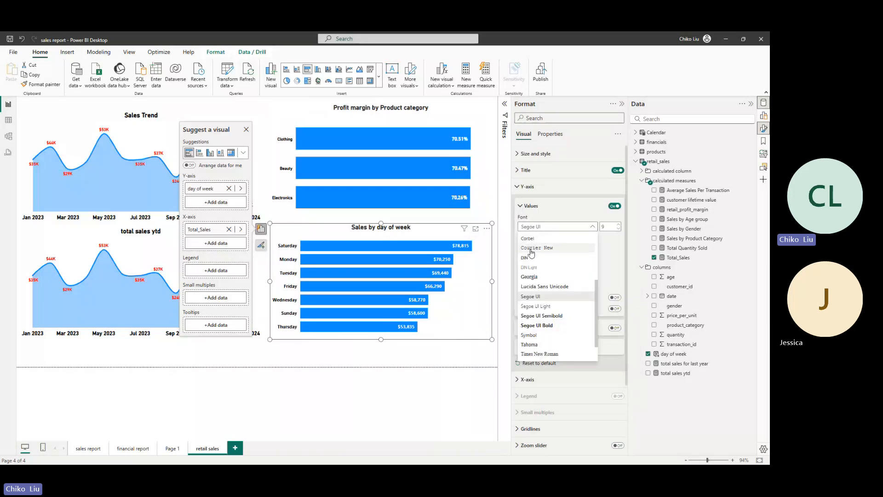
pyautogui.click(529, 251)
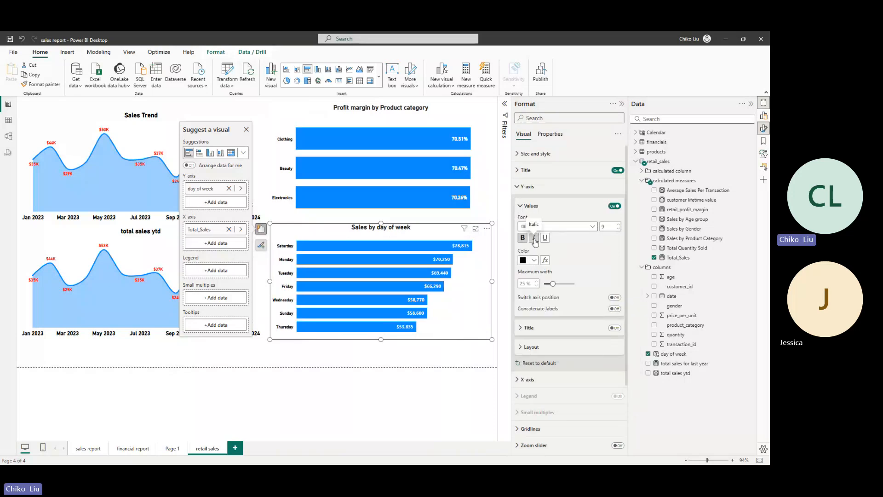
pyautogui.click(534, 239)
pyautogui.scroll(-3, 555, 252)
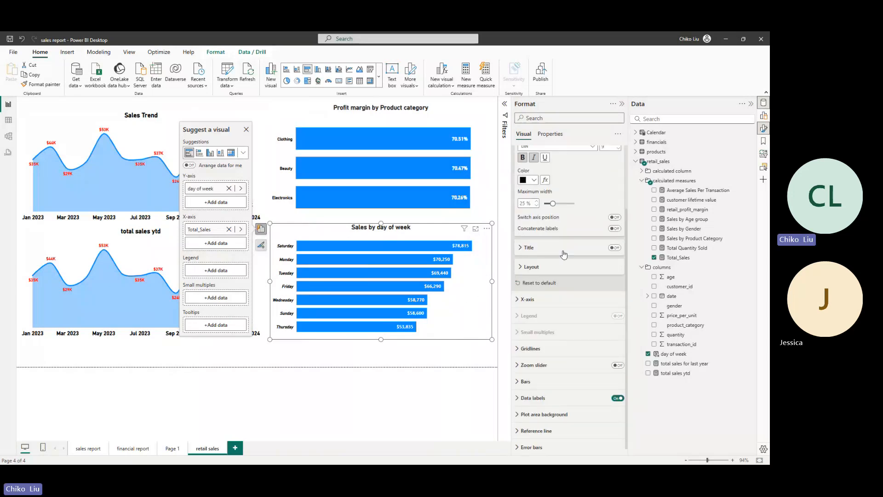
pyautogui.scroll(-1, 560, 274)
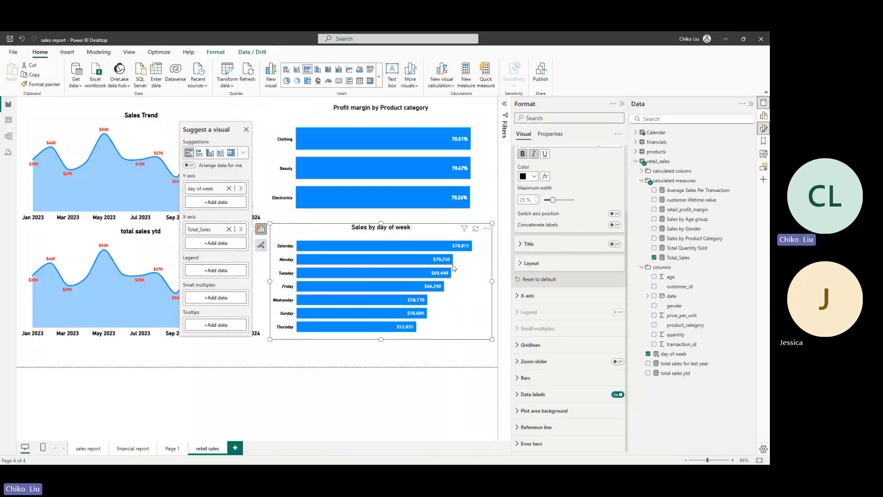
pyautogui.moveTo(459, 253)
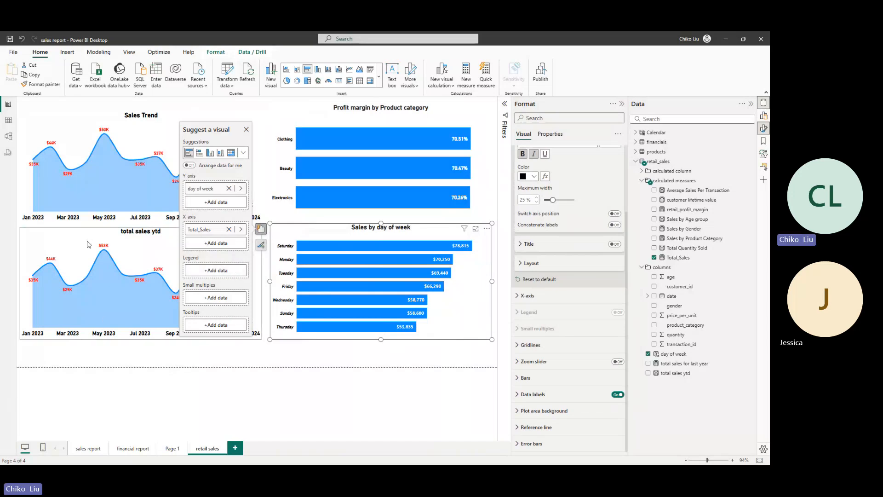
# Step: Switch to the IDEAS BID_DTA LAB 5.pdf document in the browser and reload it
pyautogui.hotkey('alt', 'Tab')
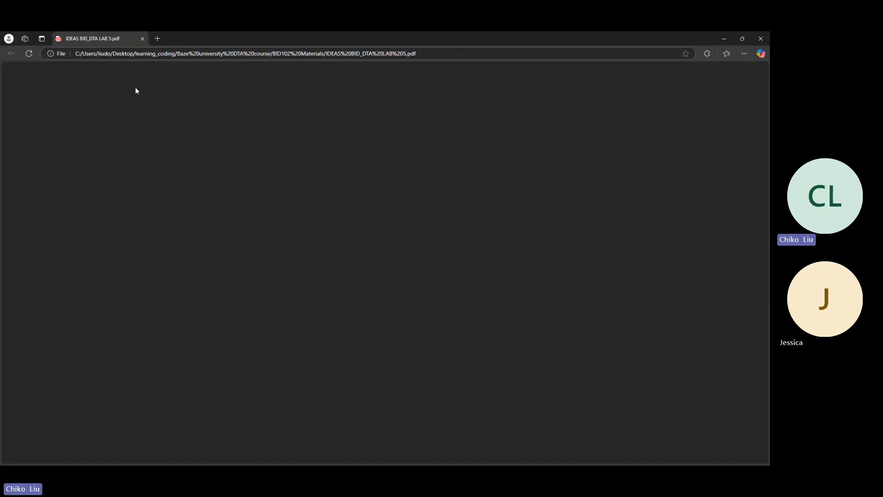
pyautogui.click(157, 53)
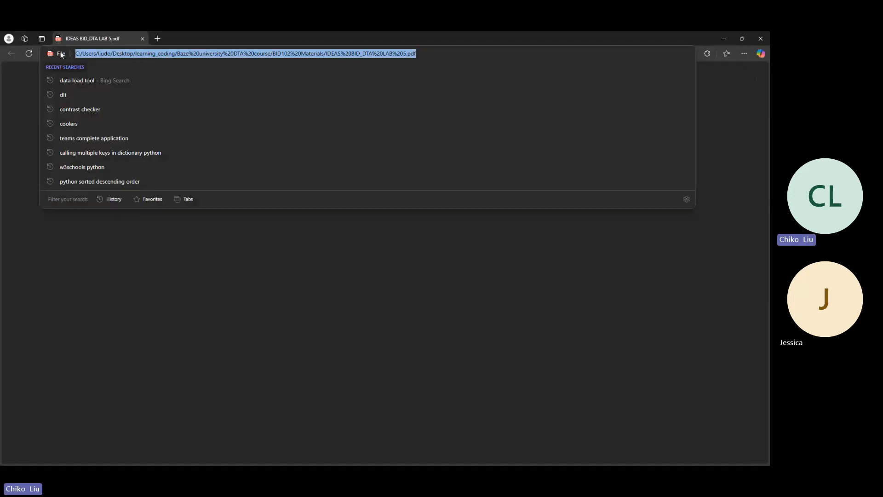
pyautogui.click(28, 53)
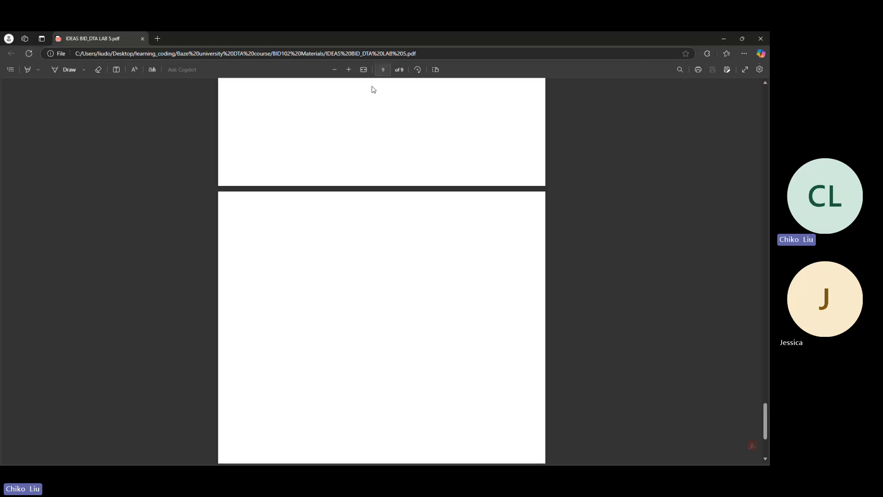
# Step: Review the Creating Visualizations tasks in the lab PDF through Sales Performance by Day of the Week, and return to Power BI Desktop
pyautogui.scroll(15, 350, 208)
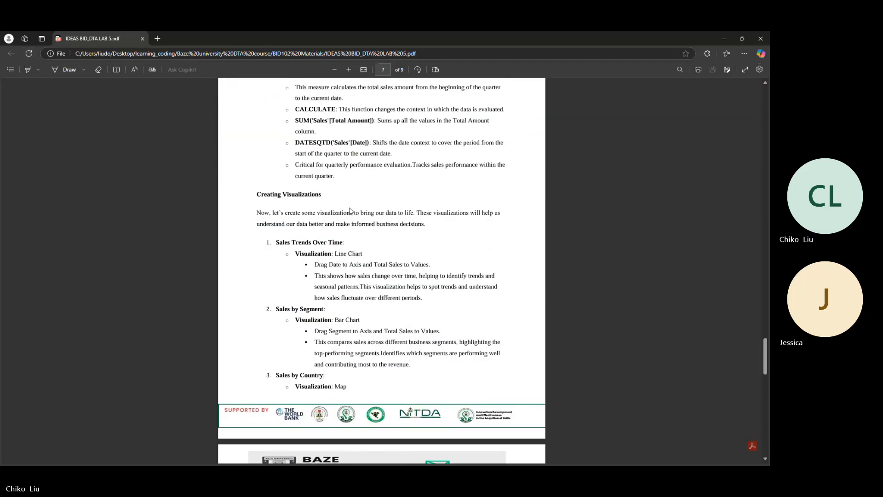
pyautogui.scroll(-2, 351, 211)
pyautogui.scroll(-2, 321, 292)
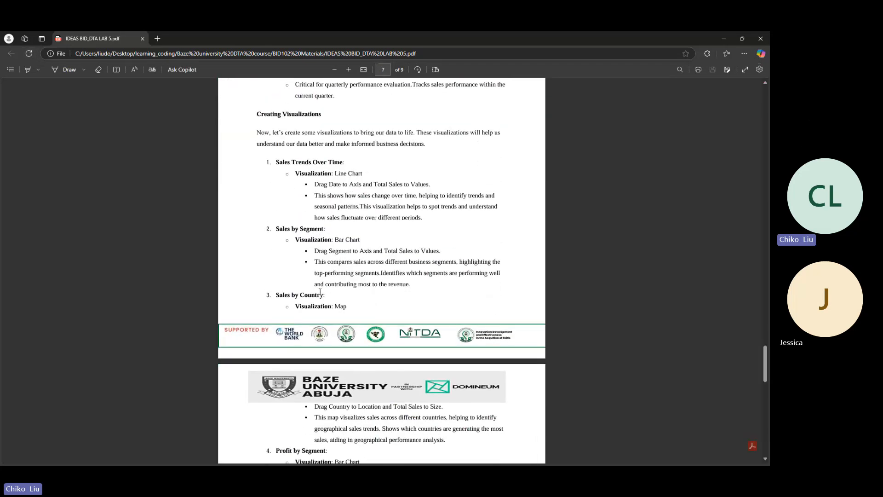
pyautogui.scroll(-3, 295, 244)
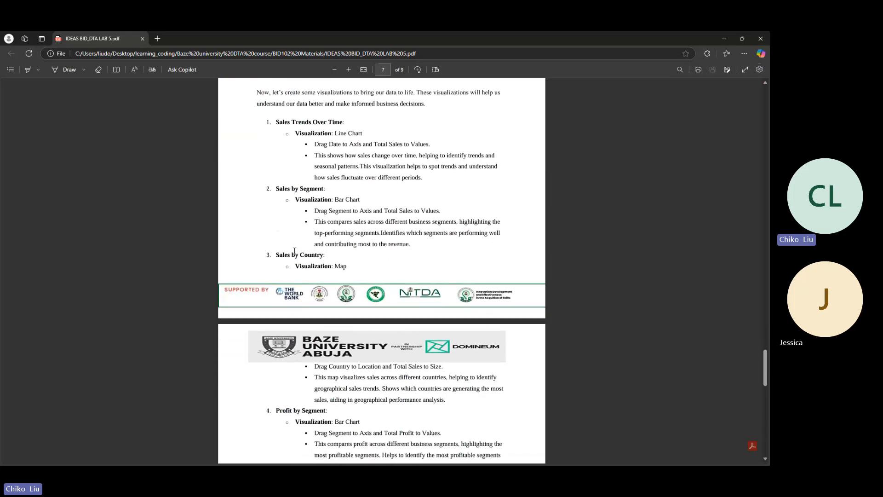
pyautogui.scroll(-2, 295, 258)
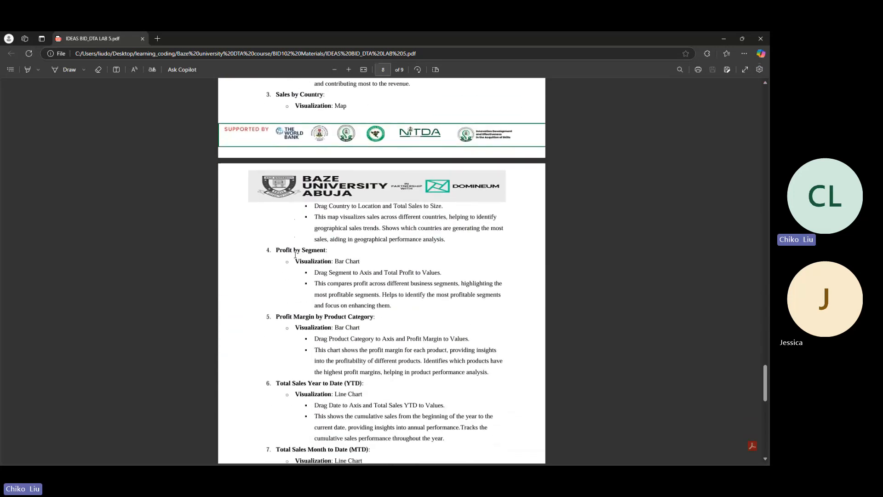
pyautogui.scroll(2, 296, 255)
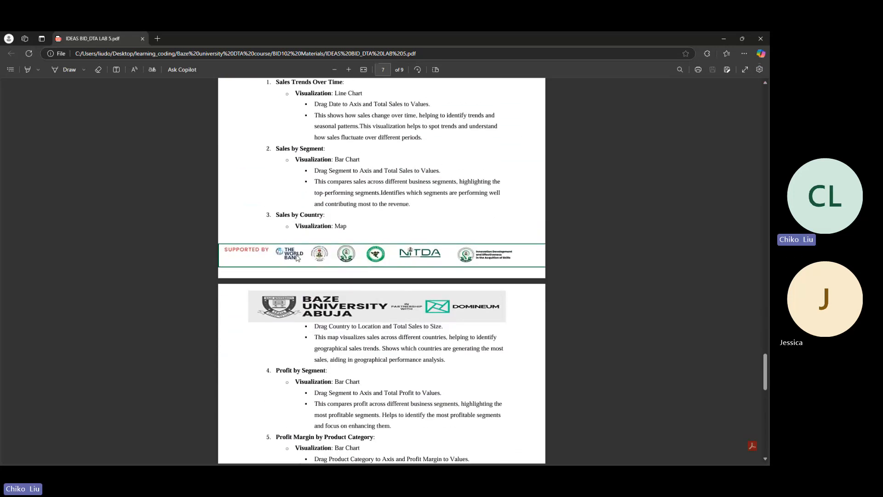
pyautogui.scroll(-3, 297, 256)
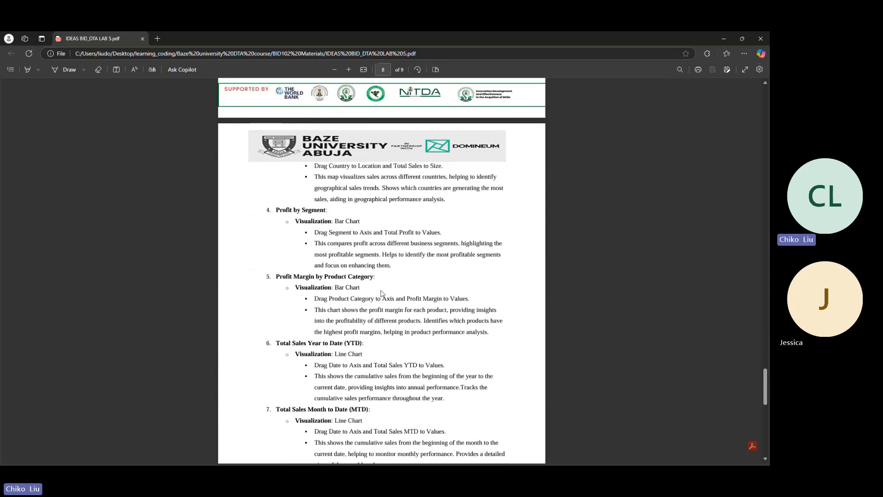
pyautogui.scroll(-2, 322, 274)
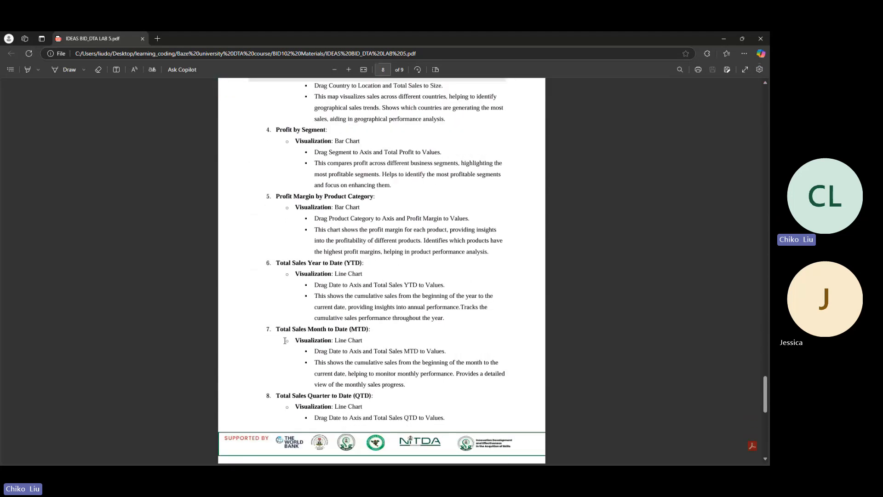
pyautogui.scroll(-2, 373, 308)
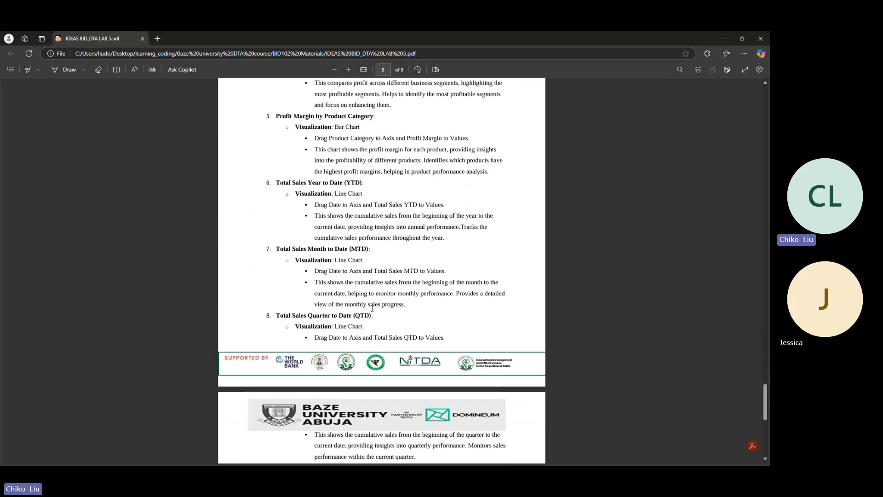
pyautogui.scroll(-9, 315, 294)
pyautogui.scroll(1, 312, 247)
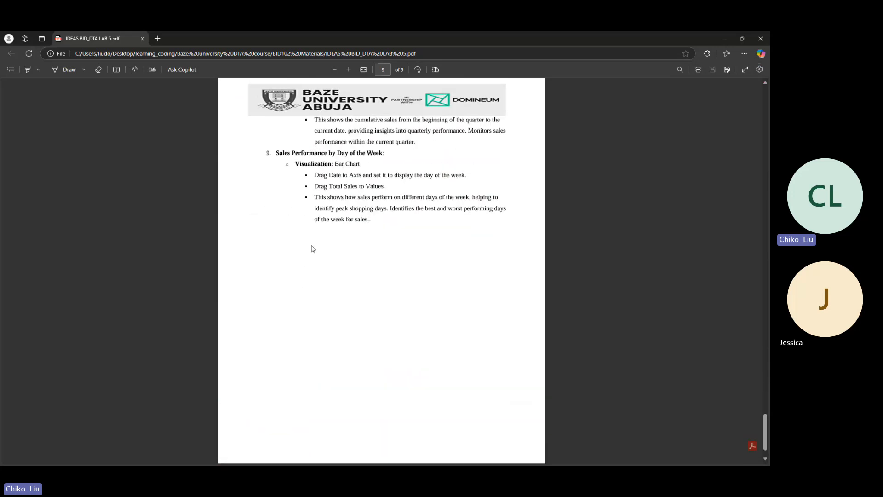
pyautogui.scroll(1, 317, 244)
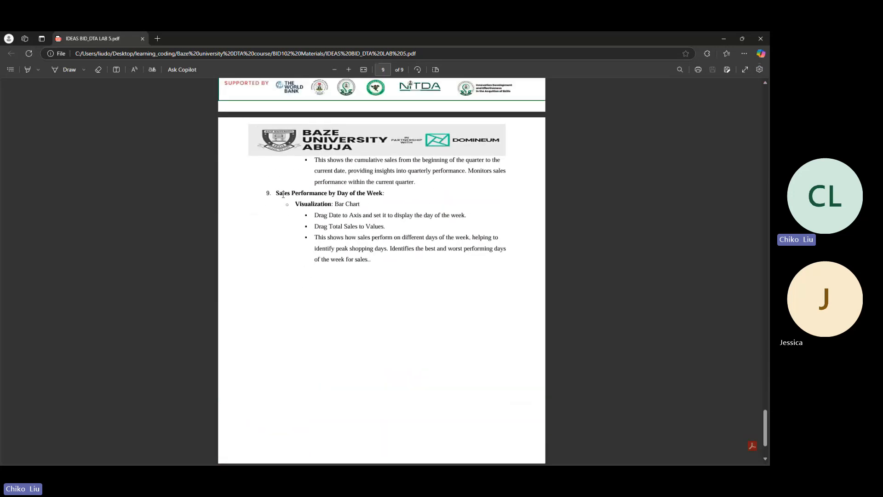
pyautogui.click(719, 36)
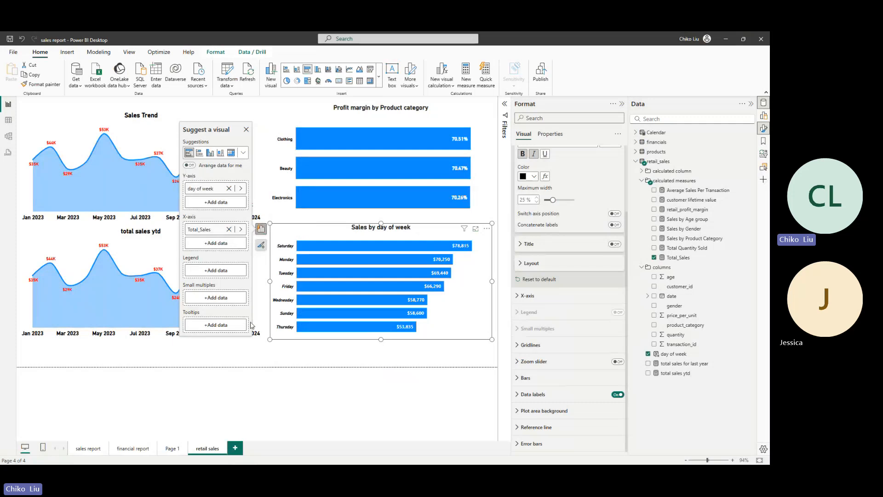
# Step: Set the tooltip background of the Sales by day of week chart to light grey with 26% transparency
pyautogui.moveTo(310, 321)
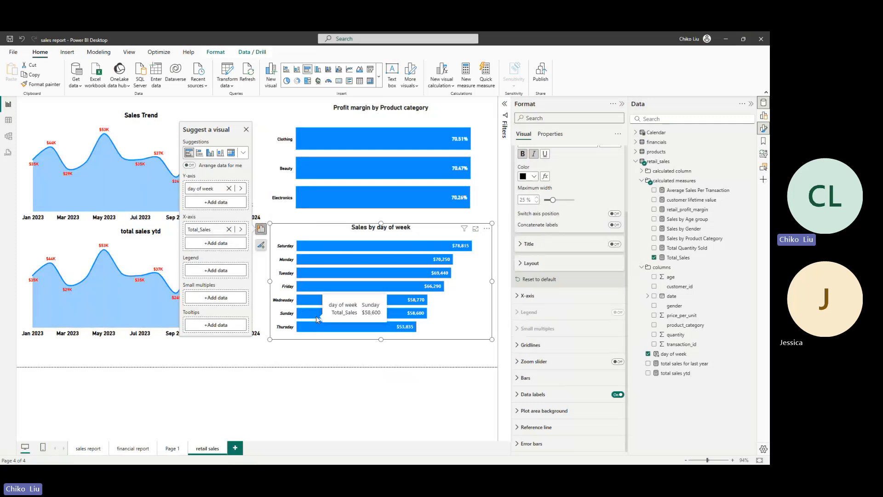
pyautogui.moveTo(374, 252)
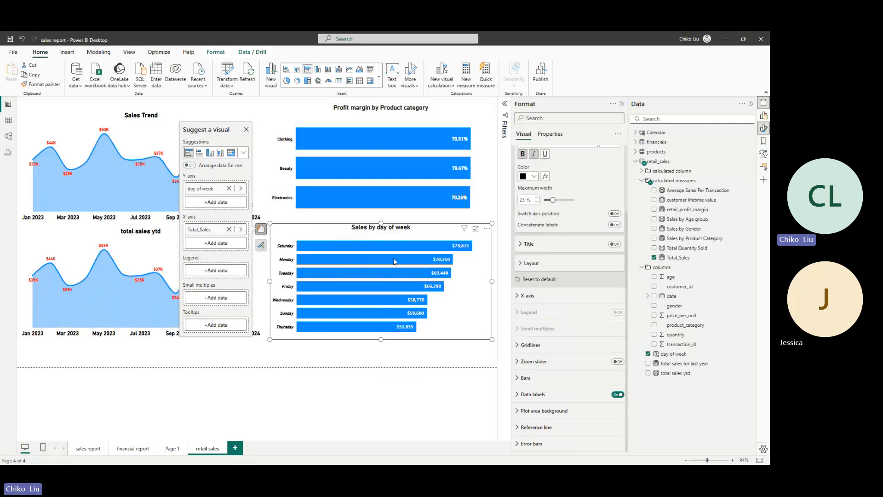
pyautogui.click(550, 134)
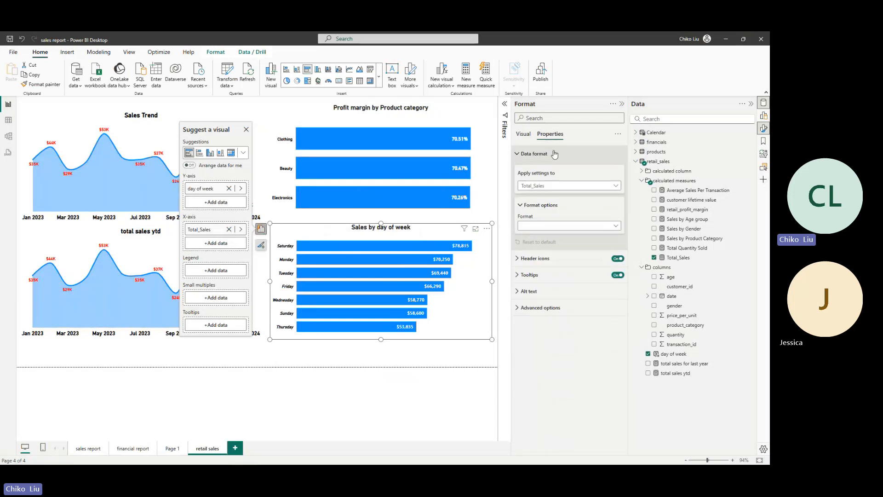
pyautogui.click(517, 153)
pyautogui.click(515, 186)
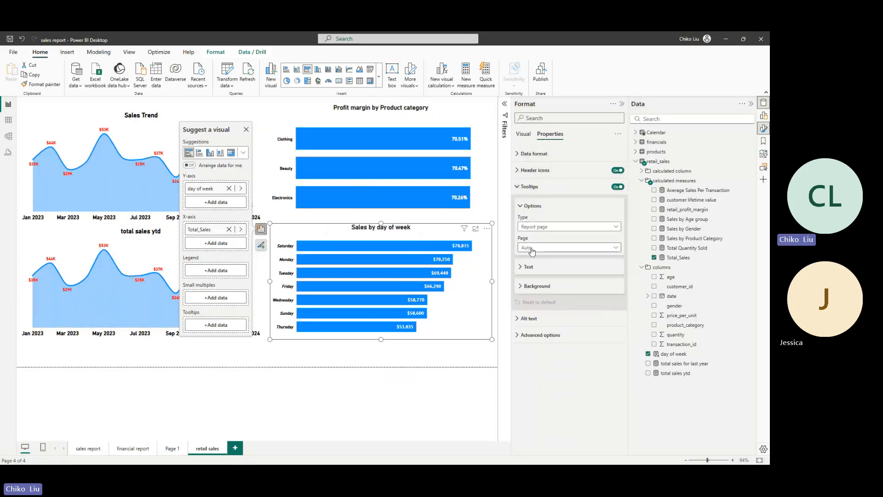
pyautogui.click(520, 286)
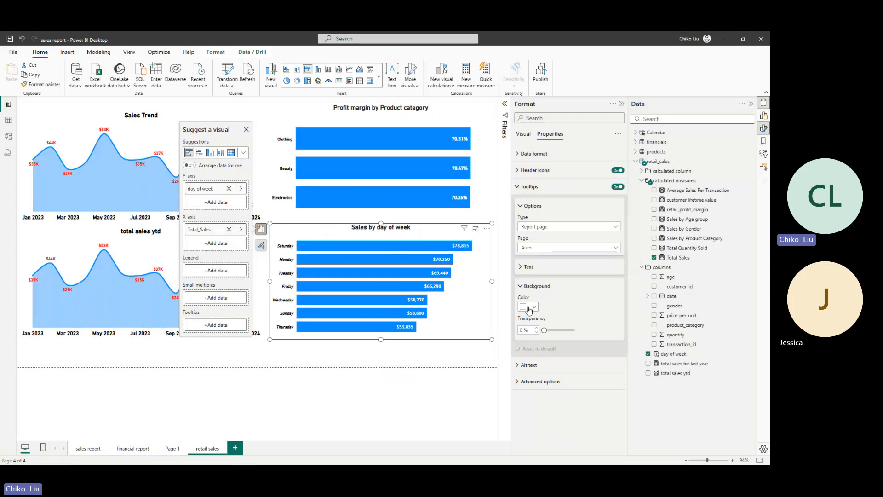
pyautogui.click(528, 306)
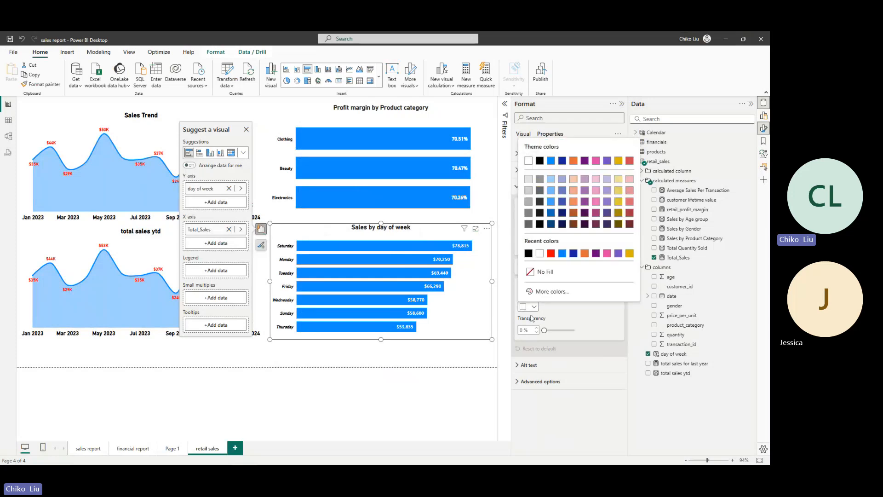
pyautogui.click(529, 190)
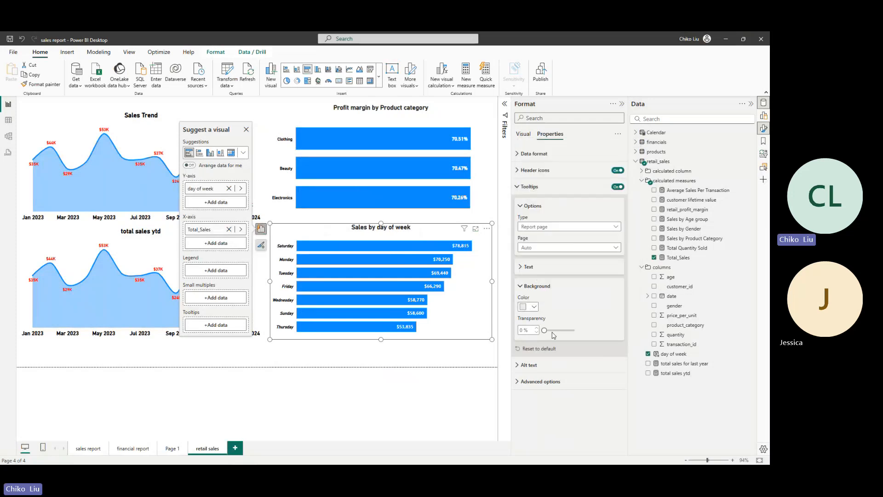
pyautogui.moveTo(545, 330); pyautogui.dragTo(552, 331)
pyautogui.click(528, 307)
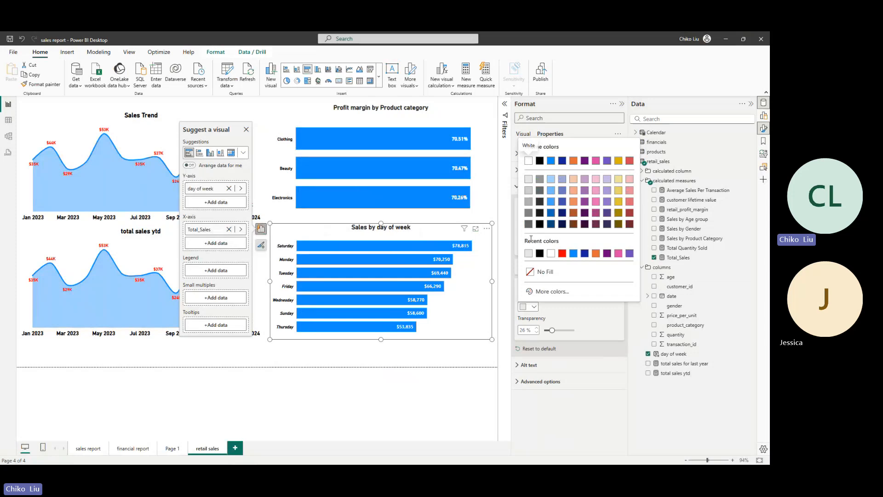
pyautogui.click(529, 190)
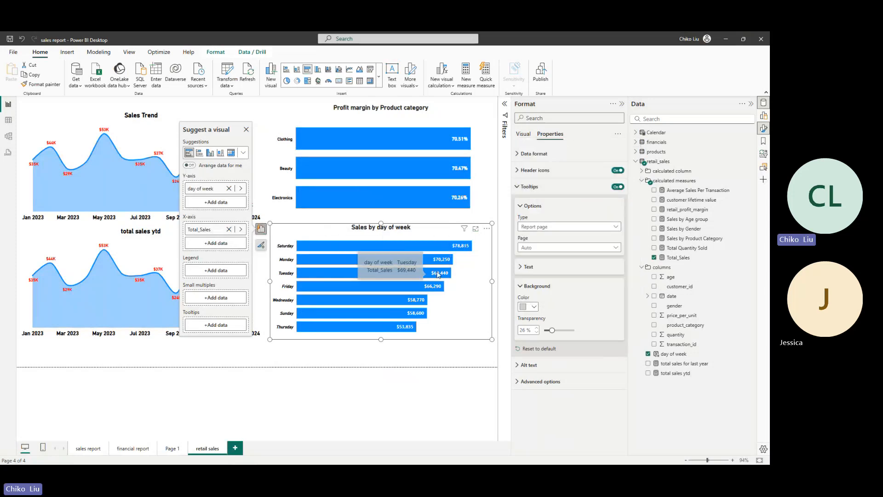
# Step: Format the chart's tooltip text as bold DIN with a red value color, and deselect the chart
pyautogui.click(527, 266)
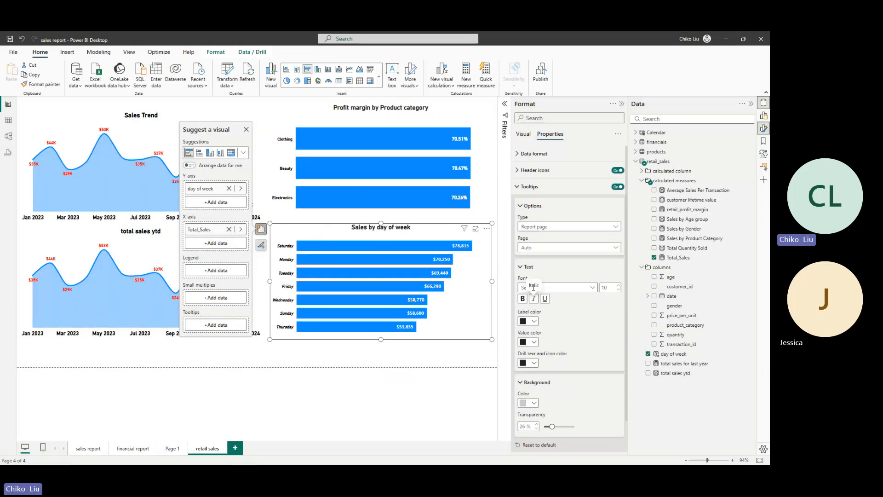
pyautogui.click(547, 288)
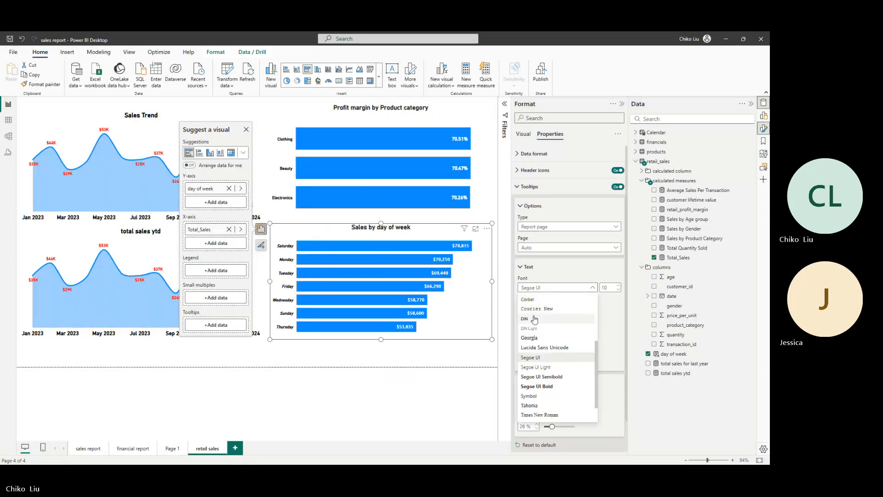
pyautogui.click(533, 320)
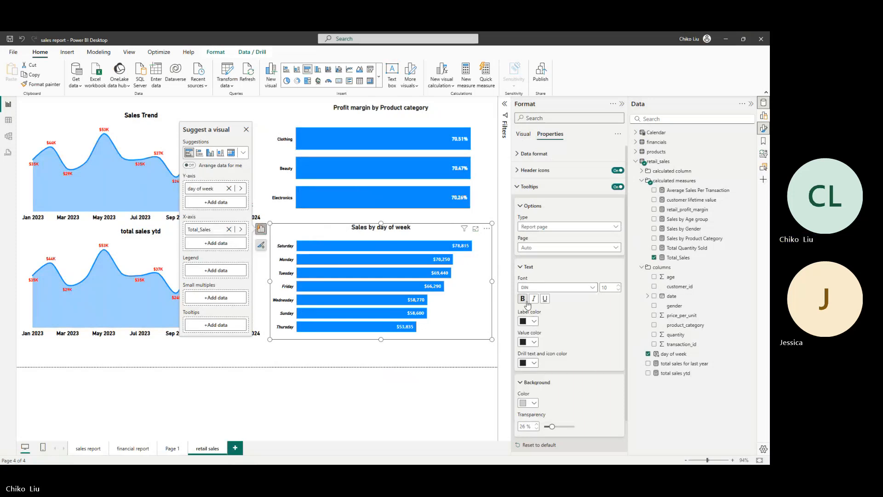
pyautogui.click(534, 344)
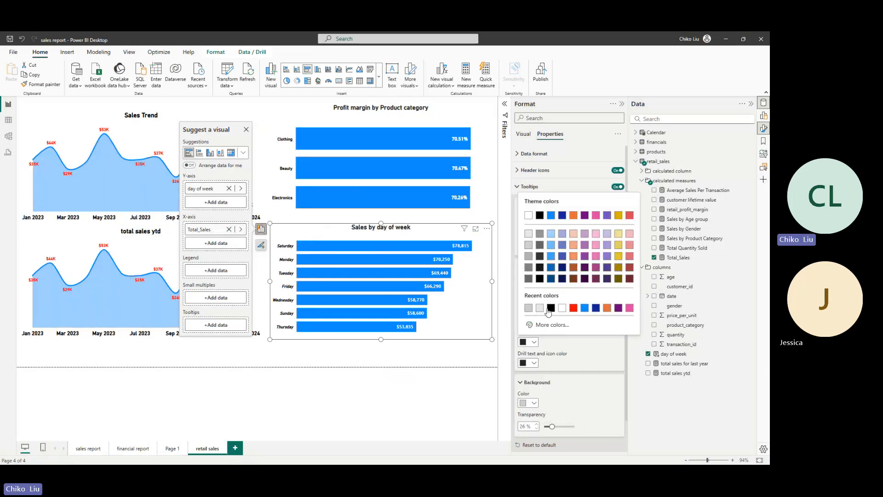
pyautogui.click(573, 313)
pyautogui.moveTo(375, 245)
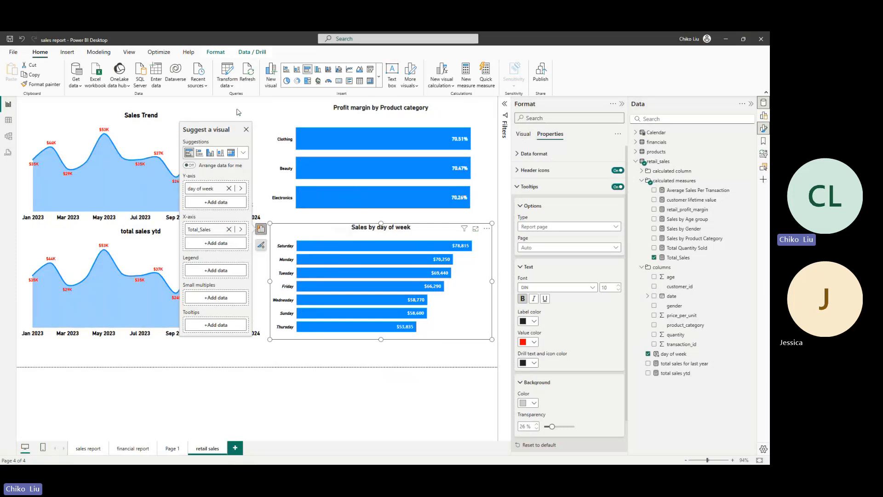
pyautogui.click(264, 105)
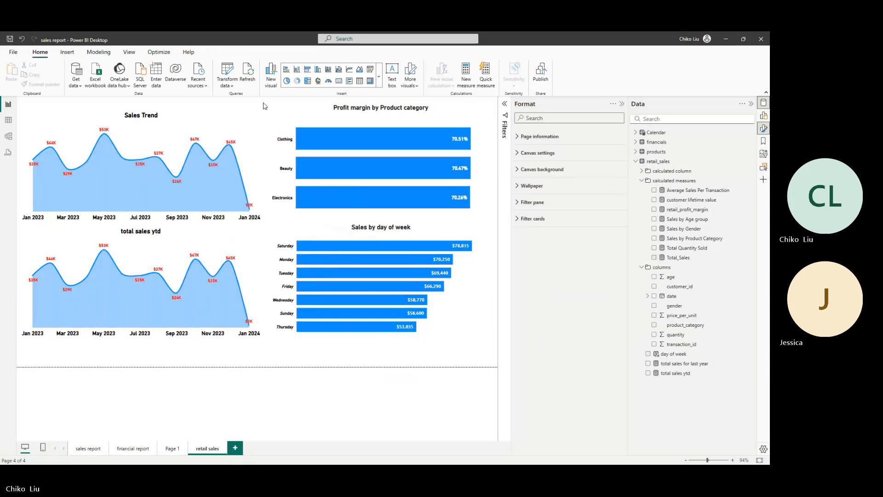